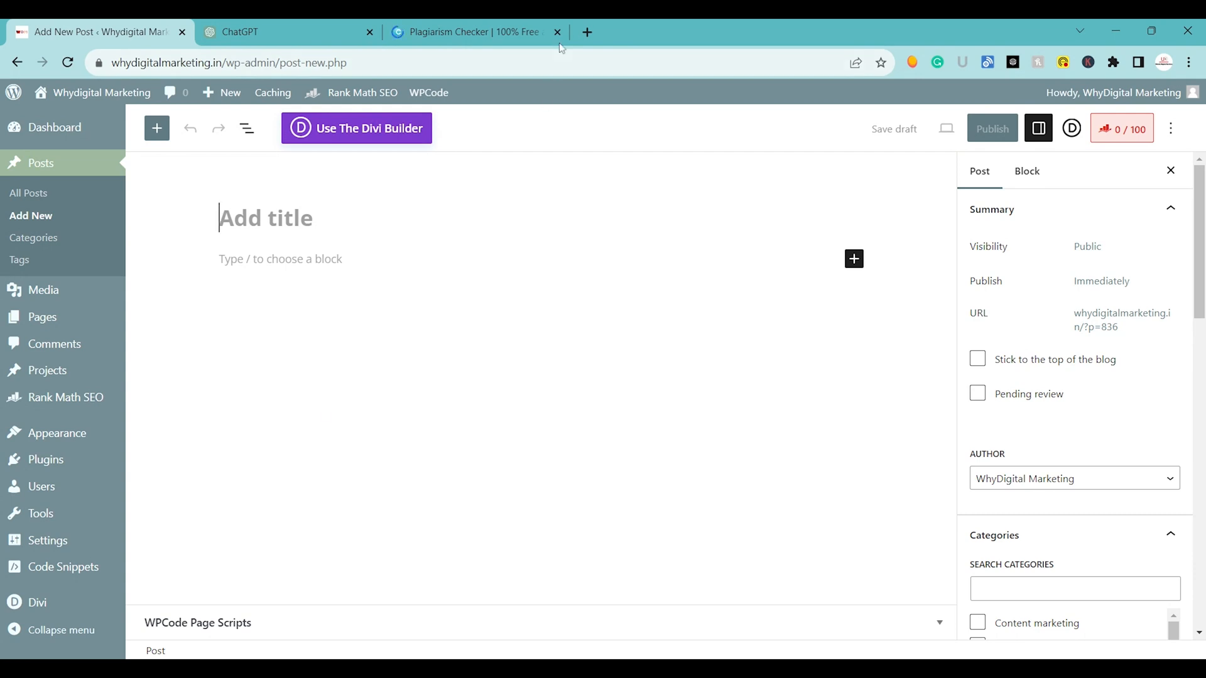
Search Google in a new tab for "digital marketing benefits over traditional marketing" and expand the AI-generated overview.
click(587, 32)
text(digit)
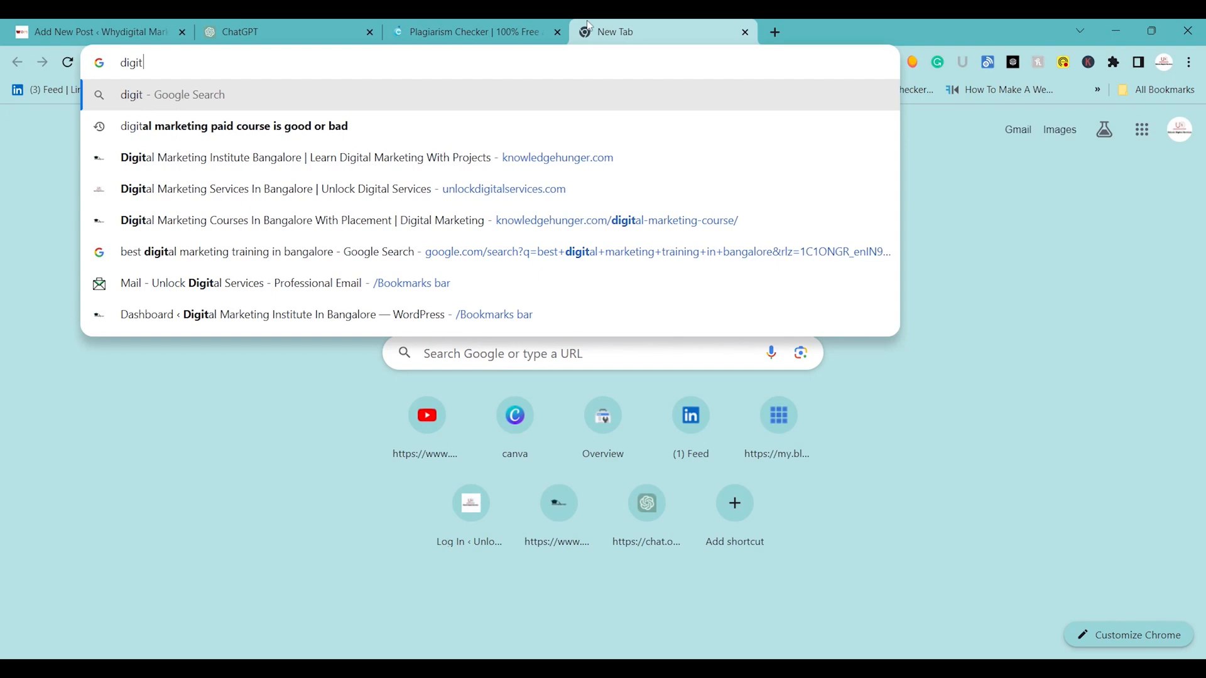
text(al marktin)
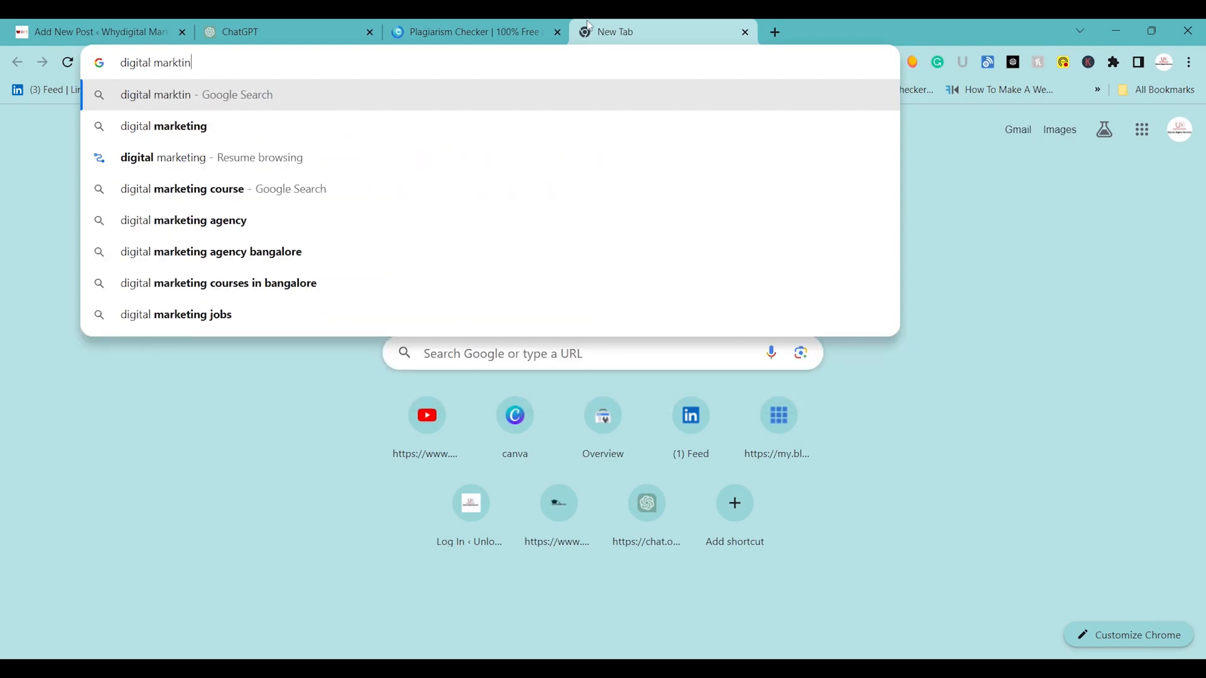
text(g benitds)
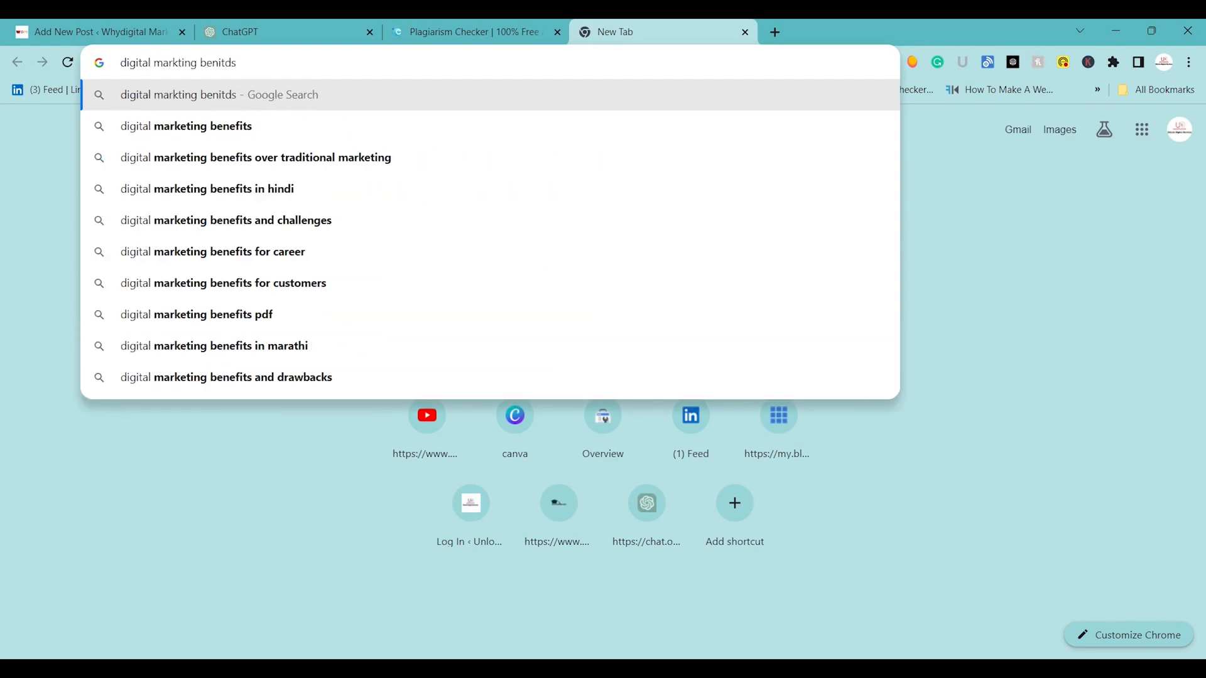
key(Down)
key(Down)
key(Return)
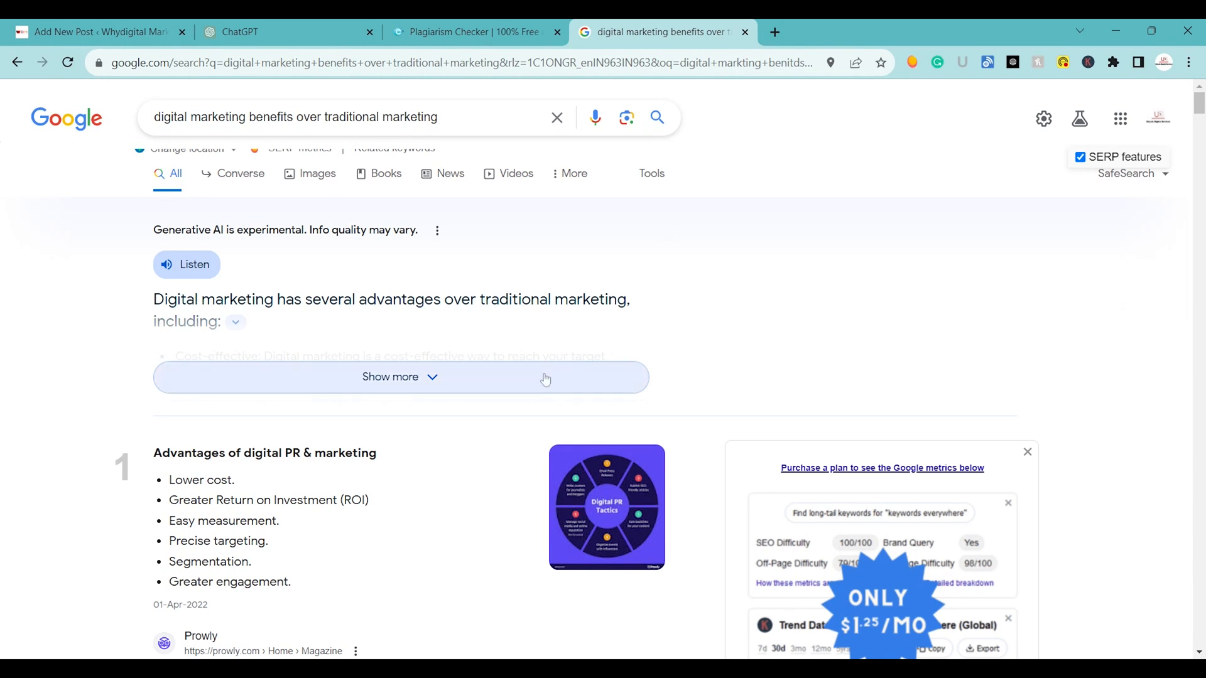
click(465, 391)
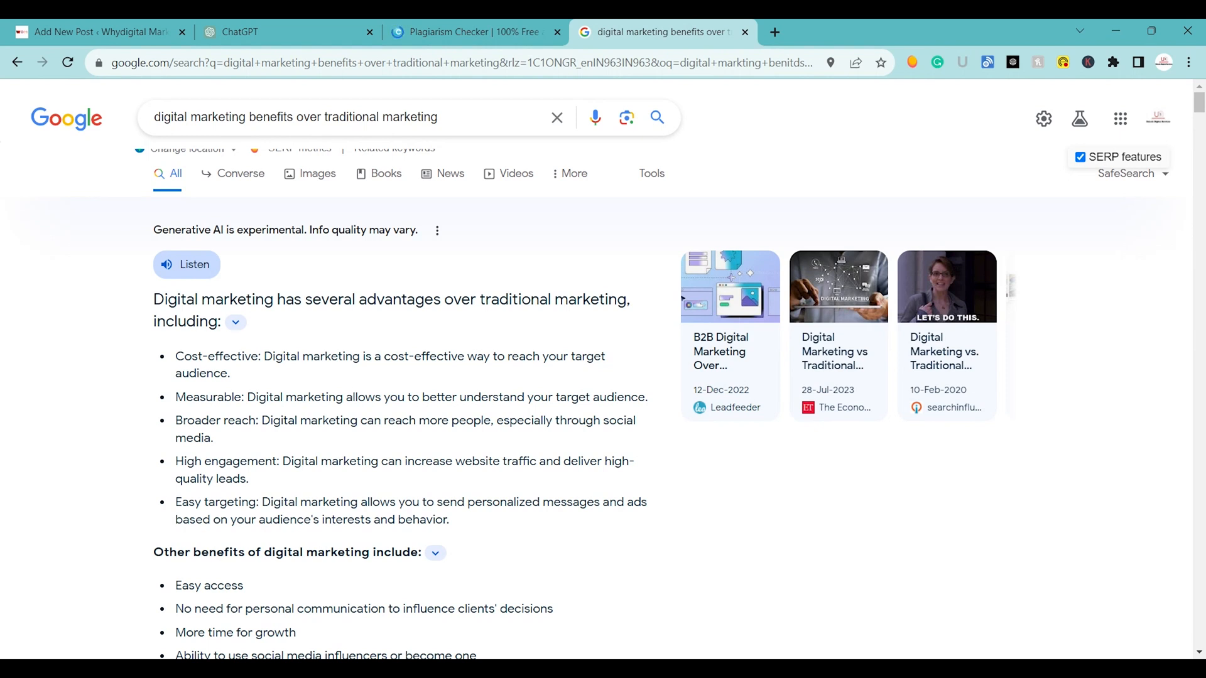
click(415, 41)
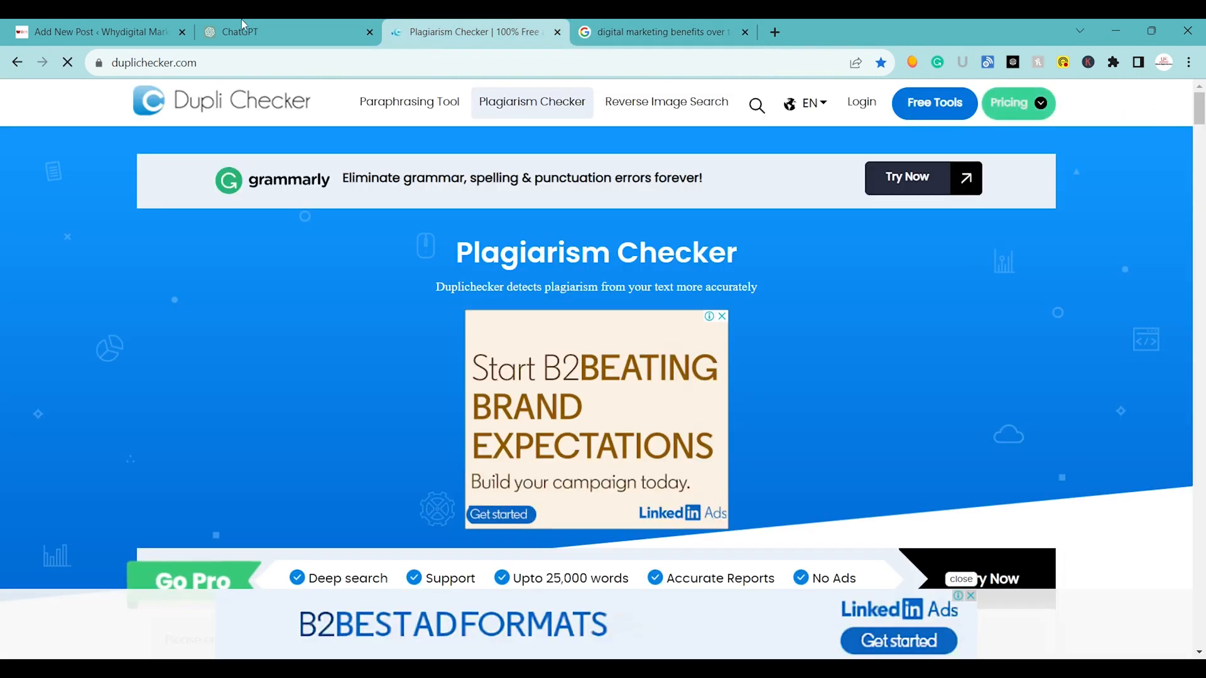
click(242, 22)
click(640, 24)
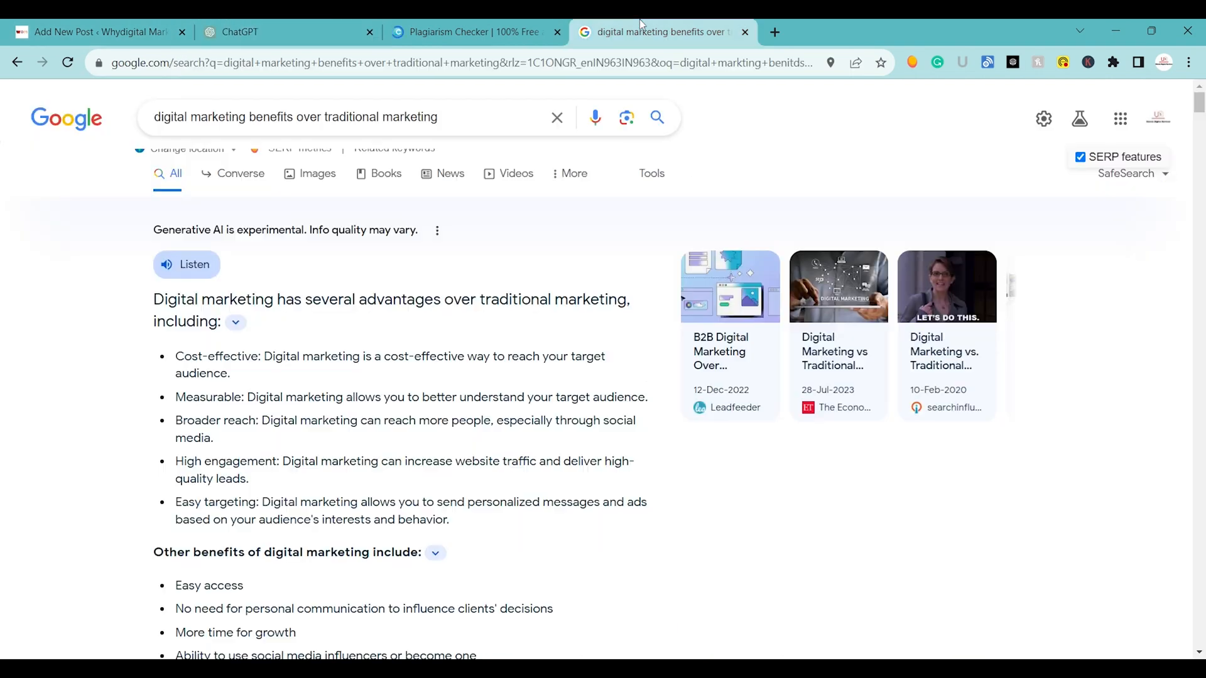
Copy the Google query "digital marketing benefits over traditional marketing" into the title of the new WordPress post.
triple_click(284, 116)
key(ctrl+c)
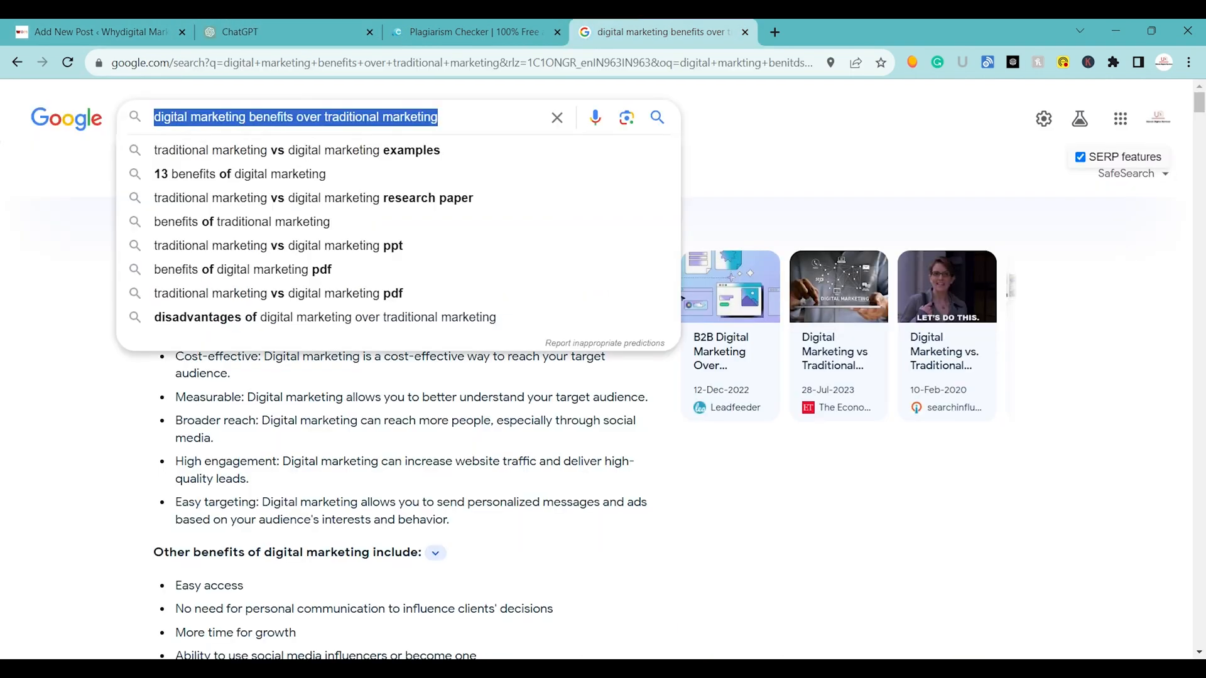
click(93, 28)
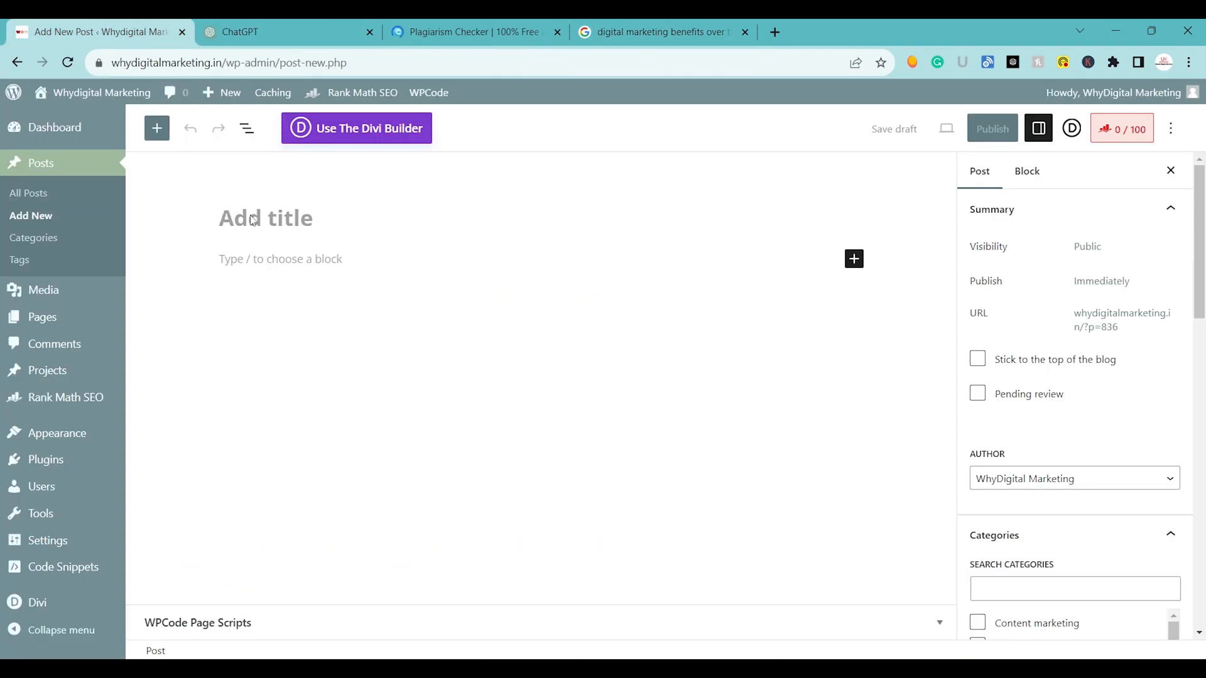
key(ctrl+v)
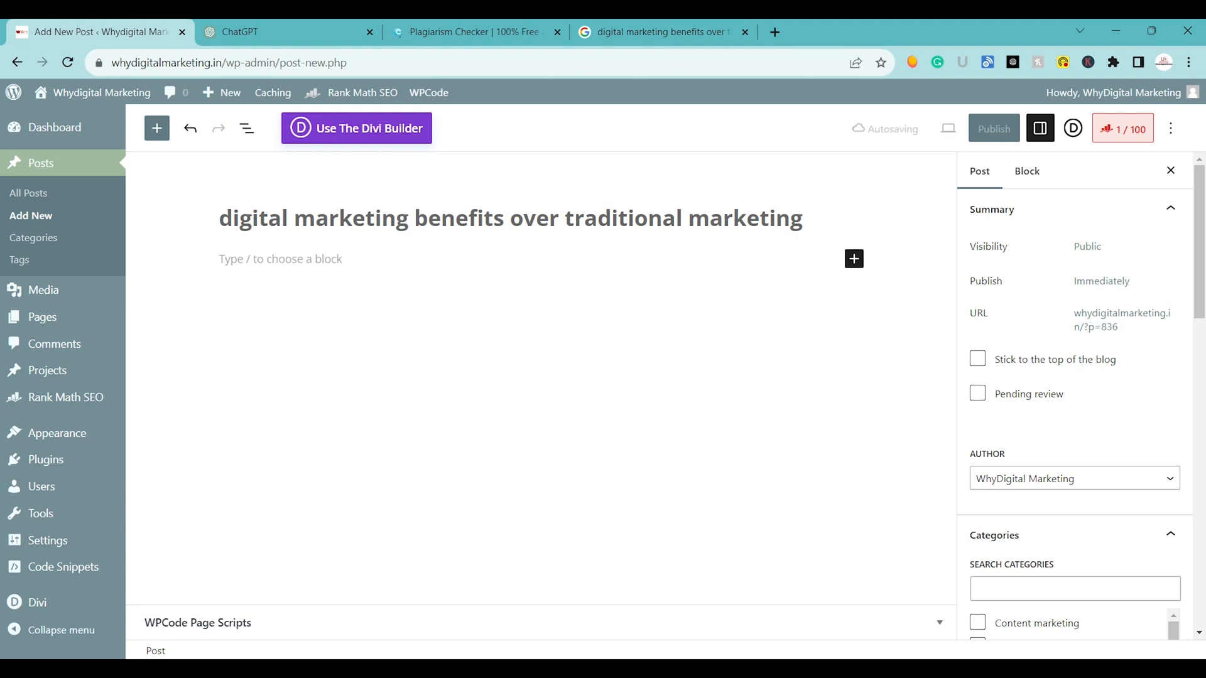
Capitalize the first two words of the post title so they read "Digital Marketing".
key(Right)
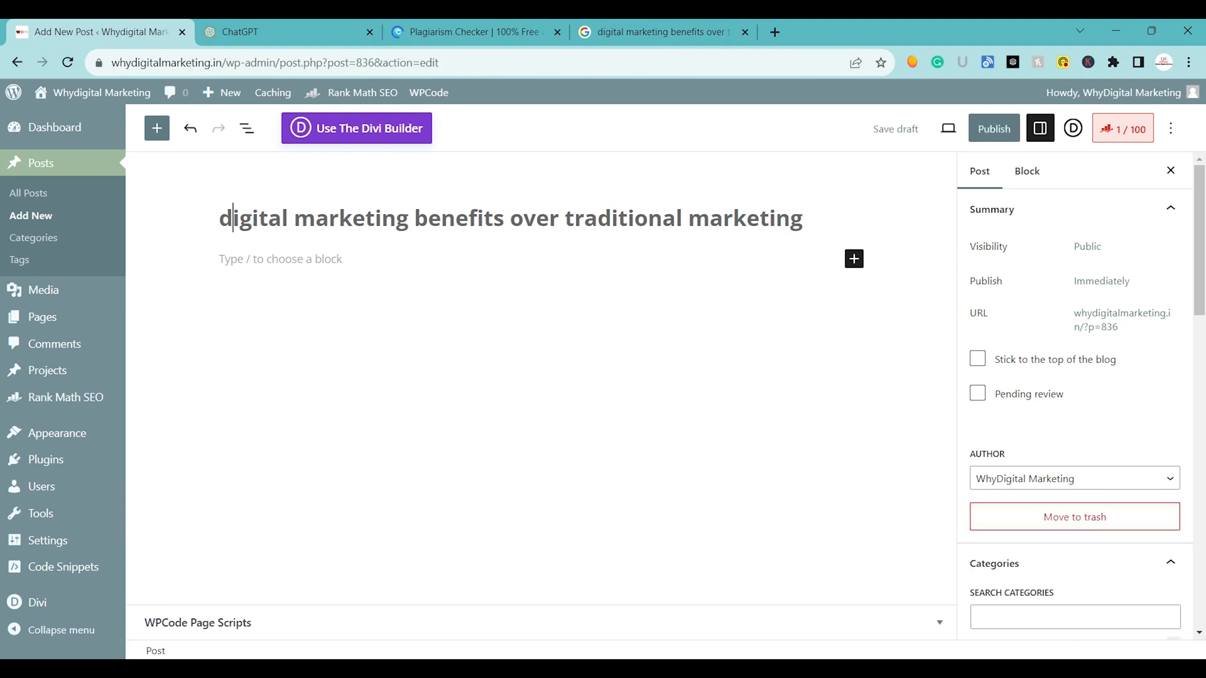
key(BackSpace)
text(D)
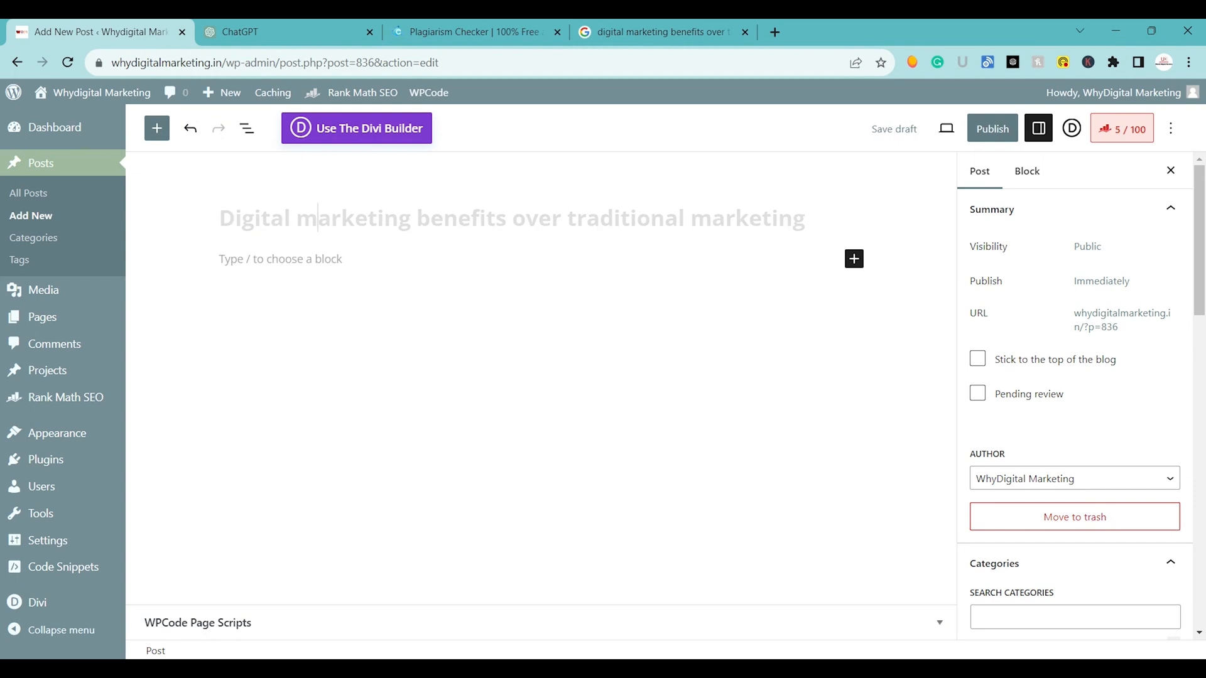
key(BackSpace)
text(M)
click(281, 259)
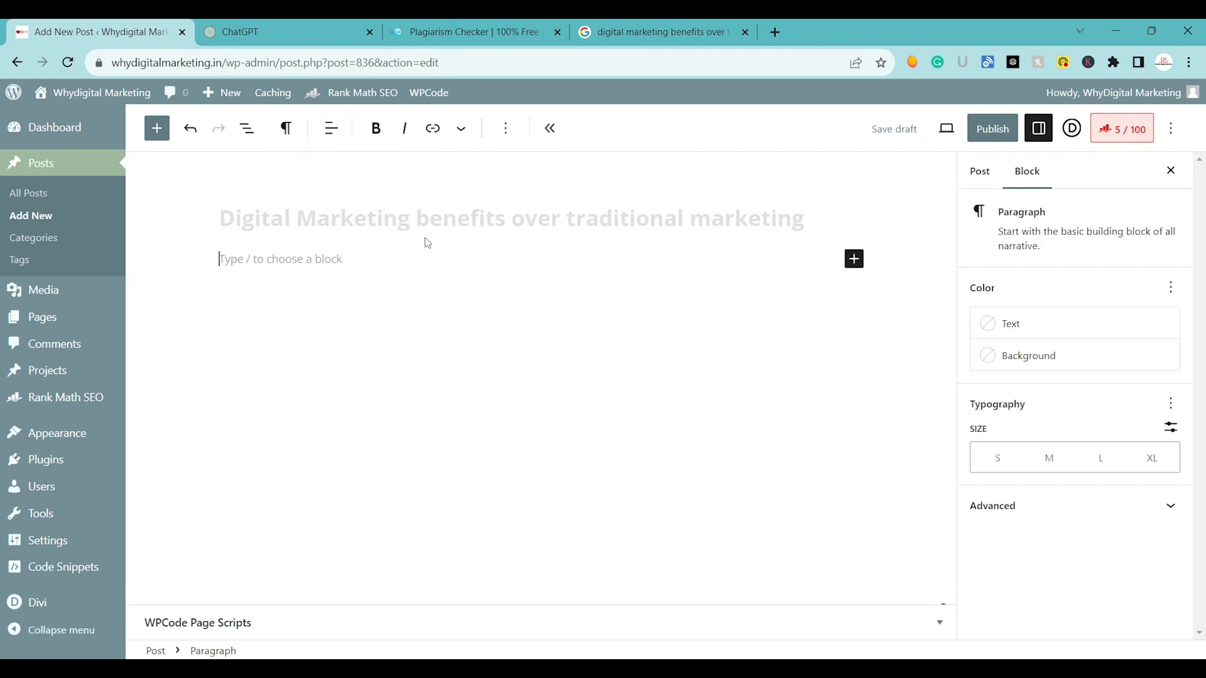
Capitalize the initials of "Benefits" and "Over" in the post title.
click(430, 218)
key(BackSpace)
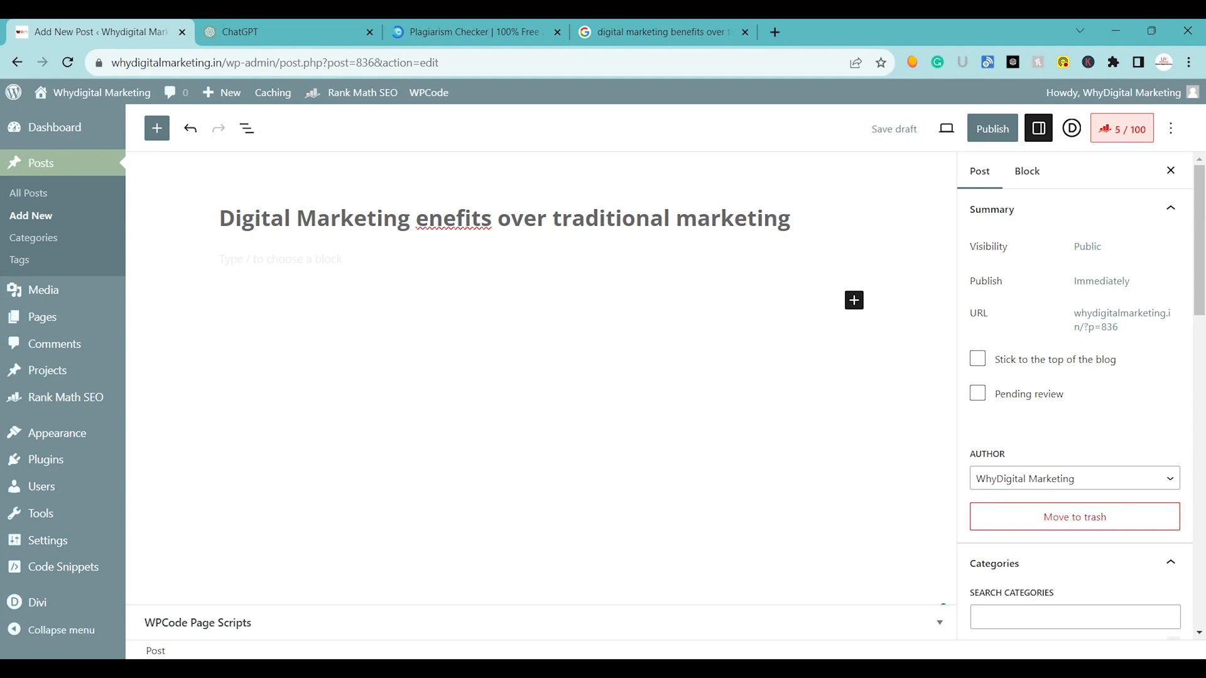
text(B)
key(Right)
key(Right)
key(Right)
key(Right)
key(Right)
key(Right)
key(Right)
key(Right)
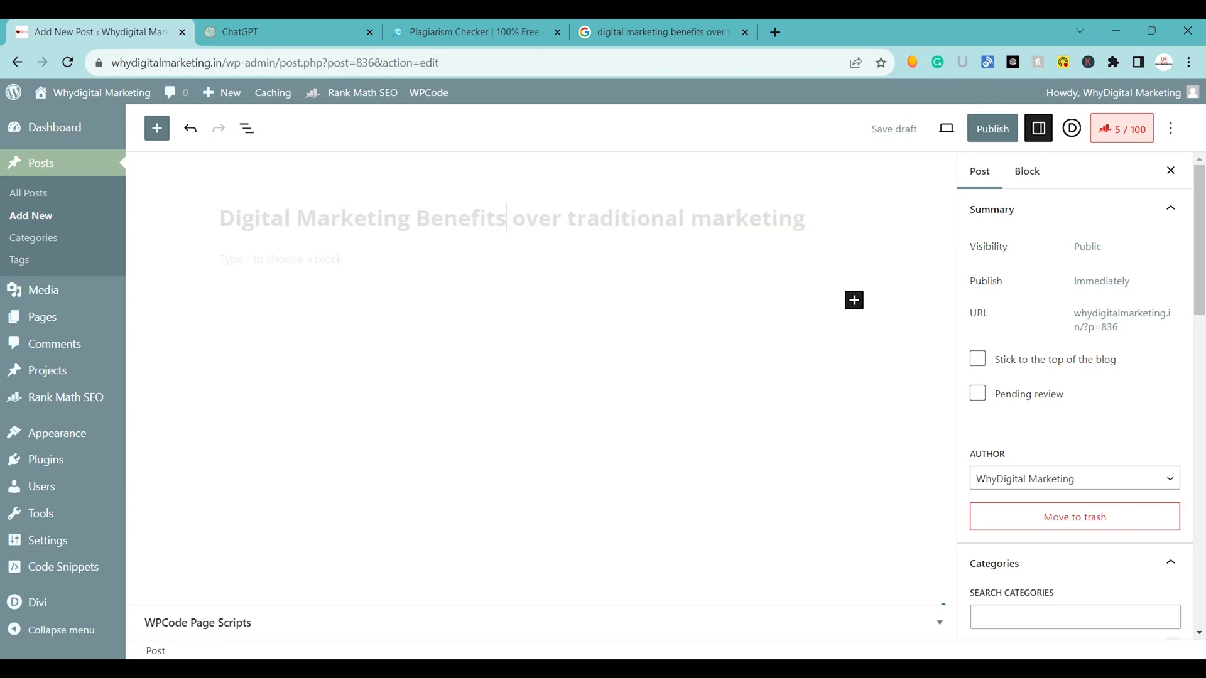
key(BackSpace)
text(O)
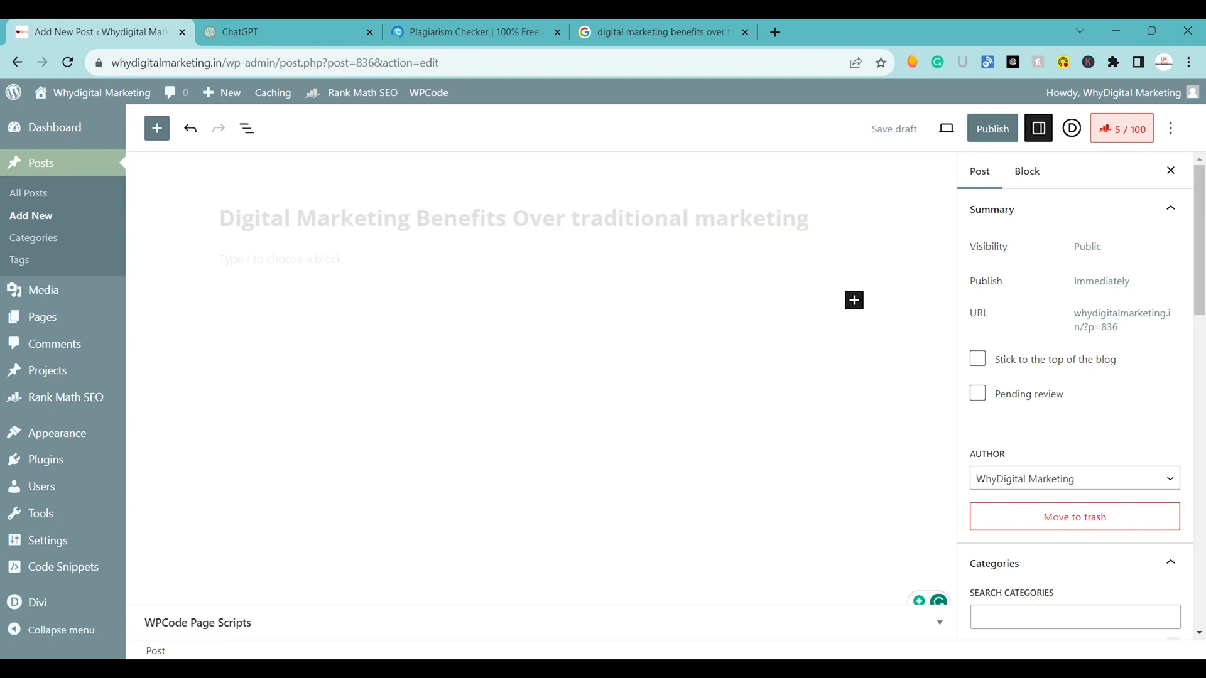
Capitalize the last two words of the post title so they read "Traditional Marketing".
key(Right)
key(Right)
key(Right)
key(Right)
key(BackSpace)
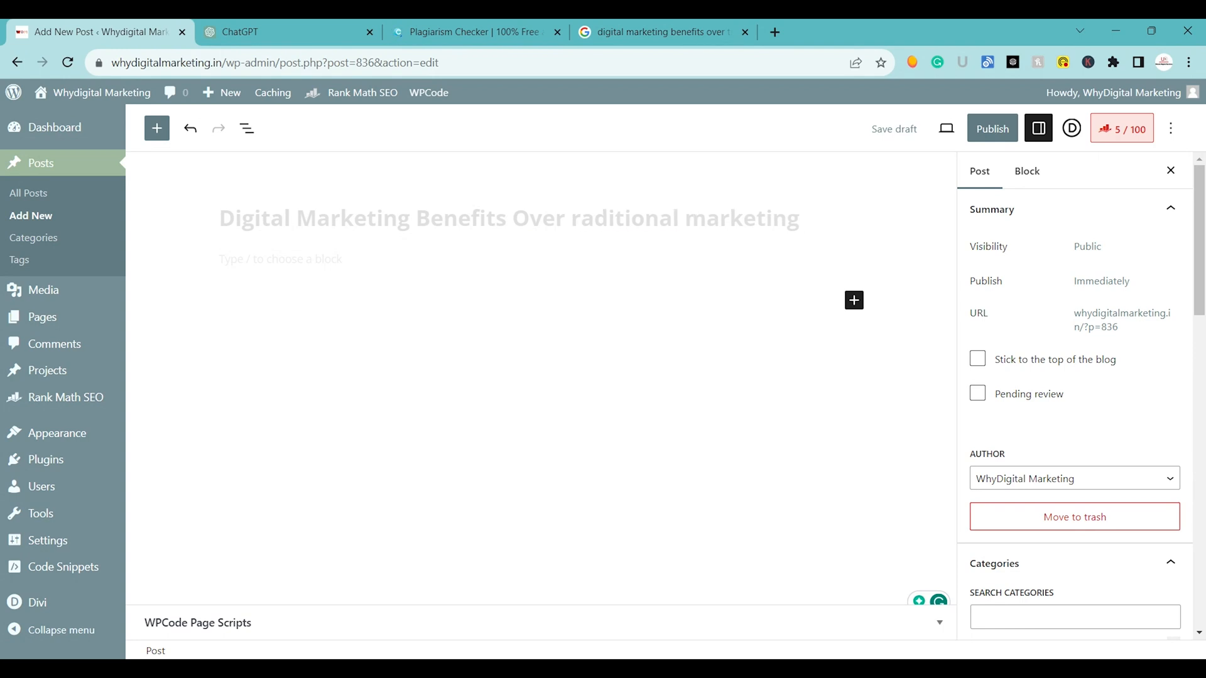
text(T)
key(Right)
key(Right)
key(Right)
key(Right)
key(Right)
key(Right)
key(Right)
key(Right)
key(Right)
key(Right)
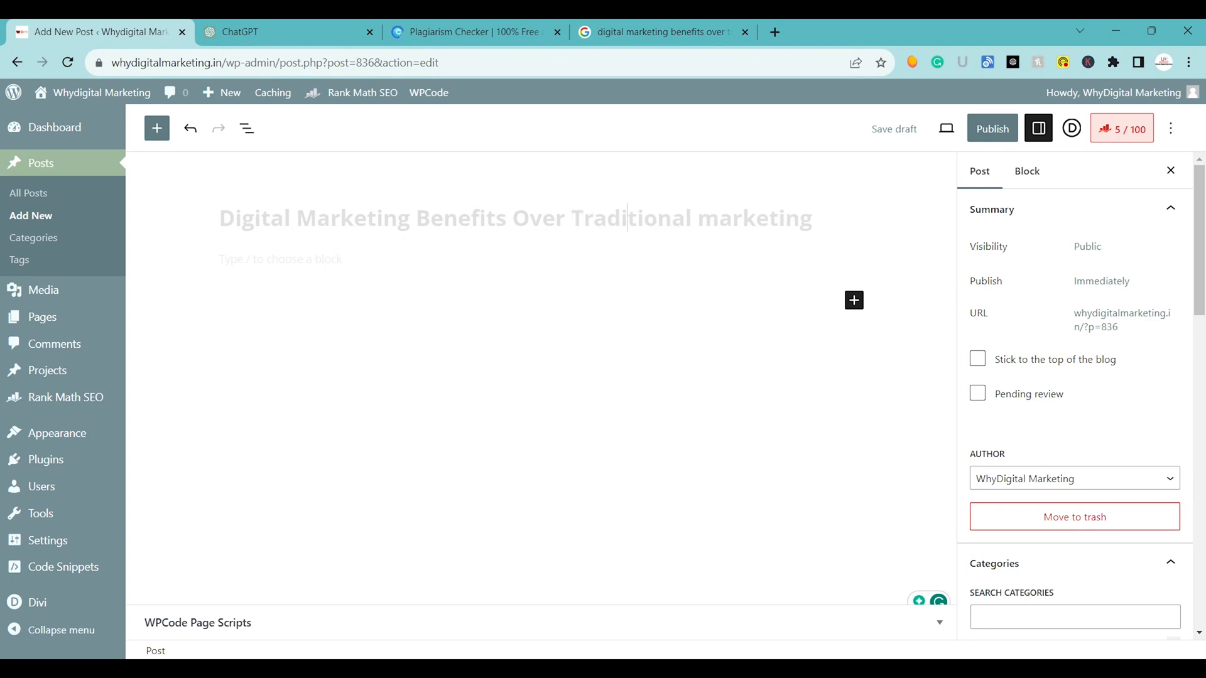
key(Right)
key(Right)
key(BackSpace)
text(M)
Publish the post with its current settings and dismiss the post-publish details.
click(975, 133)
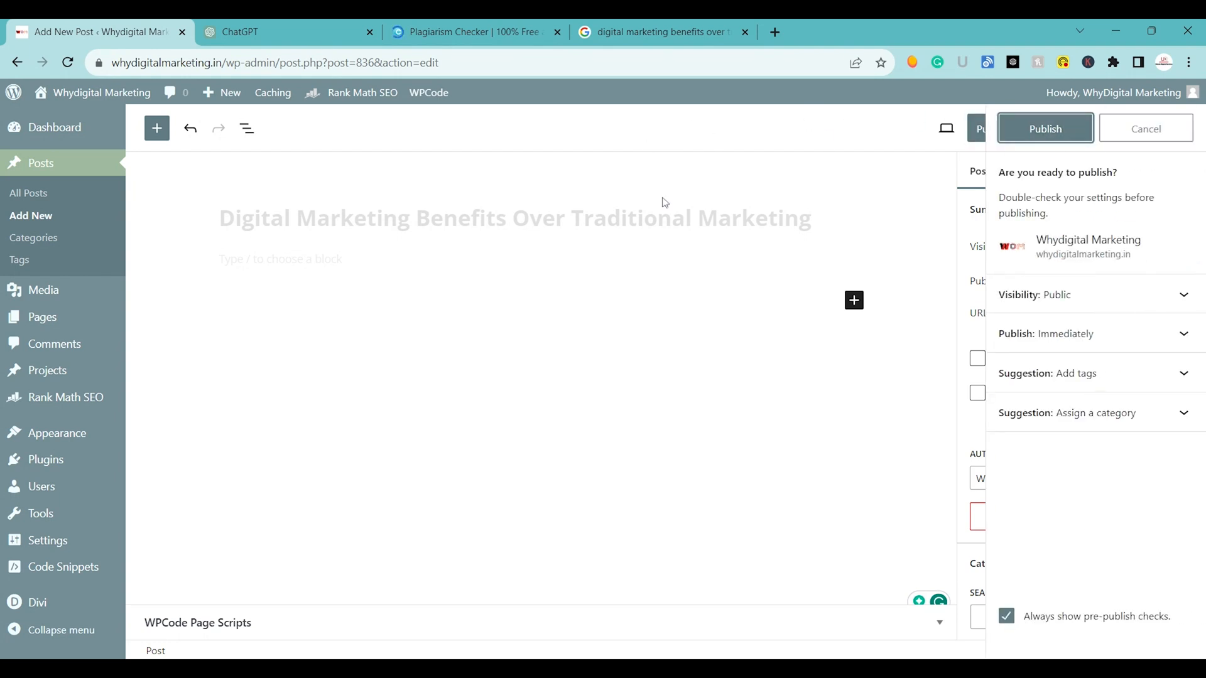
click(1011, 136)
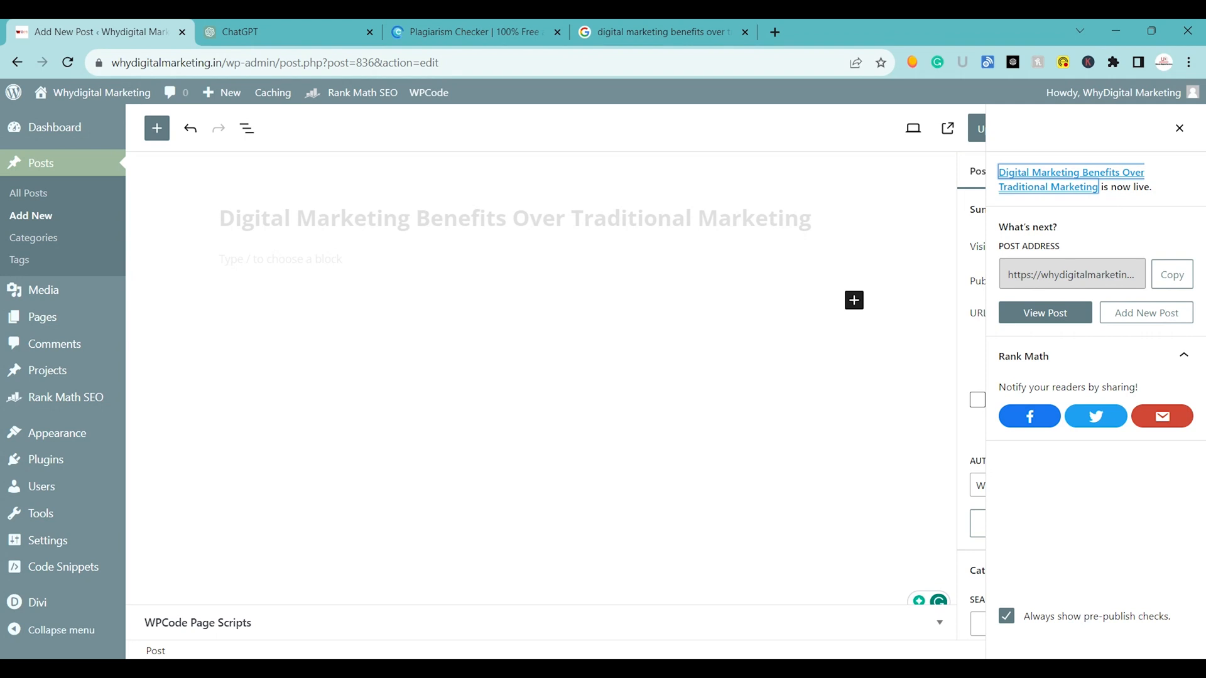
click(1186, 135)
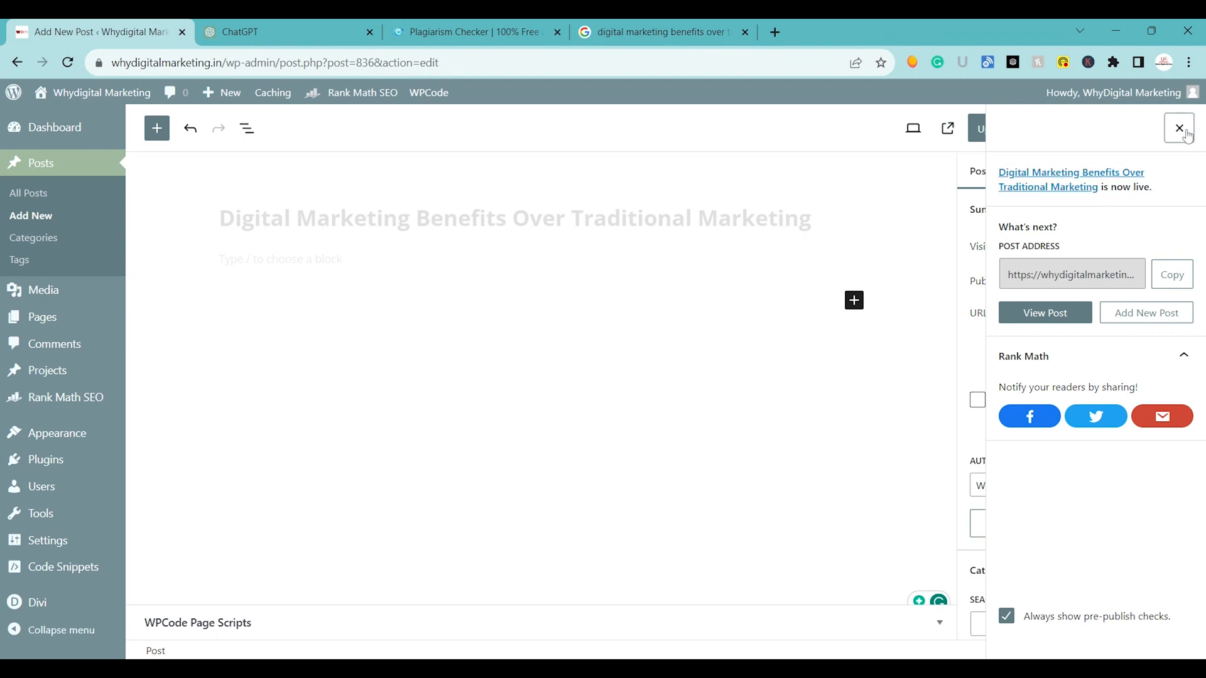
triple_click(538, 218)
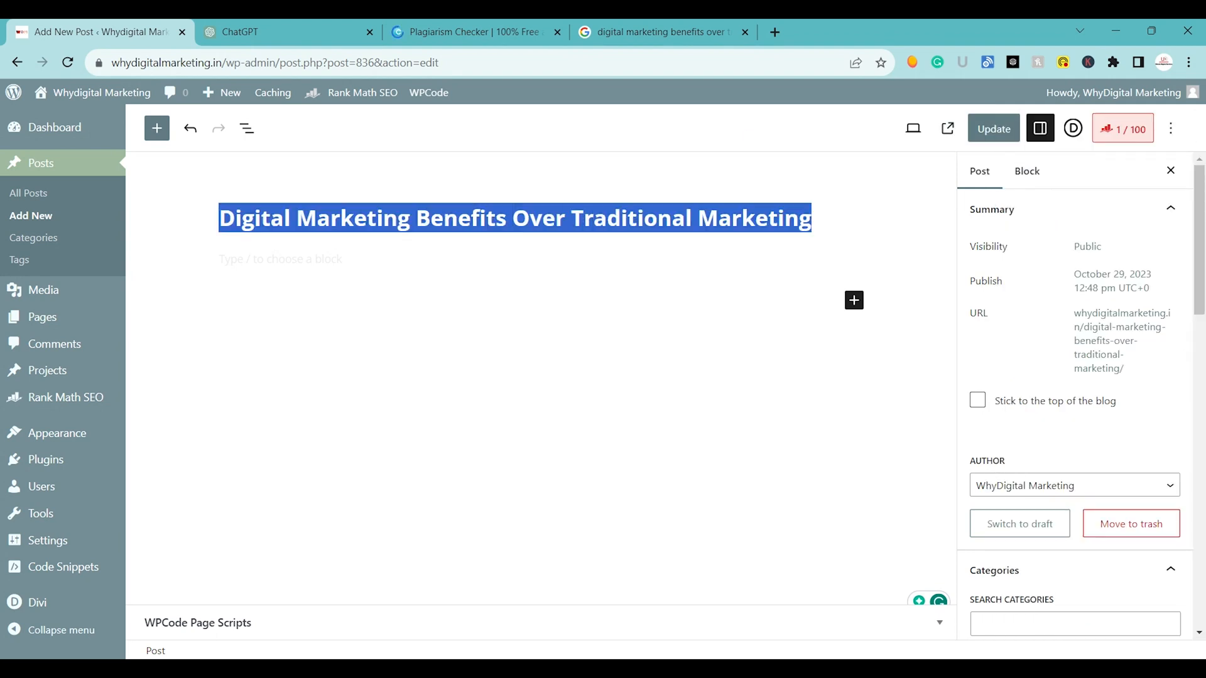
click(271, 20)
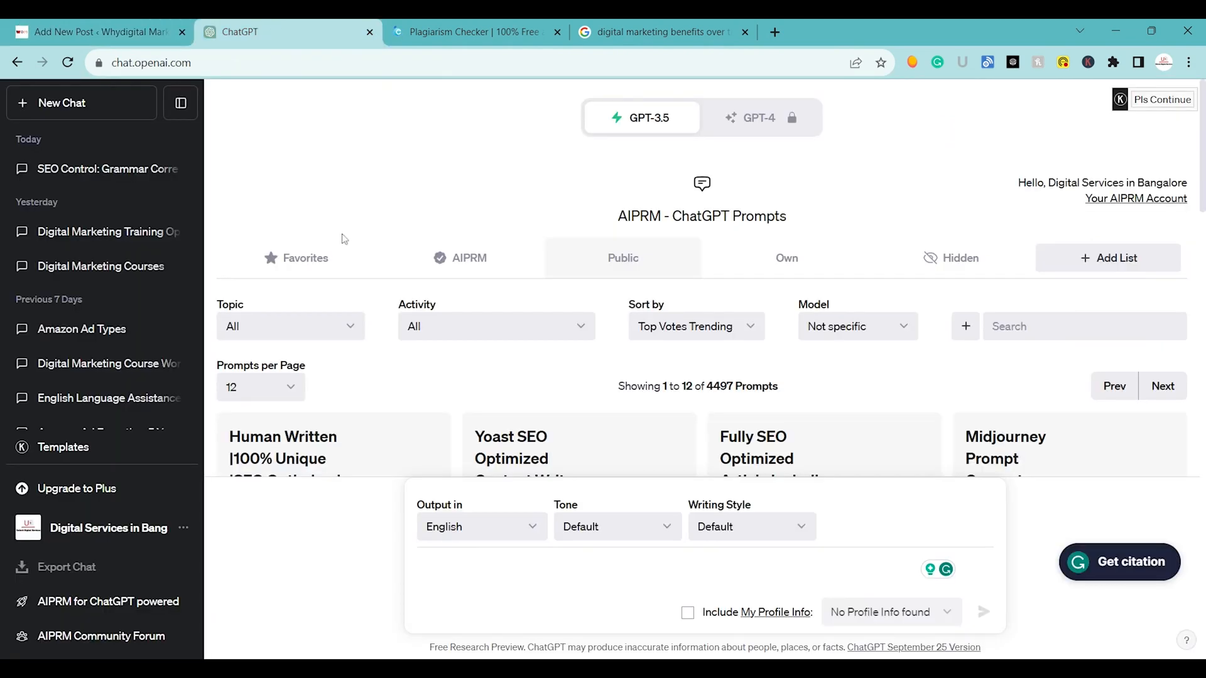
click(73, 20)
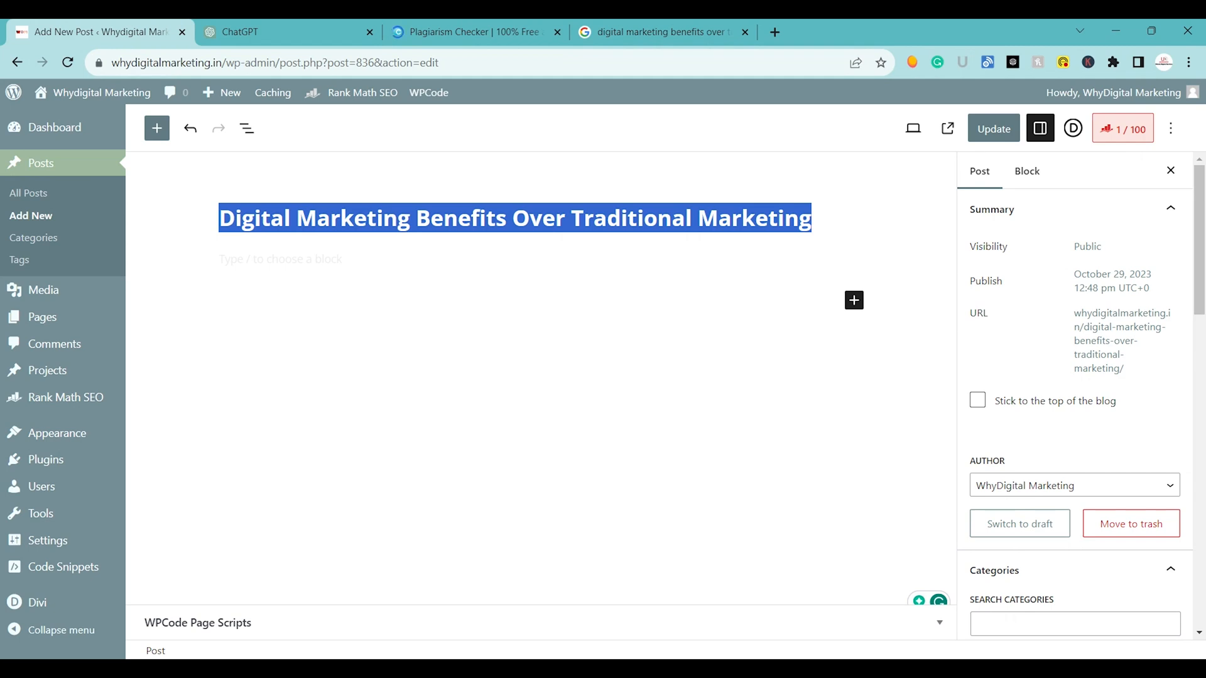
click(339, 164)
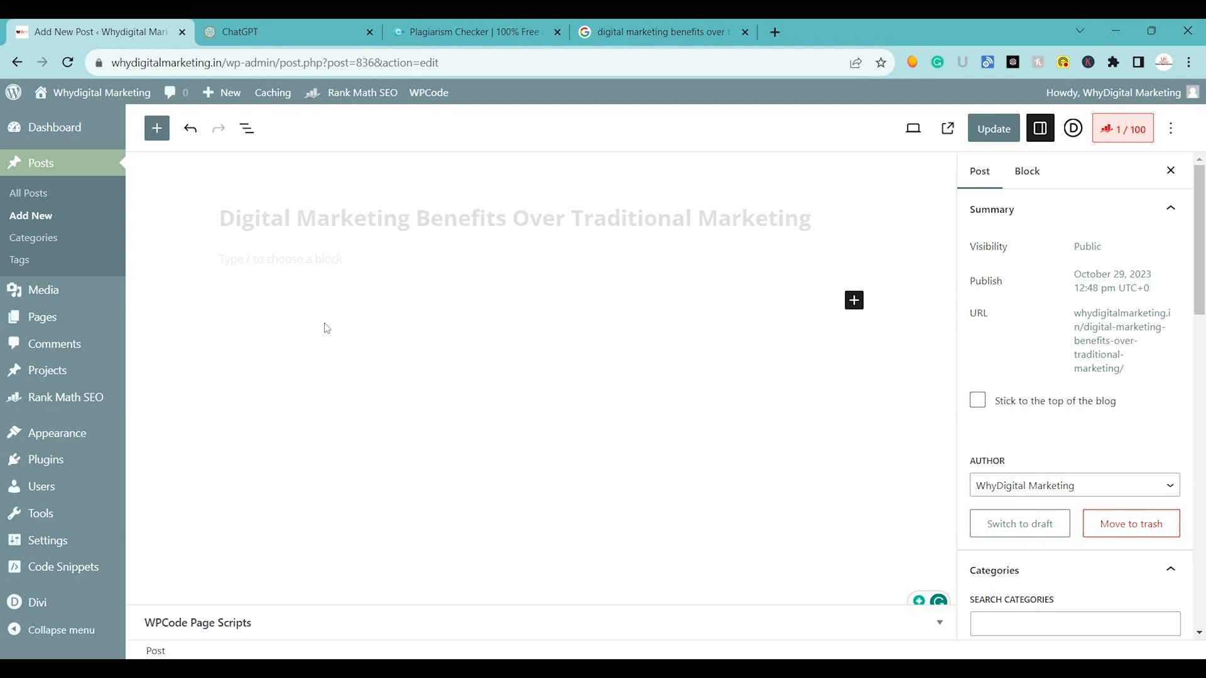
Copy the full post title and send "Digital Marketing Benefits Over Traditional Marketing" as a prompt in ChatGPT.
click(350, 218)
key(ctrl+a)
key(ctrl+c)
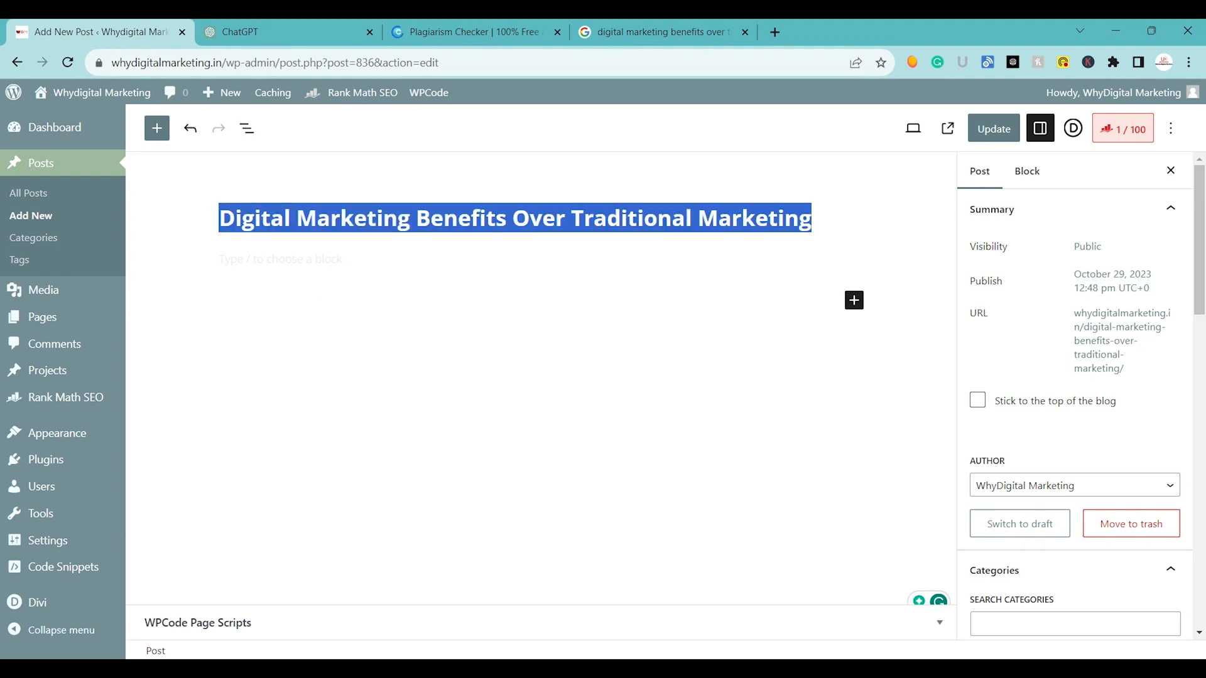
click(258, 31)
key(ctrl+v)
key(Return)
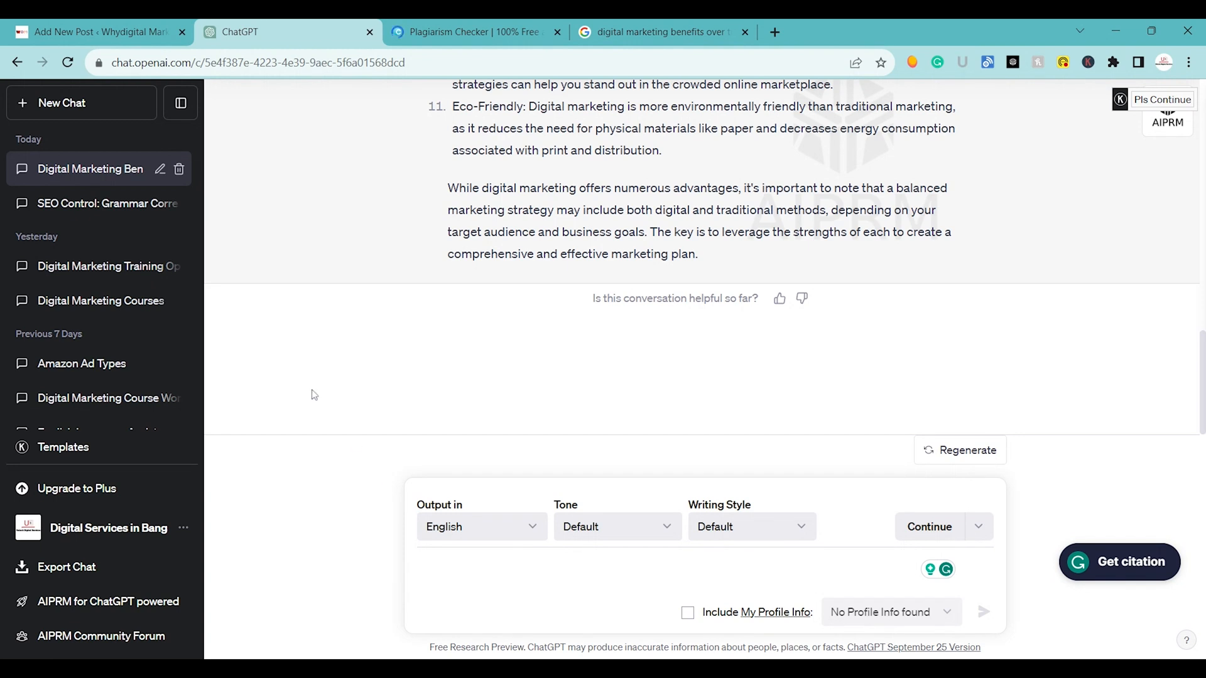
Review ChatGPT's answer from the beginning and highlight the phrase "Digital Marketing Benefits" in the submitted prompt.
scroll(321, 386, up, 20)
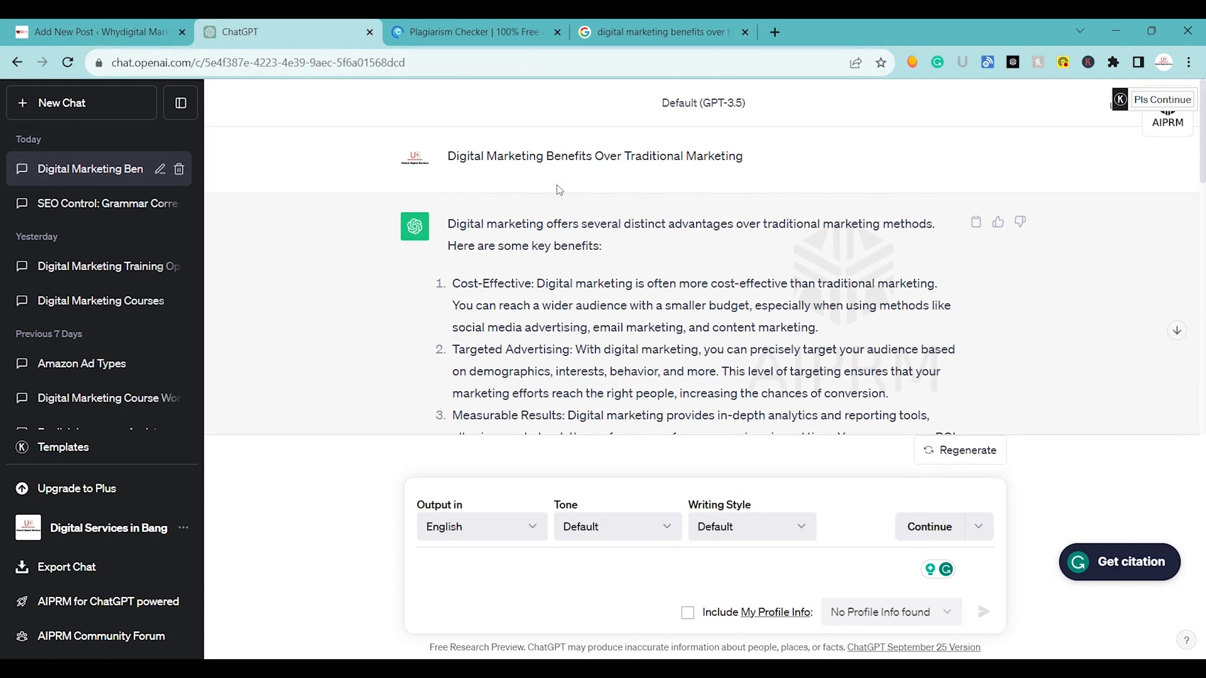
drag(448, 155, 593, 156)
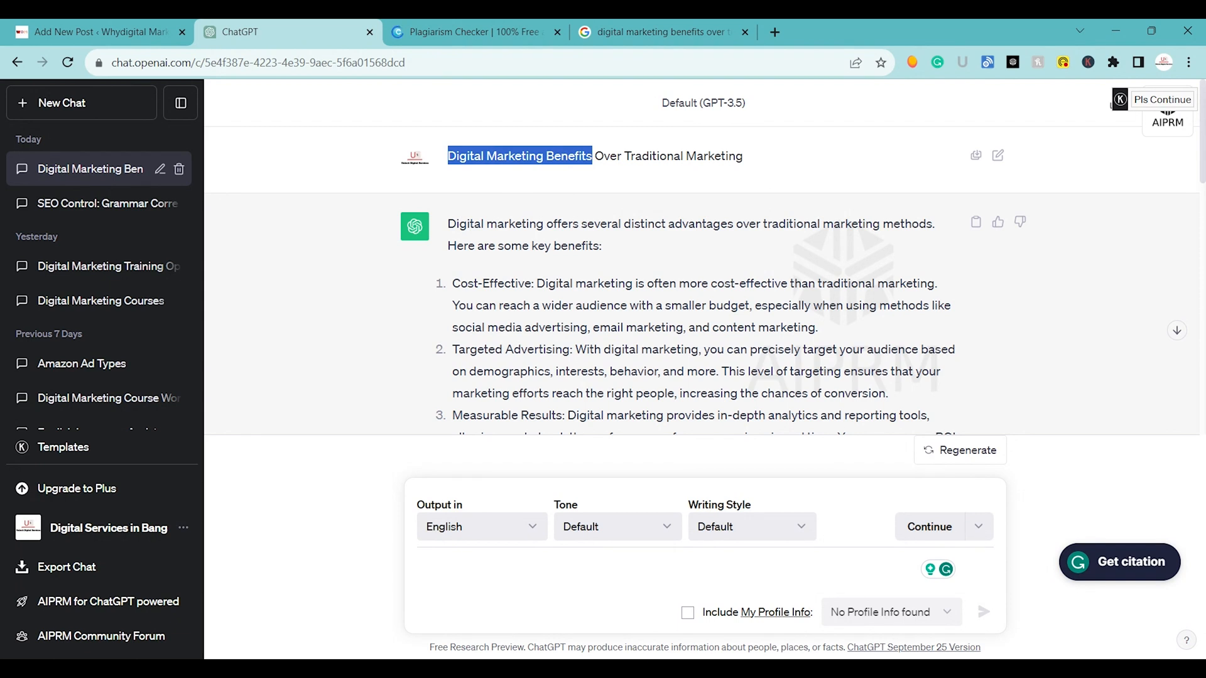
click(634, 247)
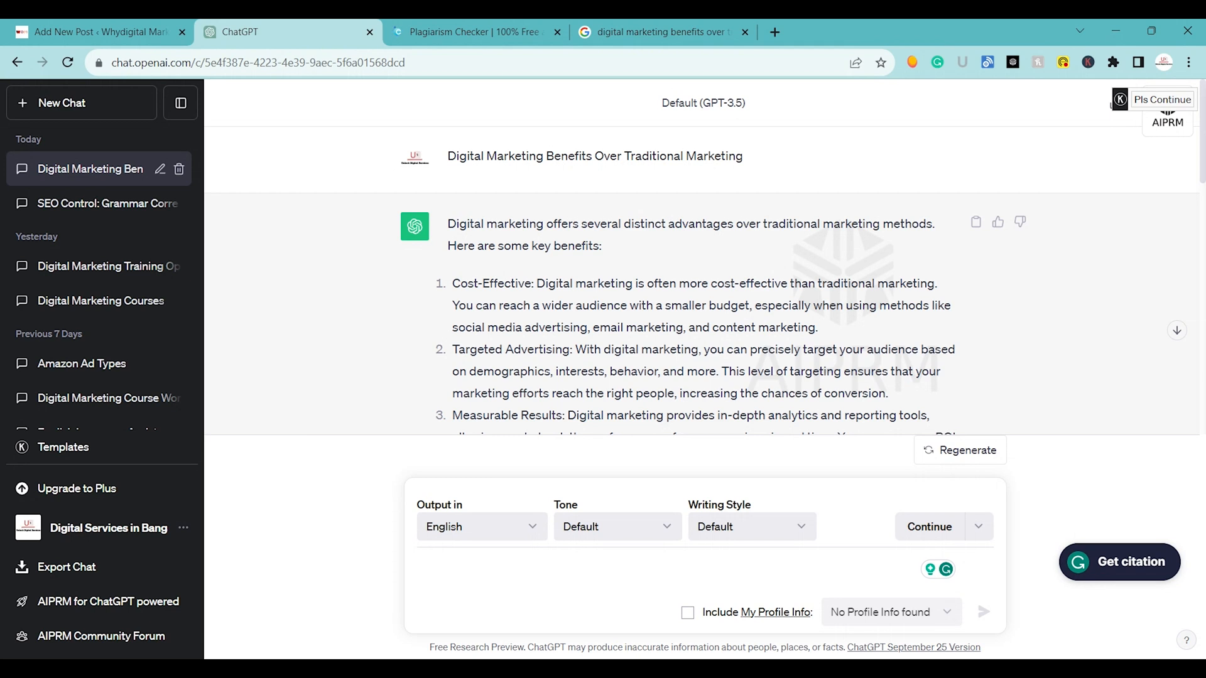
drag(449, 162, 586, 181)
scroll(575, 223, down, 3)
scroll(575, 223, down, 8)
scroll(575, 223, up, 12)
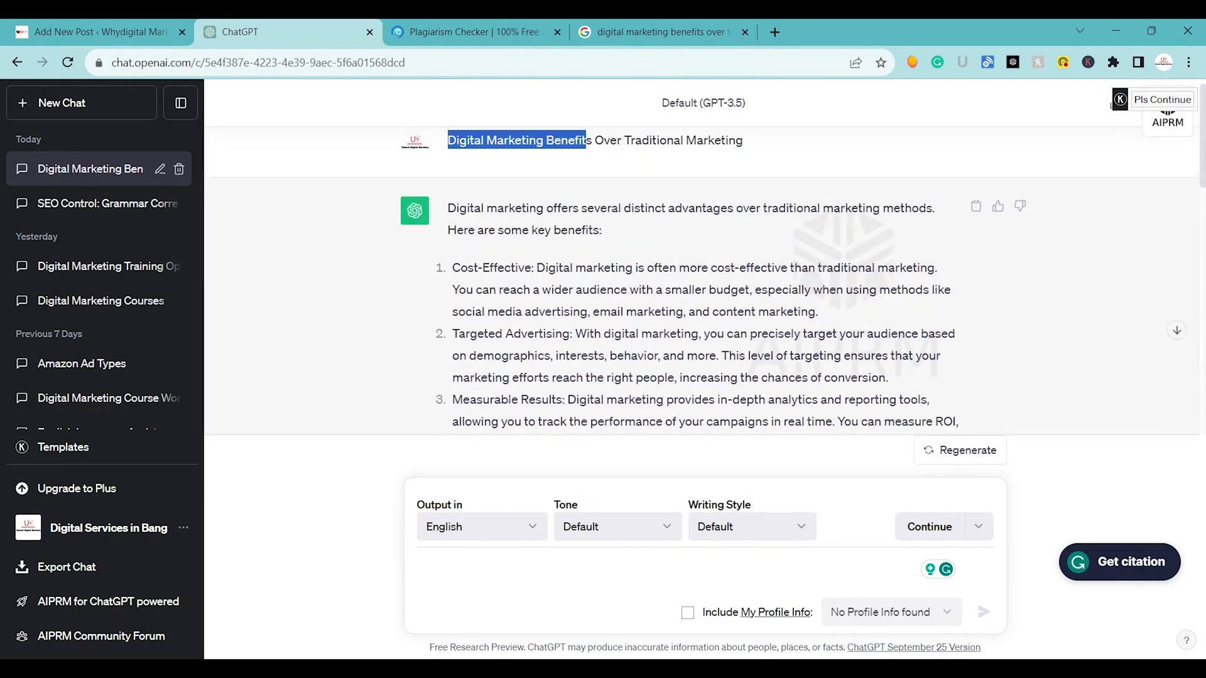
click(446, 161)
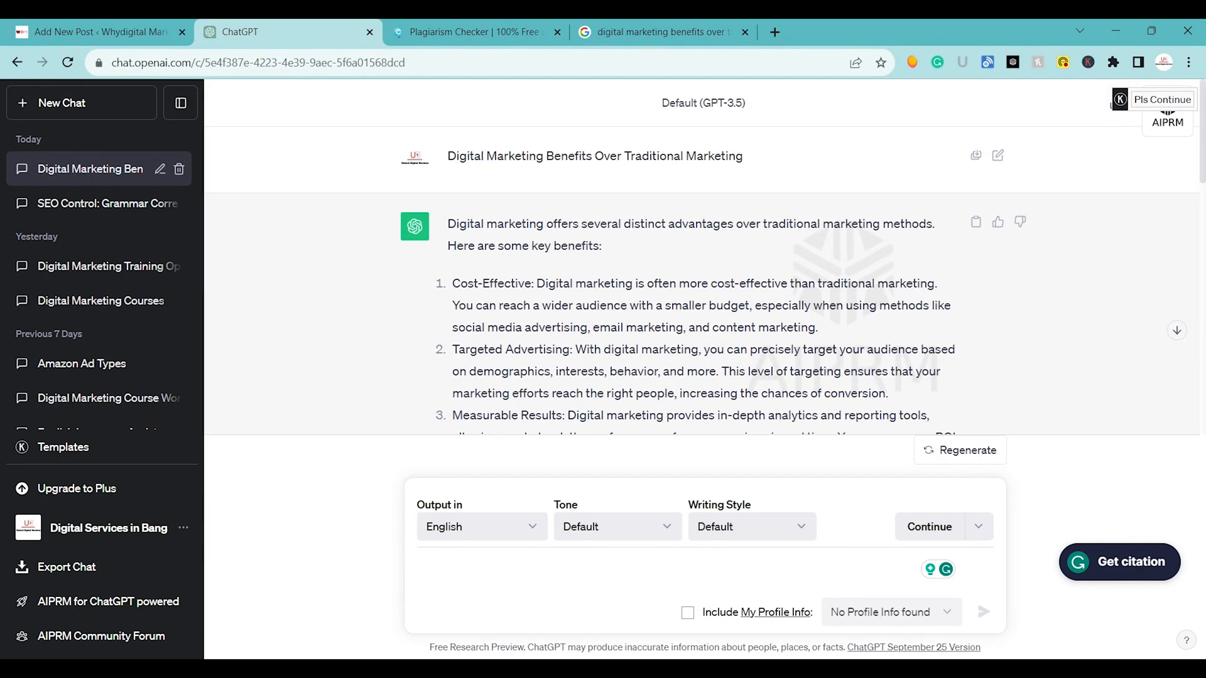
Copy "Digital Marketing Benefits" from the first prompt and send it as a follow-up message in the same chat.
drag(449, 160, 596, 184)
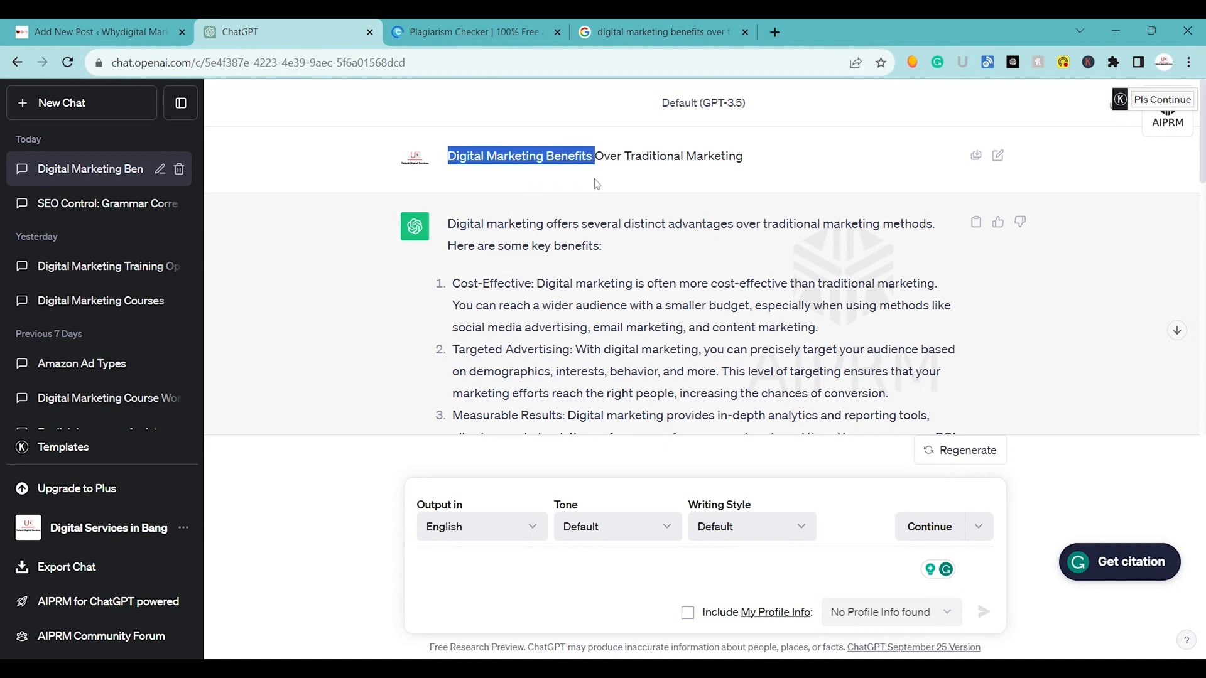
key(ctrl+c)
click(494, 577)
key(ctrl+v)
key(Return)
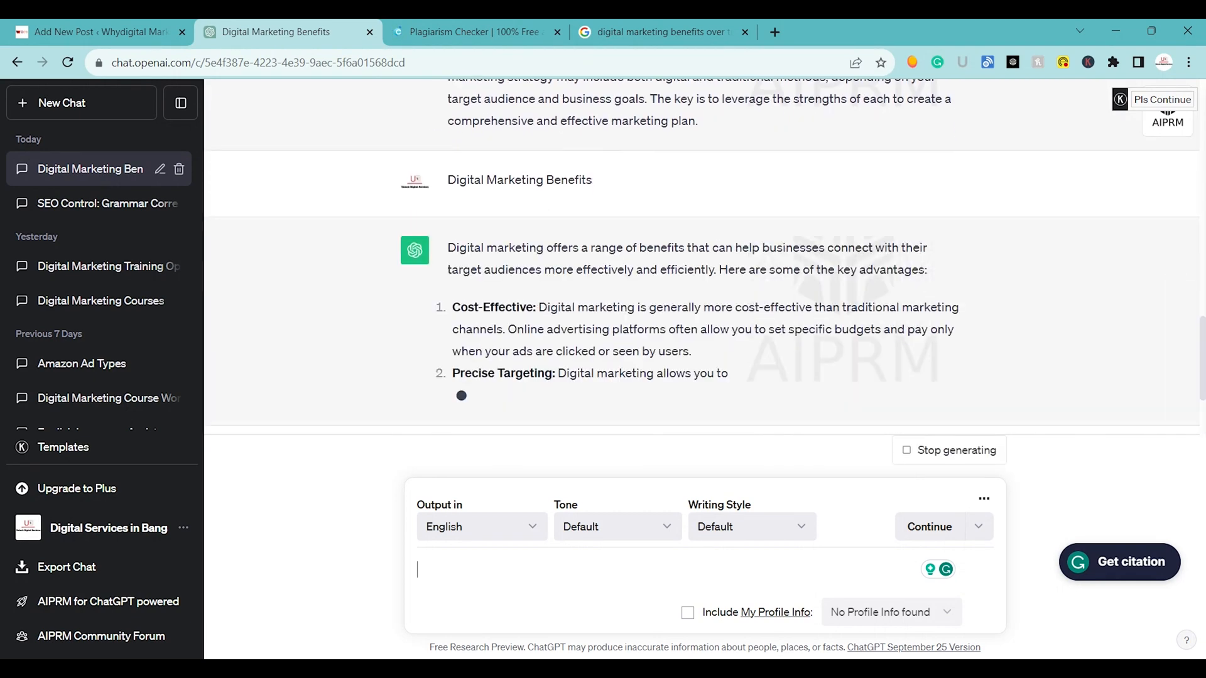
scroll(583, 237, up, 5)
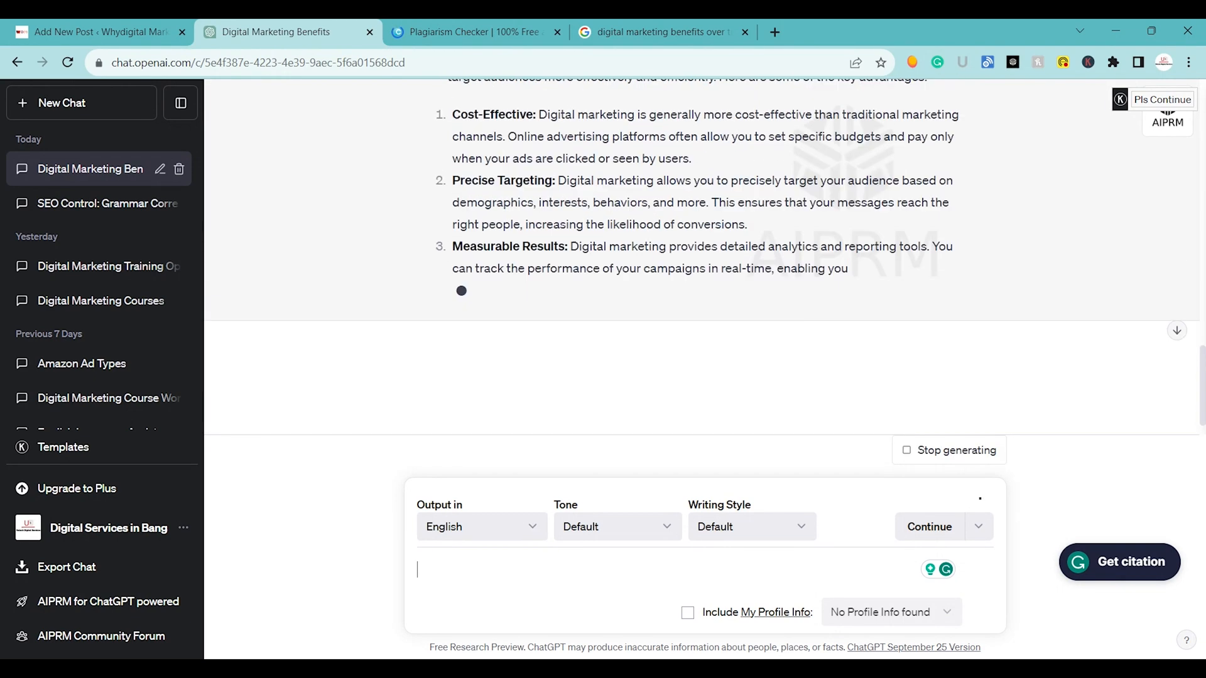
Read through ChatGPT's answers to both prompts, comparing the list of benefits in the first and second replies.
scroll(583, 236, down, 2)
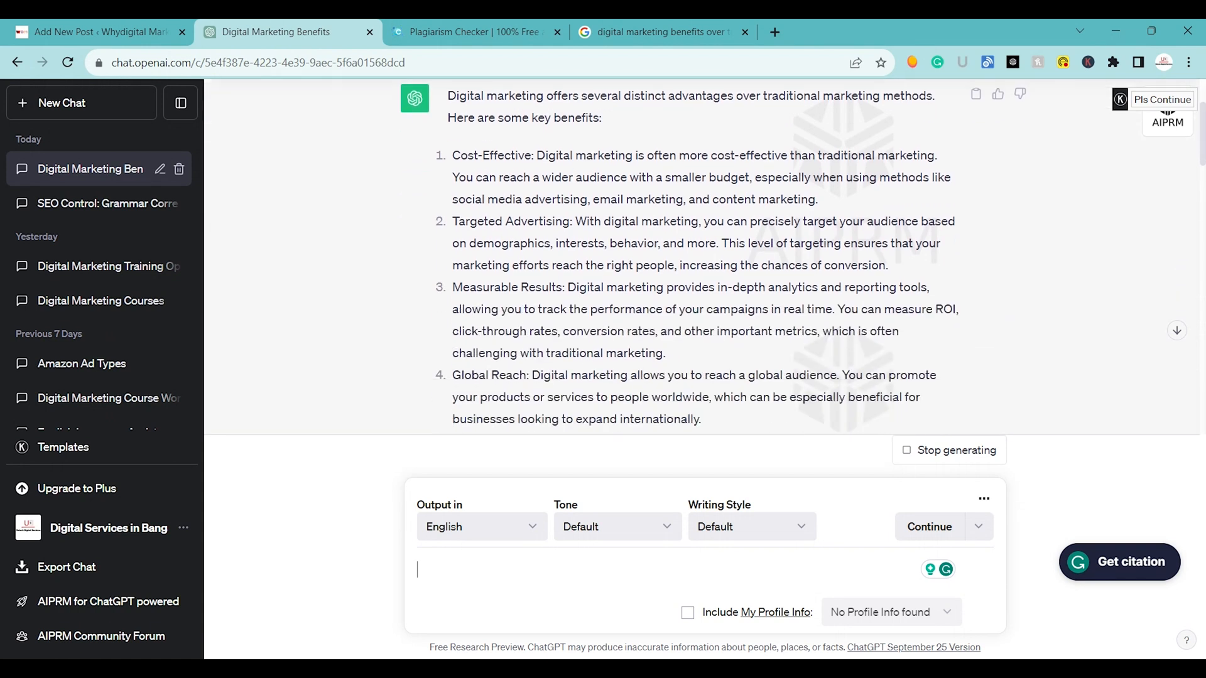
scroll(583, 237, up, 2)
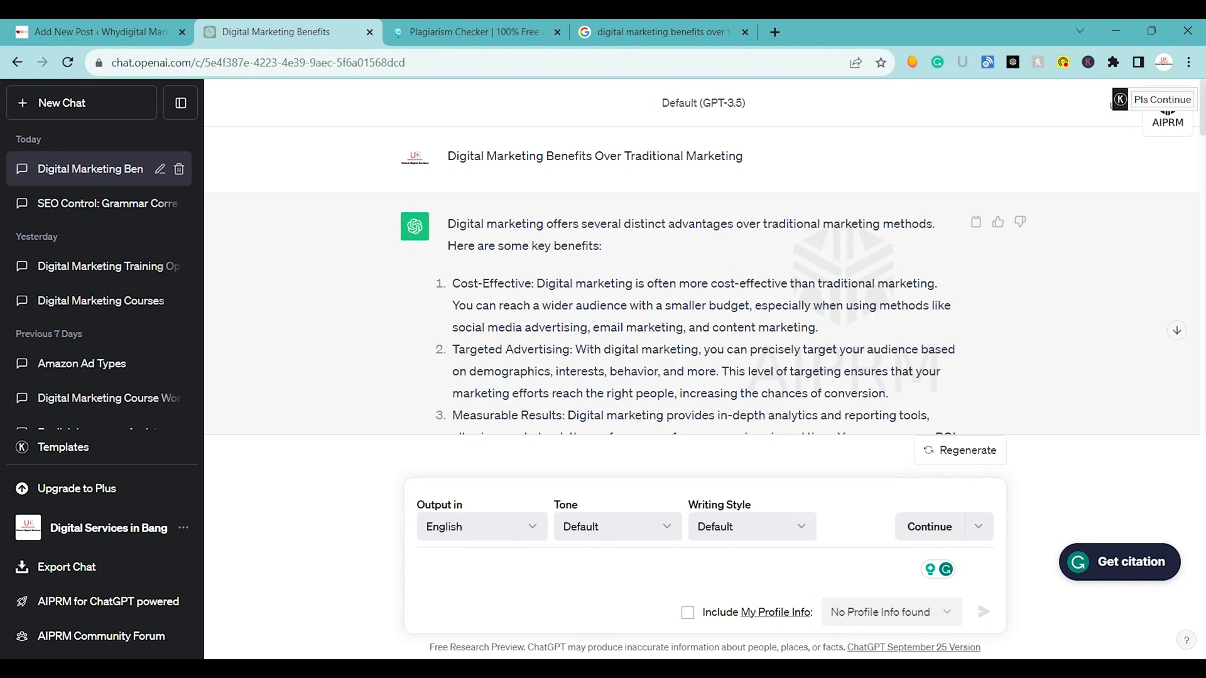
scroll(705, 257, down, 4)
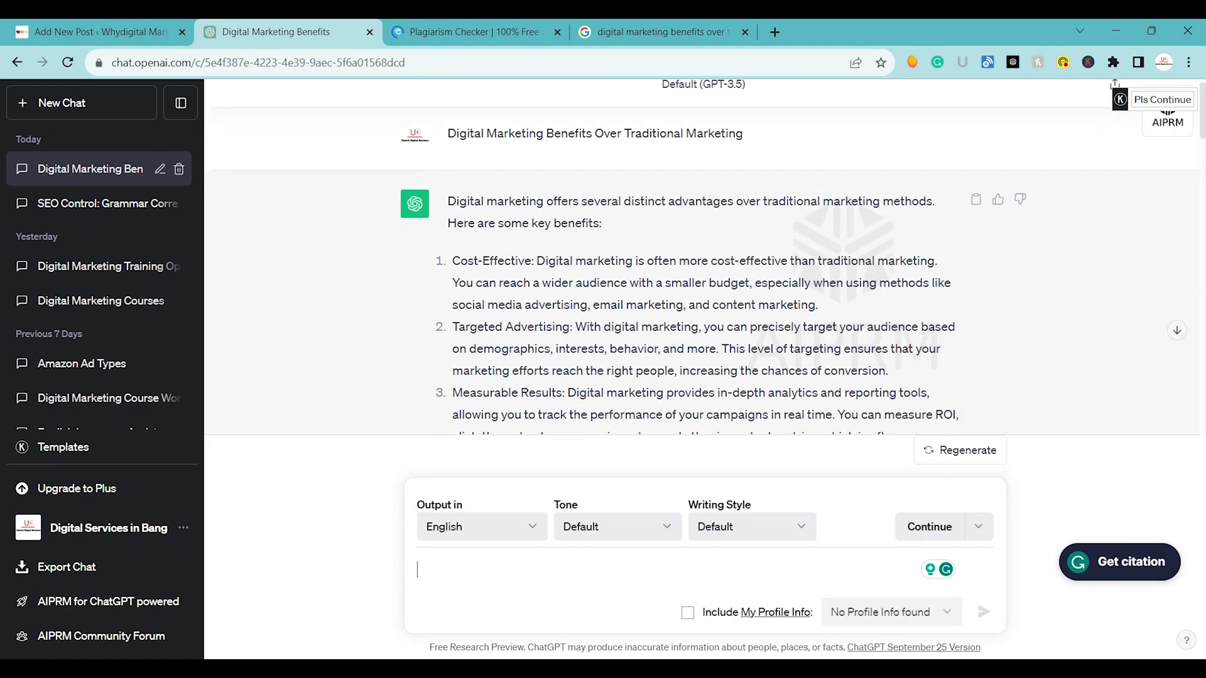
scroll(705, 258, down, 2)
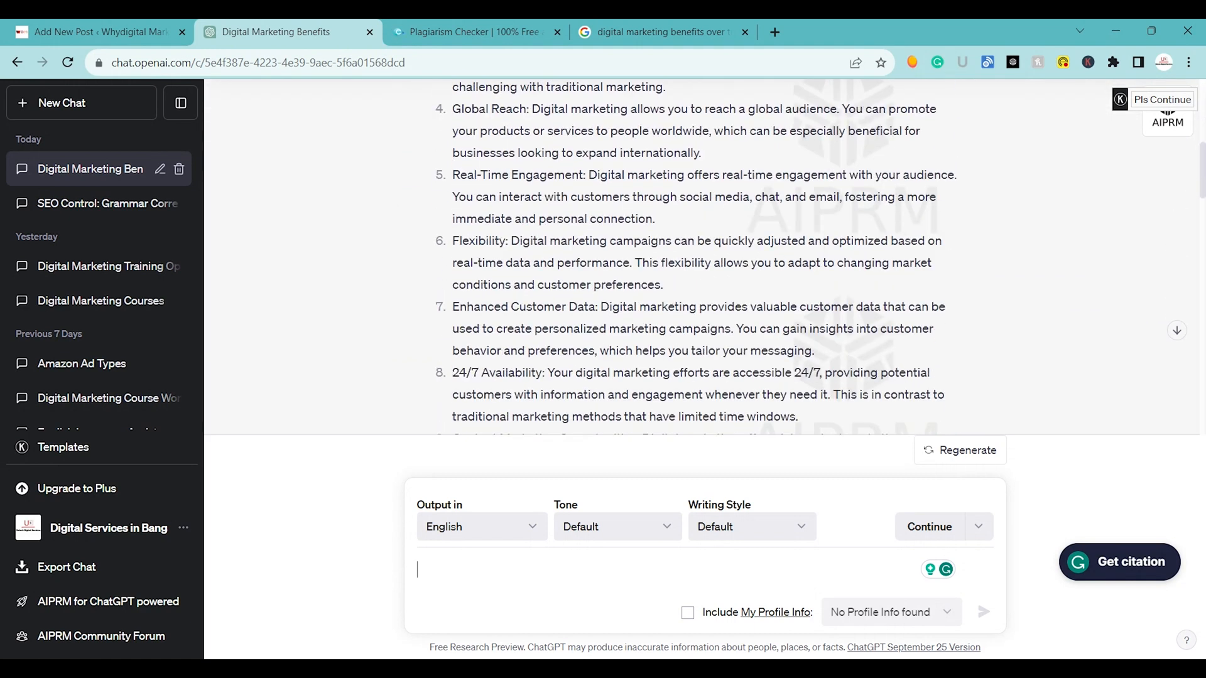
scroll(705, 258, down, 1)
scroll(705, 257, up, 10)
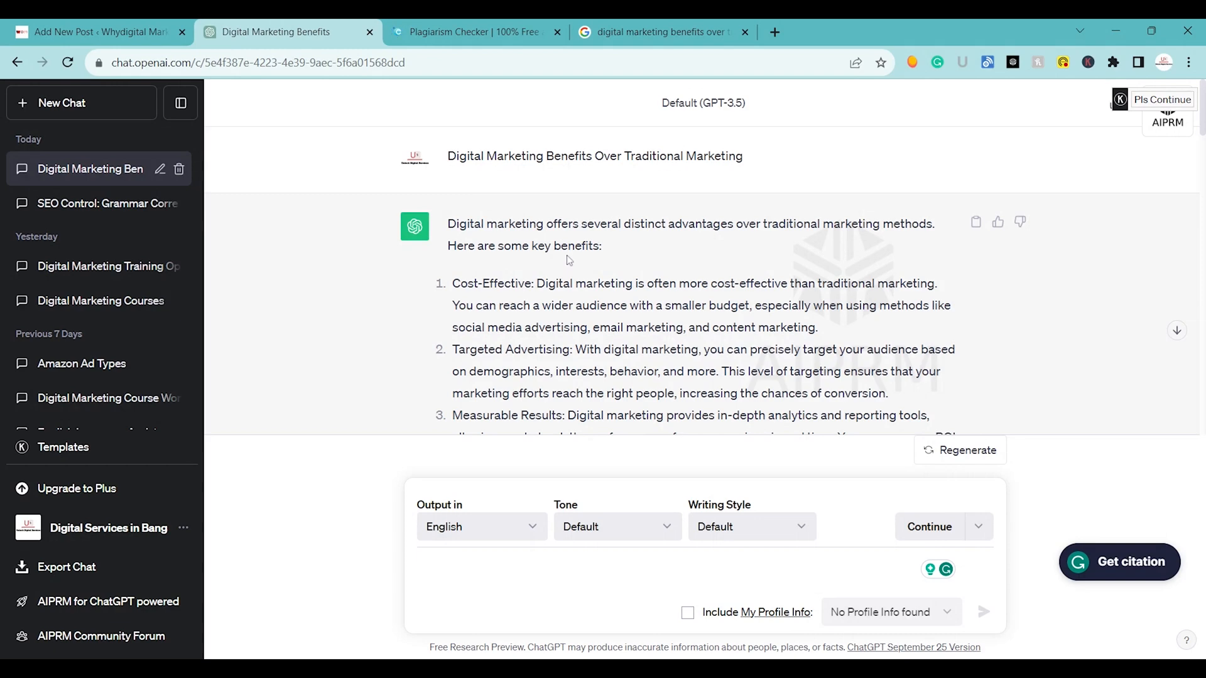
scroll(570, 262, down, 10)
scroll(570, 262, up, 2)
scroll(571, 261, down, 2)
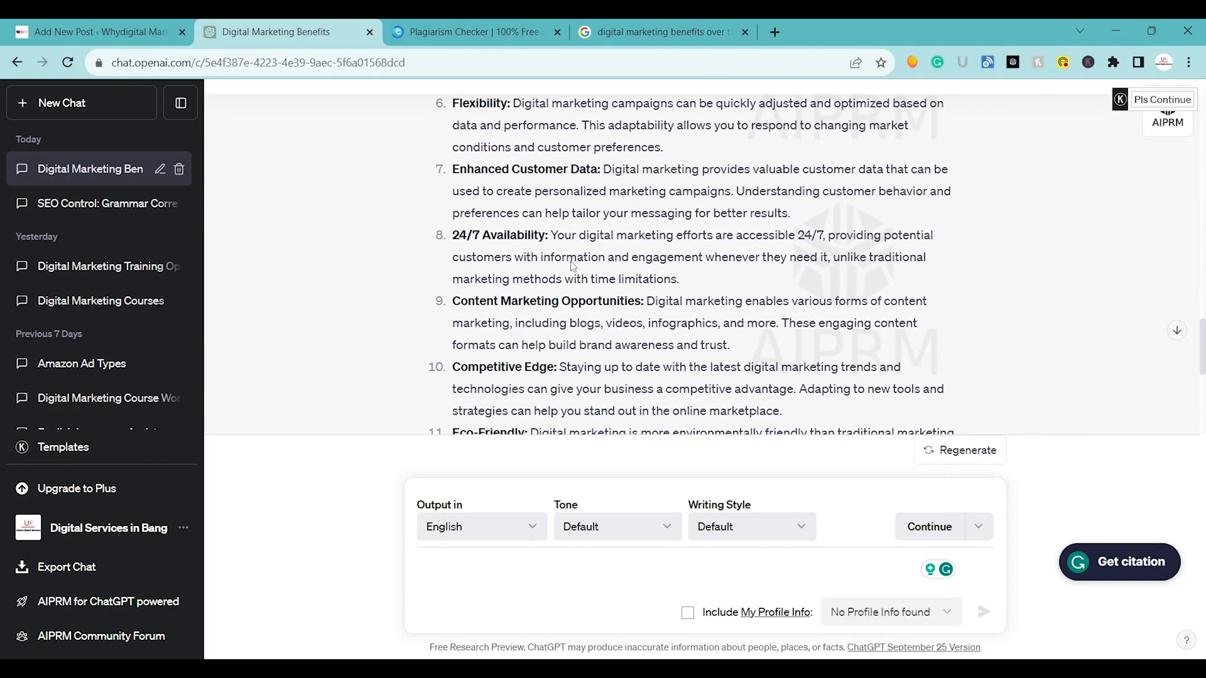
scroll(704, 258, up, 10)
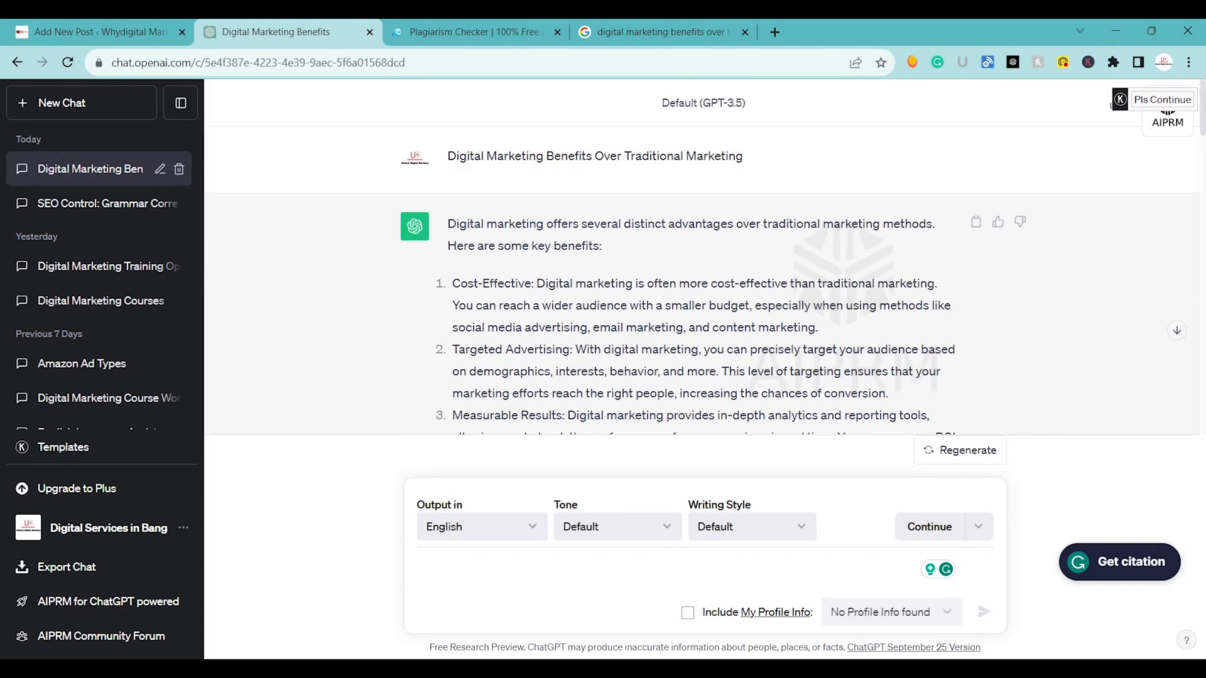
Examine the Google results for "digital marketing benefits over traditional marketing", glance at the plagiarism checker and return to the ChatGPT chat.
click(650, 25)
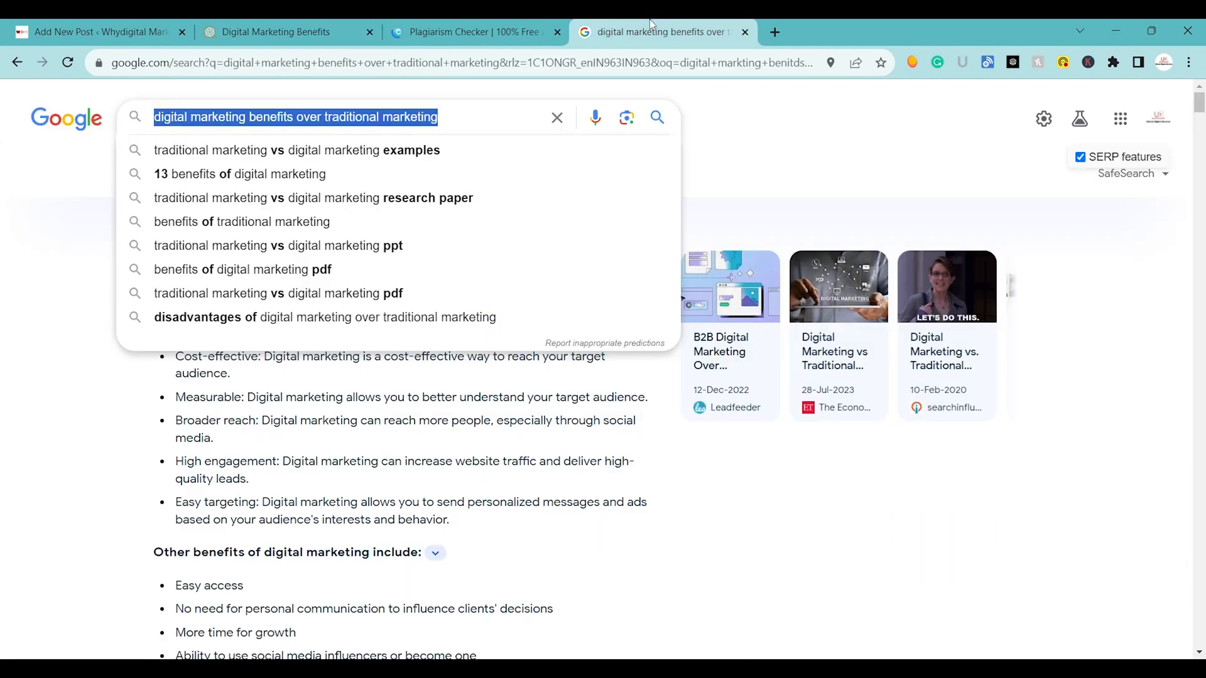
click(4, 447)
scroll(3, 447, down, 20)
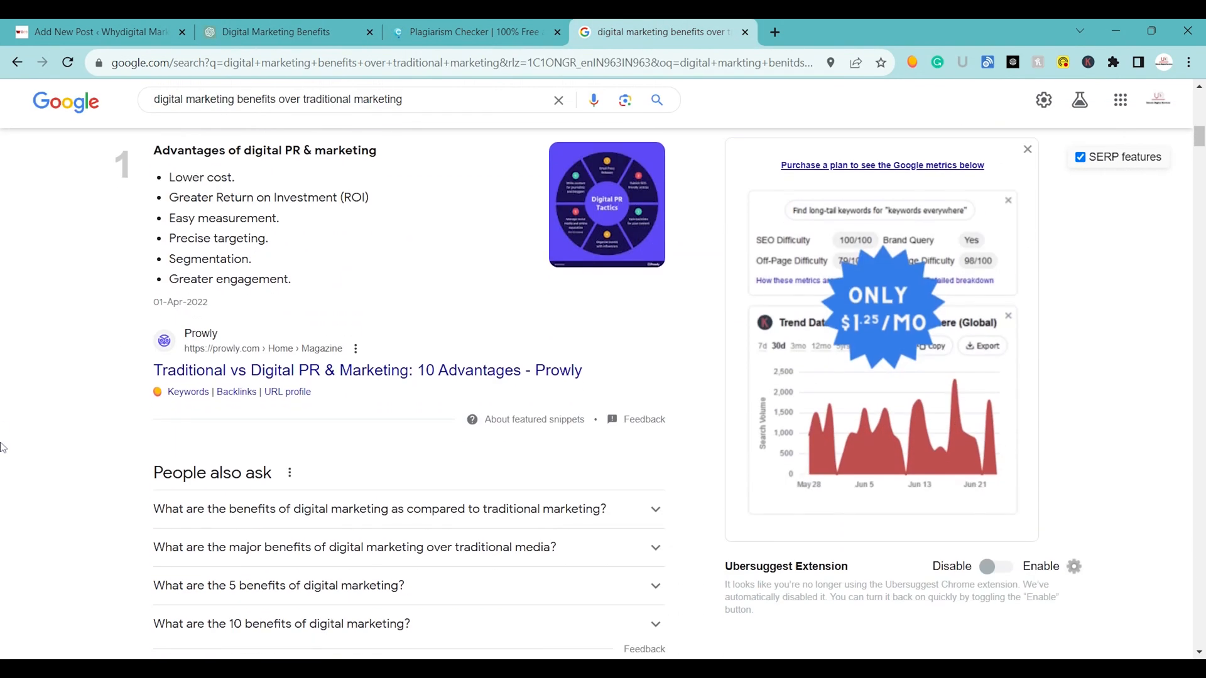
scroll(294, 294, down, 4)
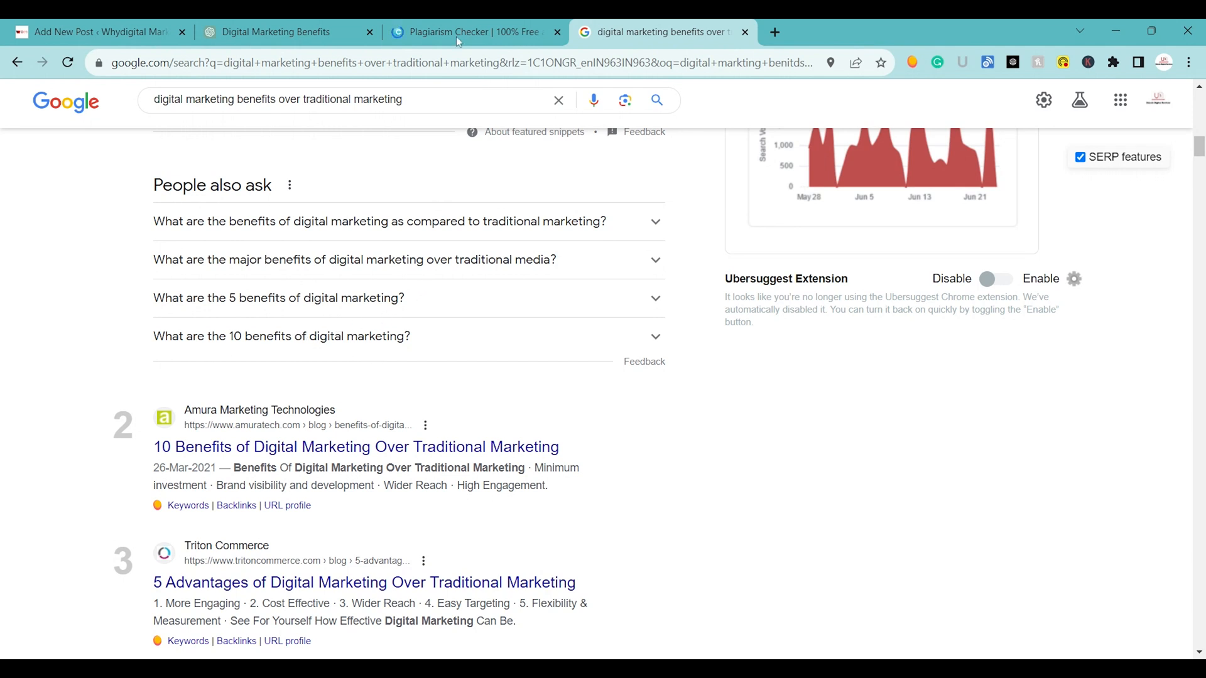
click(465, 20)
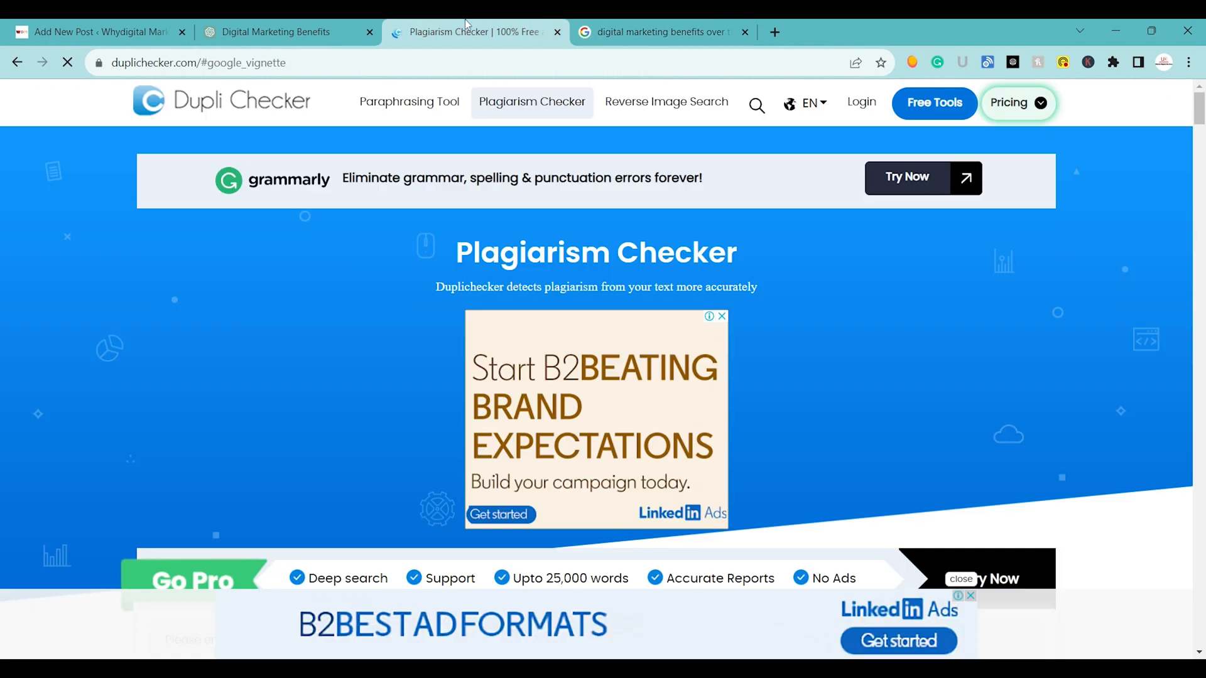
click(344, 19)
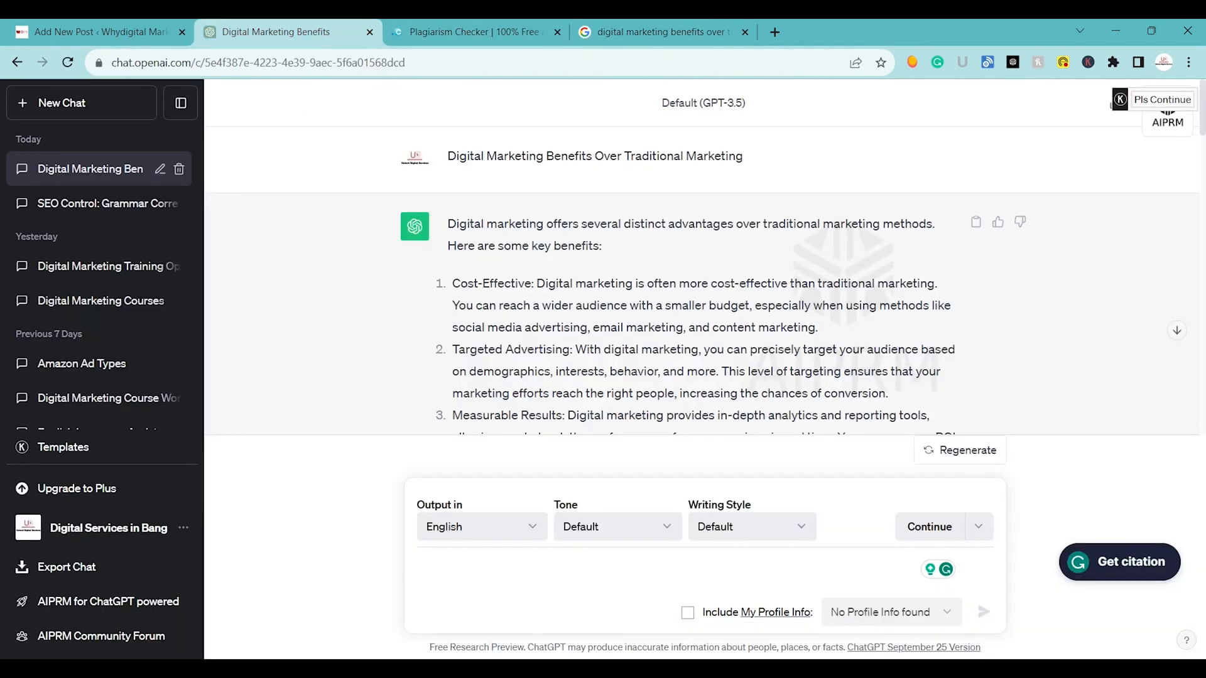
Highlight the key phrases "Digital Marketing" and "Traditional Marketing" in the first prompt of the chat.
scroll(702, 283, down, 4)
scroll(702, 283, up, 4)
drag(448, 159, 544, 181)
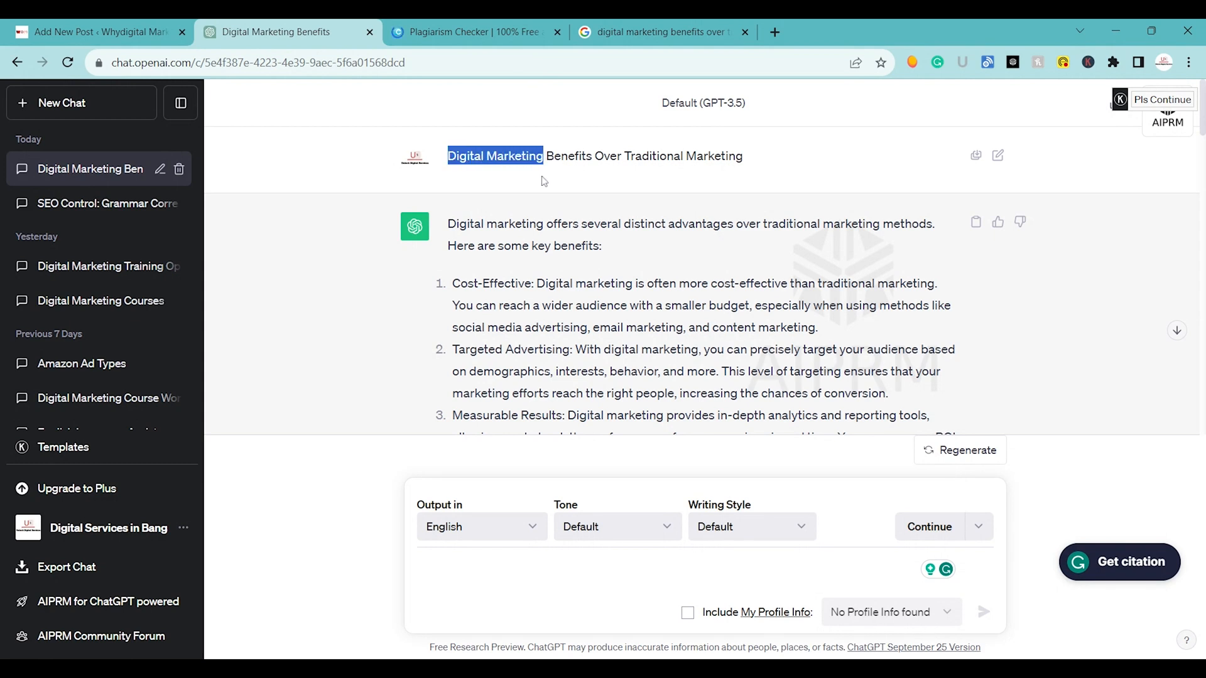
drag(625, 158, 749, 174)
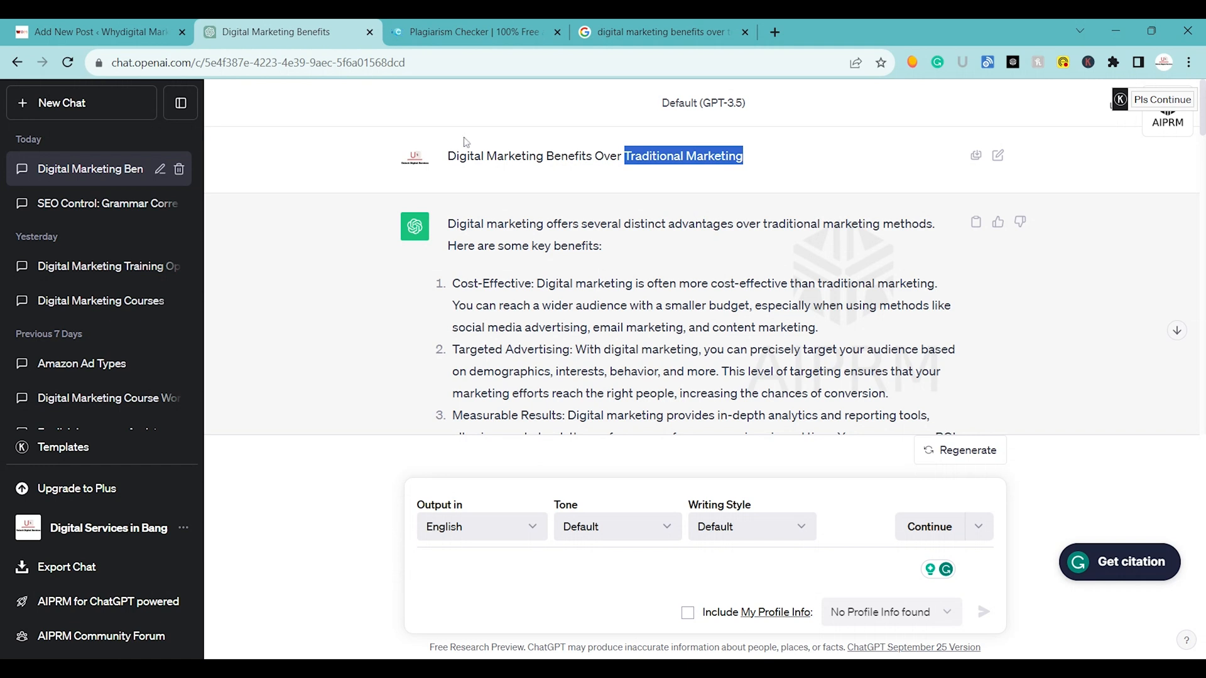
drag(448, 157, 550, 176)
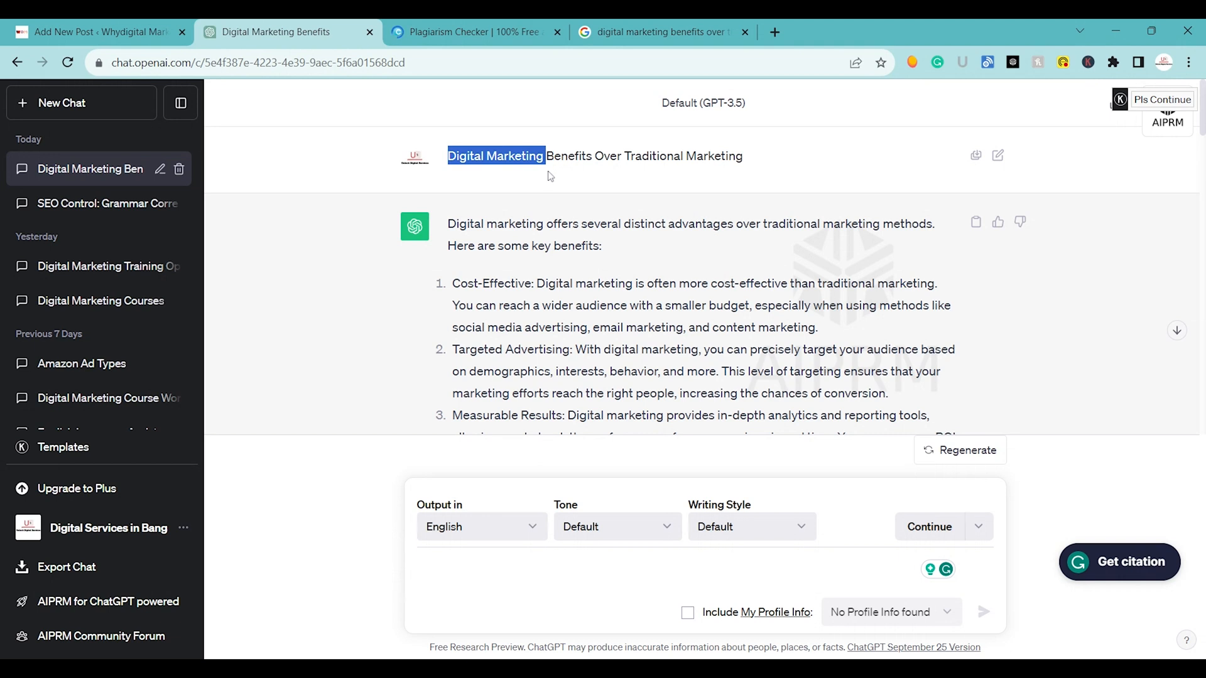
Send "What is Digital Marketing" as a new prompt in the same chat.
click(493, 557)
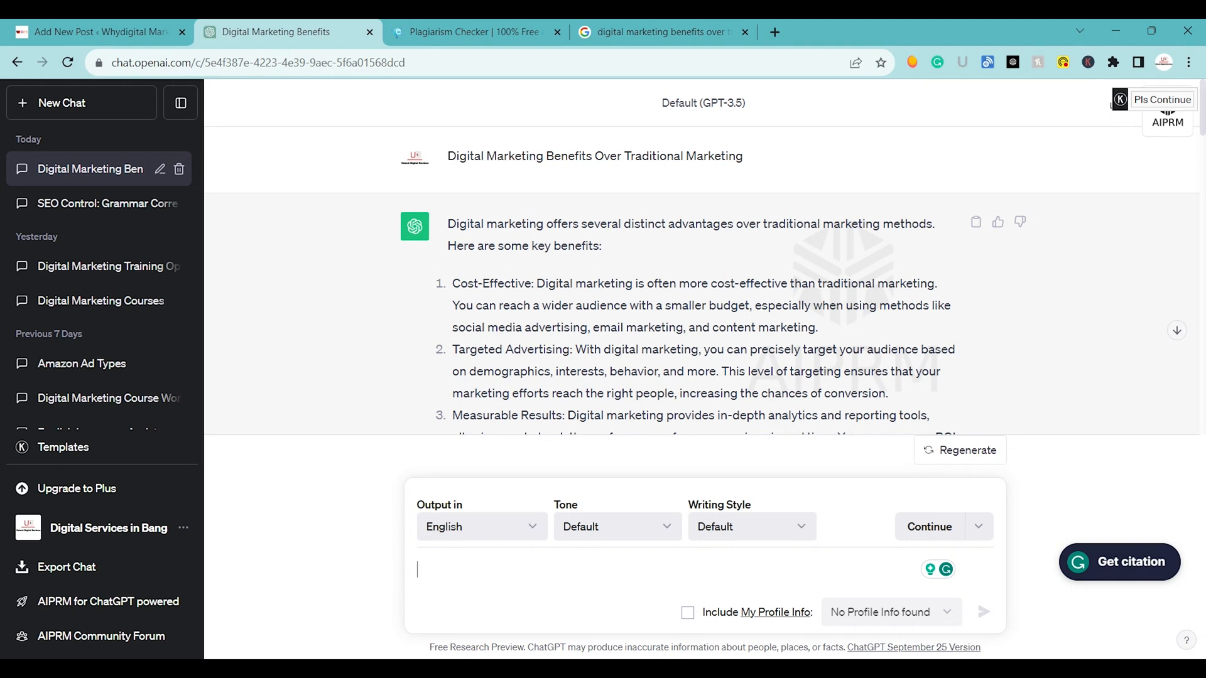
text(What is Digital Mar)
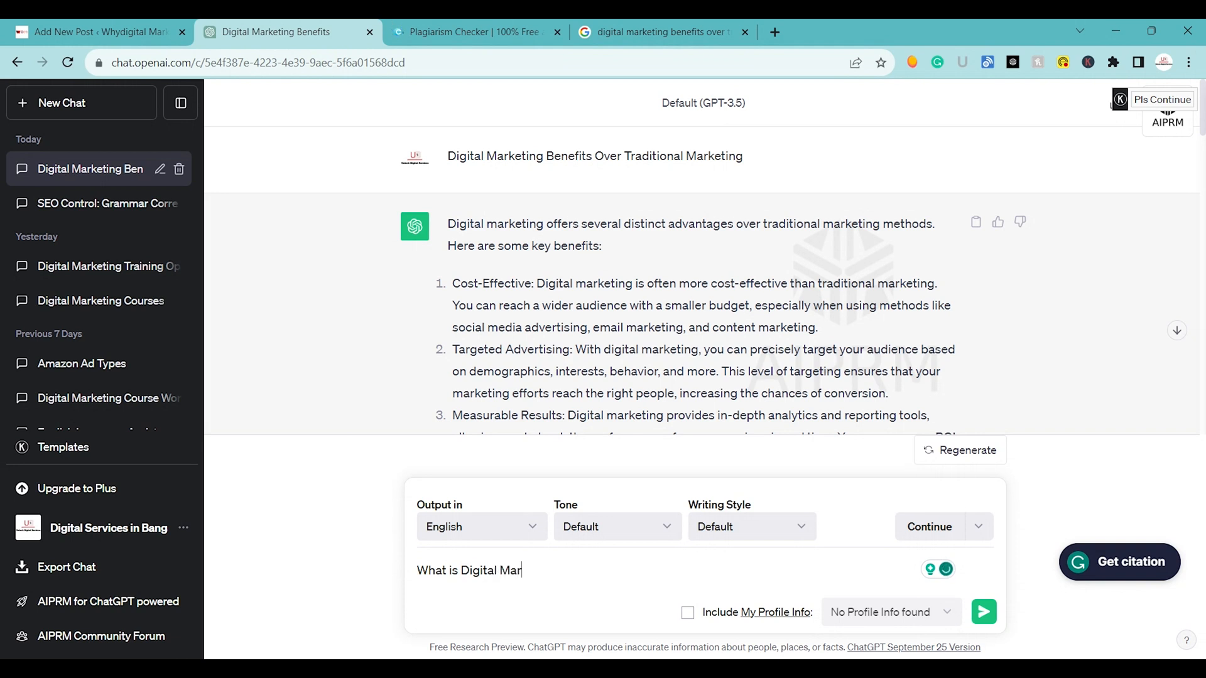
key(Return)
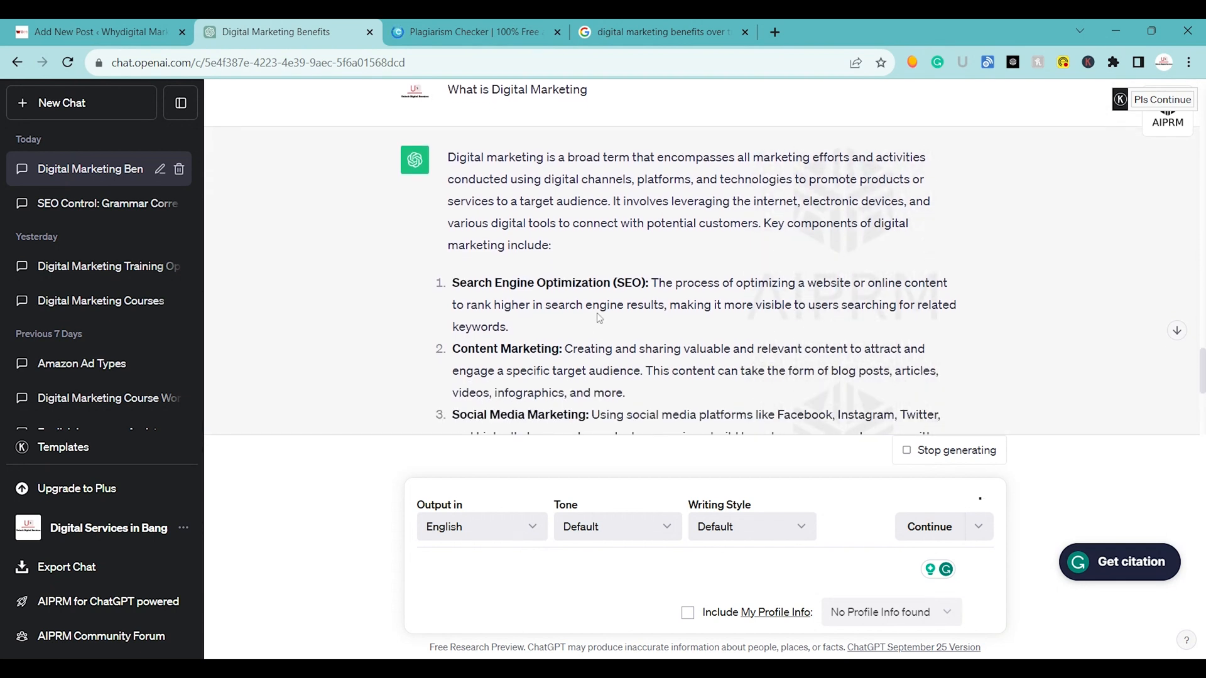
Refer back to "Traditional Marketing" in the first prompt and send "What is Traditional Marketing" as a follow-up.
scroll(599, 319, down, 7)
scroll(598, 318, up, 20)
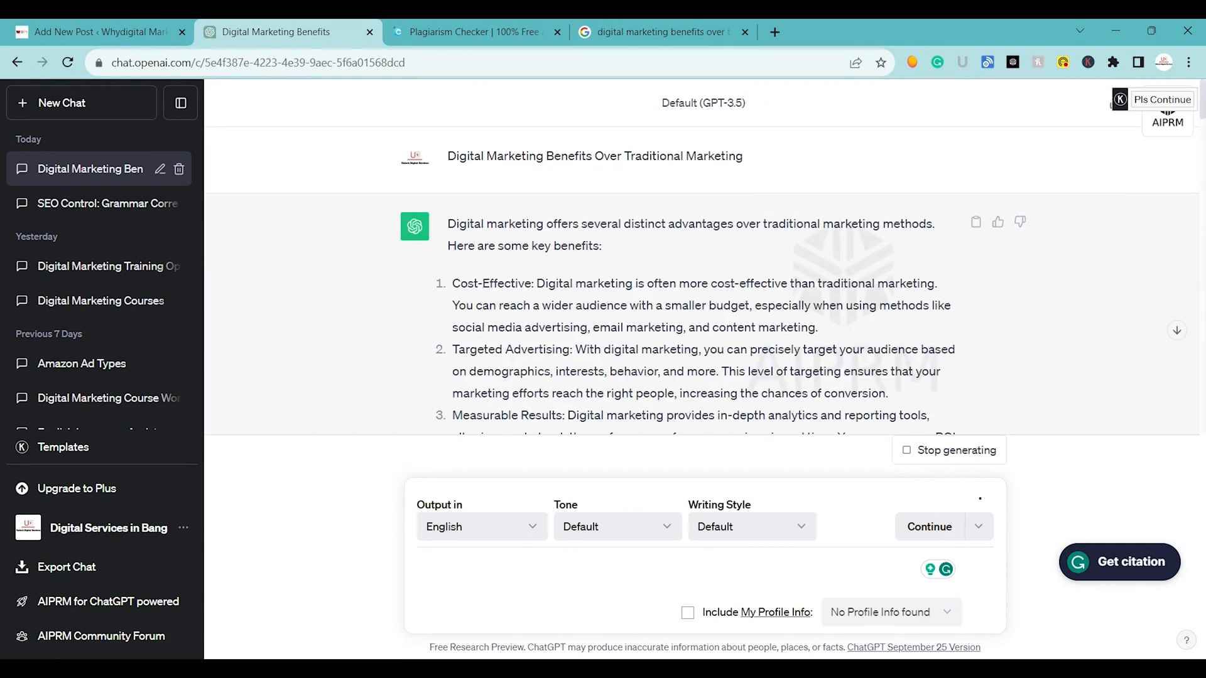
drag(625, 156, 762, 174)
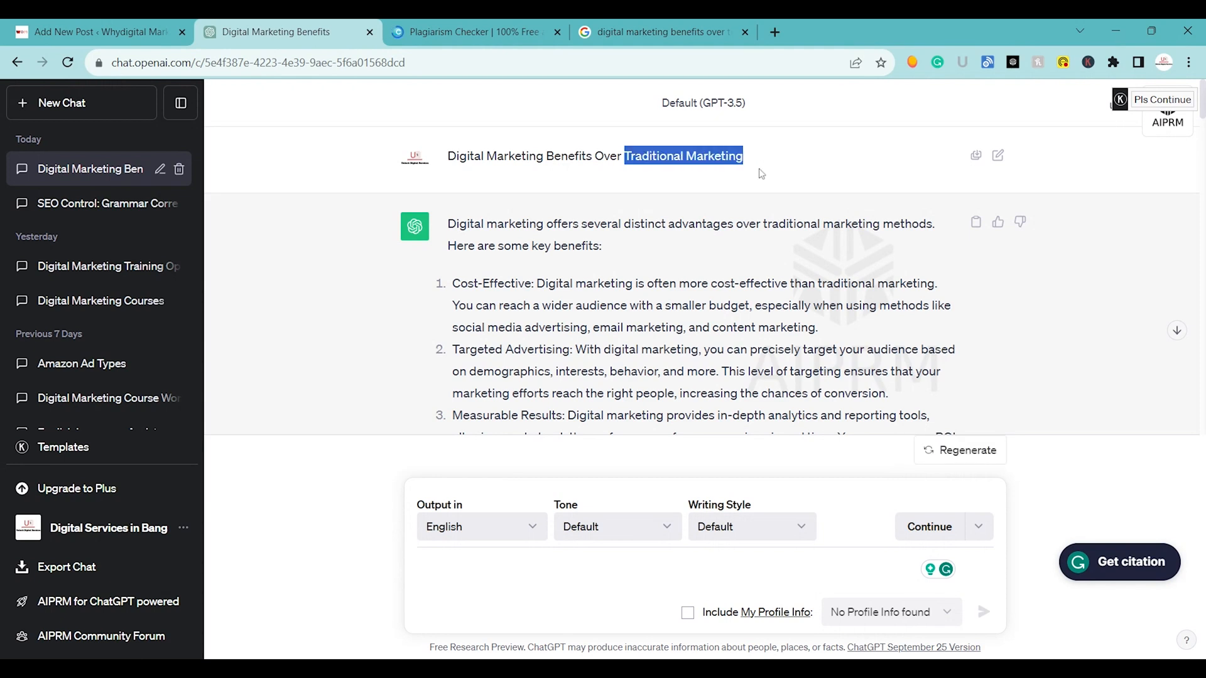
scroll(691, 263, down, 20)
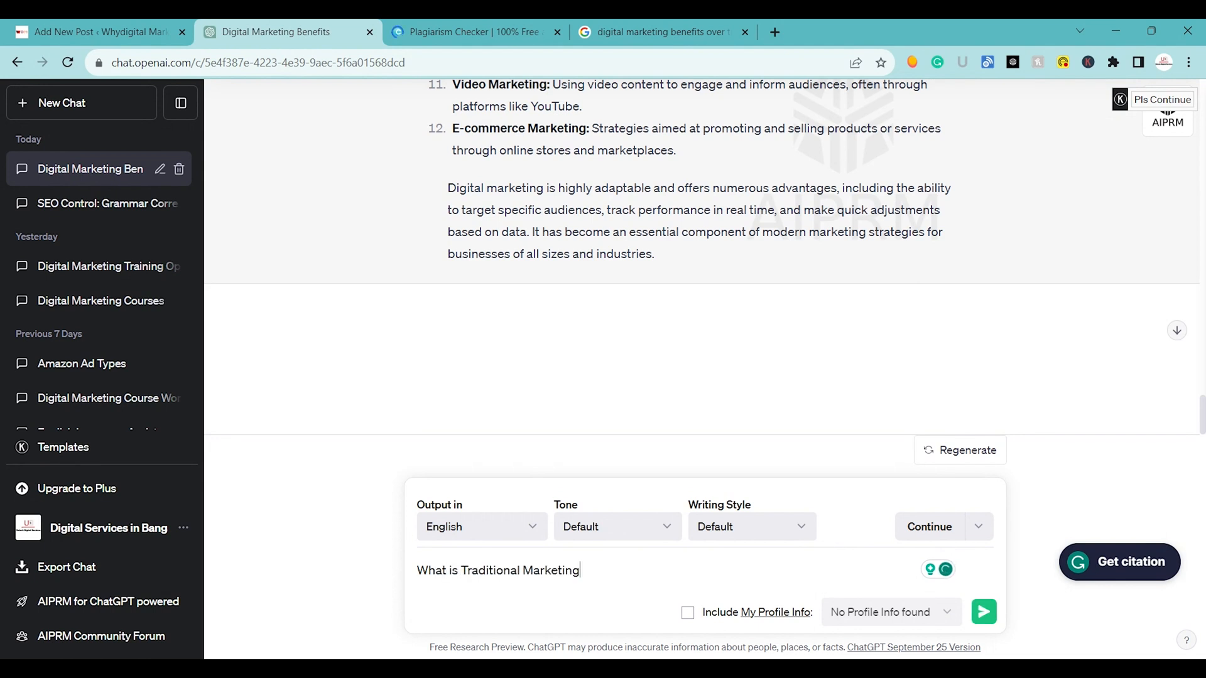
key(Return)
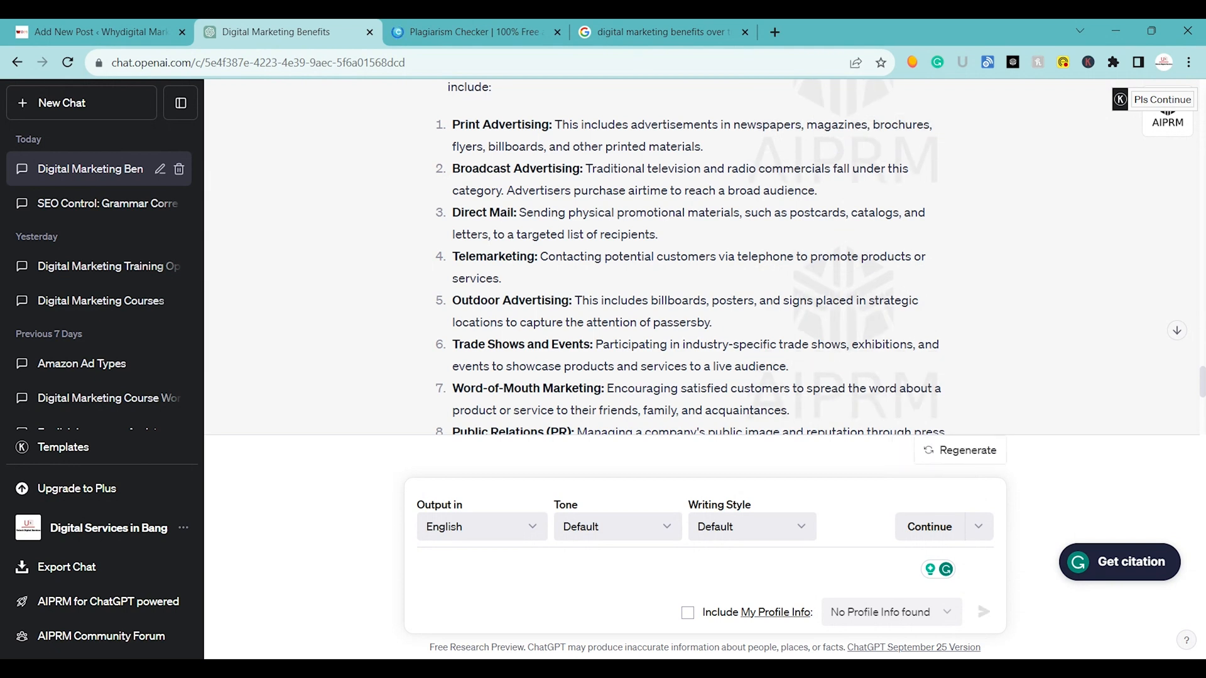
Send "Digital marketing vs Traditional Marketing" as a further prompt in the chat.
scroll(551, 542, down, 6)
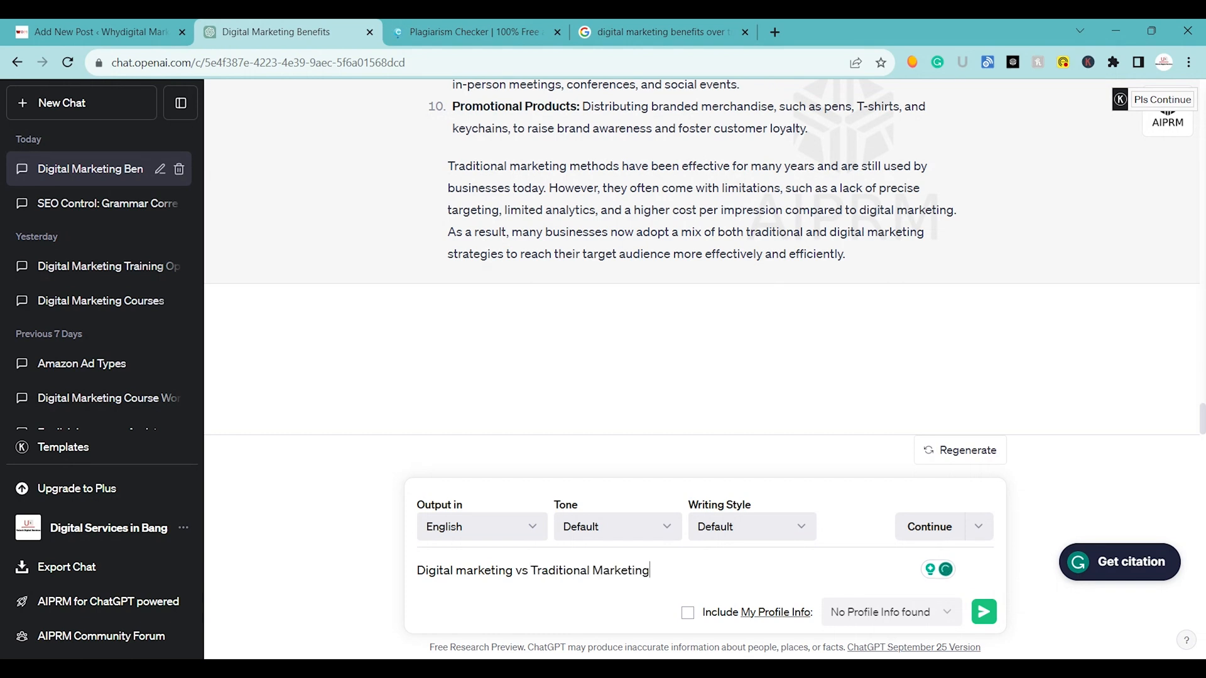
key(Return)
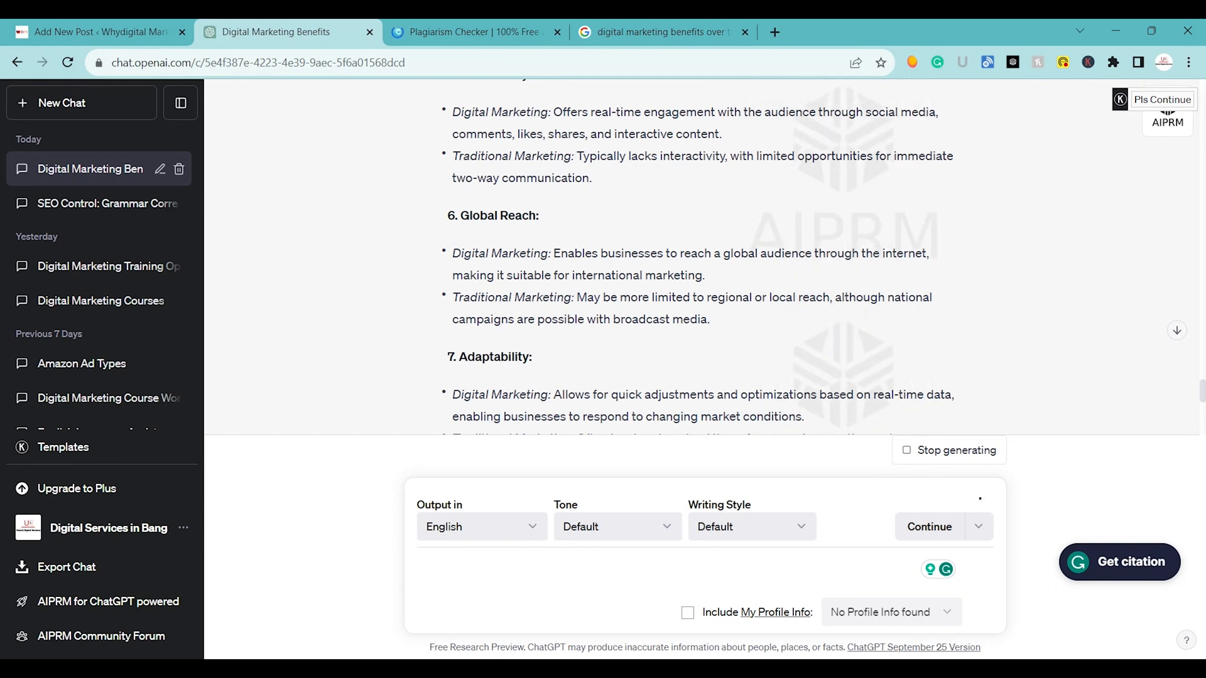
Find the "What is Digital Marketing" prompt earlier in the conversation and copy its text as a heading.
scroll(704, 258, up, 20)
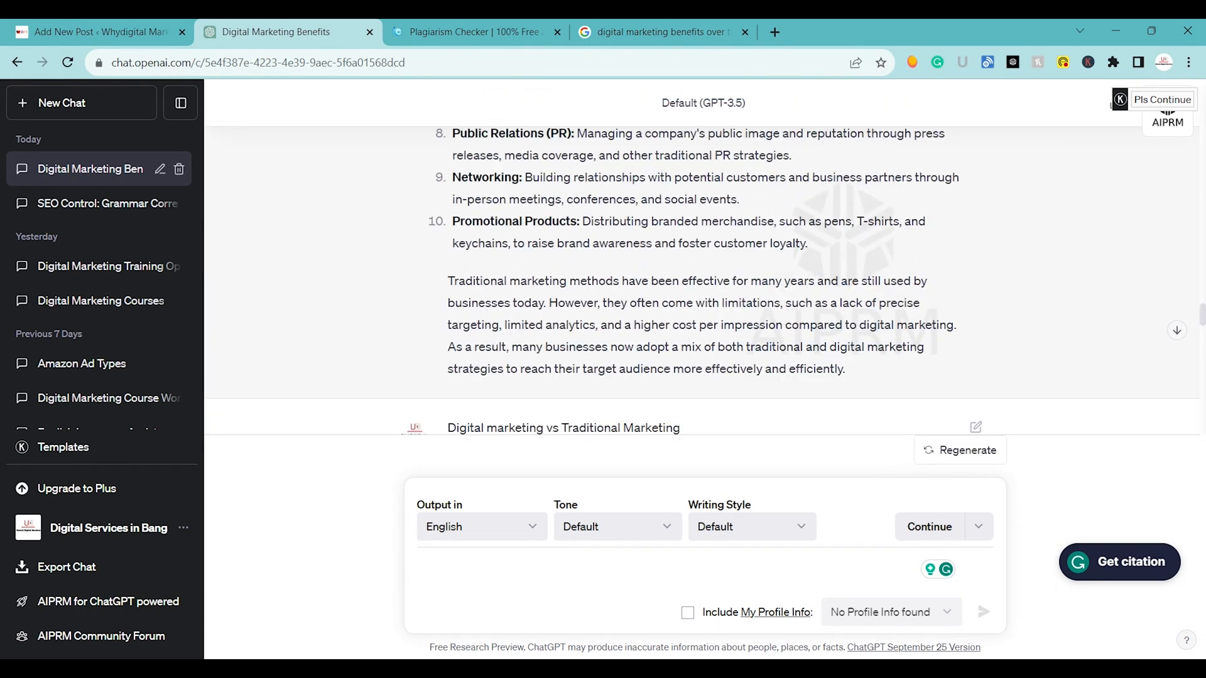
scroll(704, 279, up, 10)
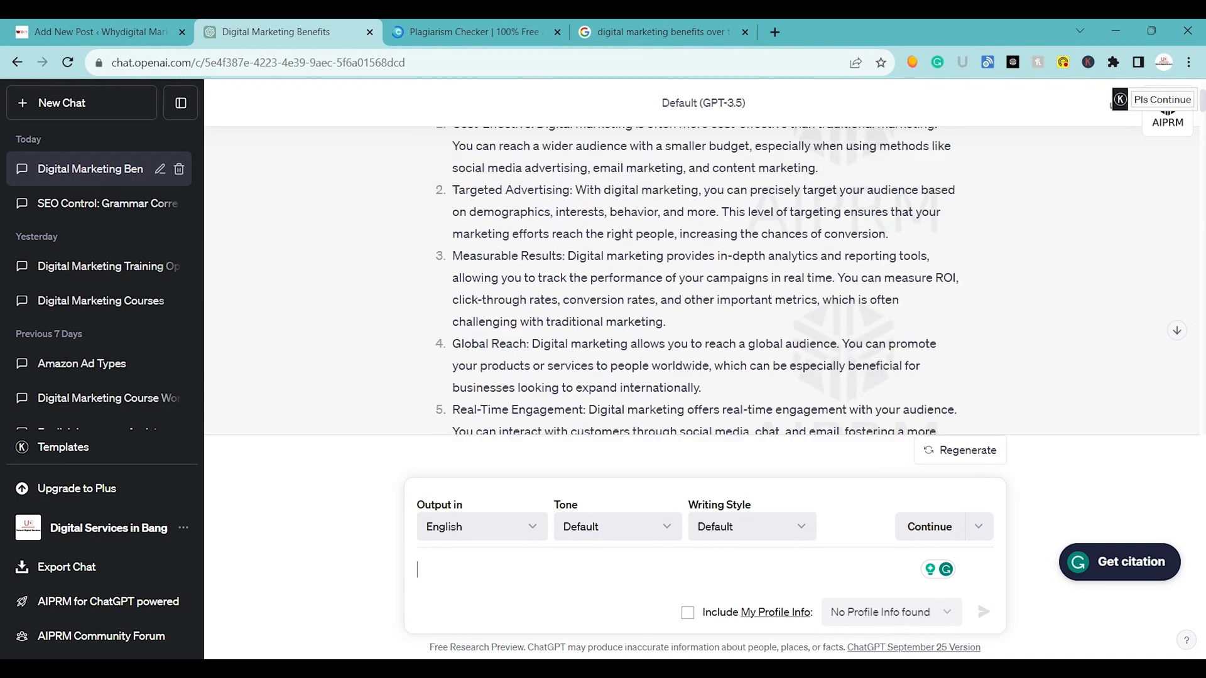
scroll(700, 257, down, 20)
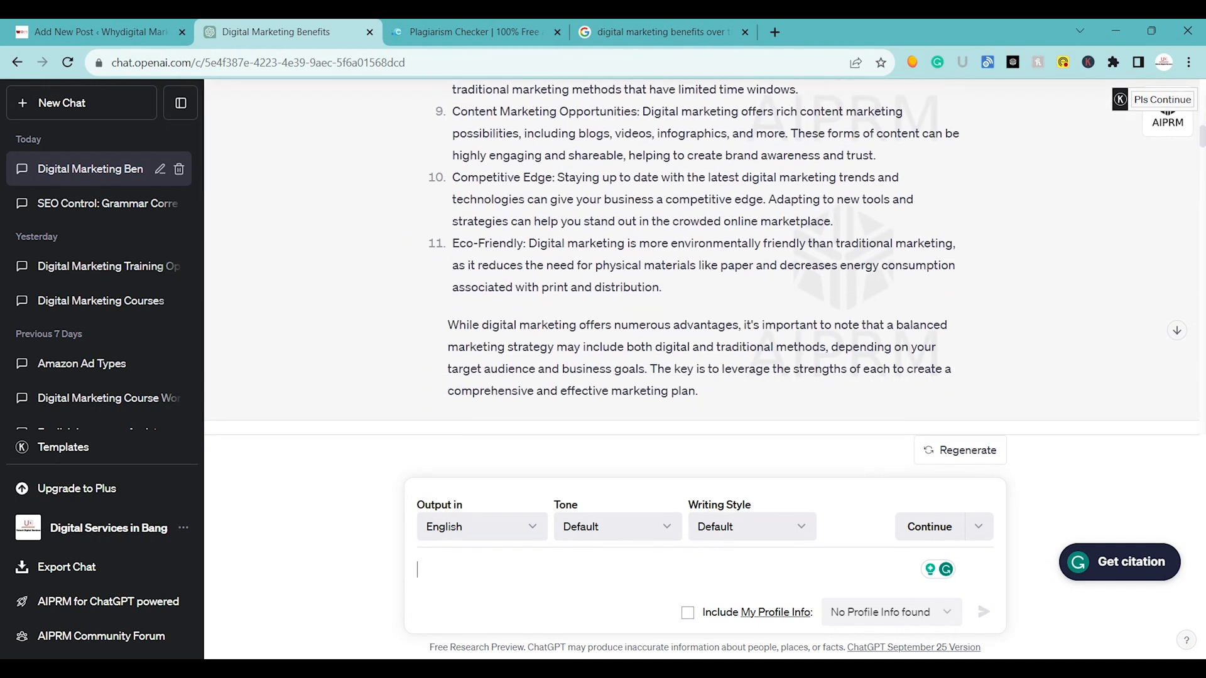
scroll(700, 257, down, 10)
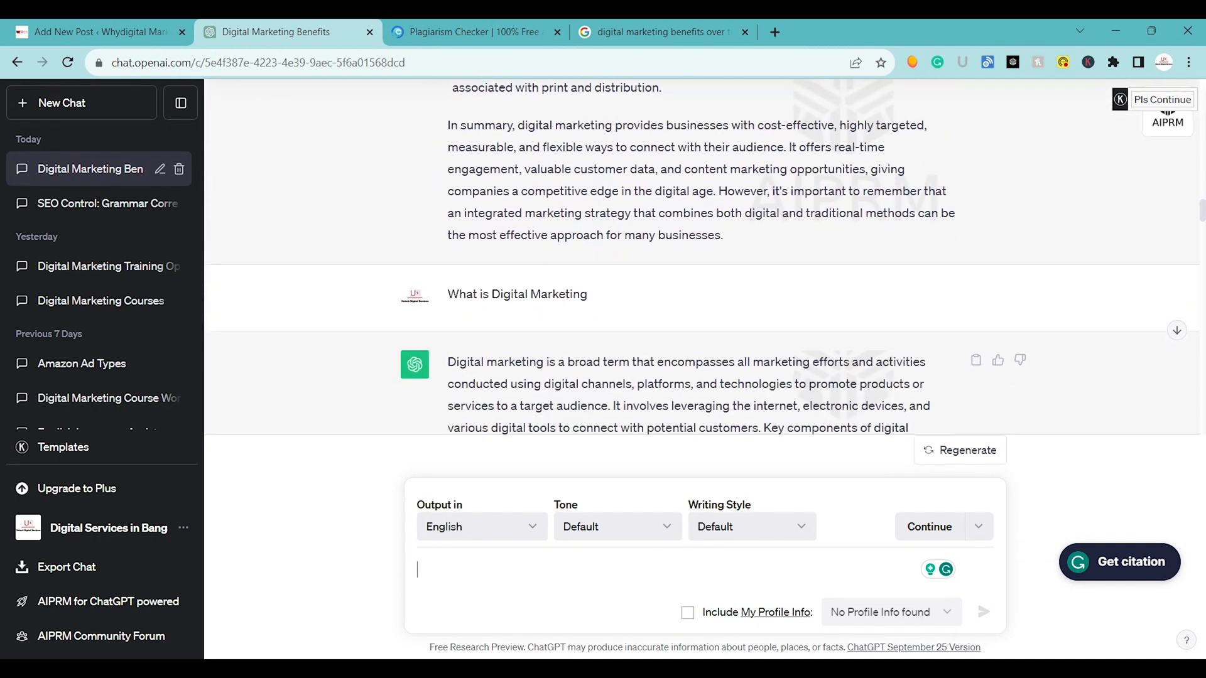
drag(447, 269, 587, 268)
key(ctrl+c)
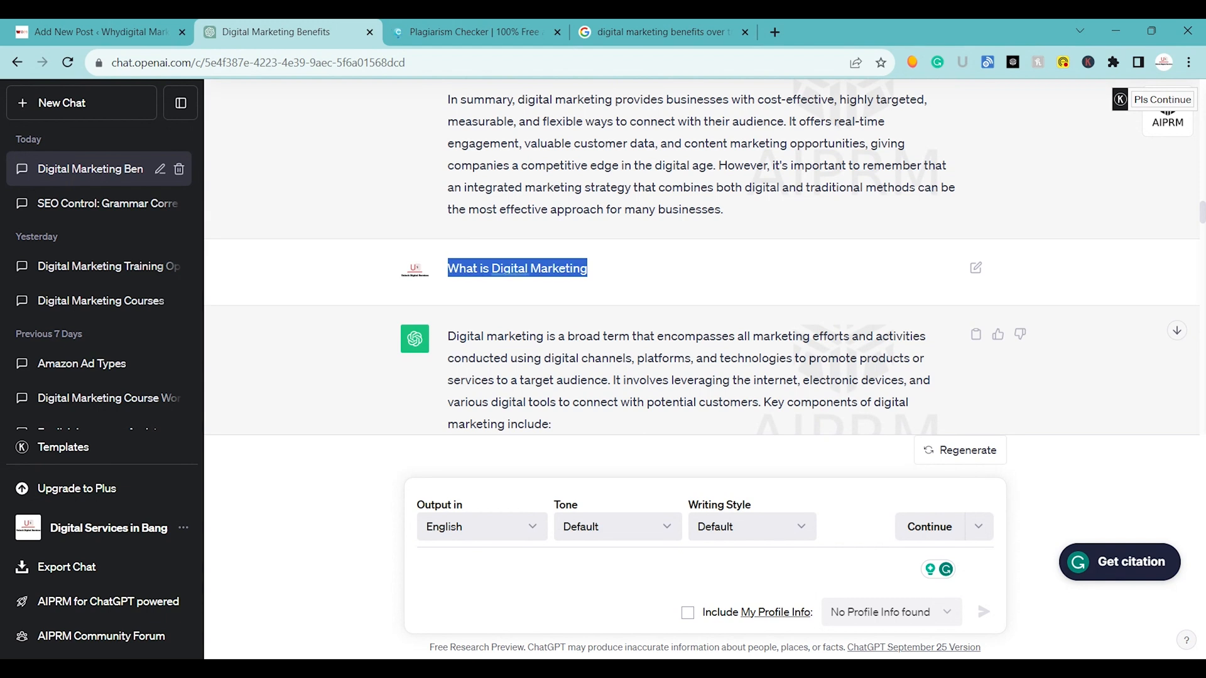
Switch to the plagiarism checker, dismiss the ad and load duplichecker.com again.
click(461, 20)
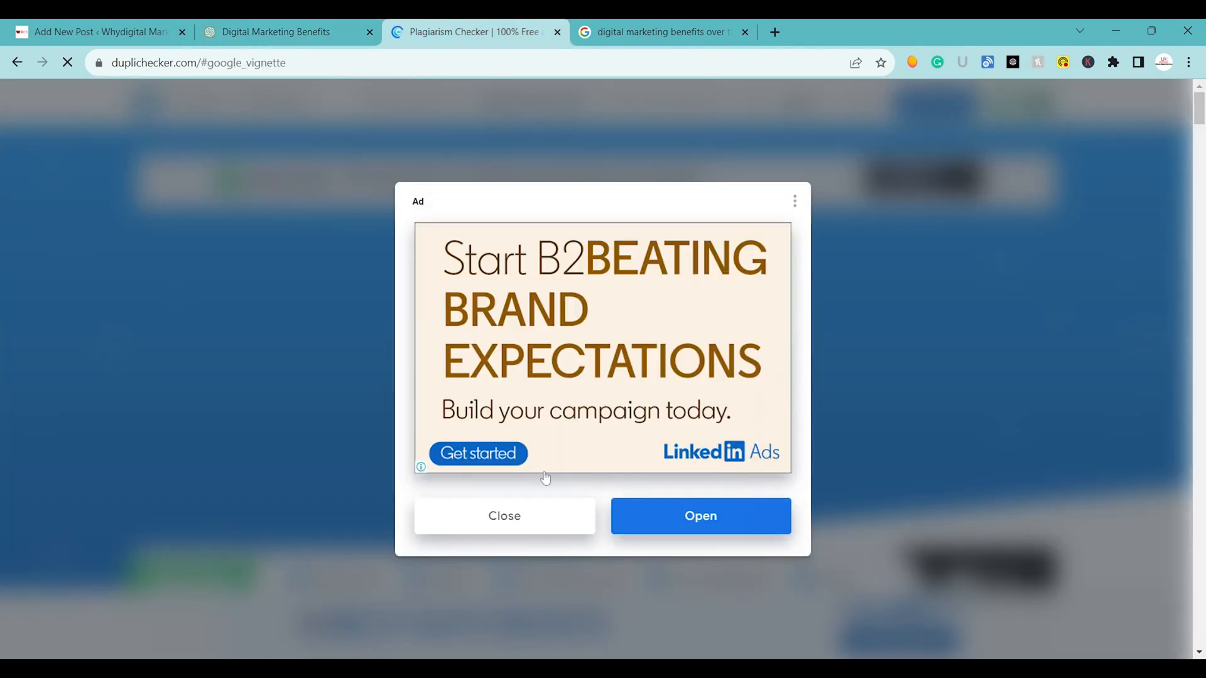
click(508, 531)
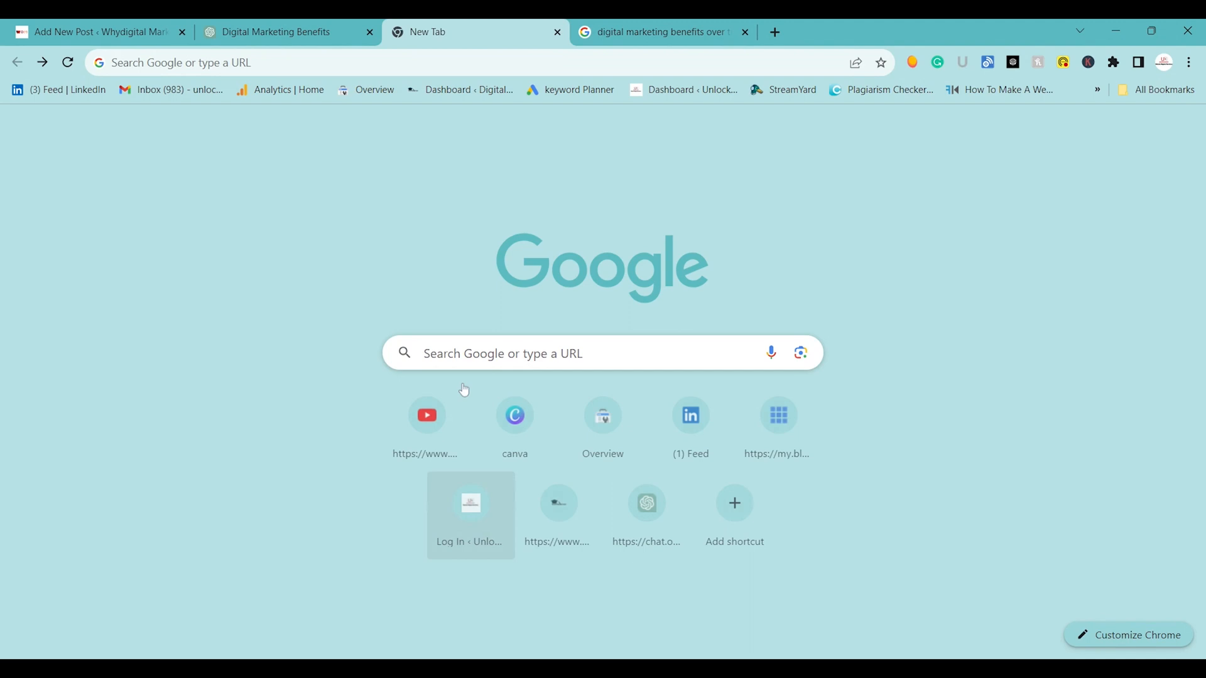
click(349, 56)
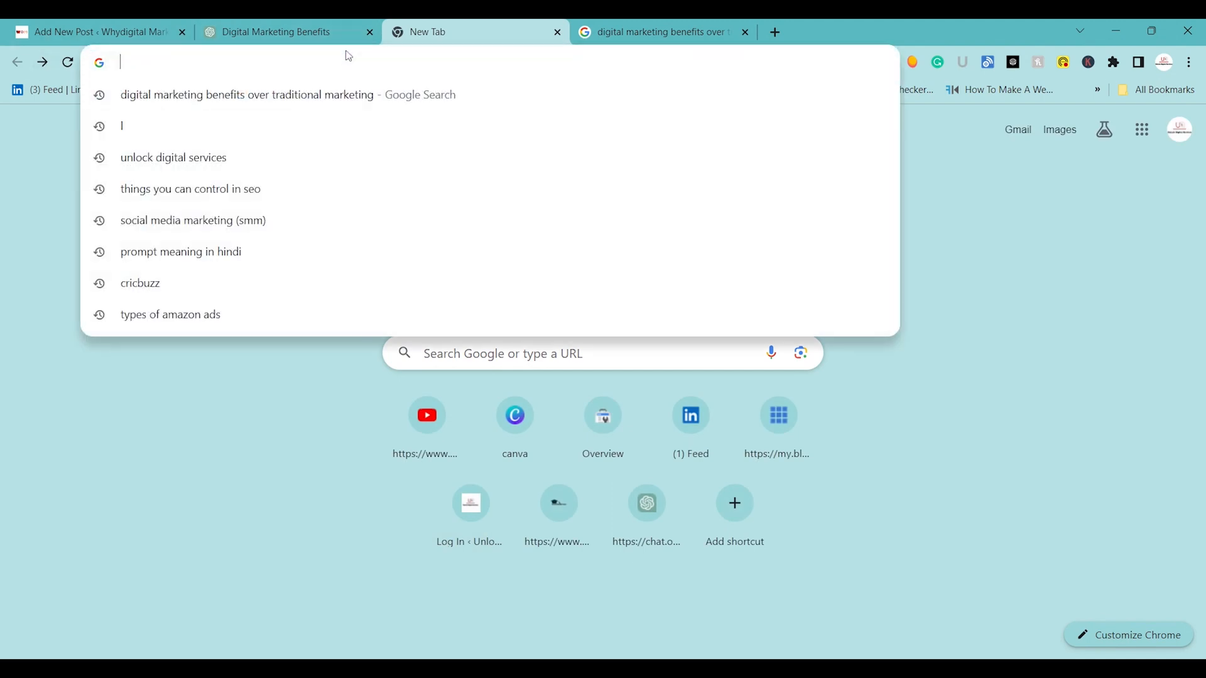
text(d)
key(Return)
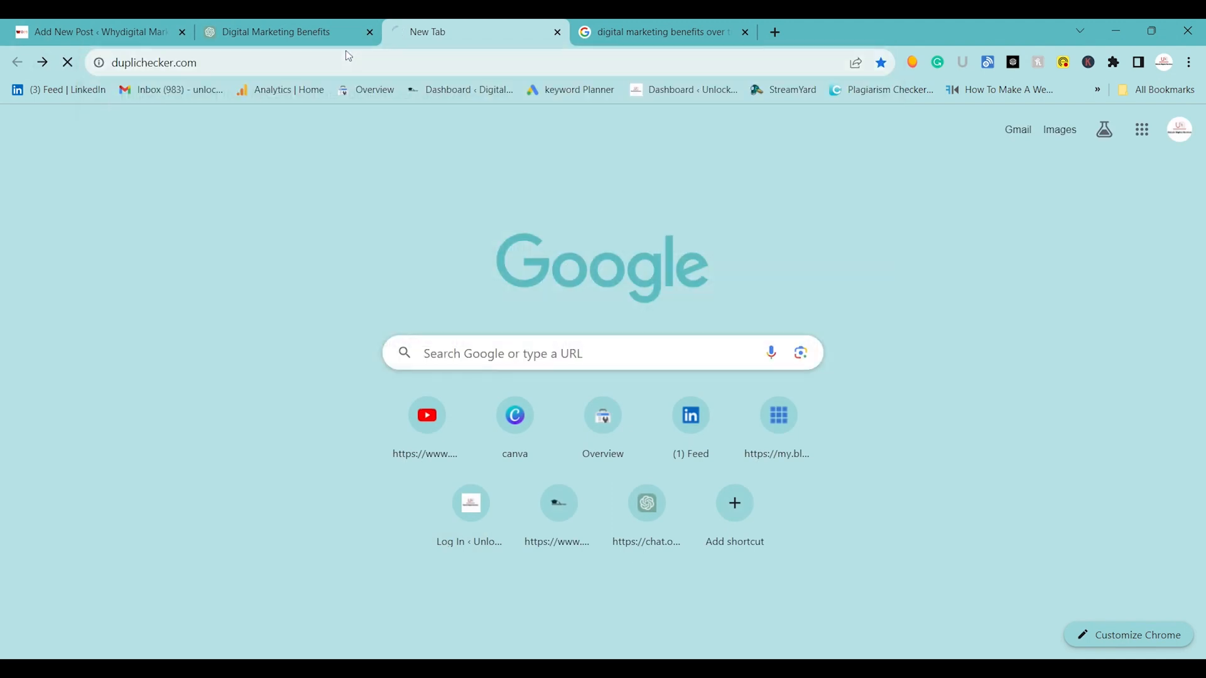
Paste the heading "What is Digital Marketing" into the plagiarism checker's text area.
scroll(493, 590, down, 1)
scroll(493, 590, down, 4)
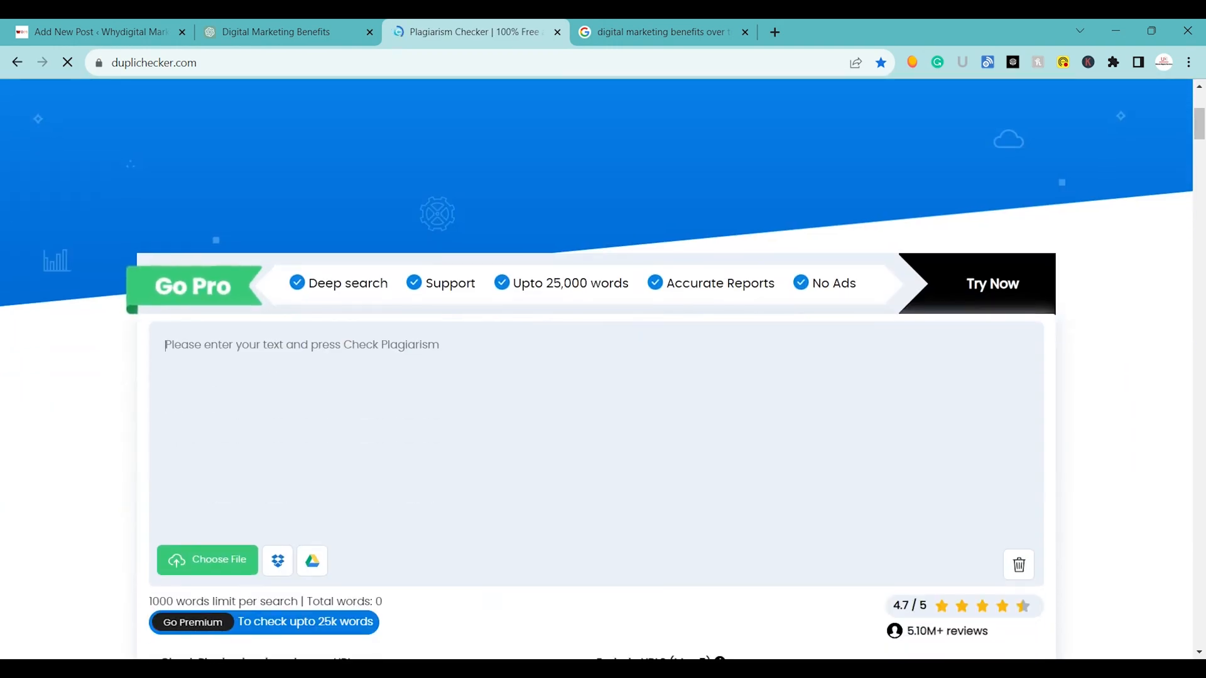
key(ctrl+v)
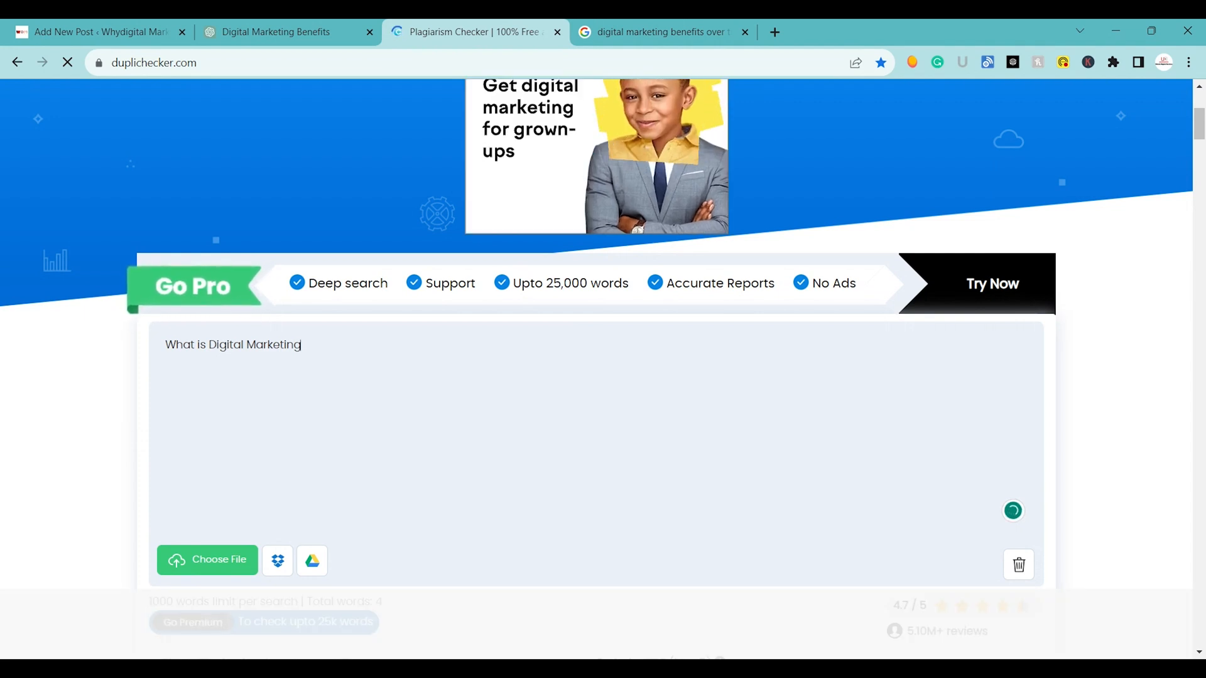
End the heading with a question mark and paste ChatGPT's full "What is Digital Marketing" answer below it in the plagiarism checker.
text(?)
key(Return)
click(282, 31)
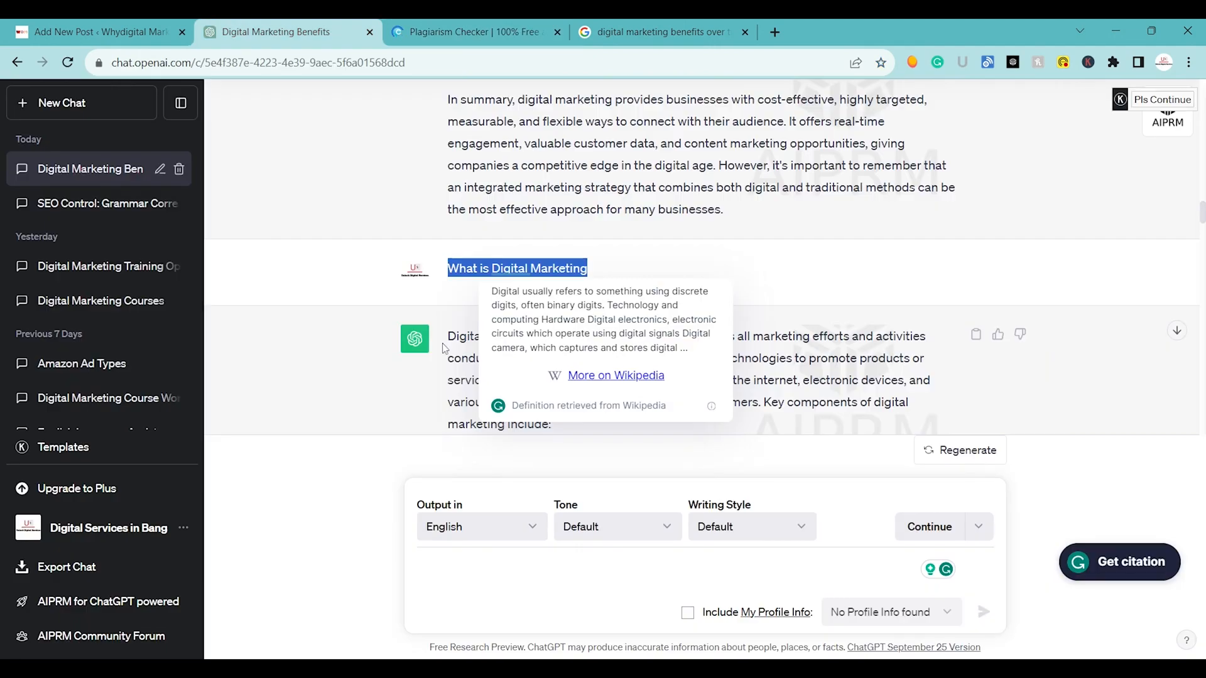
click(654, 269)
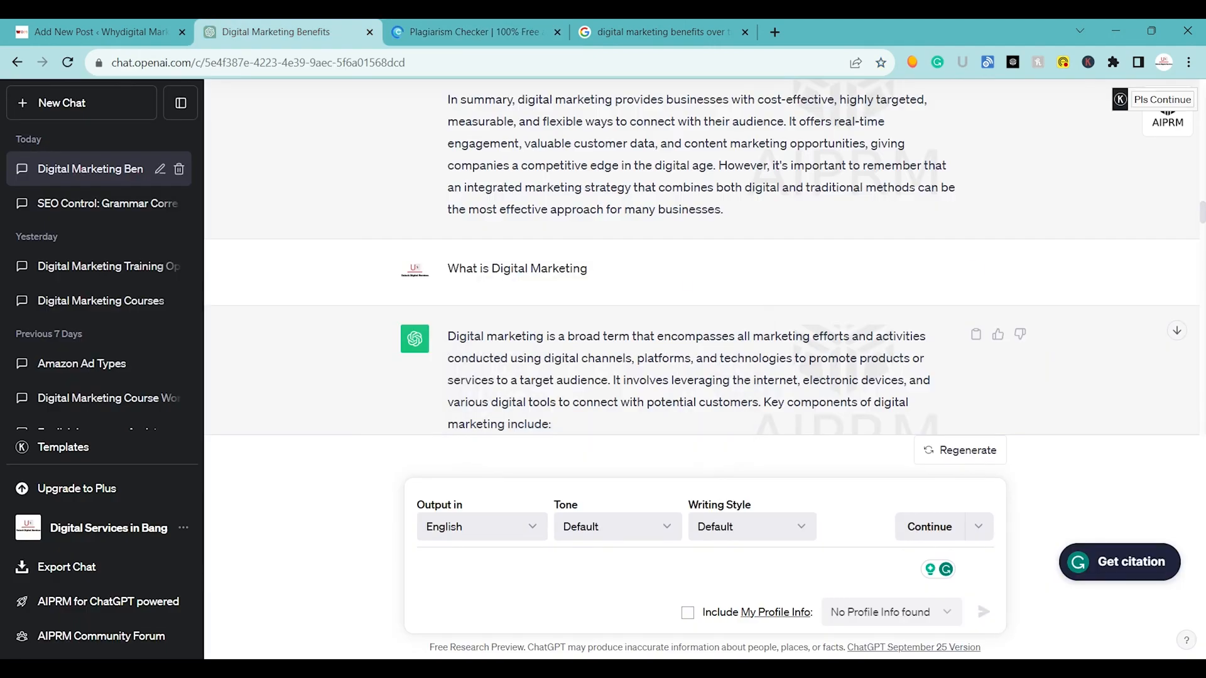
scroll(701, 251, down, 3)
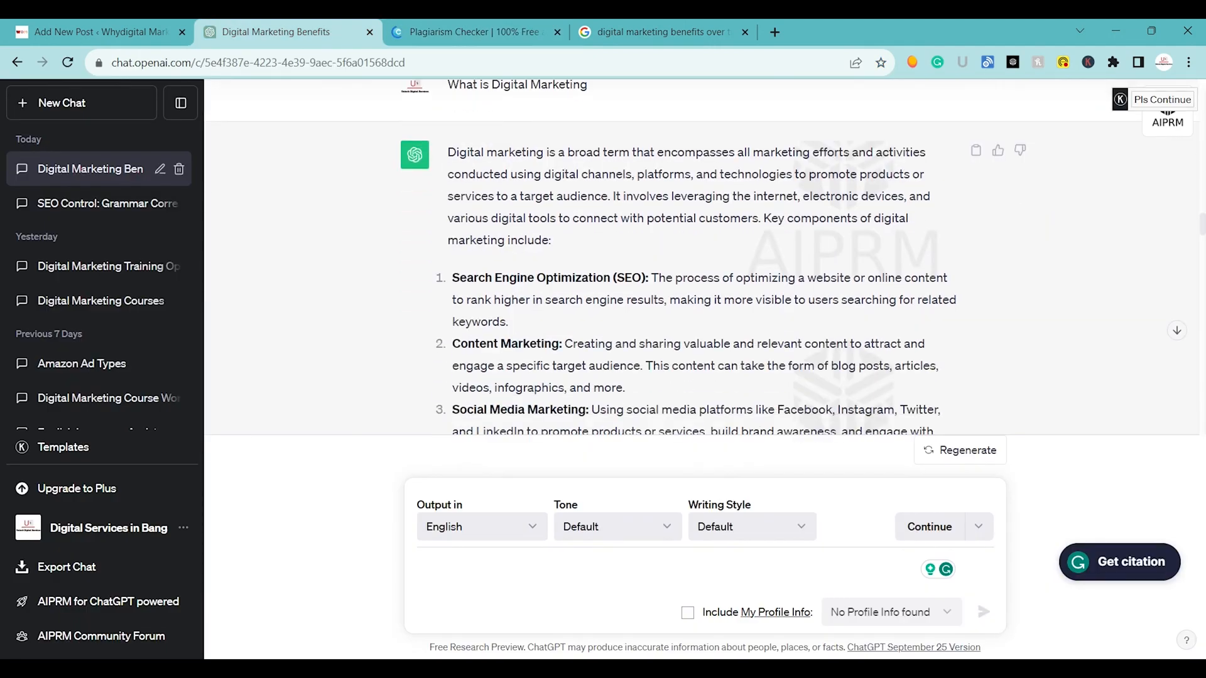
drag(447, 152, 694, 335)
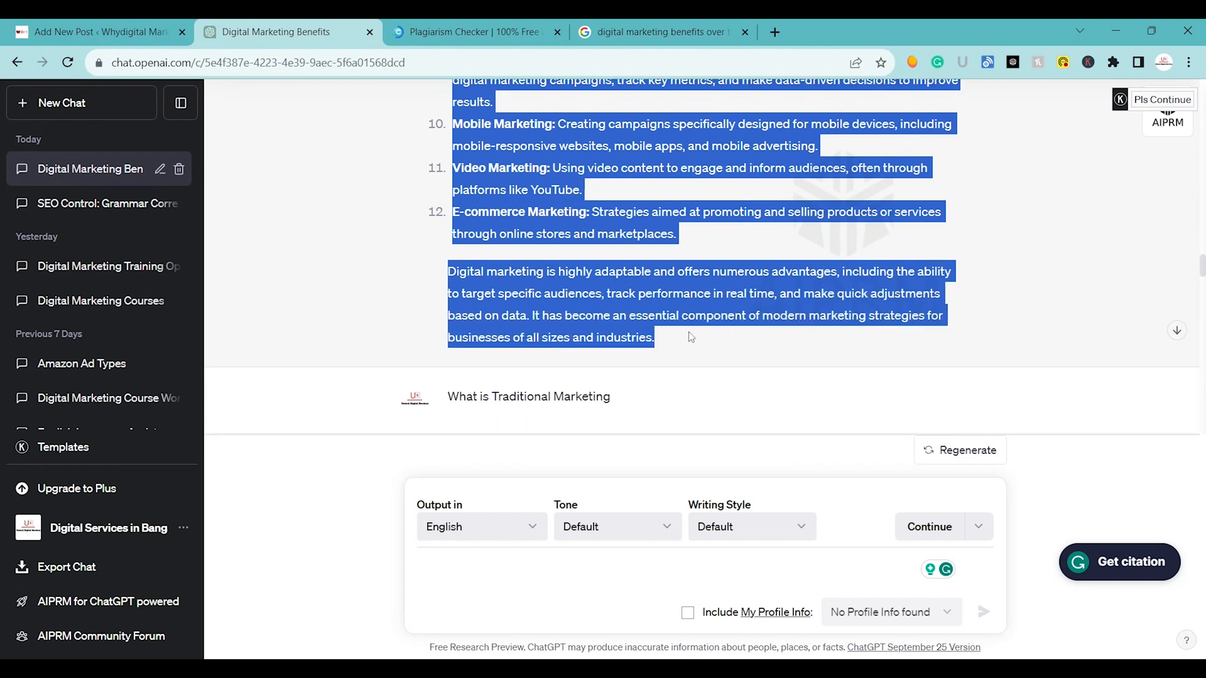
click(452, 30)
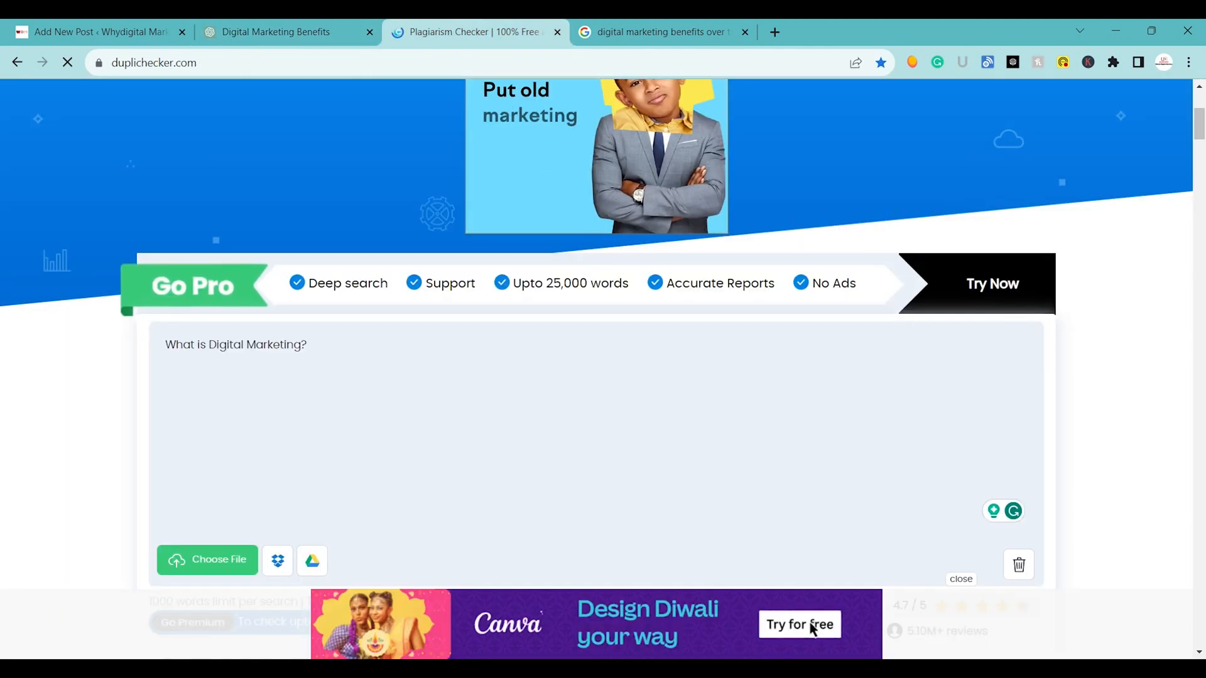
key(ctrl+v)
key(Return)
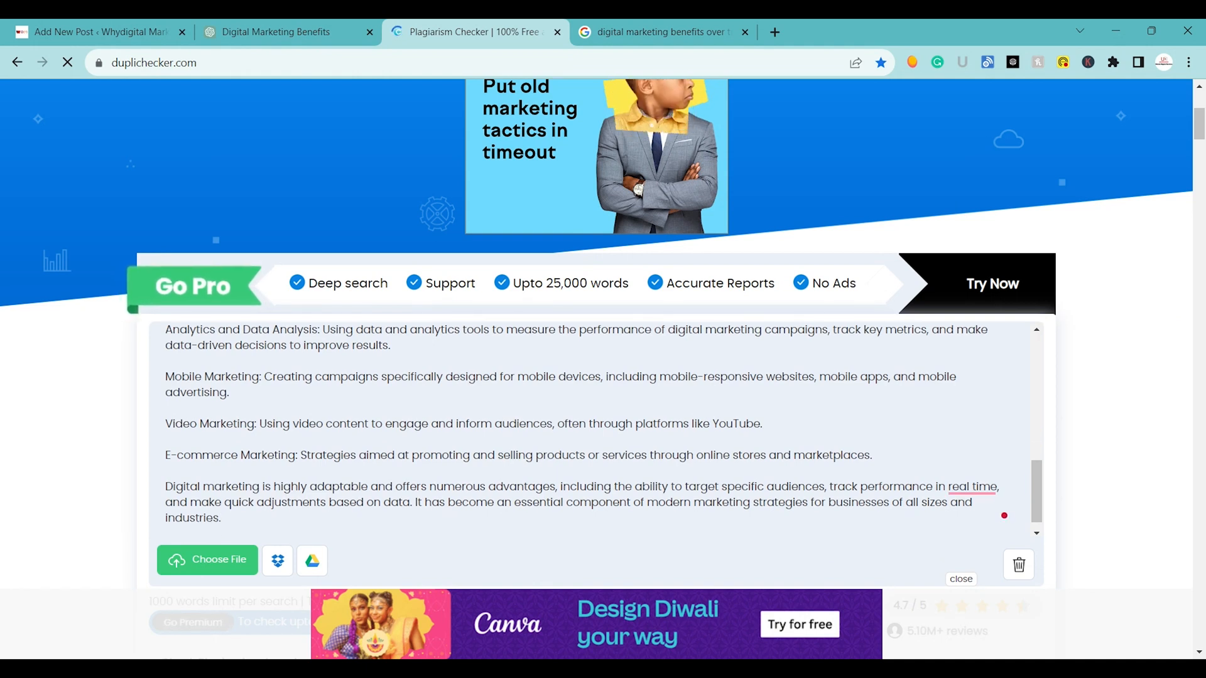
Copy the "What is Traditional Marketing" prompt from the chat and append it with a question mark to the plagiarism checker text.
click(258, 28)
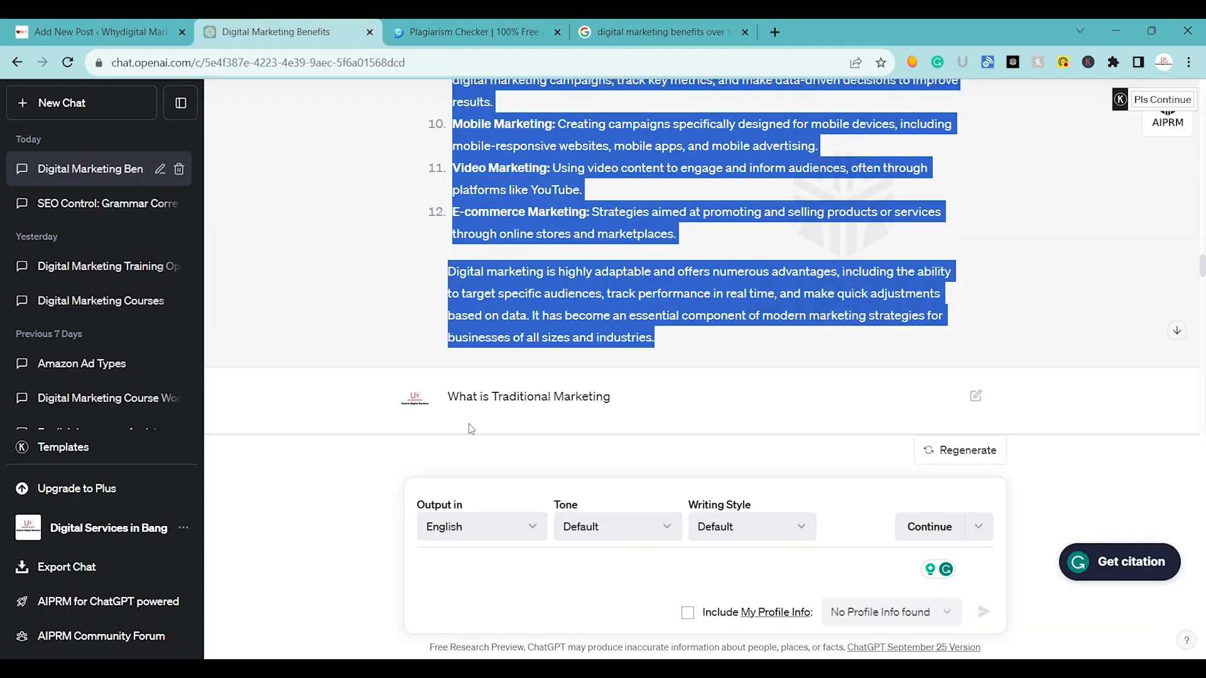
scroll(472, 429, down, 3)
drag(447, 235, 565, 235)
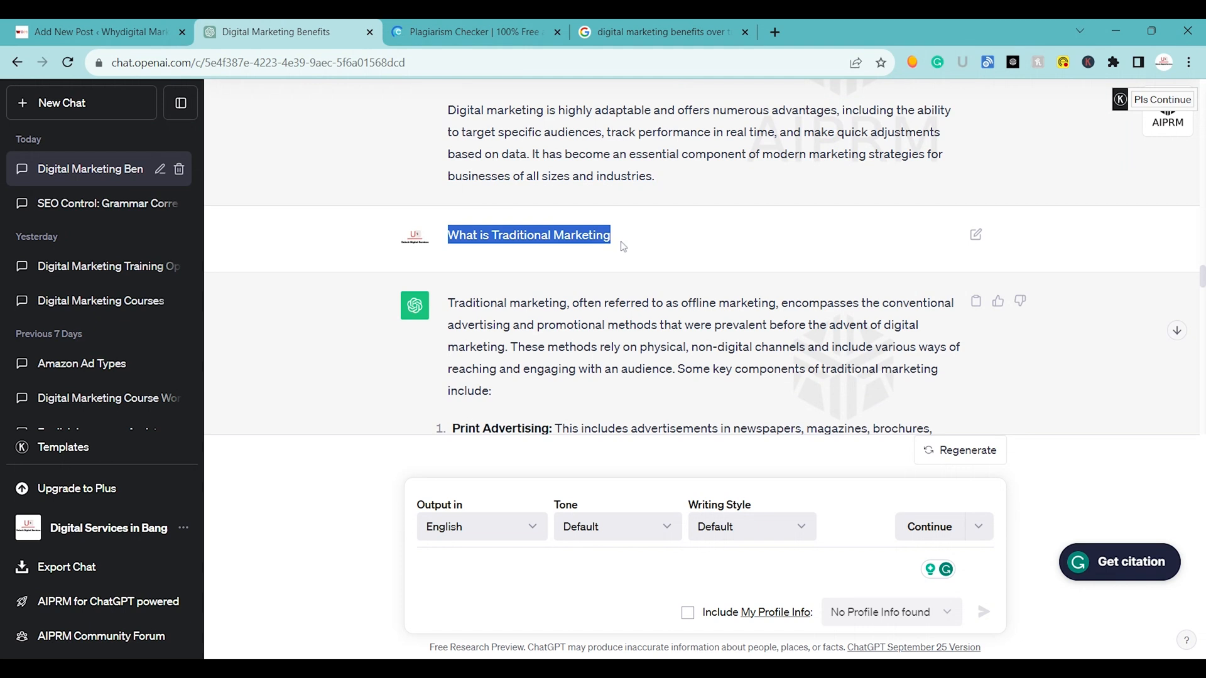
click(471, 32)
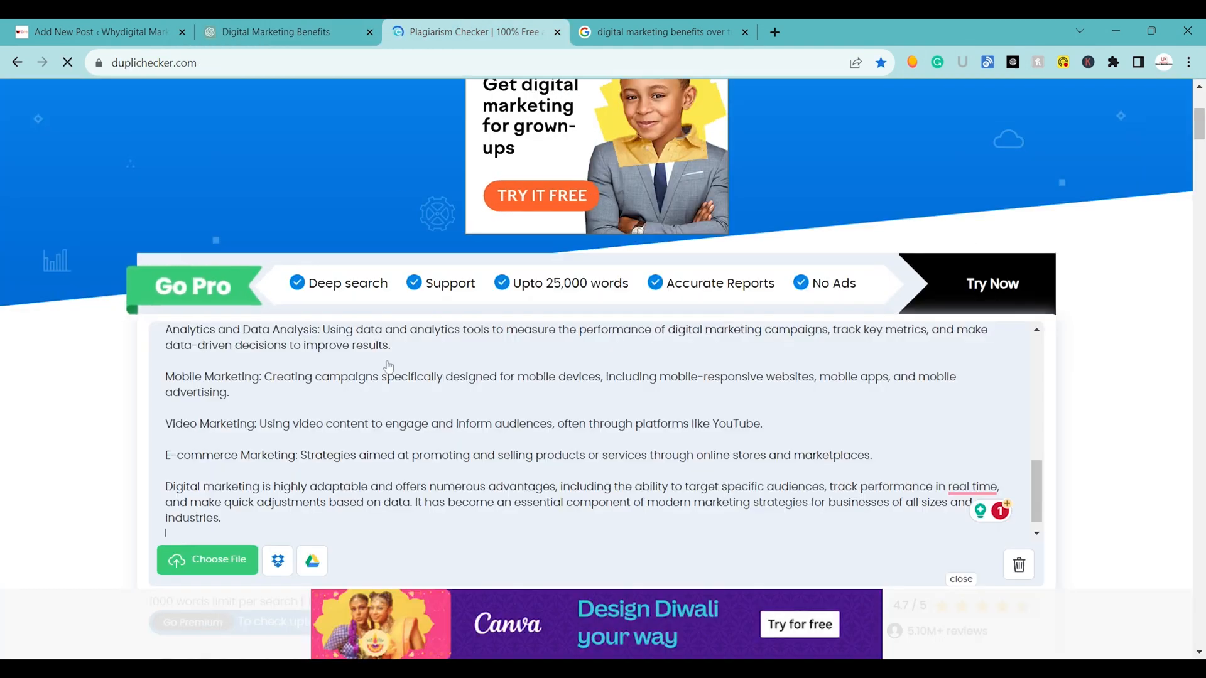
scroll(439, 478, down, 1)
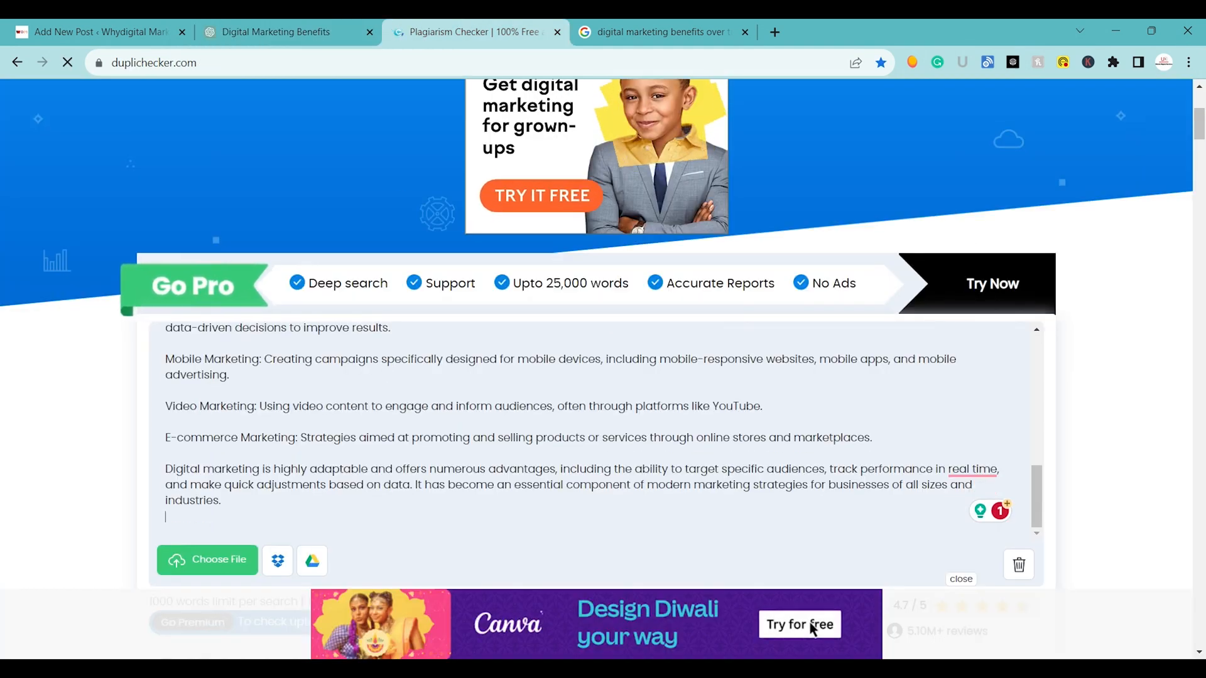
text(What is Traditional Marketing)
text(?)
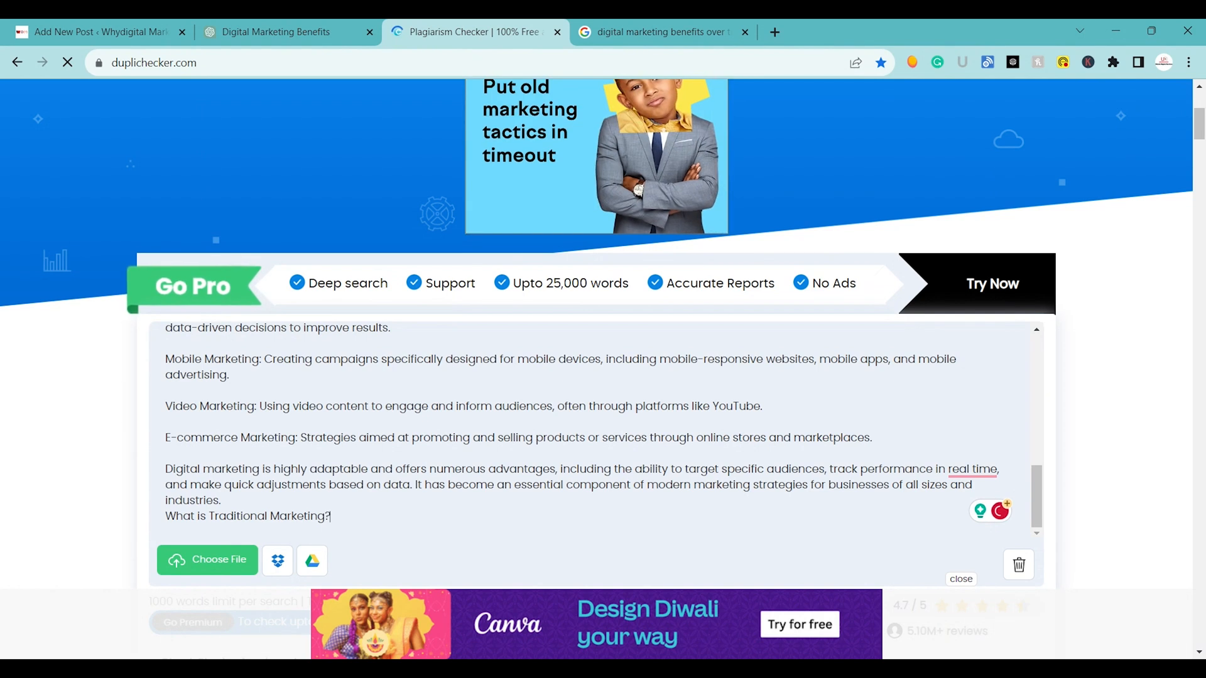
Copy ChatGPT's complete traditional marketing answer and paste it under the "What is Traditional Marketing?" heading in the plagiarism checker.
click(283, 24)
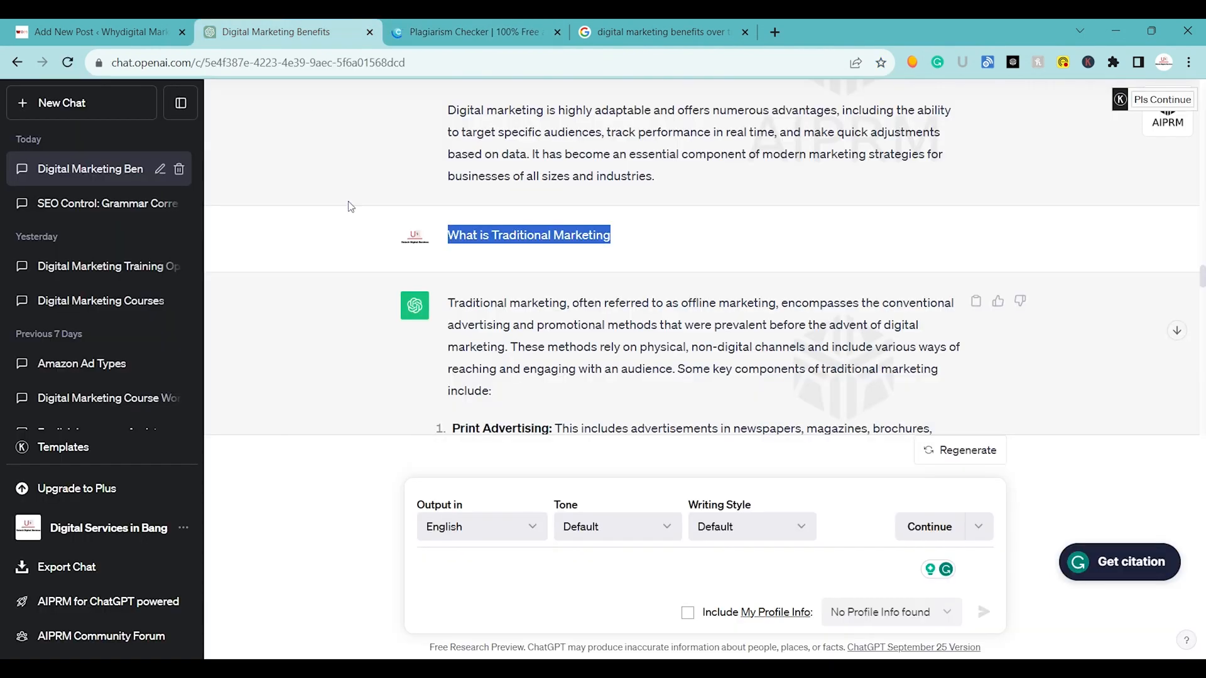
click(450, 309)
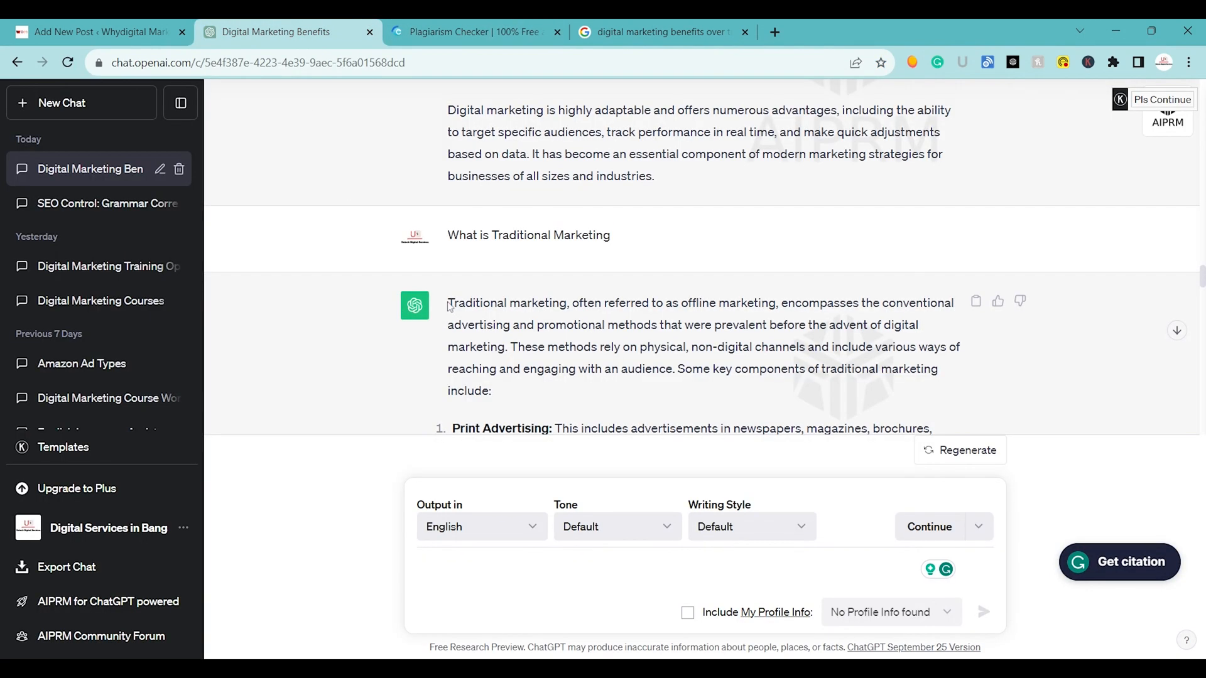
drag(447, 302, 928, 357)
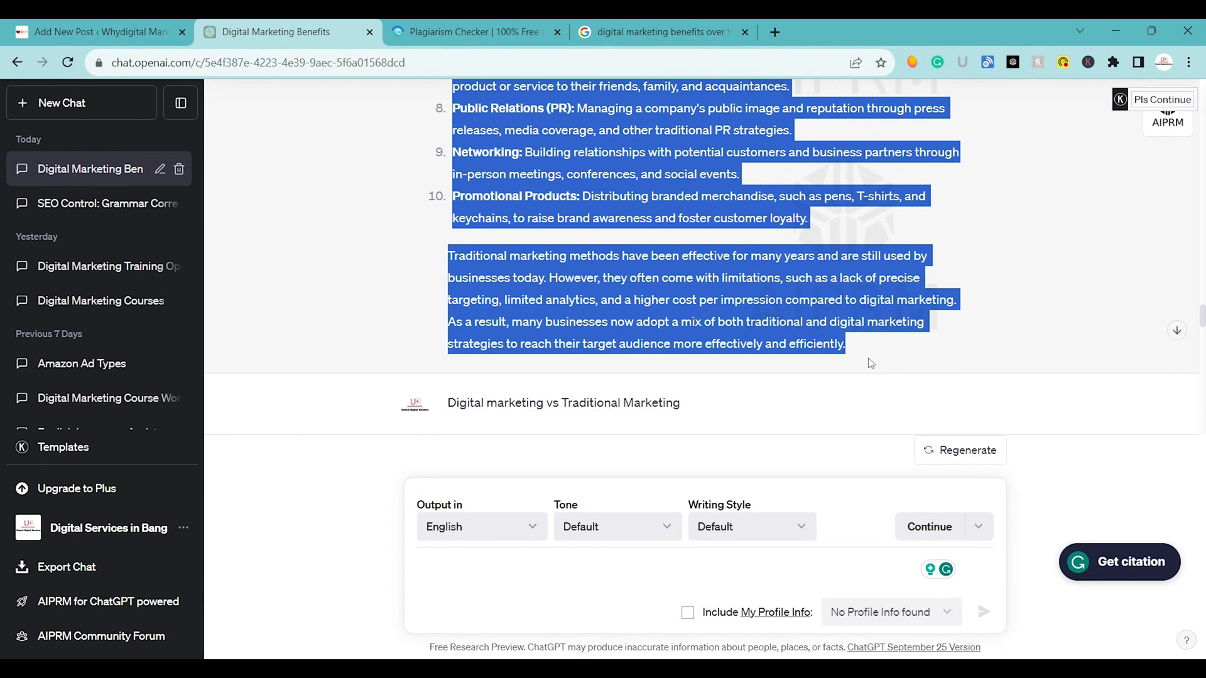
click(476, 32)
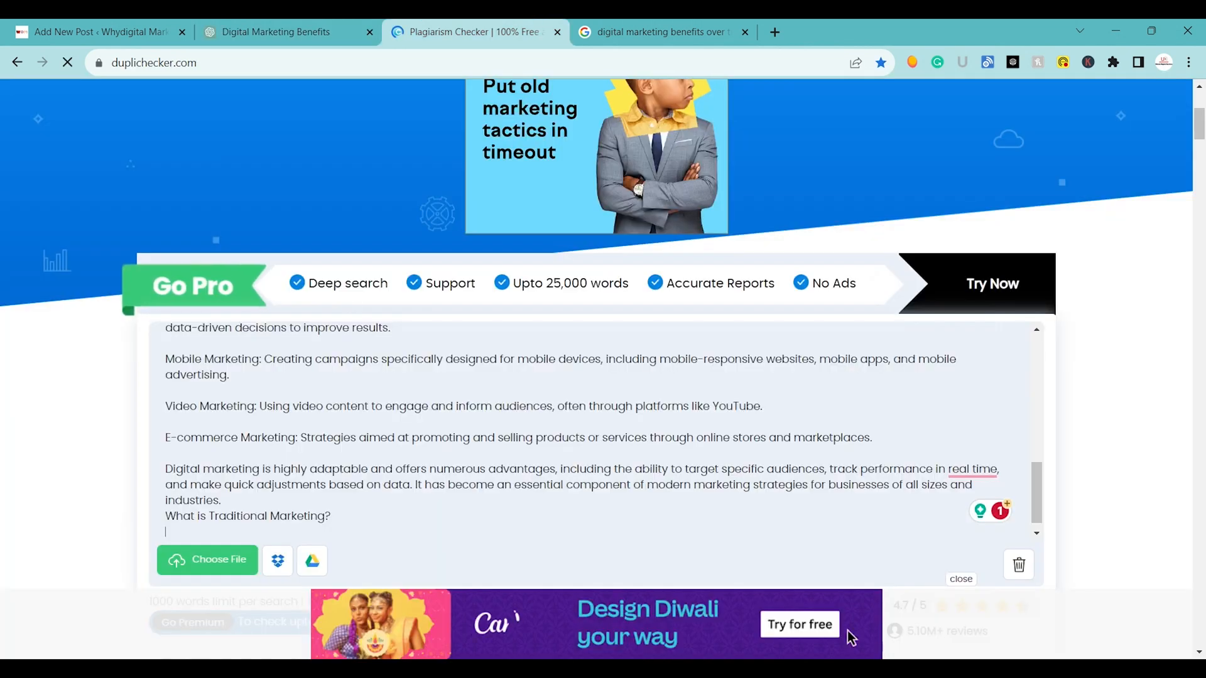
key(ctrl+v)
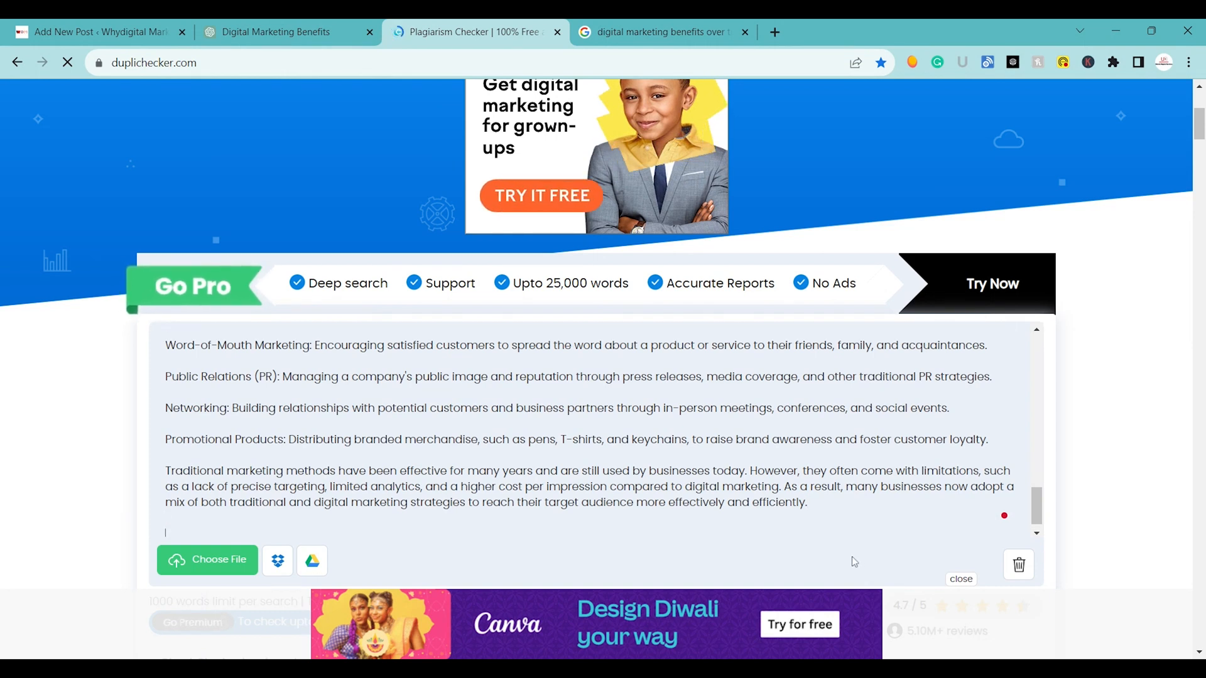
Copy the conversation's first prompt, "Digital Marketing Benefits Over Traditional Marketing", from the ChatGPT chat.
click(346, 32)
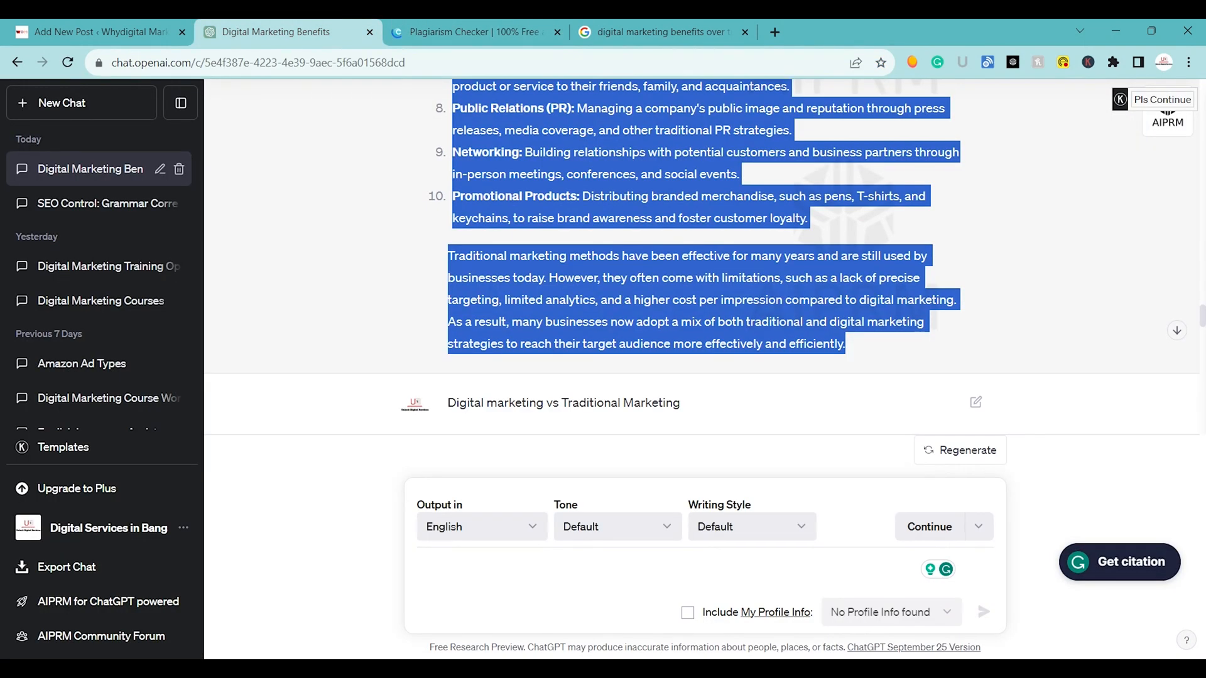
drag(444, 402, 727, 409)
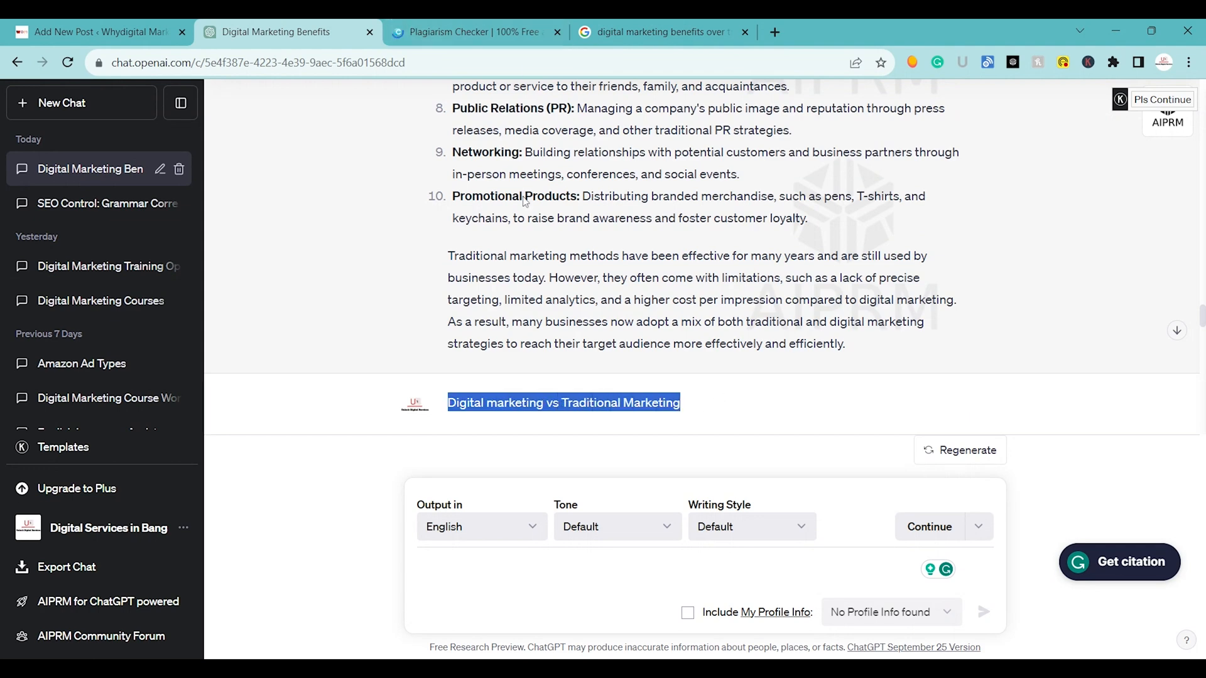
scroll(525, 201, up, 15)
scroll(702, 283, up, 10)
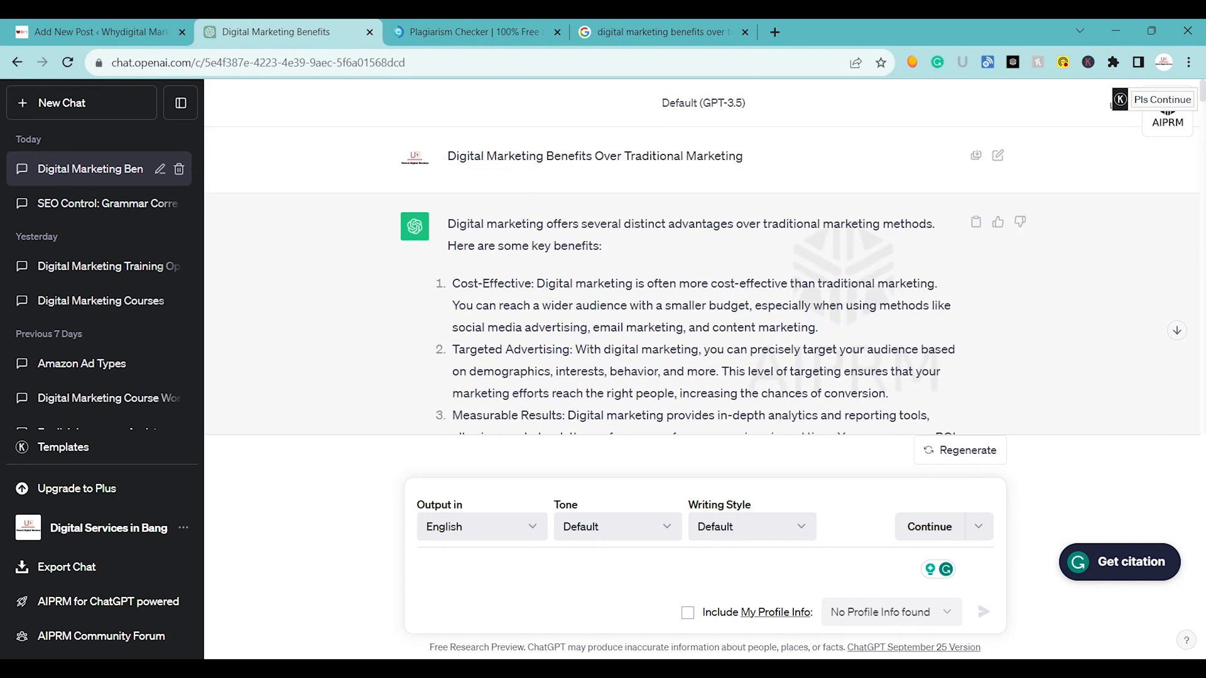
double_click(550, 167)
triple_click(547, 157)
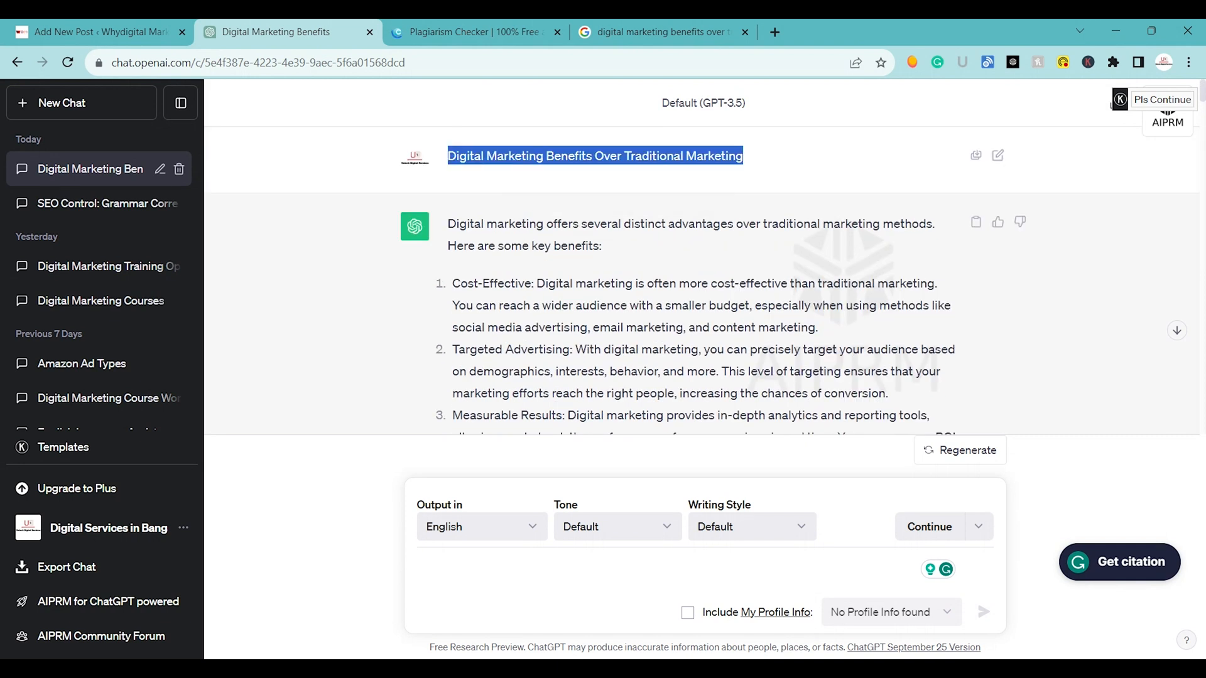
Switch to the plagiarism checker and return from its pricing page to the text already entered.
click(472, 31)
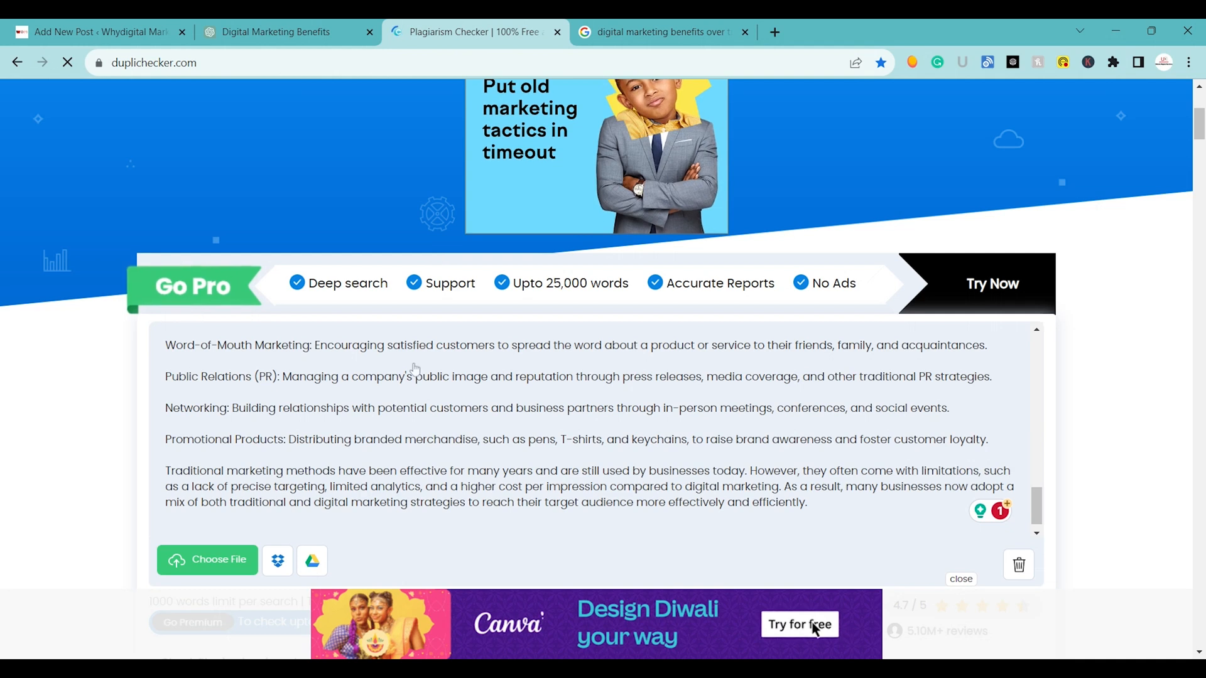
key(Return)
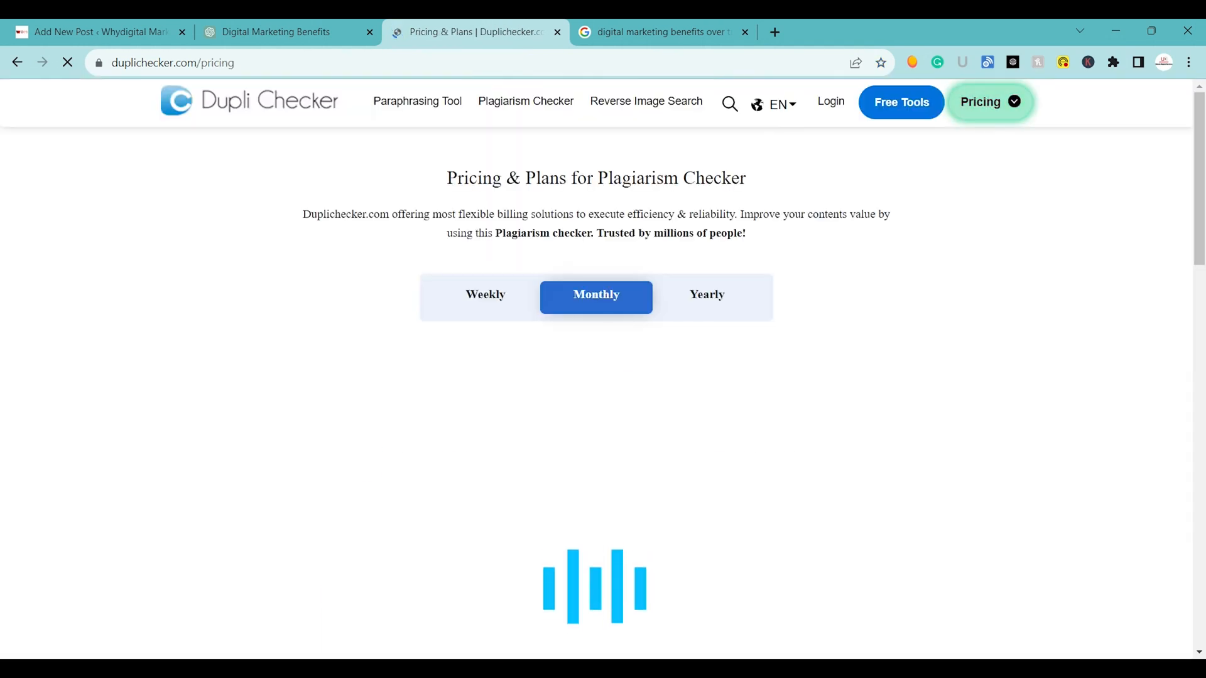
click(17, 62)
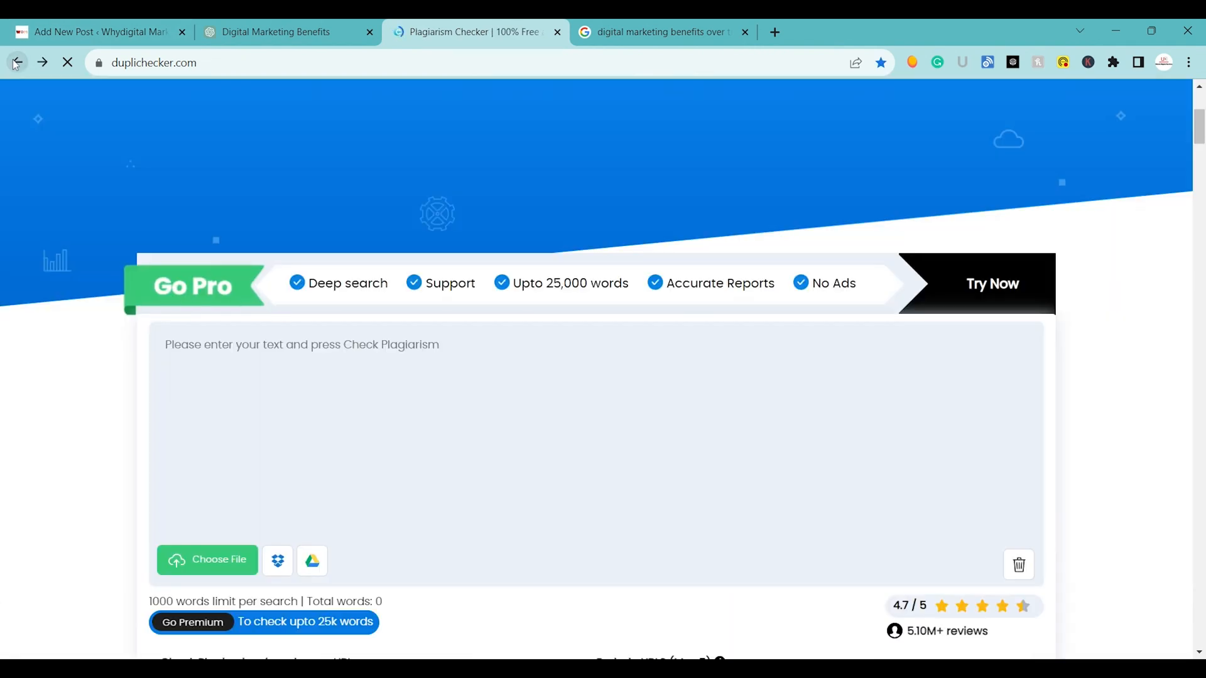
scroll(231, 463, down, 10)
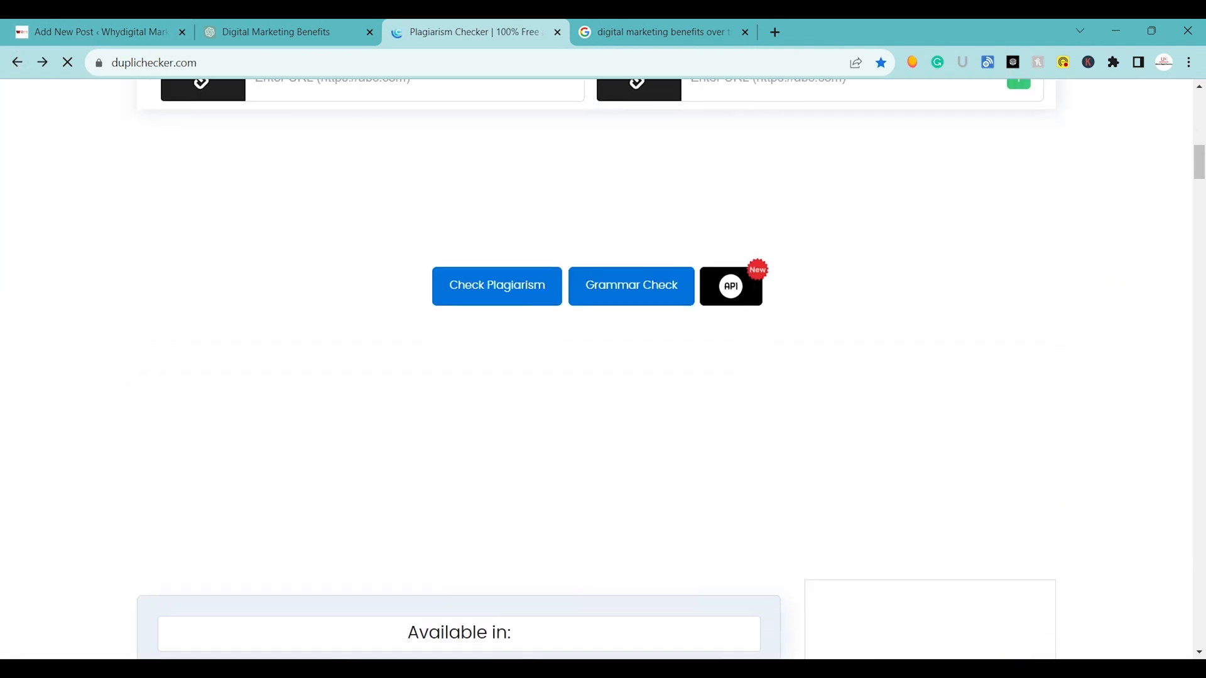
scroll(620, 483, up, 10)
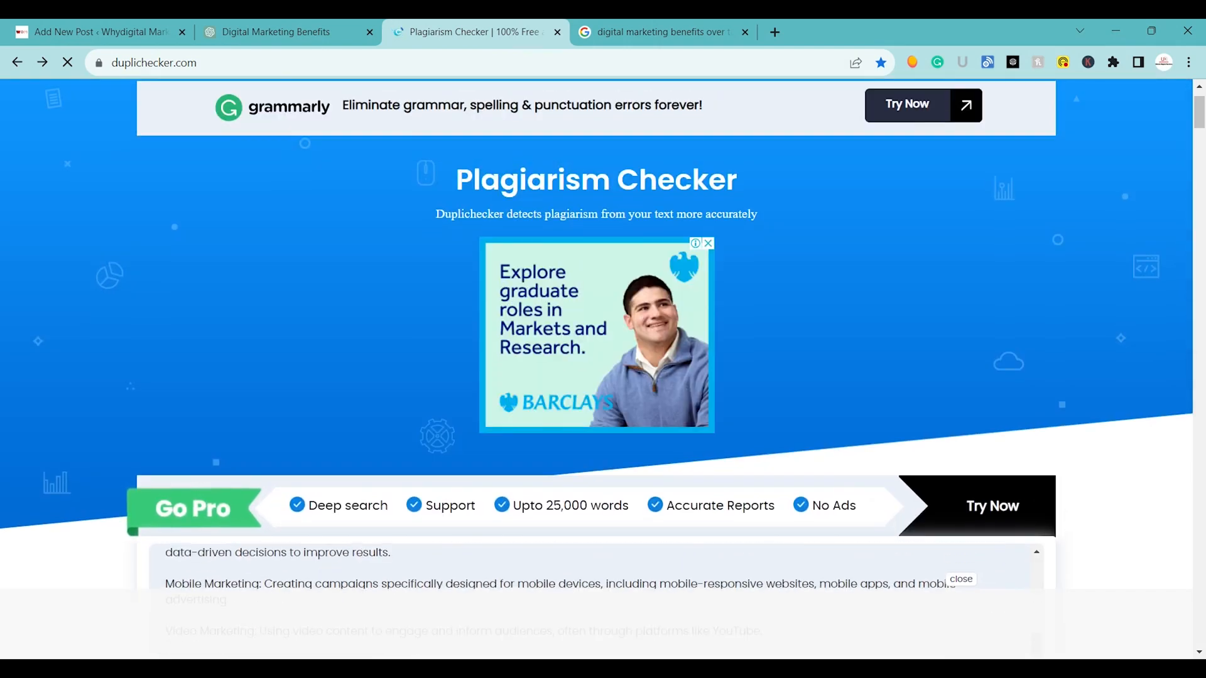
Append the heading "Digital Marketing Benefits Over Traditional Marketing?" after the traditional marketing text in the plagiarism checker.
scroll(811, 628, down, 5)
scroll(800, 627, down, 1)
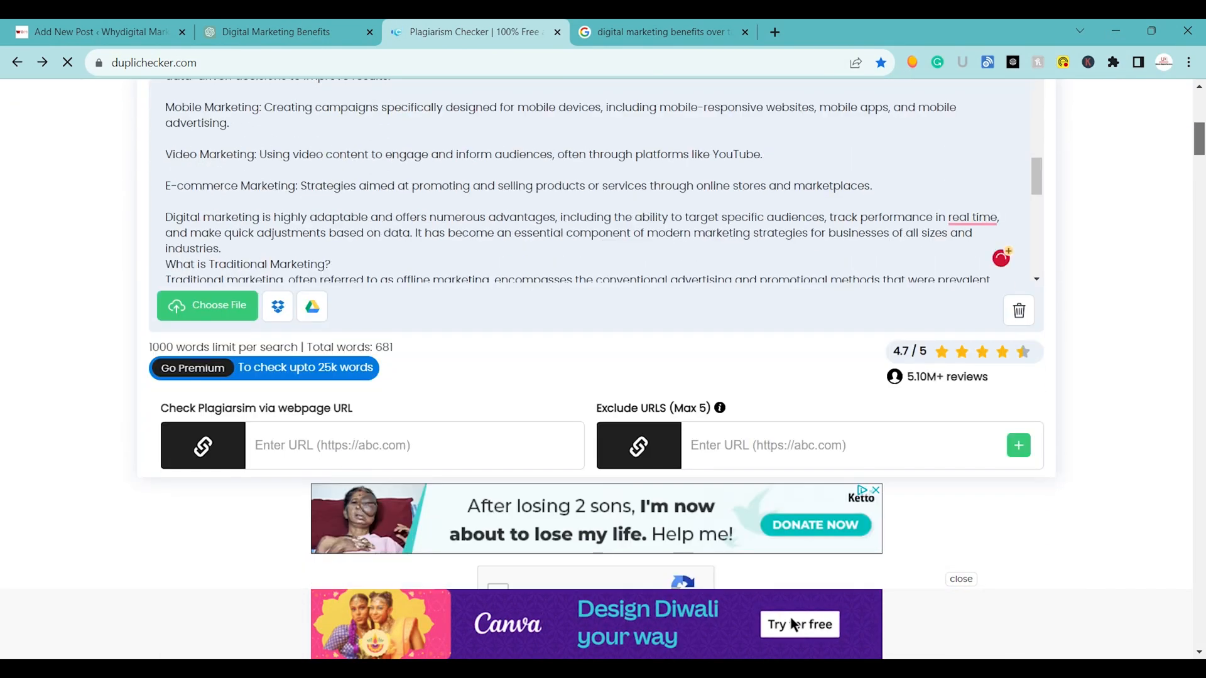
drag(1037, 169, 1037, 267)
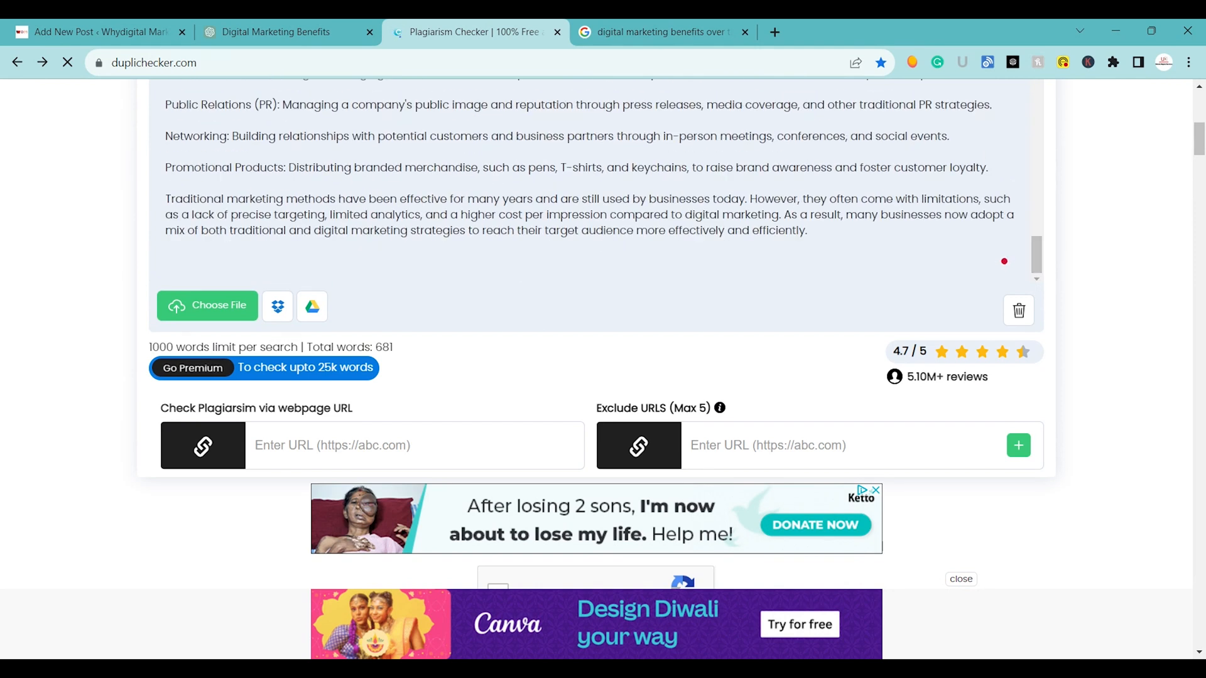
text(Digital Marketing Benefits Over Traditional Marketing)
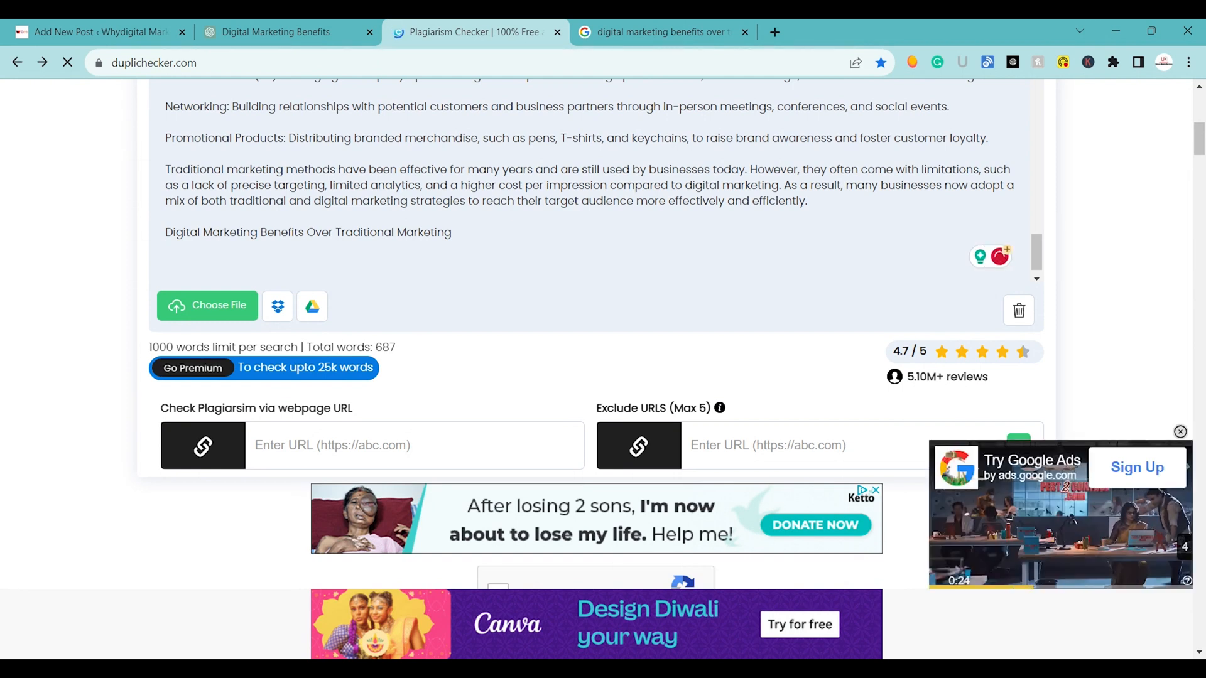
text(?)
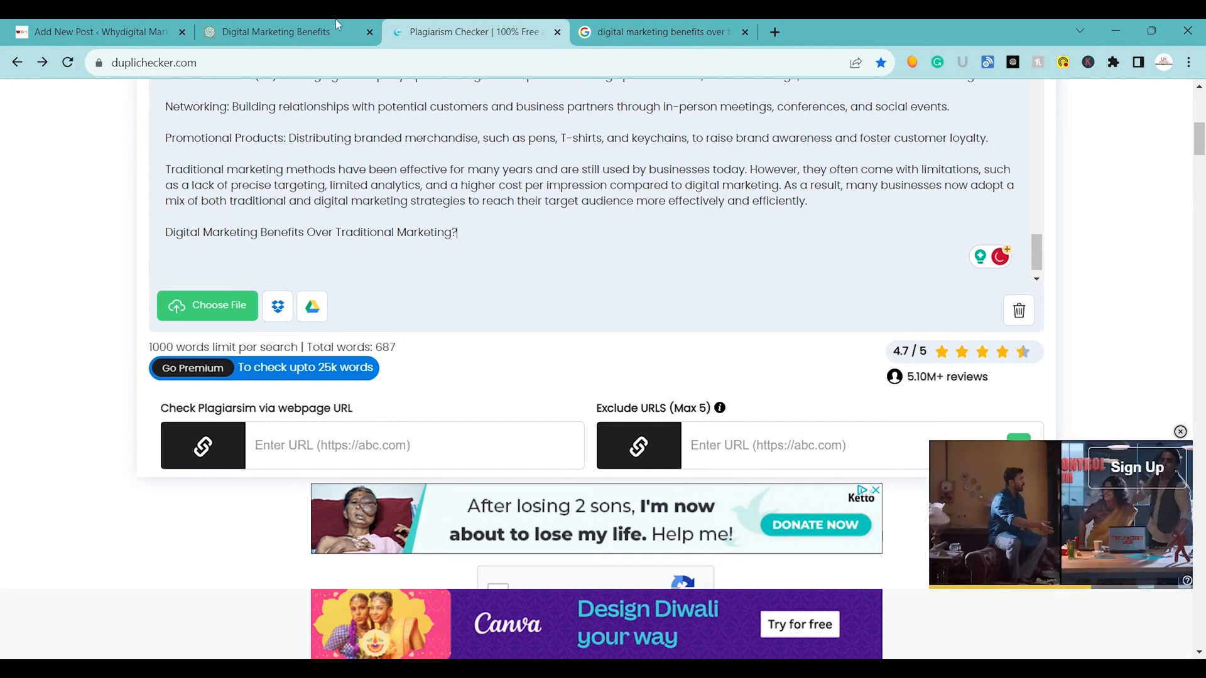
Copy ChatGPT's full answer on digital marketing's benefits over traditional marketing and paste it below that heading in the plagiarism checker.
key(ctrl+shift+Tab)
drag(448, 224, 726, 359)
scroll(503, 318, down, 5)
scroll(530, 324, down, 6)
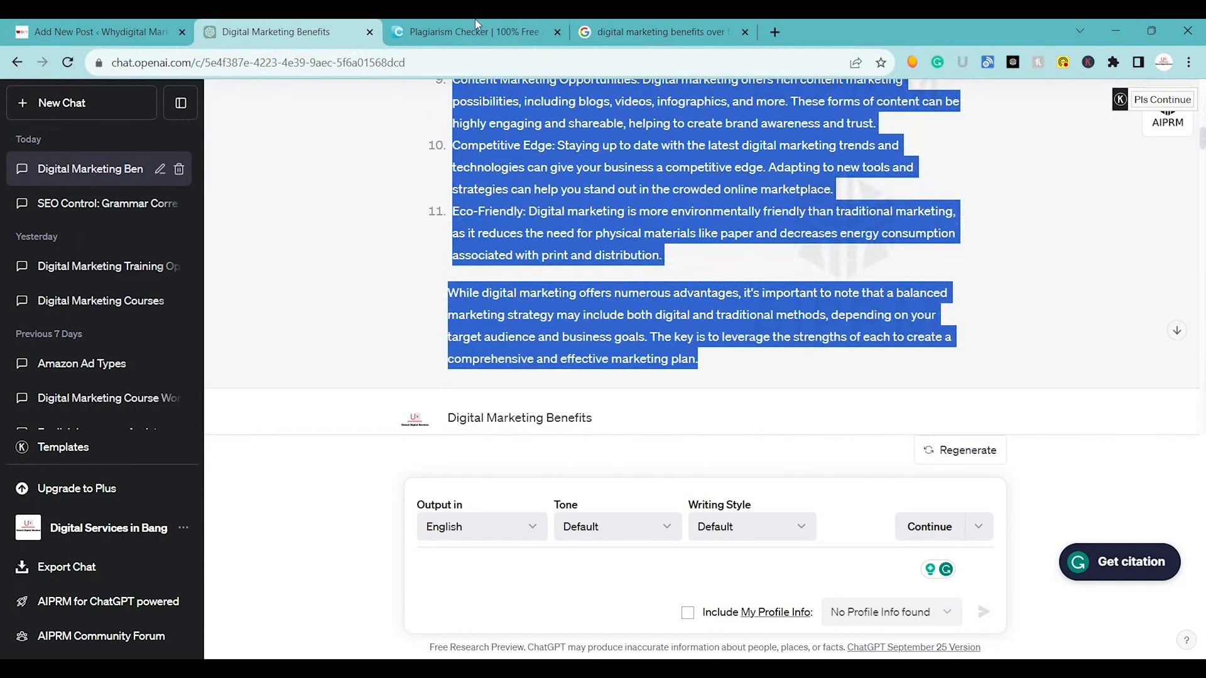
click(431, 19)
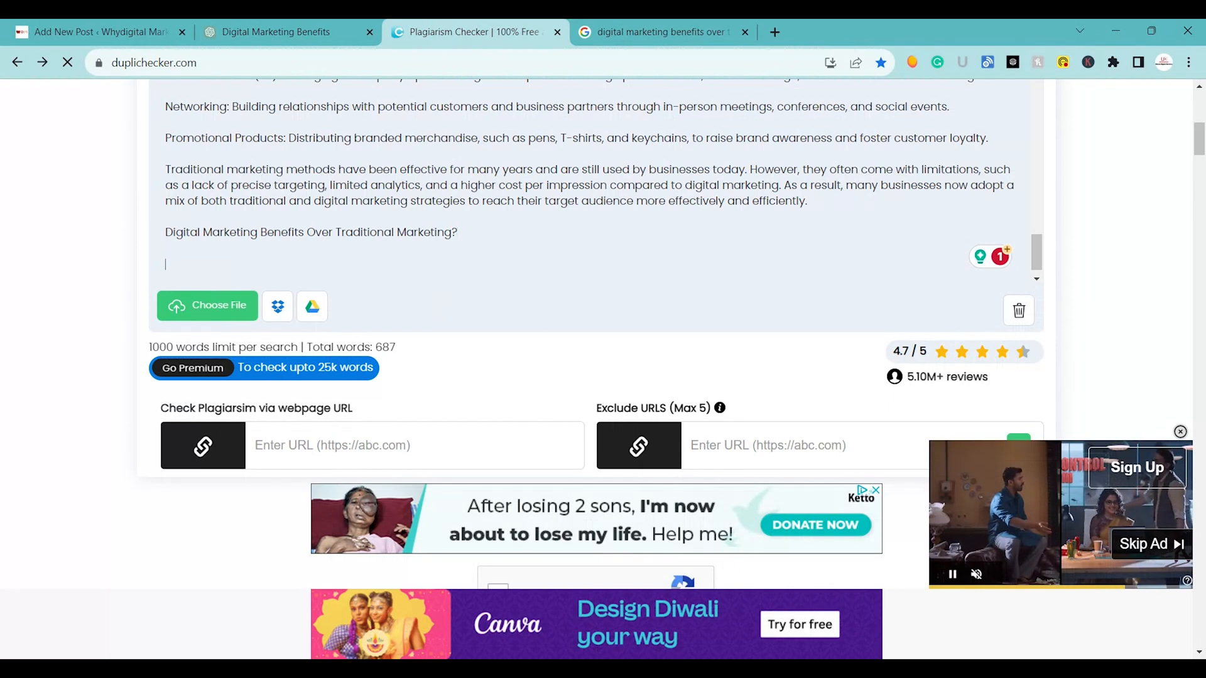
key(ctrl+v)
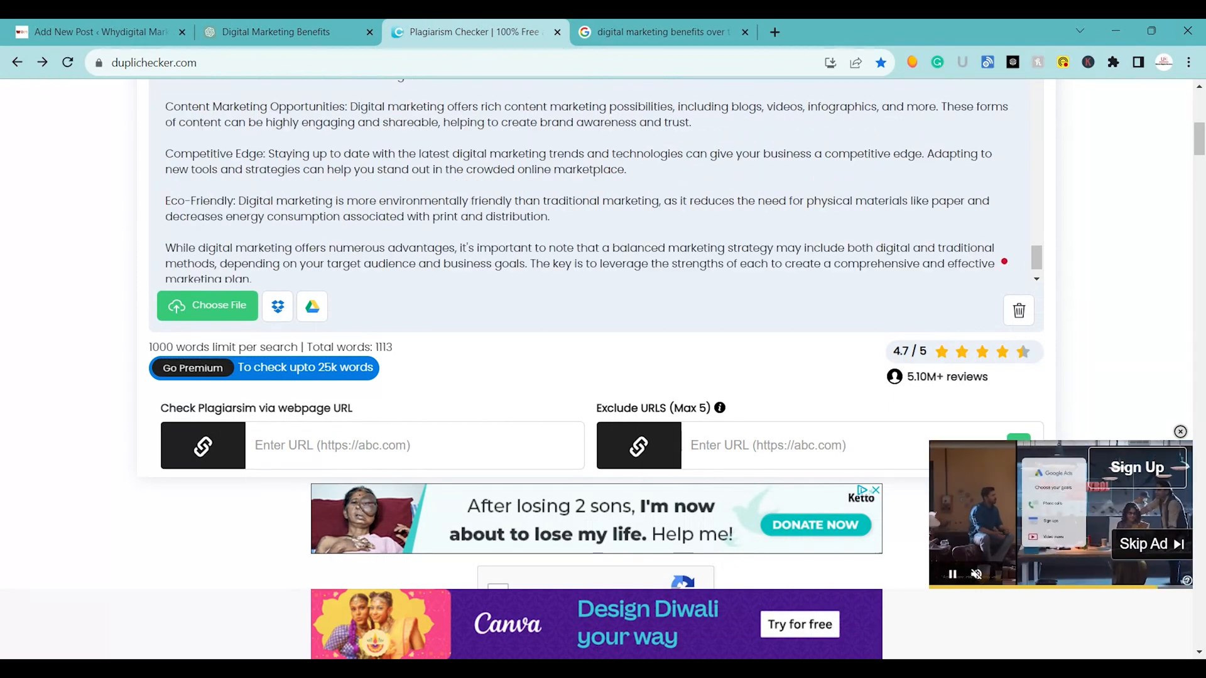
Delete the closing "While digital marketing offers numerous advantages" paragraph and the Eco-Friendly point from the plagiarism checker's text.
drag(166, 233, 252, 290)
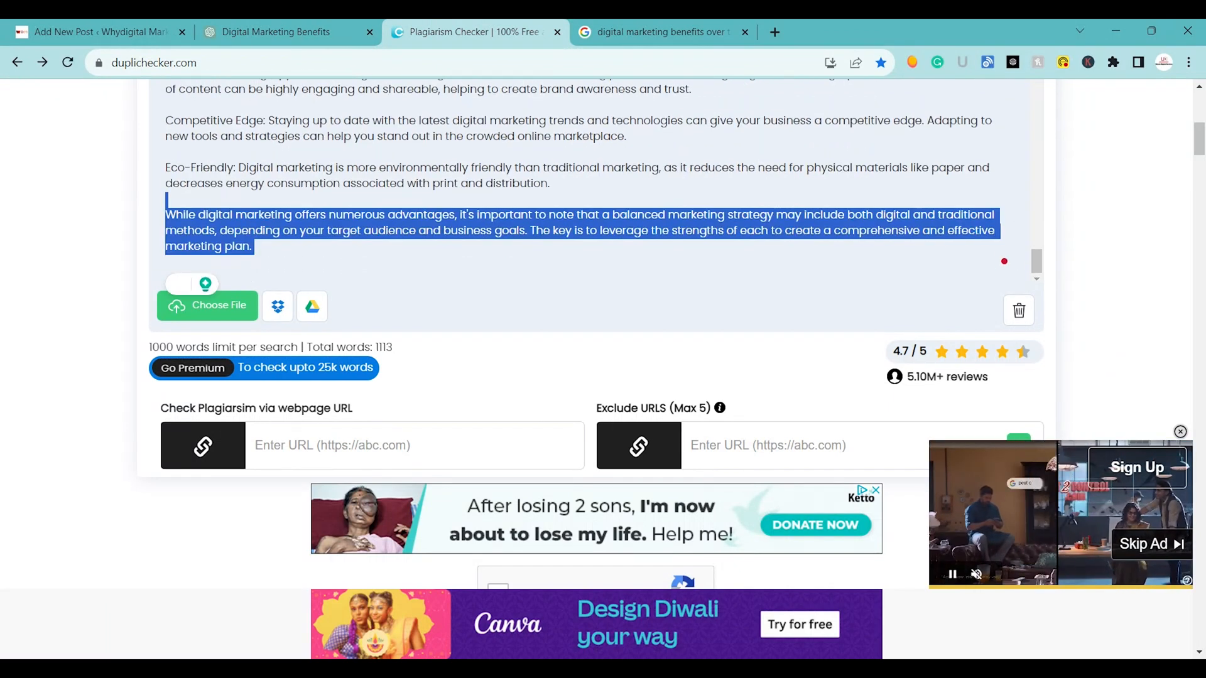
key(BackSpace)
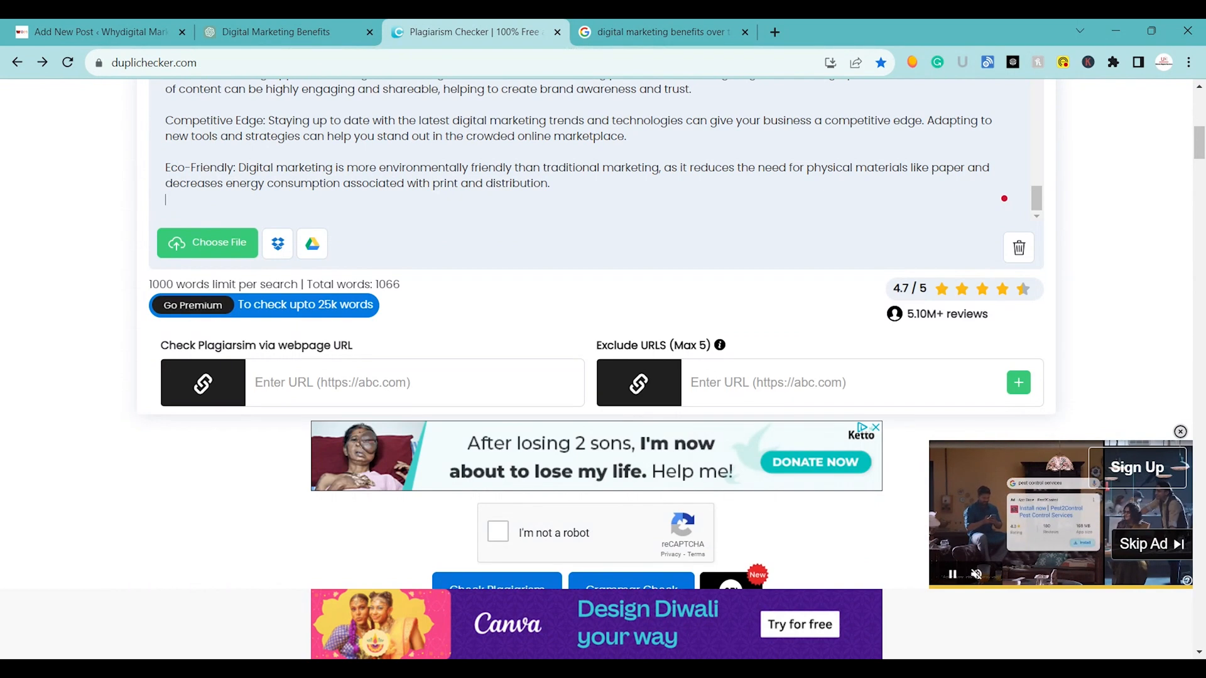
key(BackSpace)
key(BackSpace)
key(BackSpace)
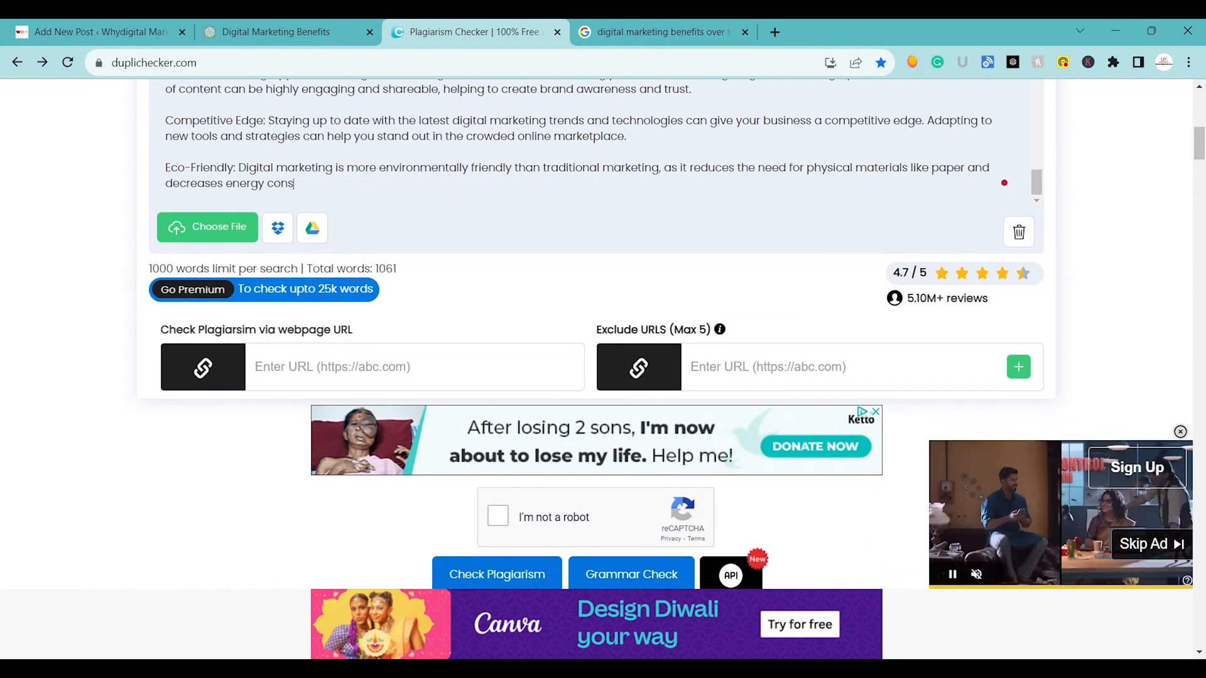
key(BackSpace)
key(BackSpace)
key(BackSpace)
key(BackSpace)
key(BackSpace)
key(BackSpace)
key(BackSpace)
key(BackSpace)
key(BackSpace)
key(BackSpace)
key(BackSpace)
key(BackSpace)
key(BackSpace)
key(BackSpace)
key(BackSpace)
key(BackSpace)
key(BackSpace)
key(BackSpace)
key(BackSpace)
key(BackSpace)
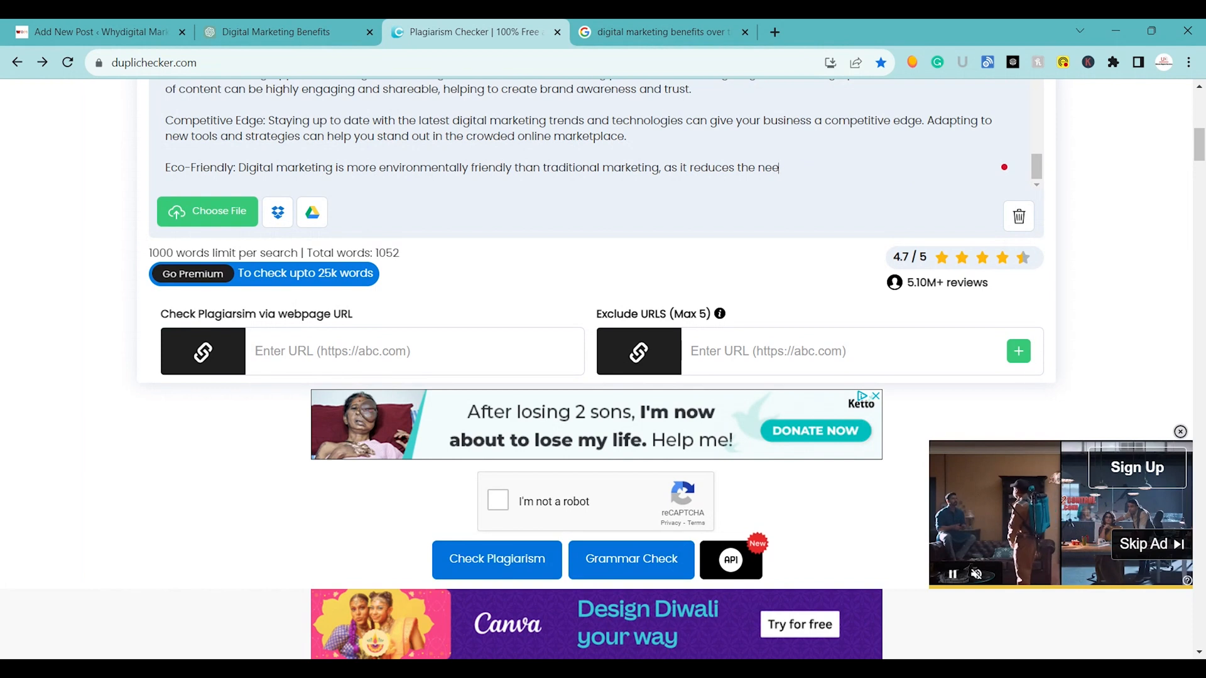
key(BackSpace)
key(BackSpace)
key(BackSpace)
key(BackSpace)
key(BackSpace)
key(BackSpace)
key(BackSpace)
key(BackSpace)
key(BackSpace)
key(BackSpace)
key(BackSpace)
key(BackSpace)
key(BackSpace)
key(BackSpace)
key(BackSpace)
key(BackSpace)
key(BackSpace)
key(BackSpace)
key(BackSpace)
key(BackSpace)
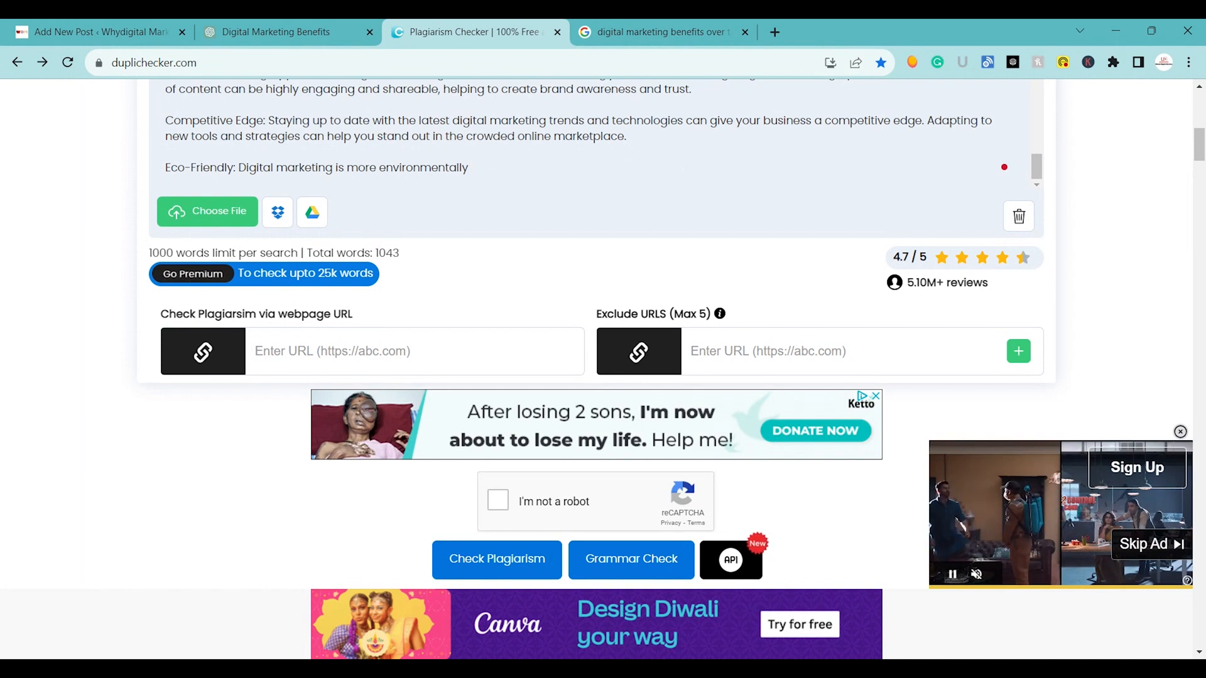
key(BackSpace)
key(BackSpace)
key(BackSpace)
key(BackSpace)
key(BackSpace)
key(BackSpace)
key(BackSpace)
key(BackSpace)
key(BackSpace)
key(BackSpace)
key(BackSpace)
key(BackSpace)
key(BackSpace)
key(BackSpace)
key(BackSpace)
key(BackSpace)
key(BackSpace)
key(BackSpace)
key(BackSpace)
key(BackSpace)
key(BackSpace)
key(BackSpace)
key(BackSpace)
key(BackSpace)
key(BackSpace)
key(BackSpace)
key(BackSpace)
key(BackSpace)
key(BackSpace)
key(BackSpace)
key(BackSpace)
key(BackSpace)
key(BackSpace)
key(BackSpace)
key(BackSpace)
key(BackSpace)
key(BackSpace)
key(BackSpace)
key(BackSpace)
key(BackSpace)
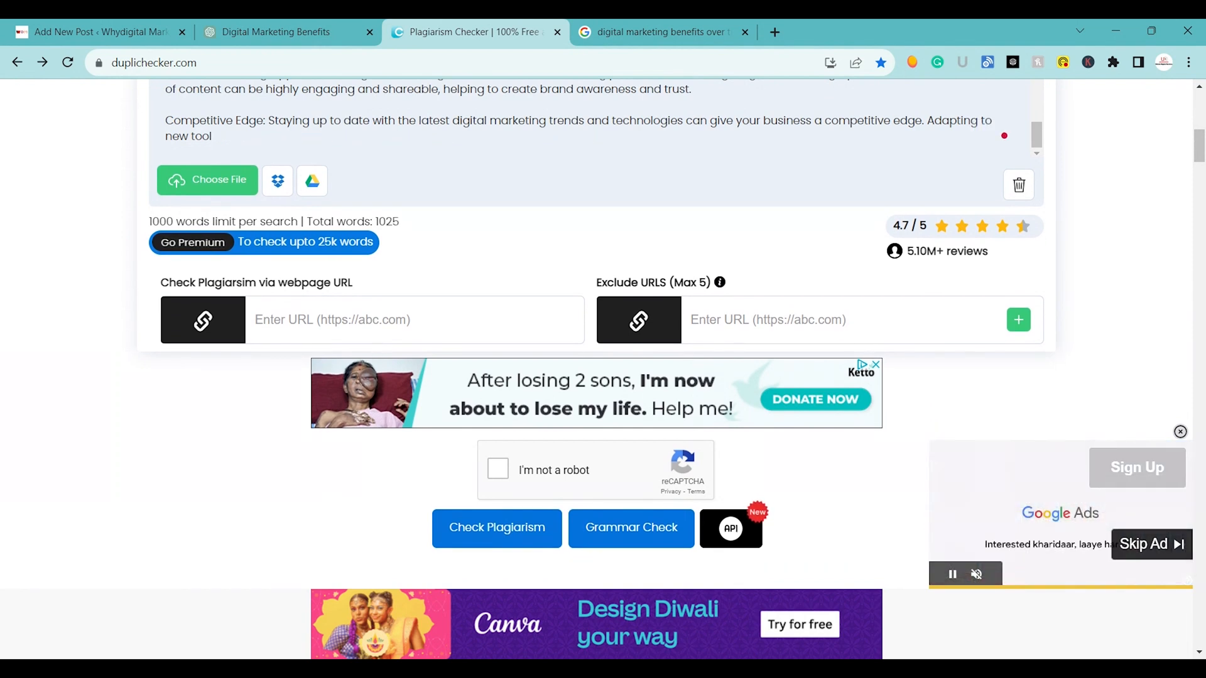
Delete the rest of the Competitive Edge point so the text ends with the Content Marketing Opportunities point.
key(BackSpace)
key(BackSpace)
key(BackSpace)
key(BackSpace)
key(BackSpace)
key(BackSpace)
key(BackSpace)
key(BackSpace)
key(BackSpace)
key(BackSpace)
key(BackSpace)
key(BackSpace)
key(BackSpace)
key(BackSpace)
key(BackSpace)
key(BackSpace)
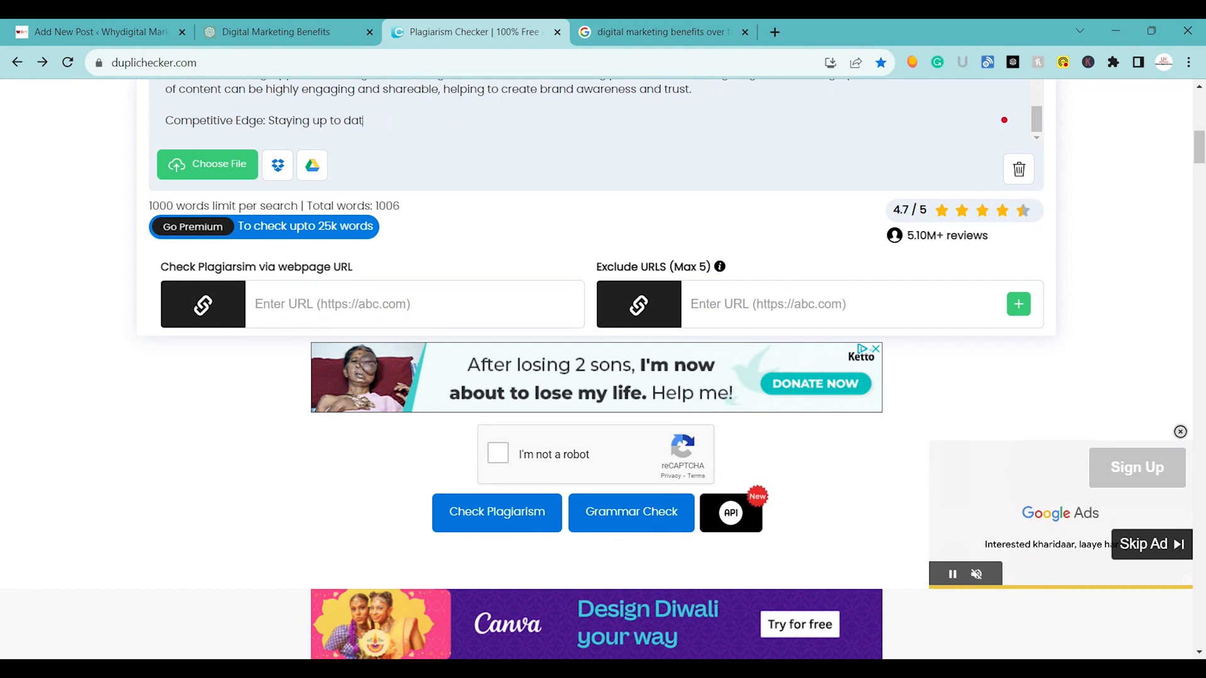
key(BackSpace)
key(BackSpace)
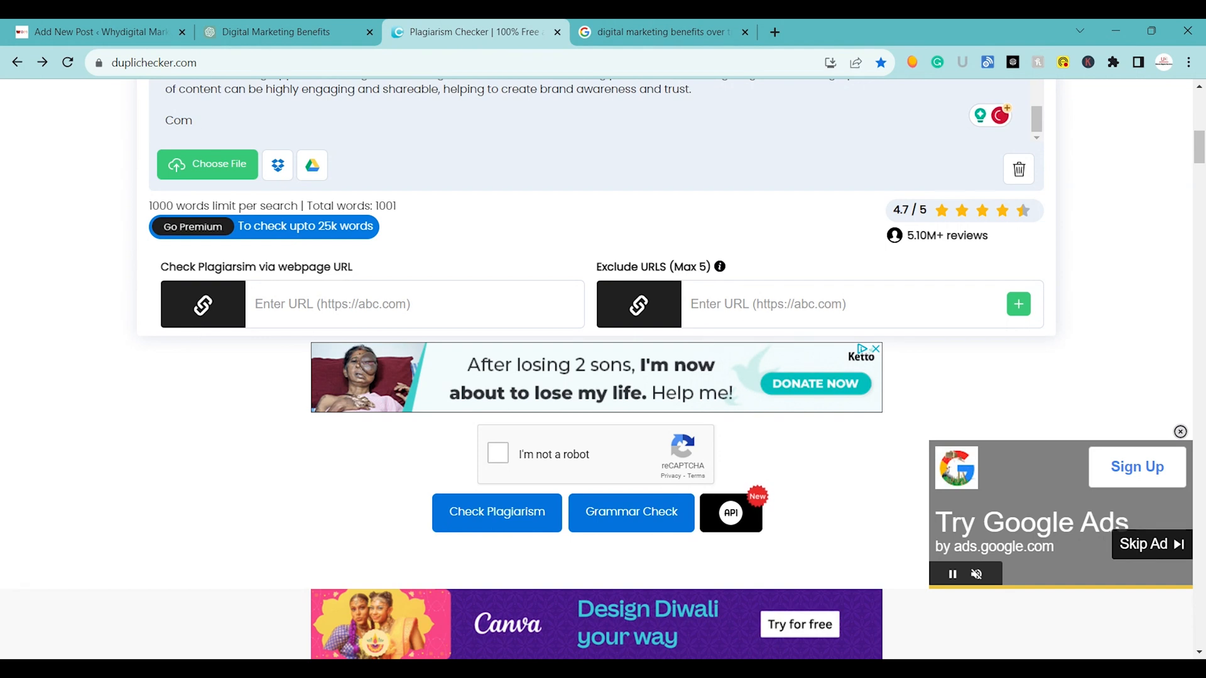
key(BackSpace)
key(BackSpace)
key(BackSpace)
key(BackSpace)
key(BackSpace)
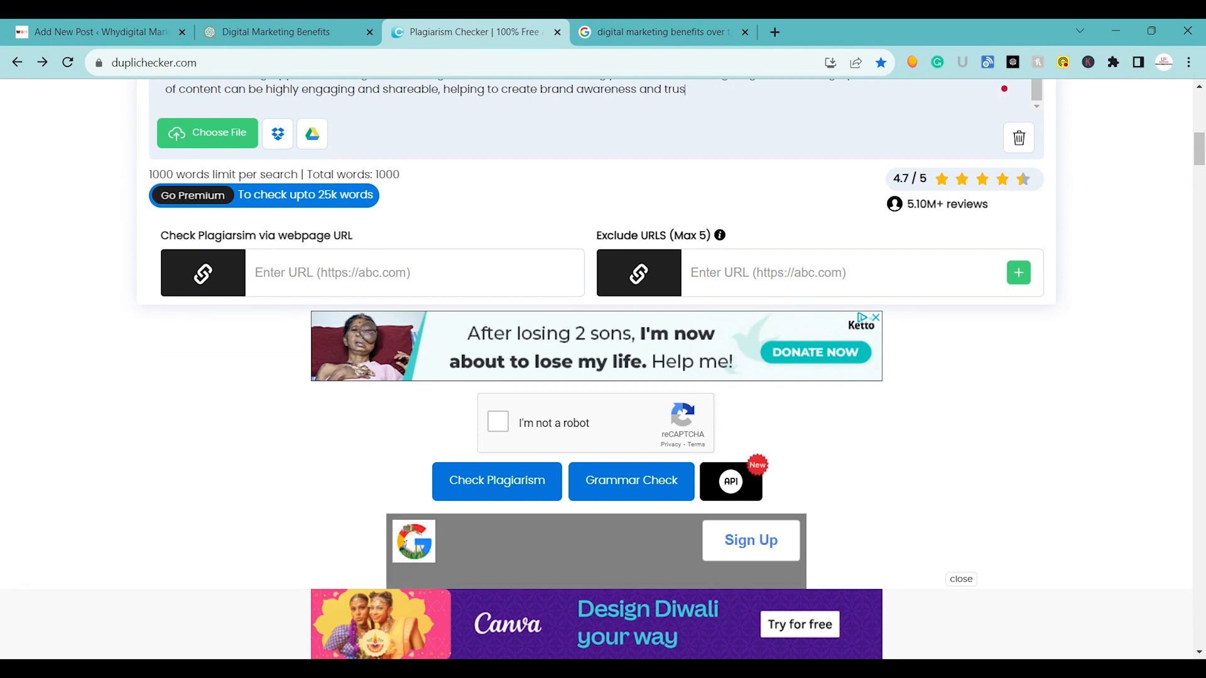
Shorten the last sentence to end at "highly engaging and shareable.", complete the robot verification and run the plagiarism check.
key(BackSpace)
key(BackSpace)
key(BackSpace)
key(BackSpace)
key(BackSpace)
key(BackSpace)
key(BackSpace)
key(BackSpace)
key(BackSpace)
key(BackSpace)
key(BackSpace)
key(BackSpace)
key(BackSpace)
key(BackSpace)
key(BackSpace)
key(BackSpace)
key(BackSpace)
key(BackSpace)
key(BackSpace)
key(BackSpace)
key(BackSpace)
key(BackSpace)
key(BackSpace)
key(BackSpace)
key(BackSpace)
key(BackSpace)
key(BackSpace)
key(BackSpace)
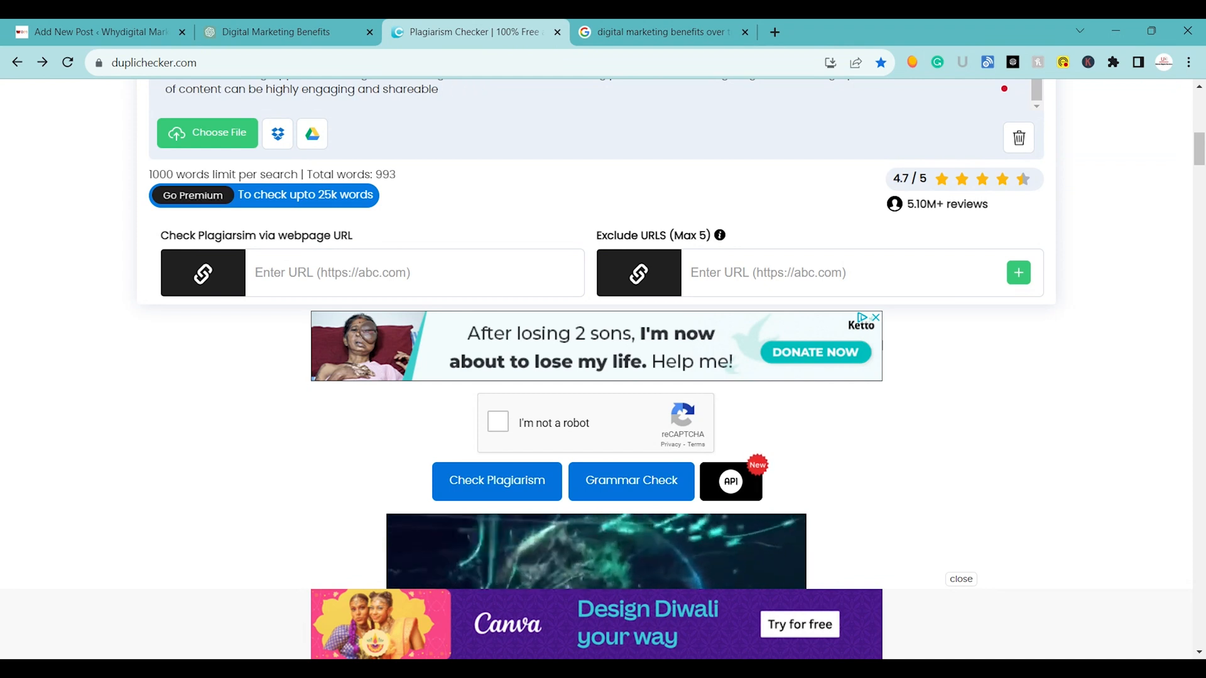
click(497, 421)
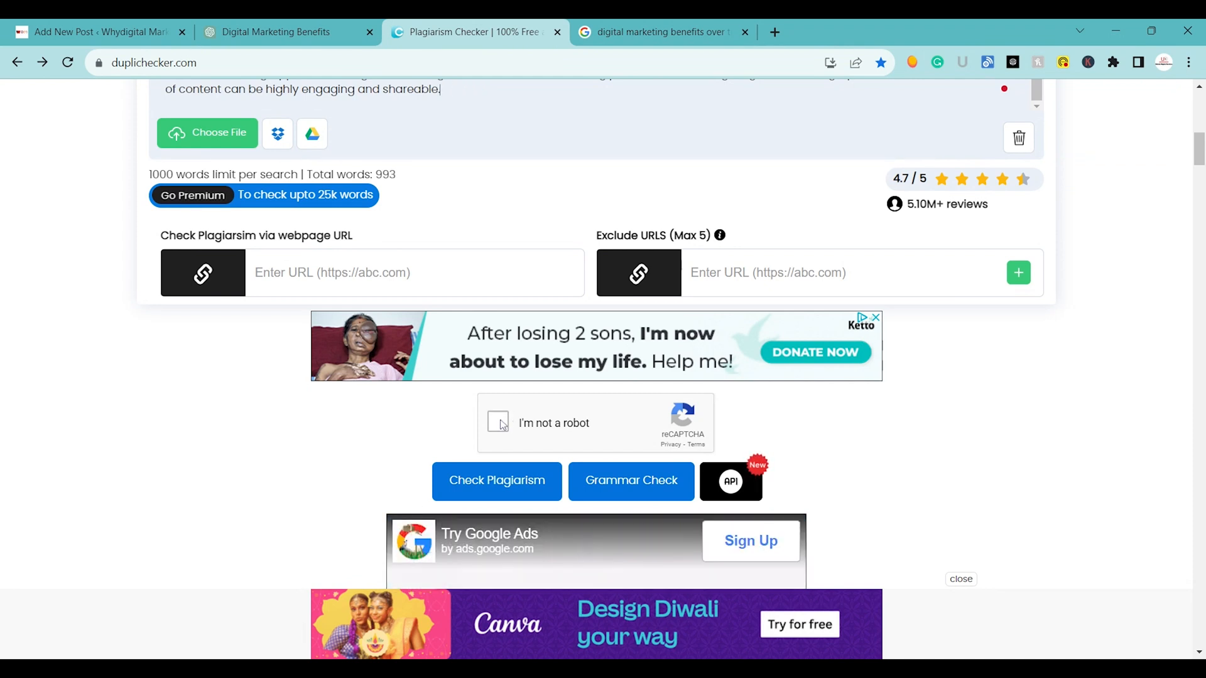
click(479, 479)
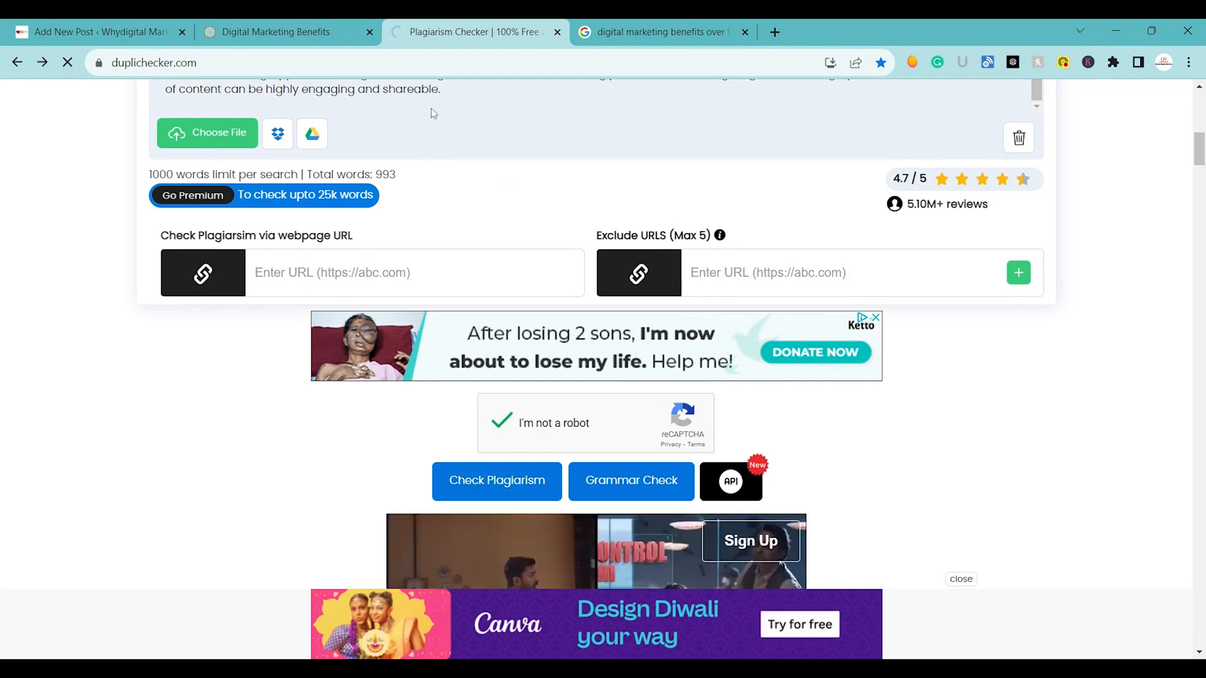
Review ChatGPT's first answer on digital marketing benefits in the chat, and return to the plagiarism checker to view the scan's progress.
click(339, 24)
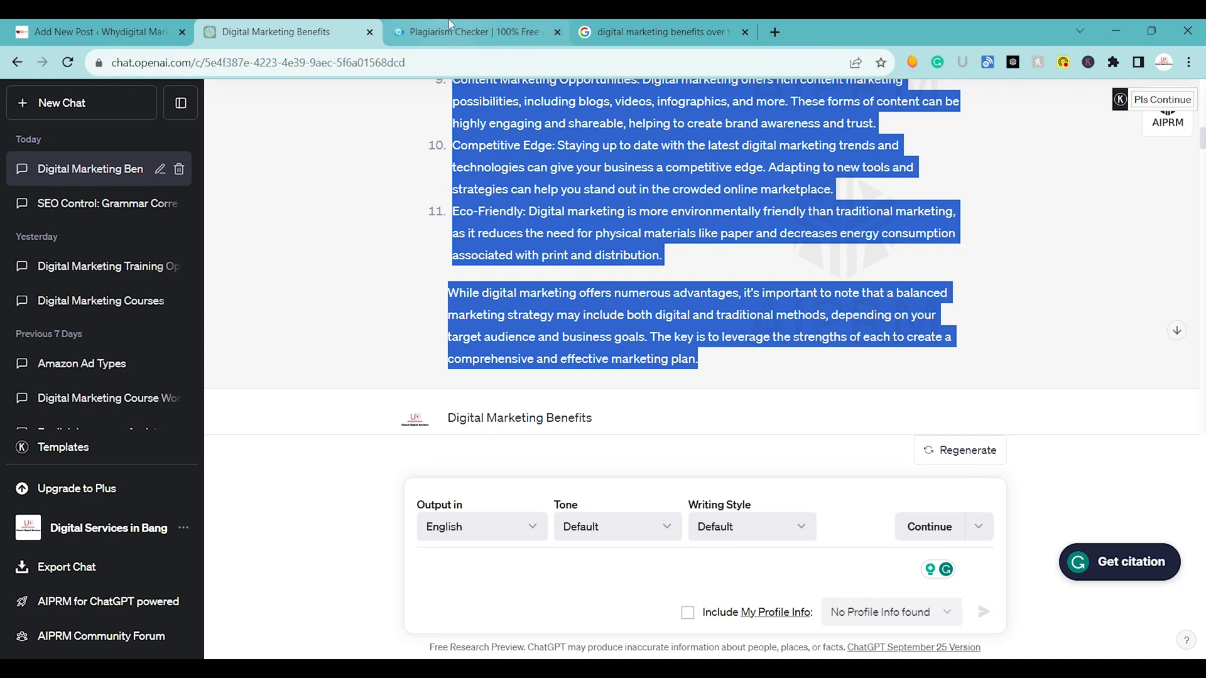
scroll(703, 257, up, 5)
scroll(704, 283, up, 5)
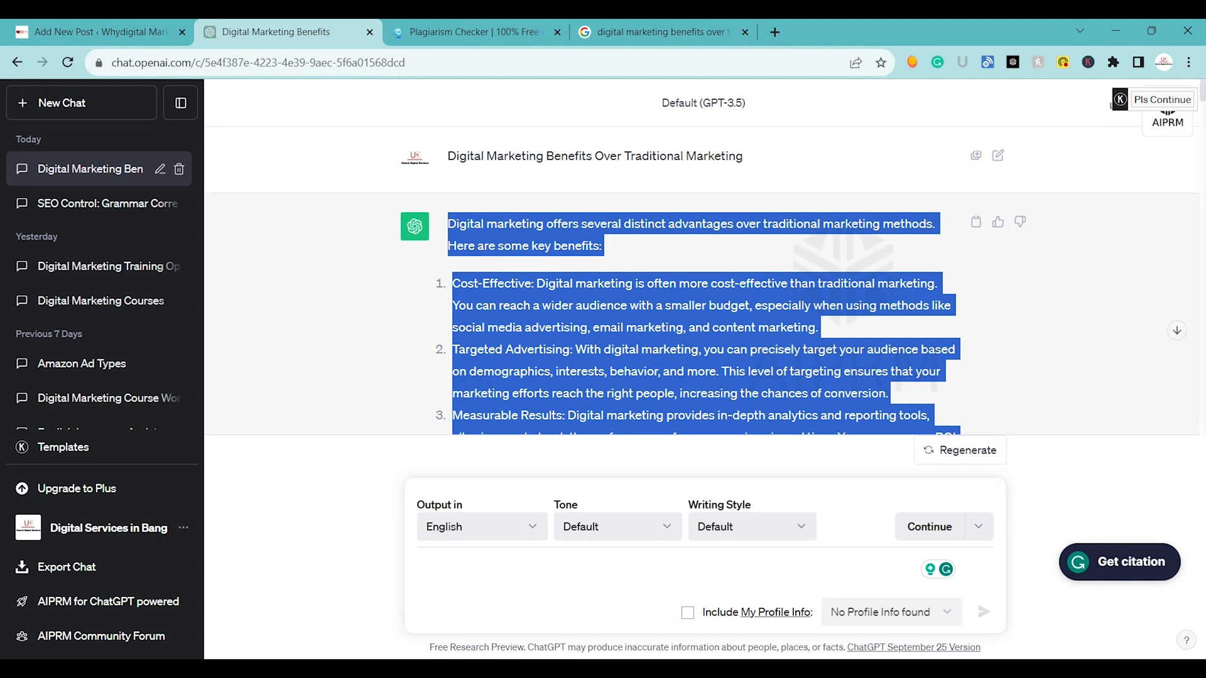
click(1030, 295)
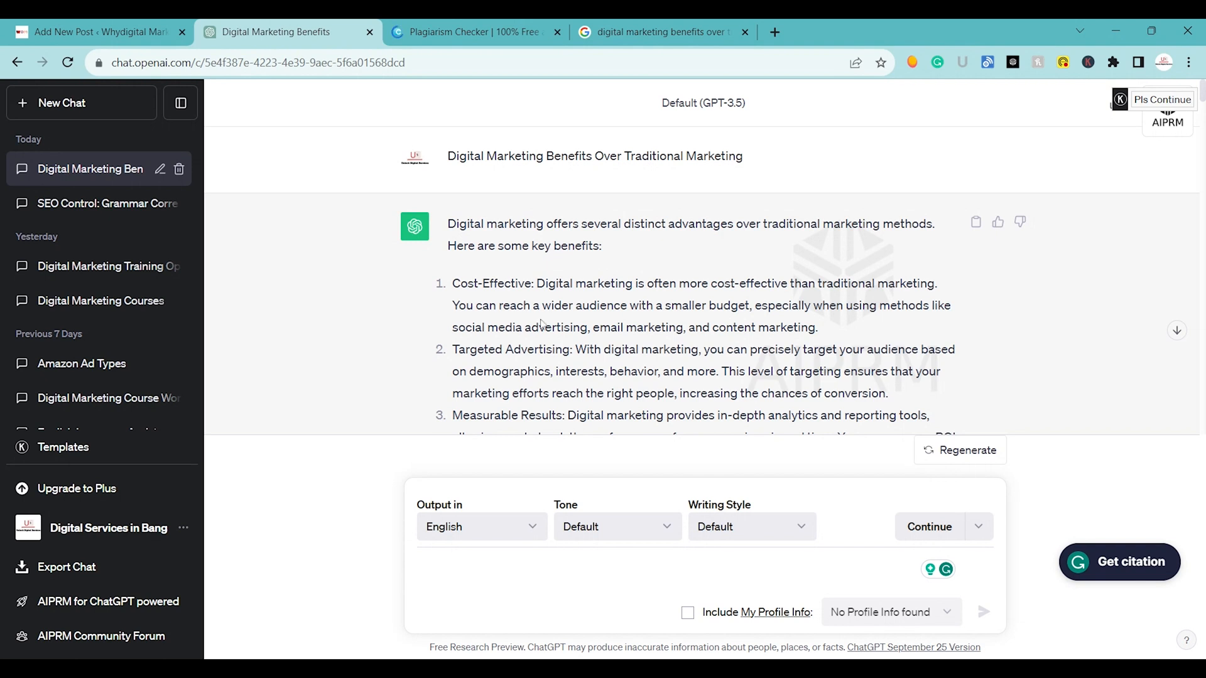
scroll(542, 324, down, 1)
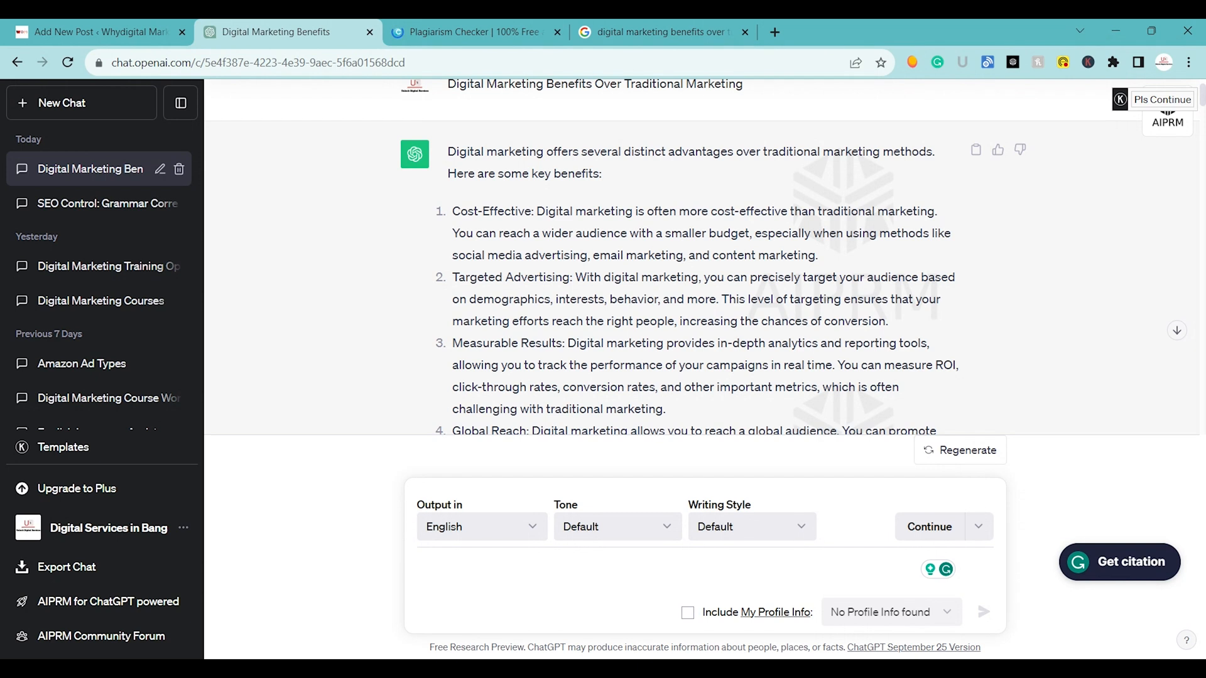
click(490, 24)
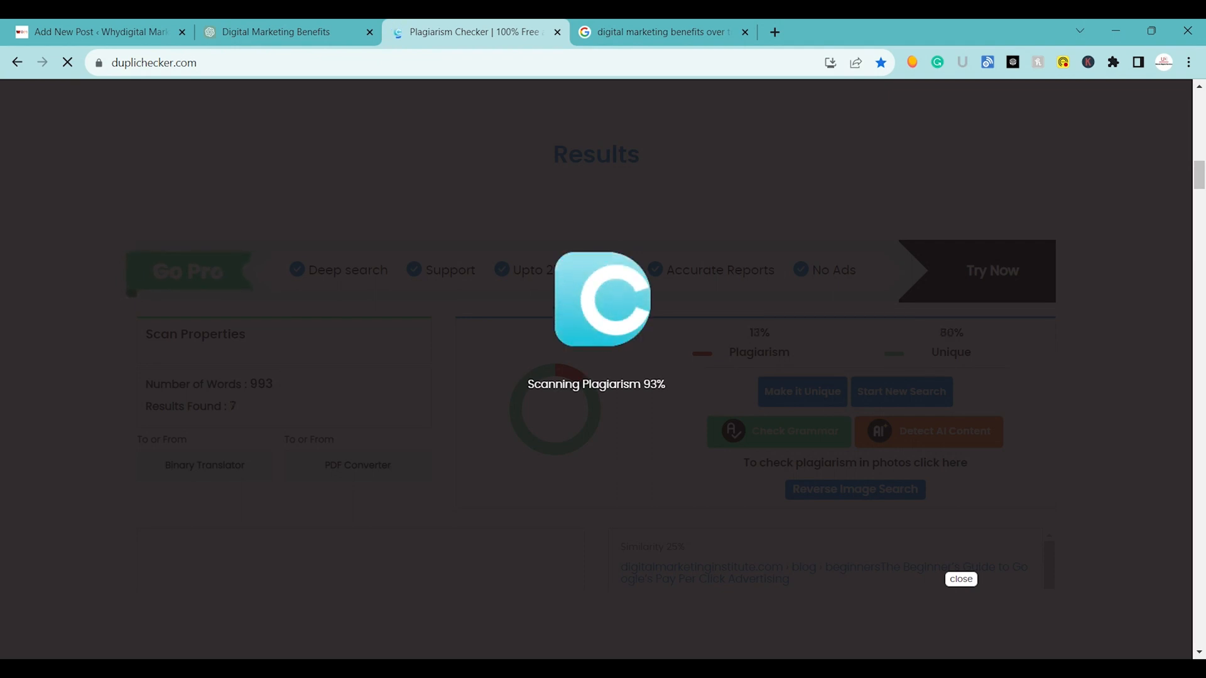
Switch to the Google results page and search for "density checker by small seo".
click(679, 20)
triple_click(383, 100)
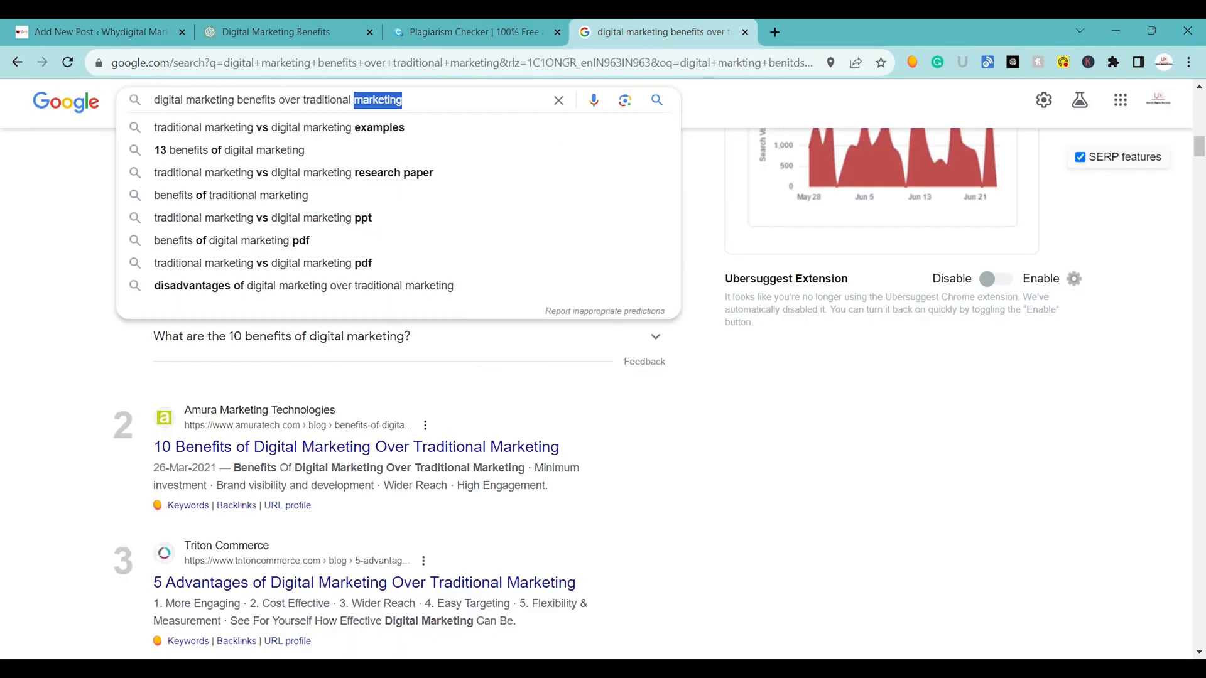
text(de)
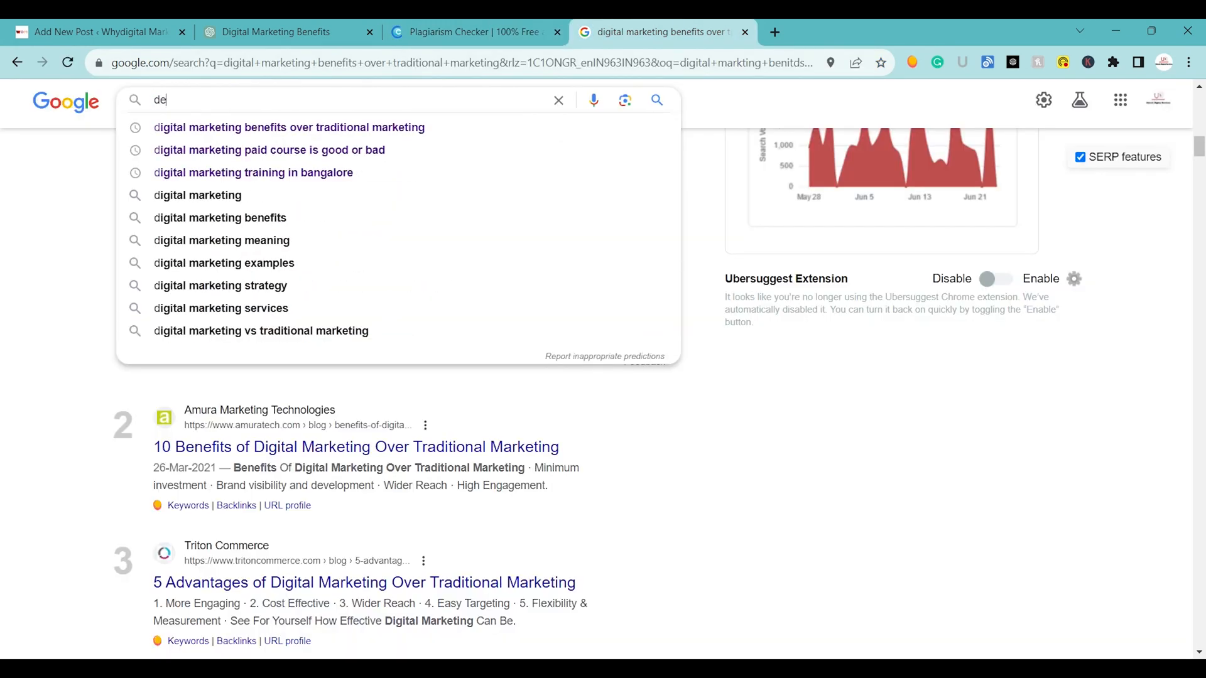
text(nsity)
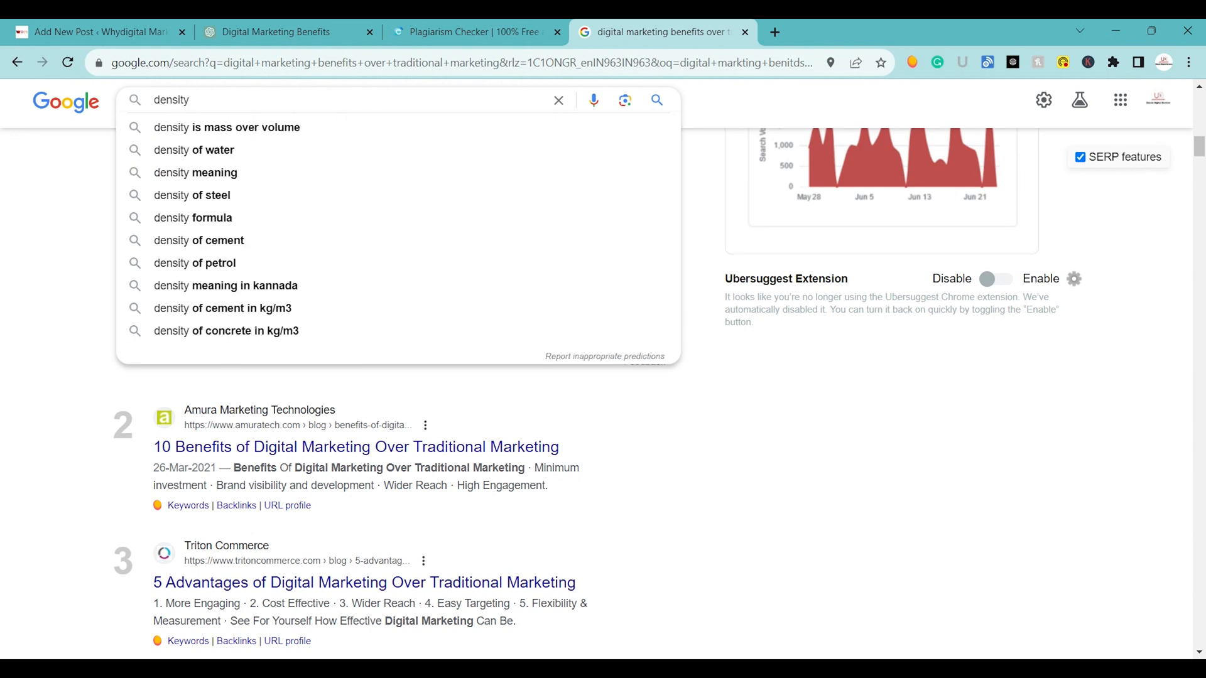
text( checker )
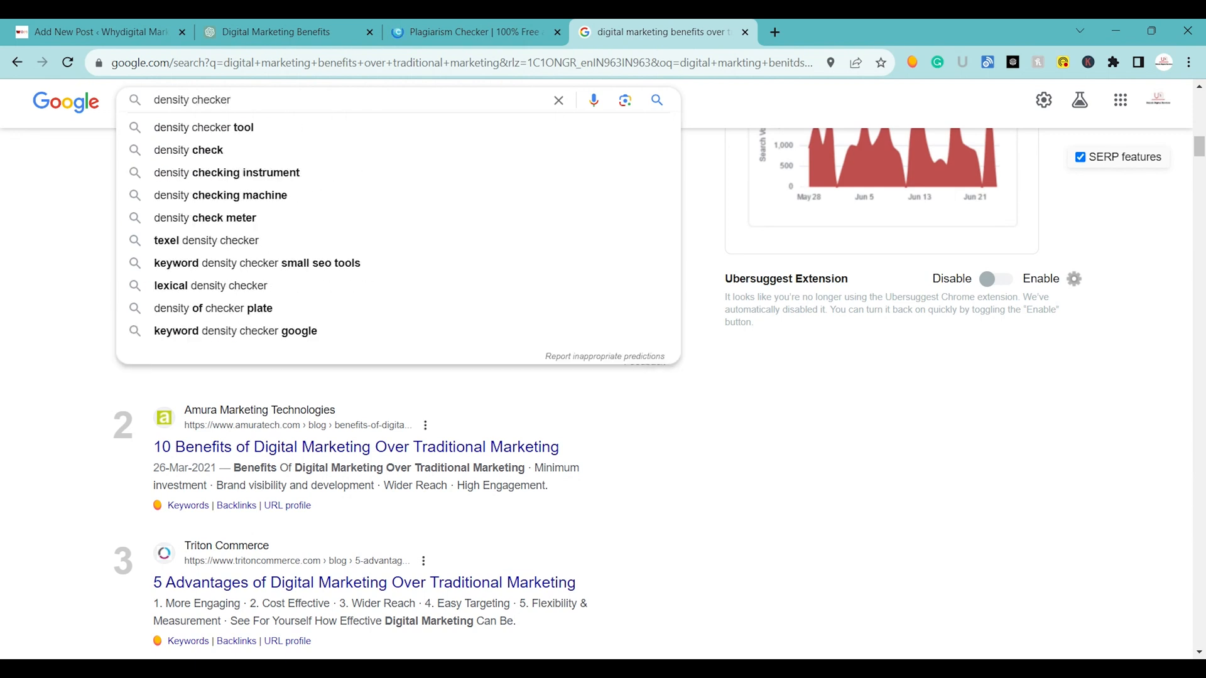
text(by small seo)
key(Return)
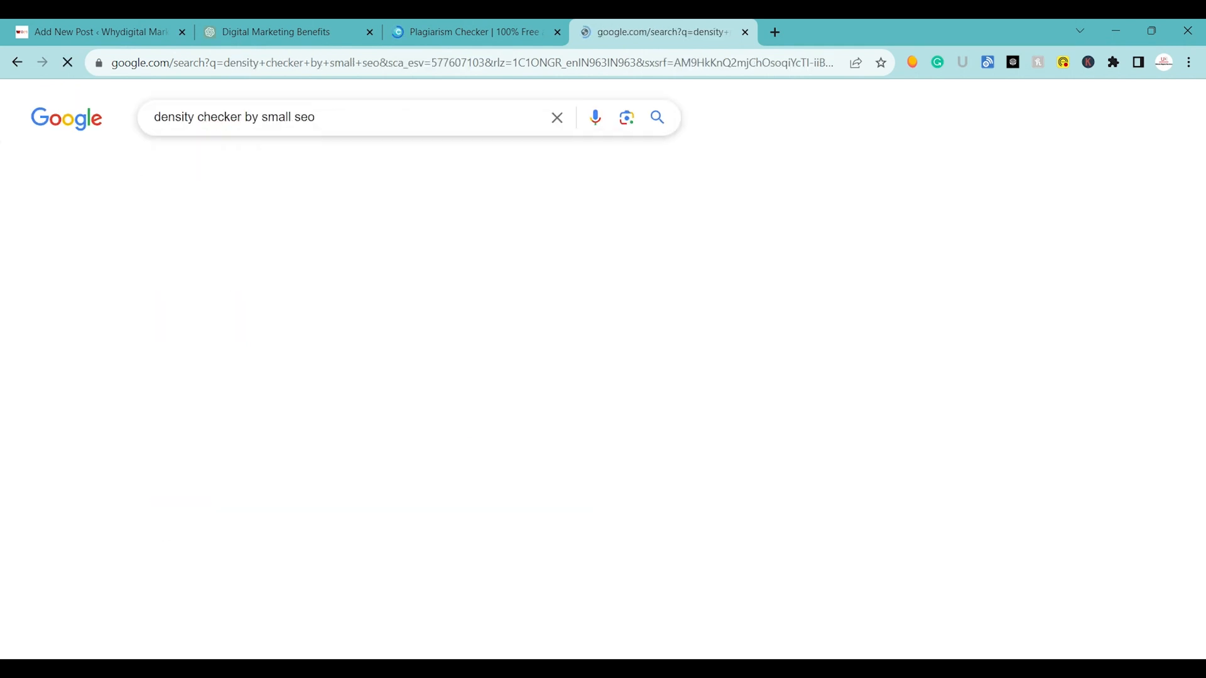
Open the Small SEO Tools Keyword Density Checker from the search results and set it to analyze text instead of a URL.
scroll(275, 427, down, 5)
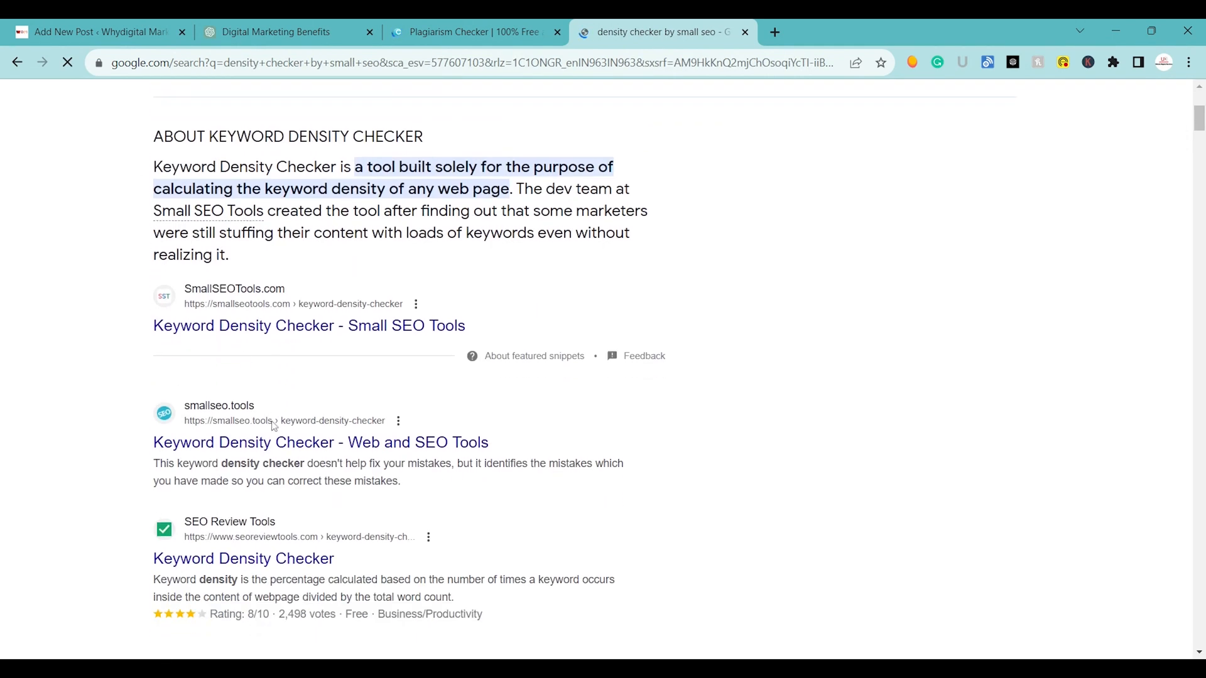
click(240, 329)
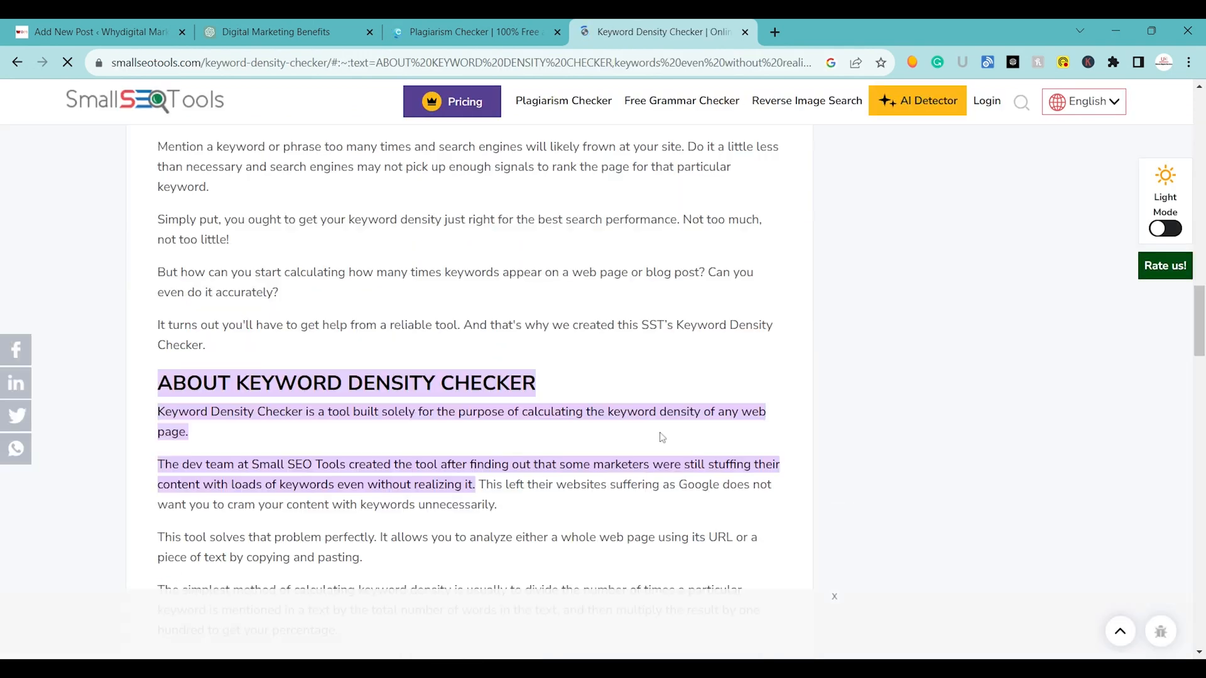
scroll(662, 438, up, 10)
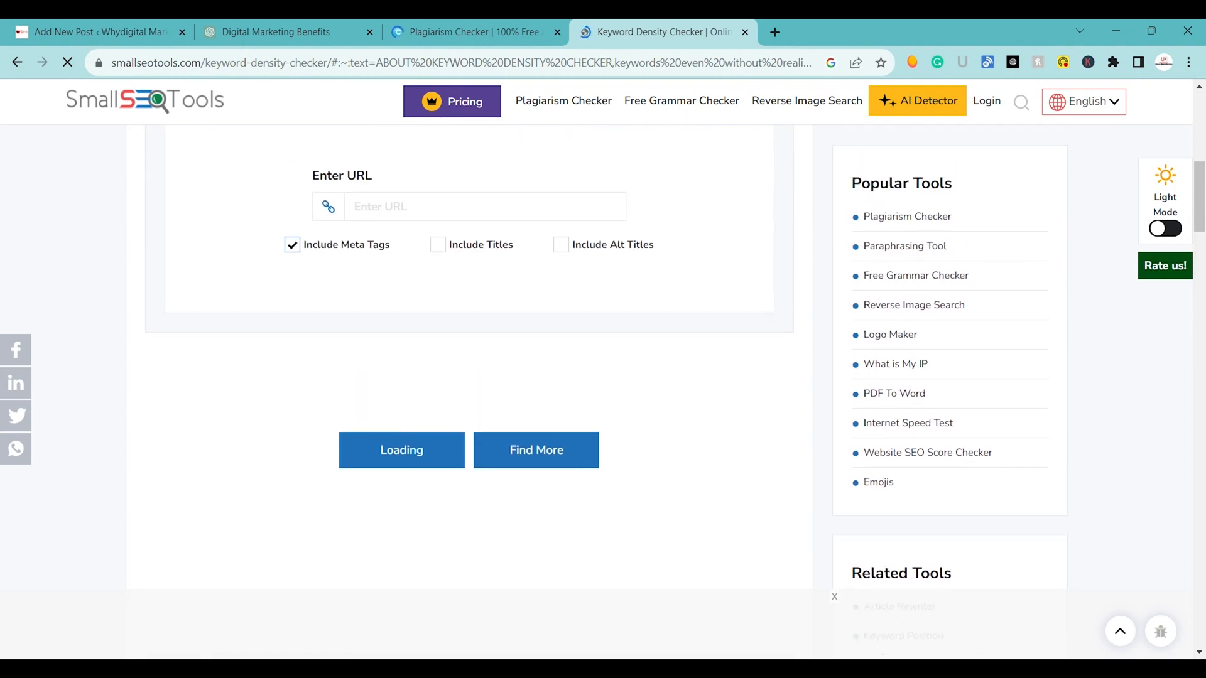
scroll(501, 352, up, 2)
scroll(501, 352, down, 3)
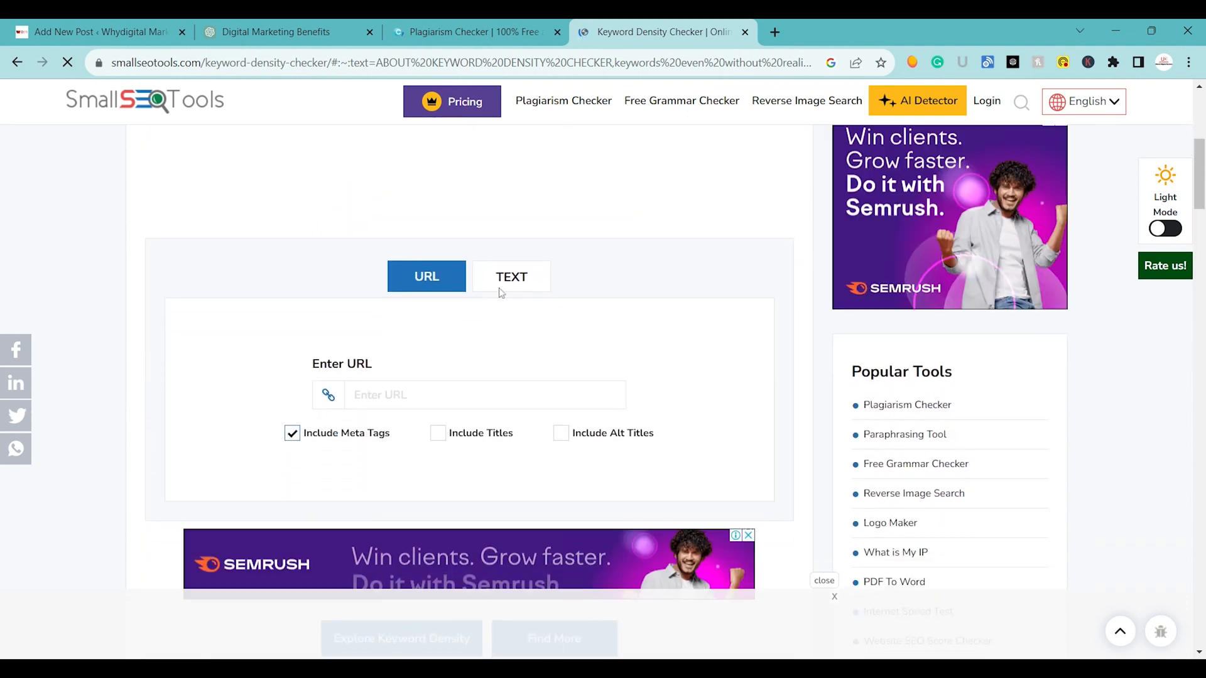
click(501, 287)
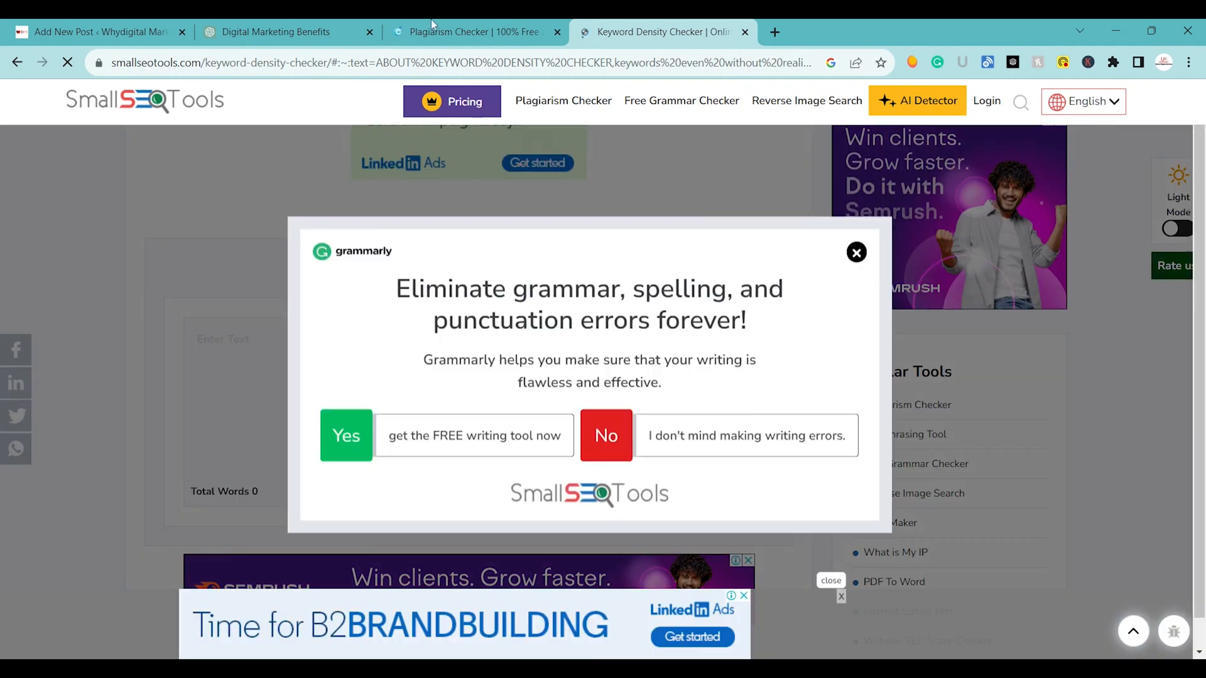
Return to the plagiarism checker and look over the scan report, dismissing the ad banner and the Grammarly pop-up.
click(496, 33)
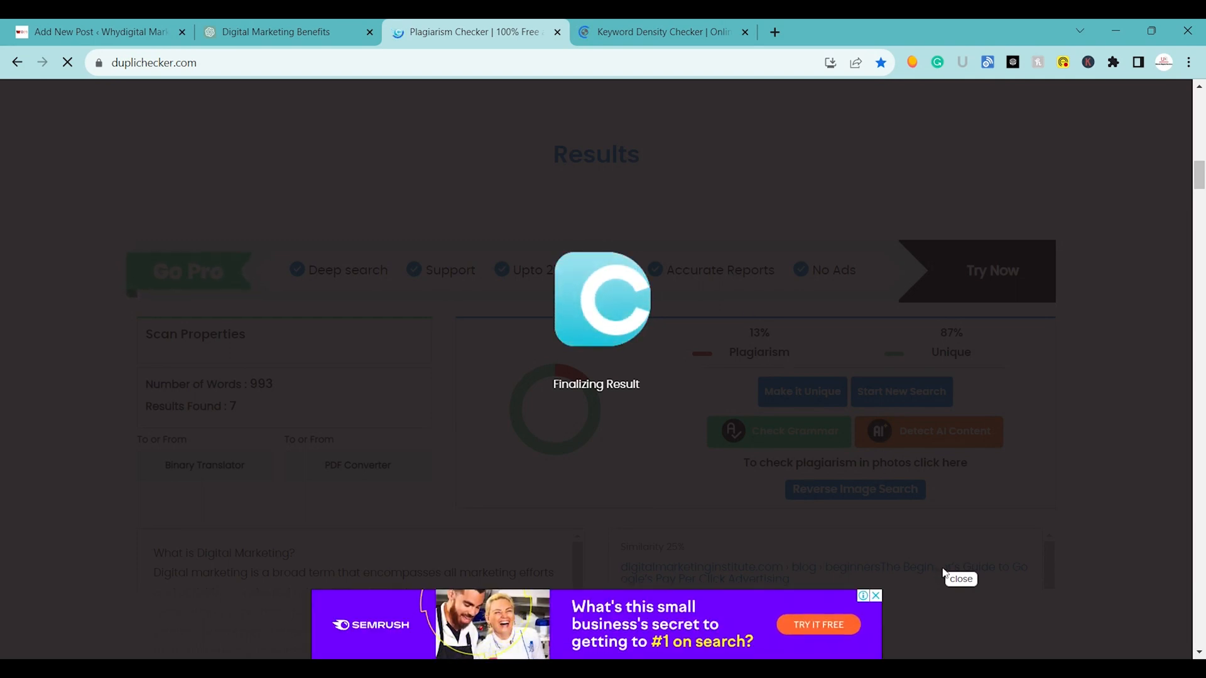
click(961, 578)
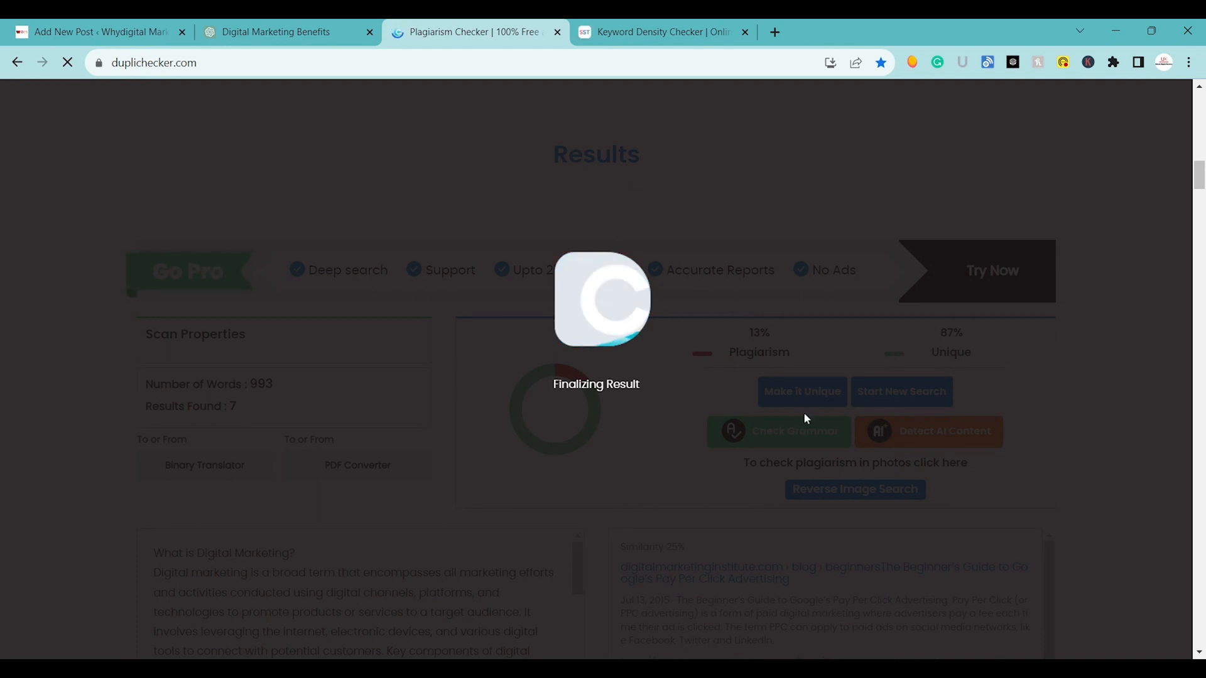
scroll(1188, 227, down, 3)
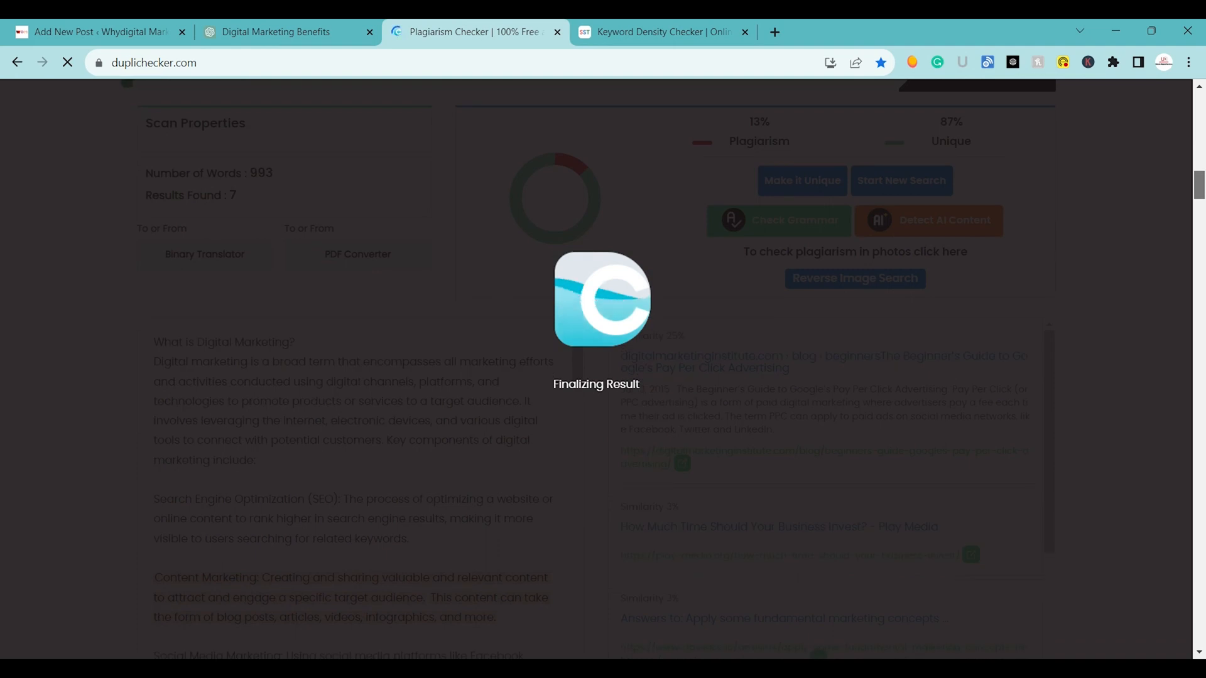
scroll(675, 370, down, 4)
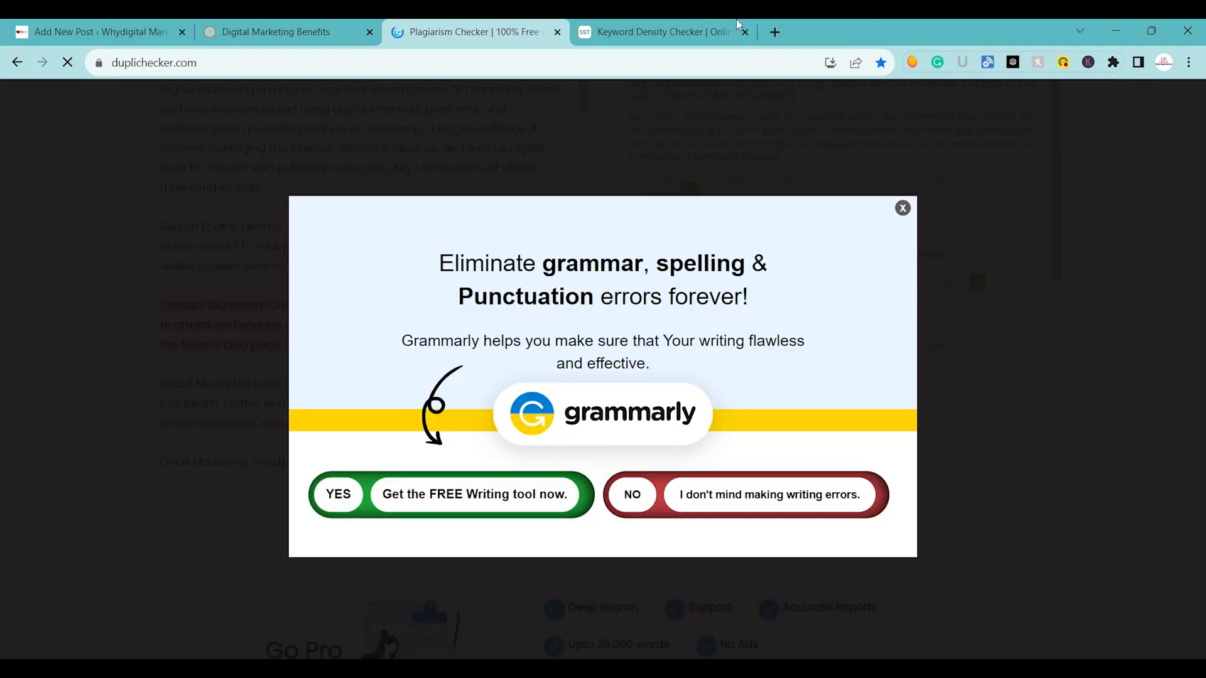
click(903, 210)
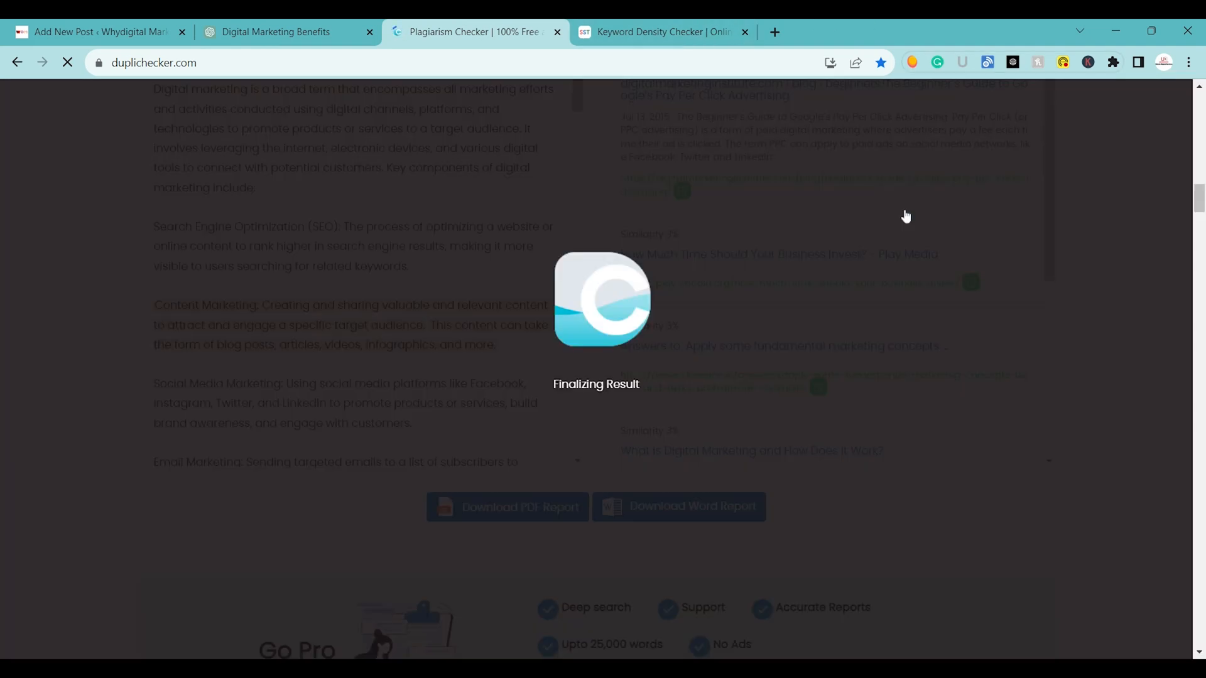
Switch back to the Keyword Density Checker and dismiss the ad and the Grammarly pop-up covering the text entry area.
click(651, 20)
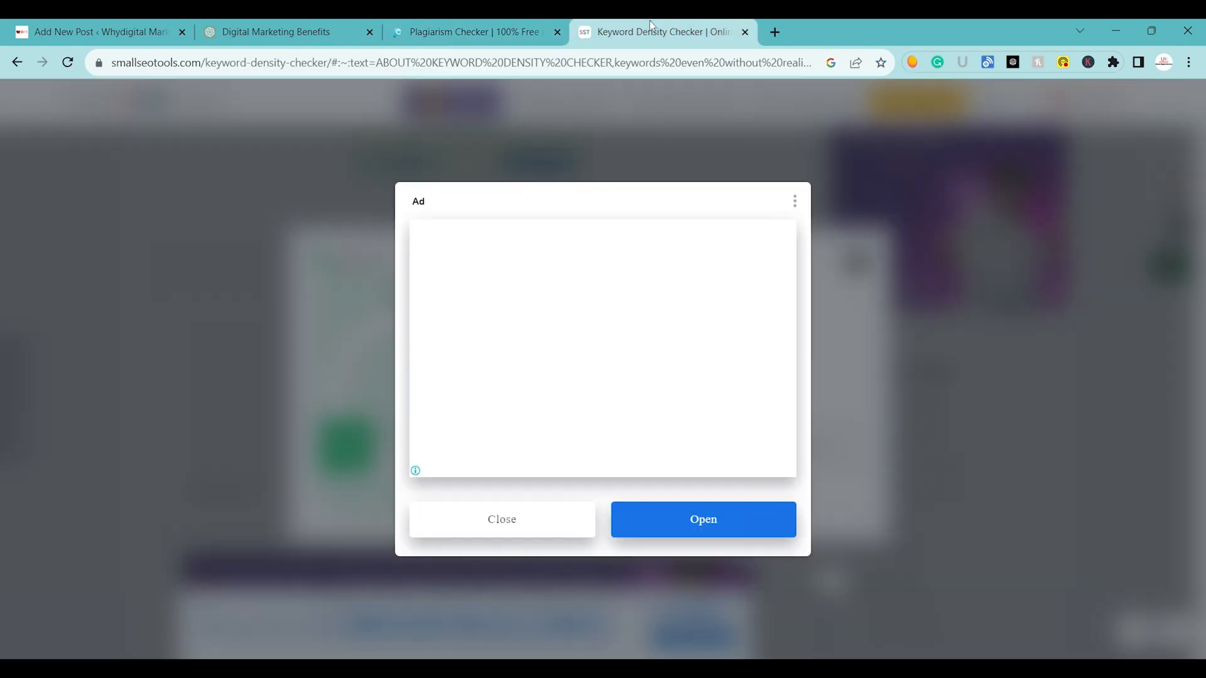
click(487, 522)
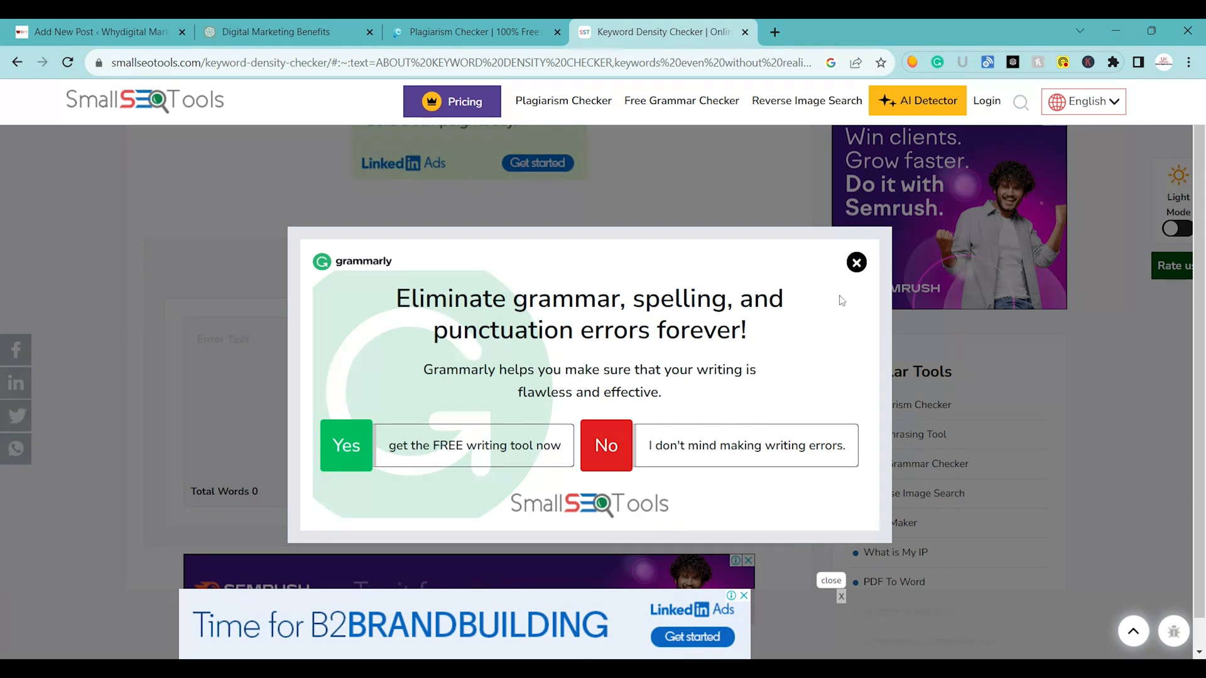
click(857, 262)
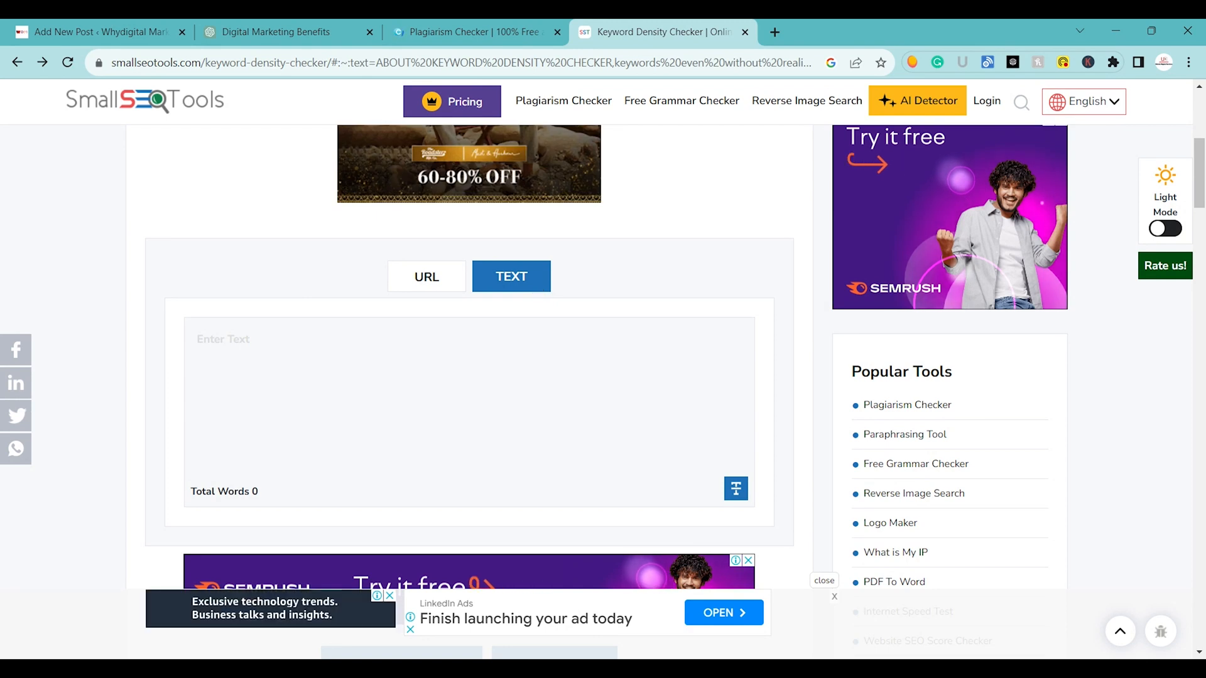
Return to the plagiarism scan report and examine the plagiarism share, the flagged passages in the text and the list of matching sources.
scroll(370, 508, down, 6)
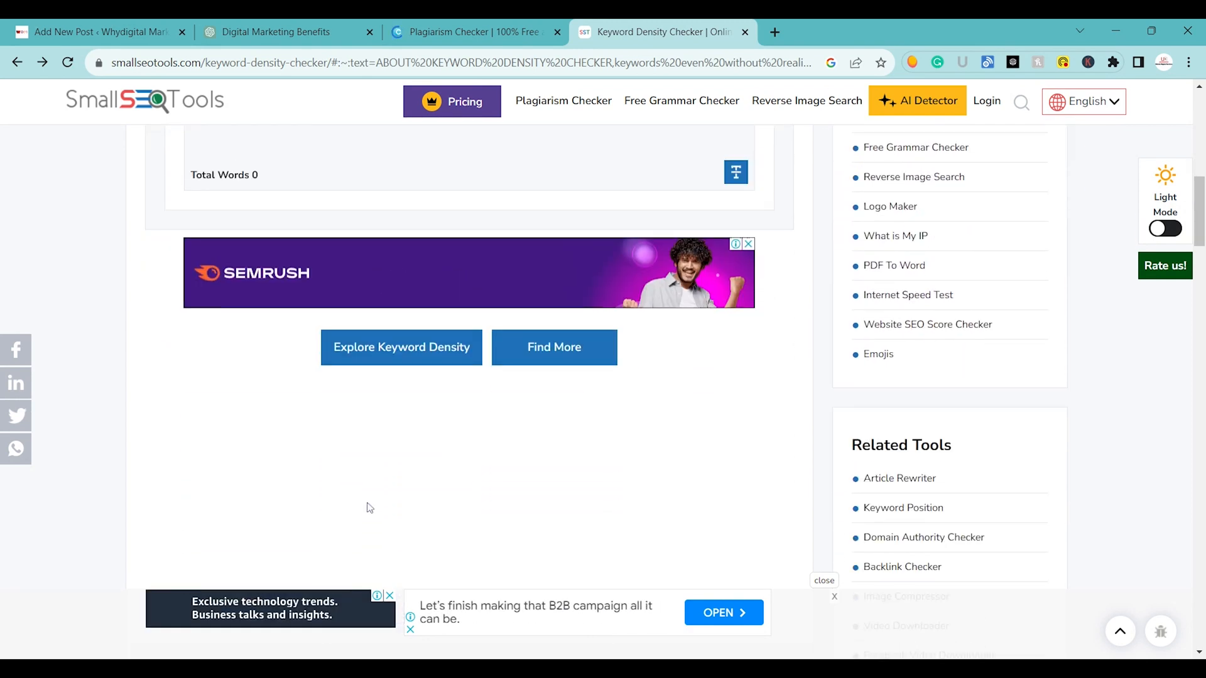
scroll(370, 508, down, 4)
click(470, 22)
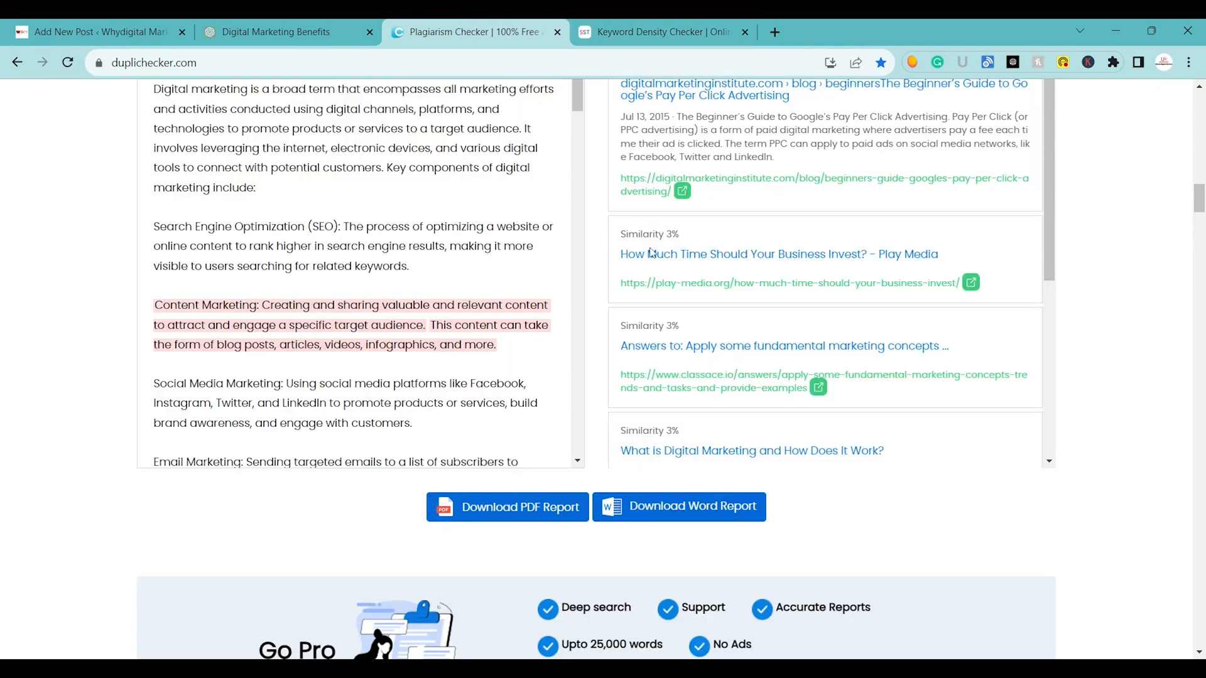
scroll(595, 369, up, 8)
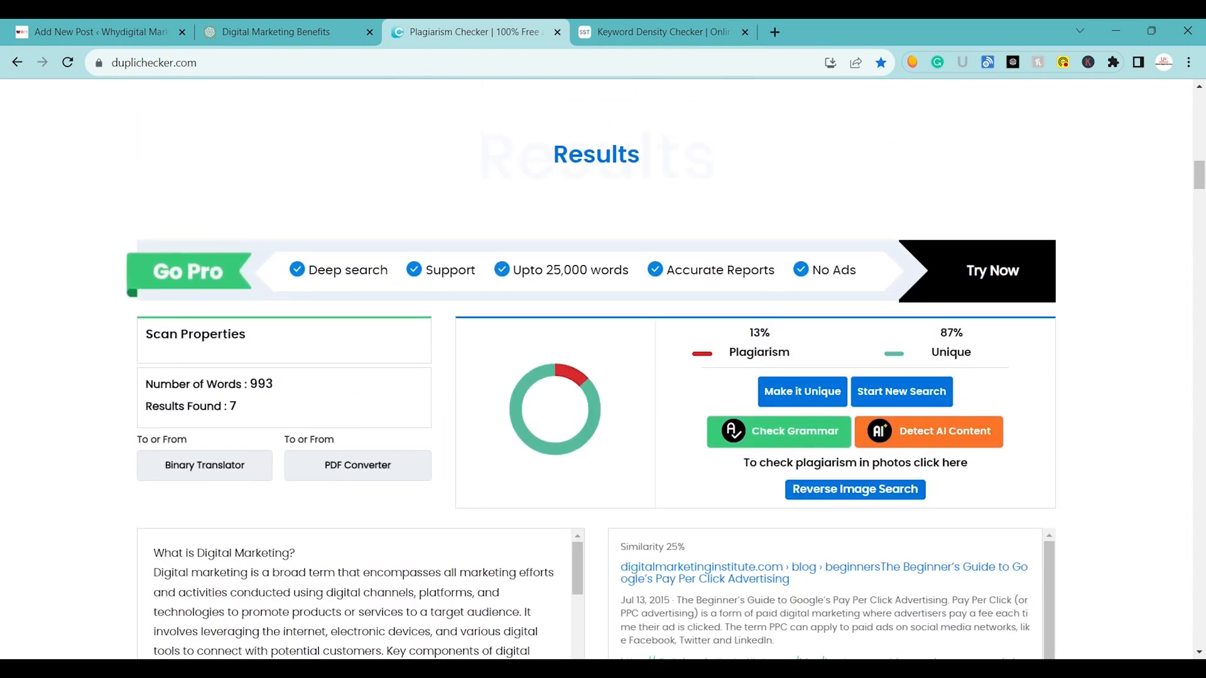
scroll(735, 539, down, 3)
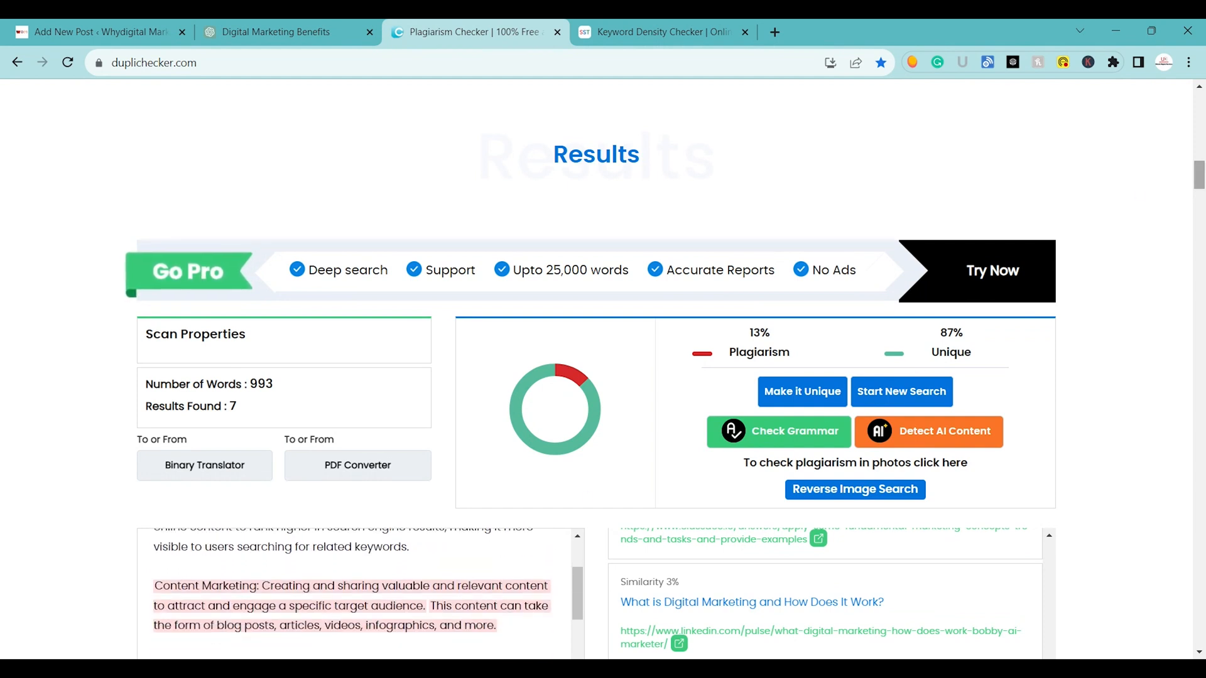
scroll(587, 498, down, 7)
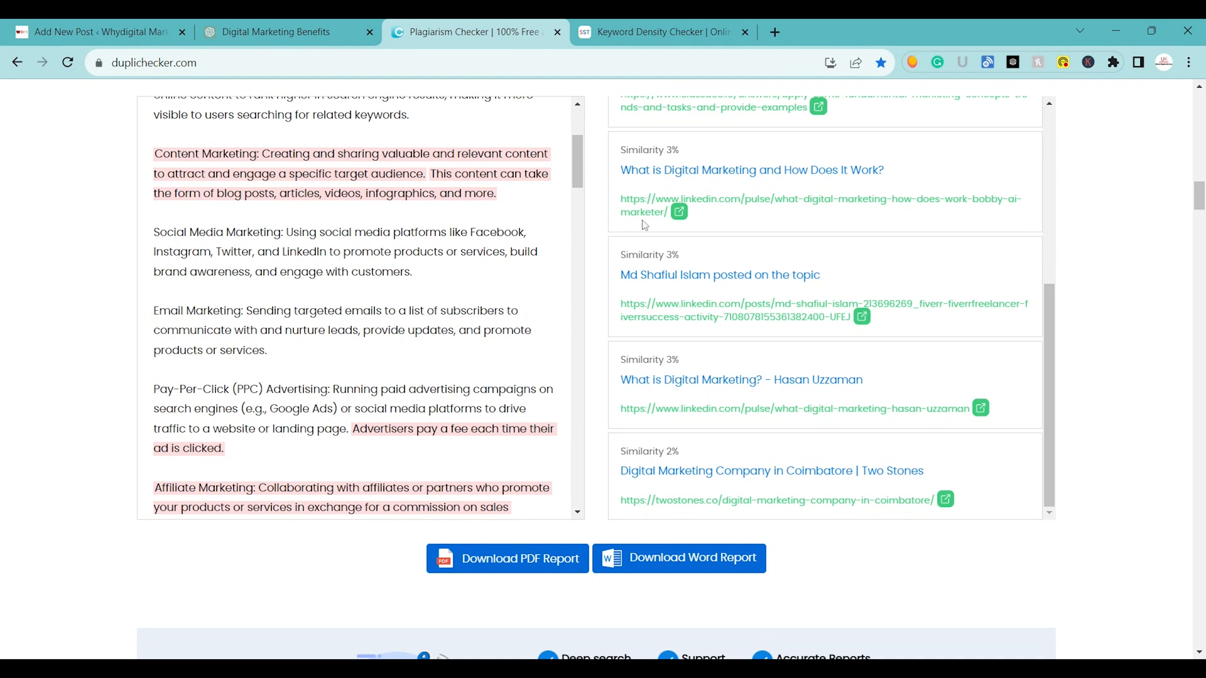
scroll(772, 231, down, 1)
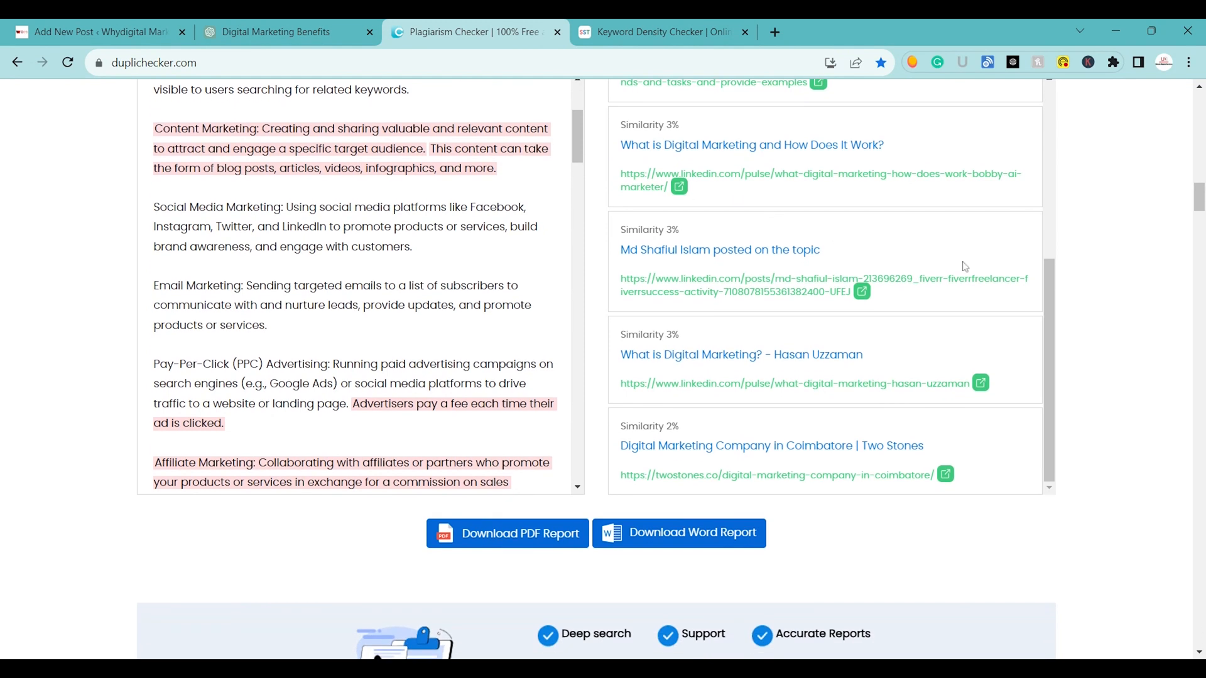
drag(1049, 299, 1051, 211)
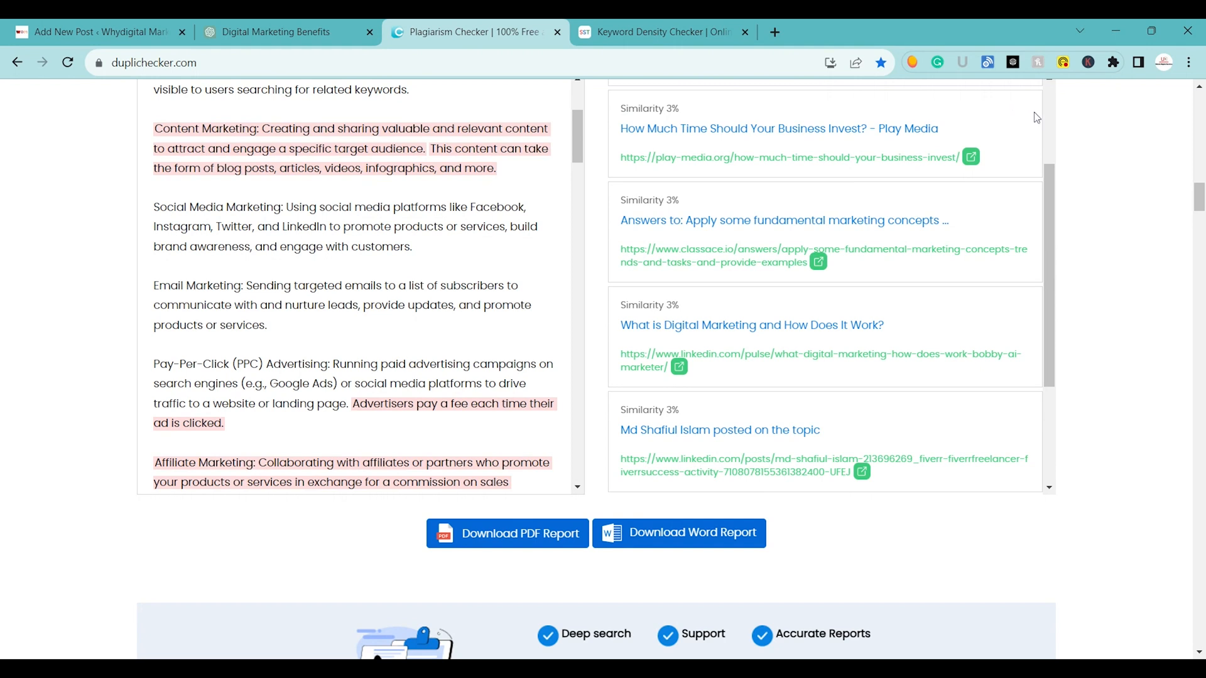
scroll(358, 283, down, 2)
scroll(361, 286, down, 10)
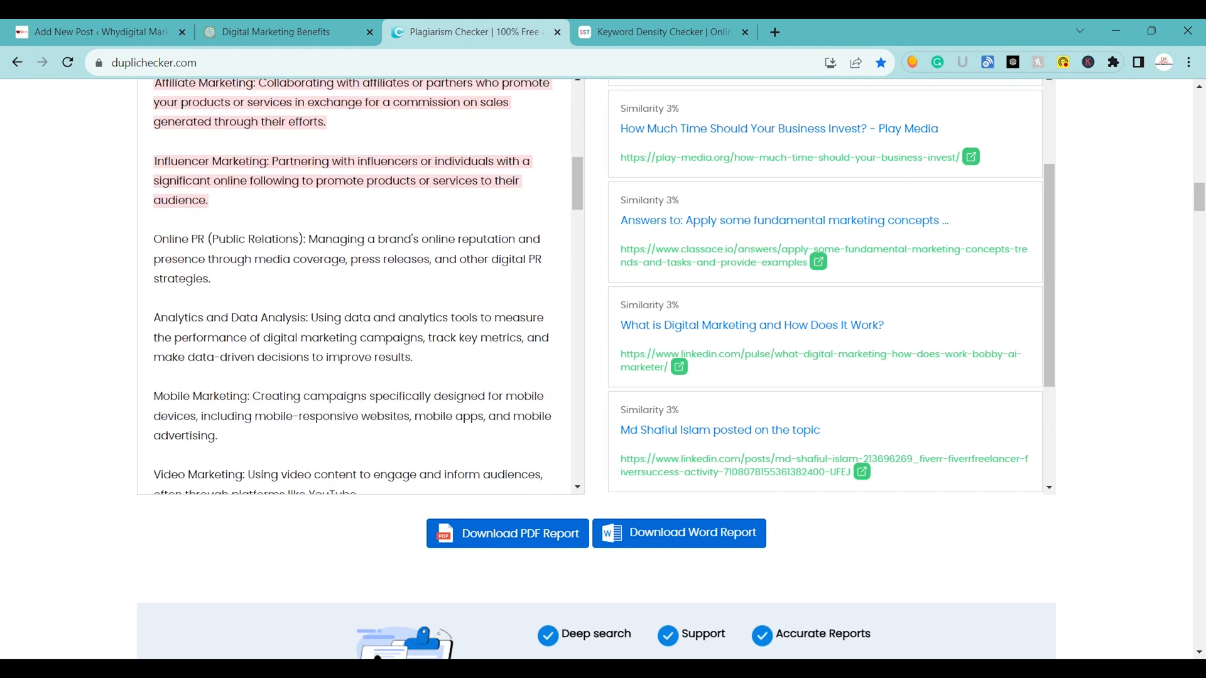
scroll(361, 286, up, 6)
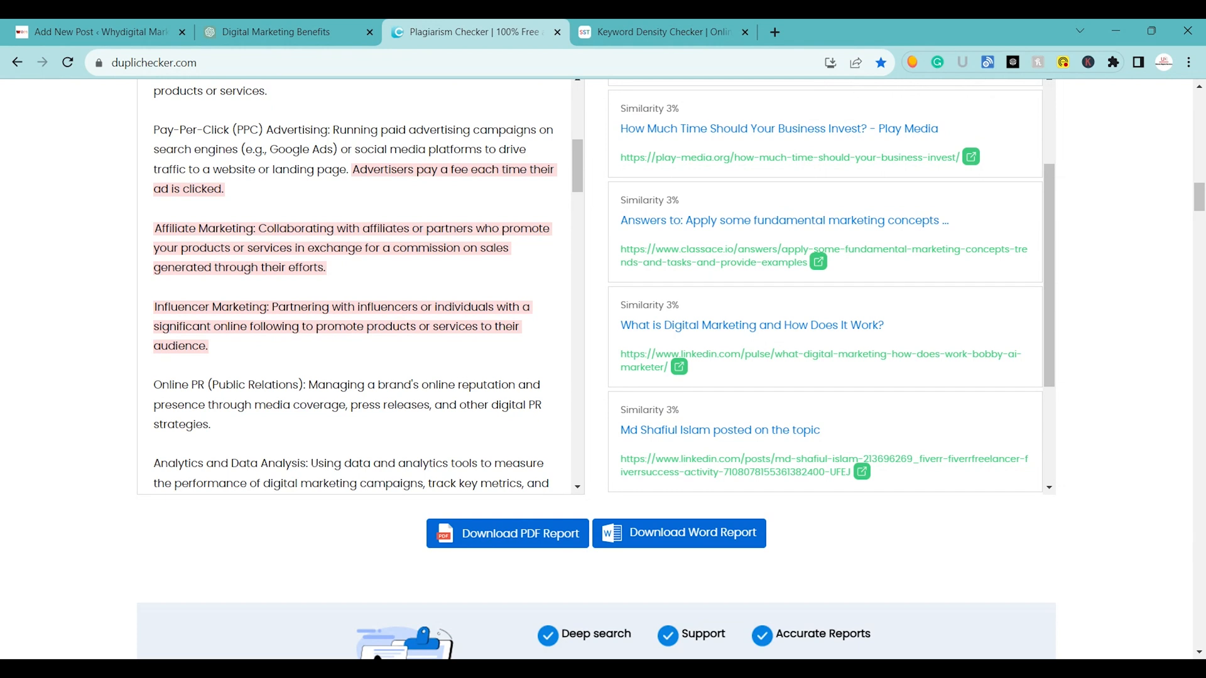
Highlight the flagged description of Influencer Marketing in the plagiarism report's text.
drag(272, 307, 286, 359)
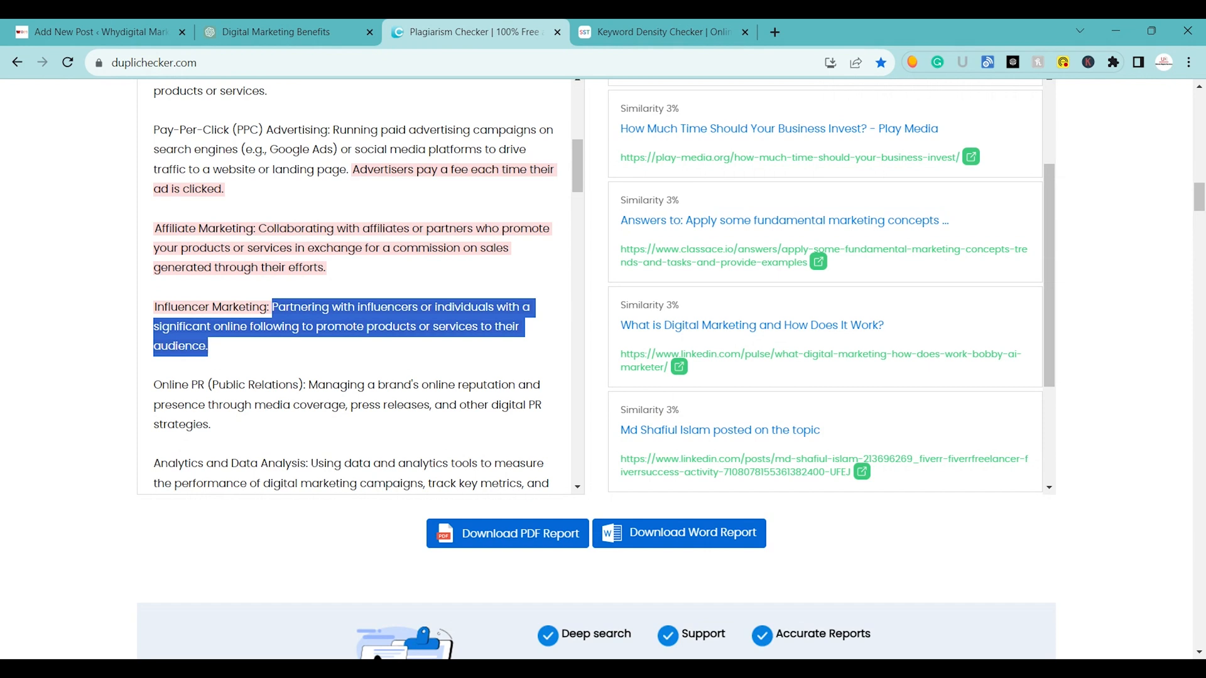
click(702, 654)
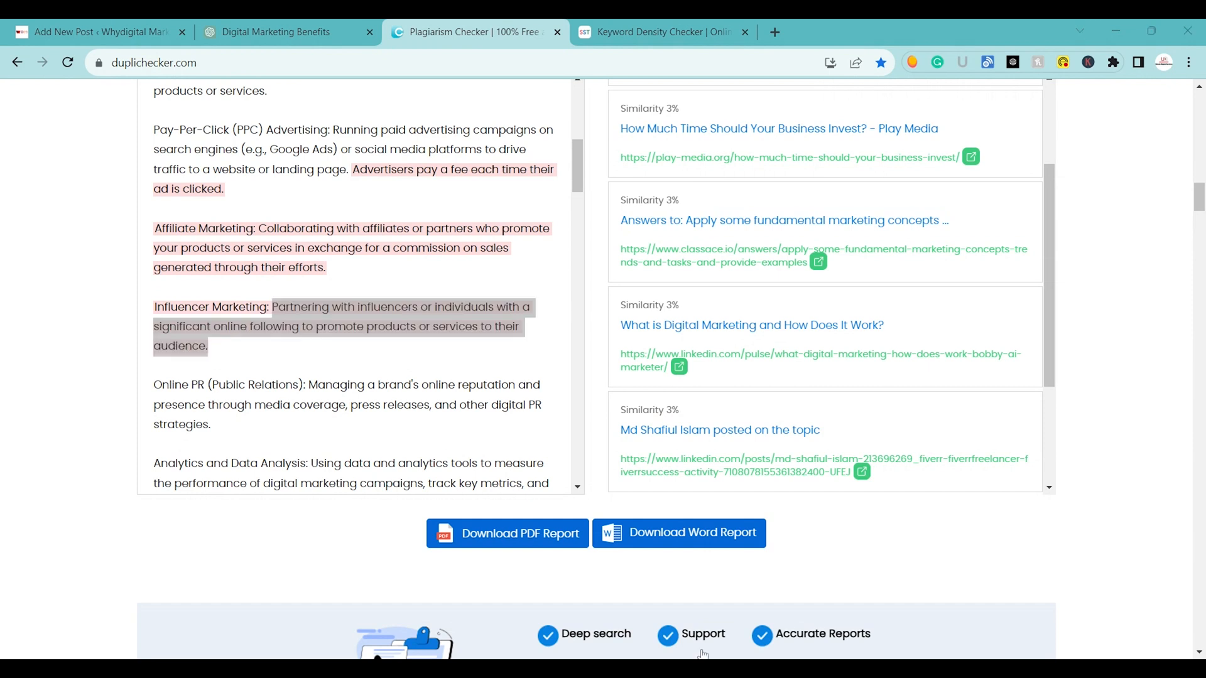
click(703, 654)
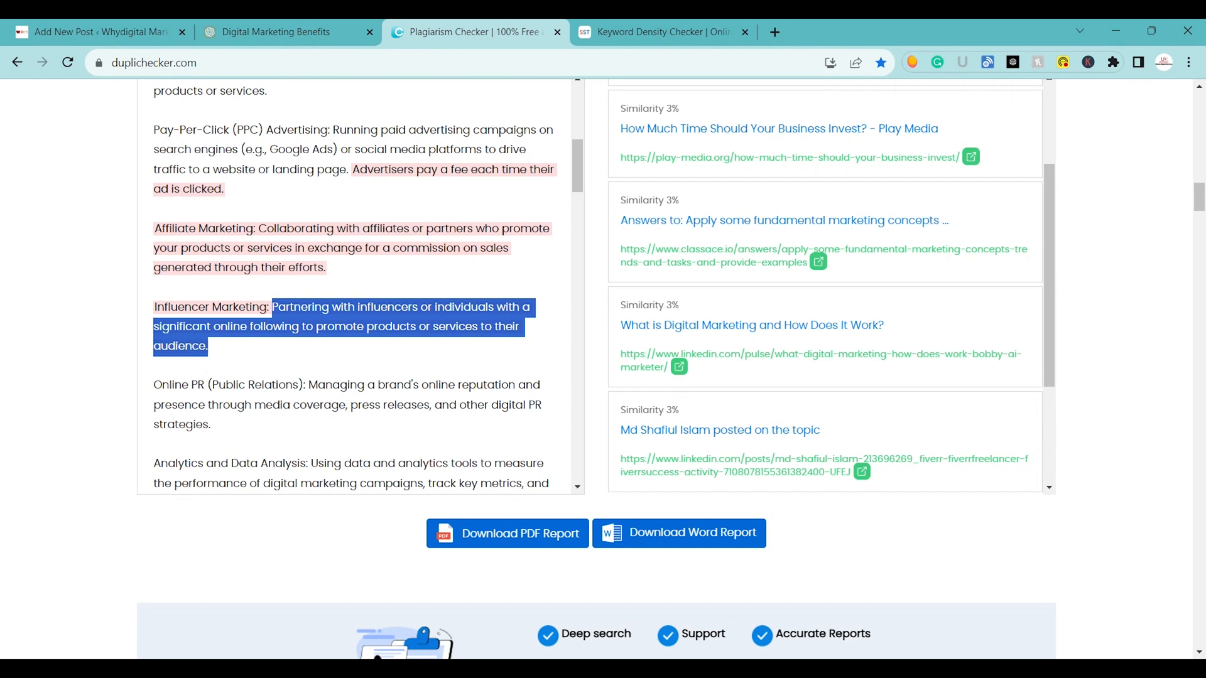
Copy the entire article text from the plagiarism checker's input box and paste it into the Keyword Density Checker's text area.
scroll(477, 452, up, 12)
scroll(477, 452, up, 10)
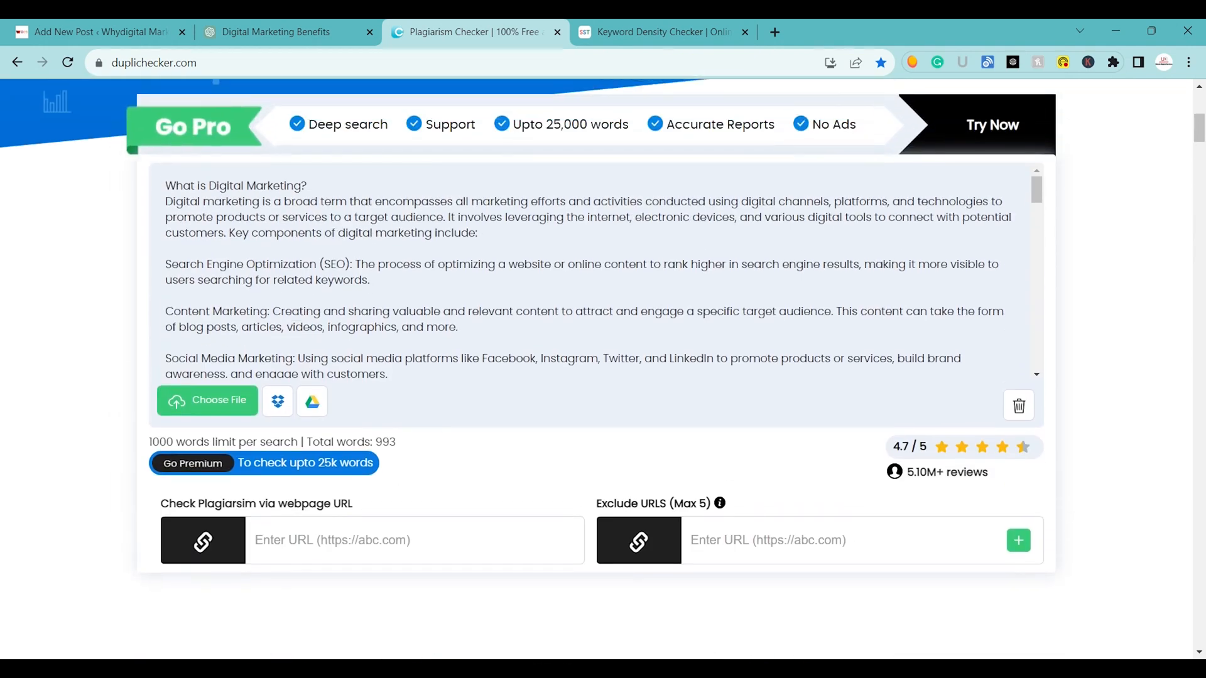
key(ctrl+a)
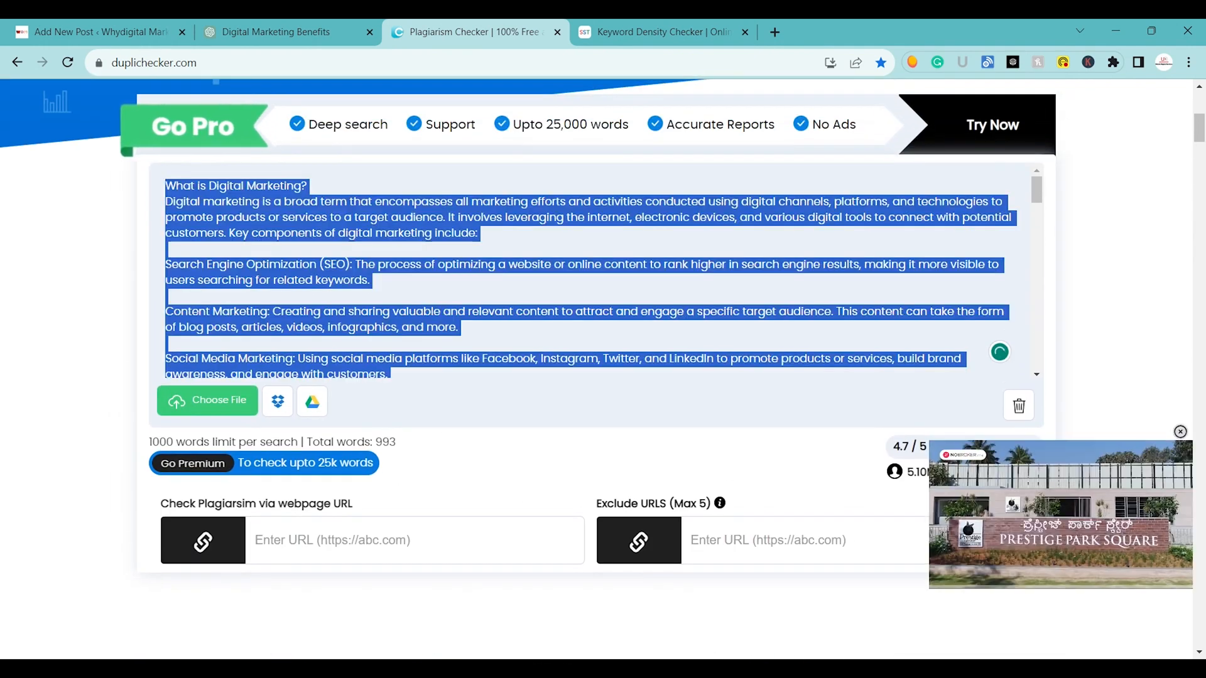
click(662, 21)
scroll(400, 343, up, 3)
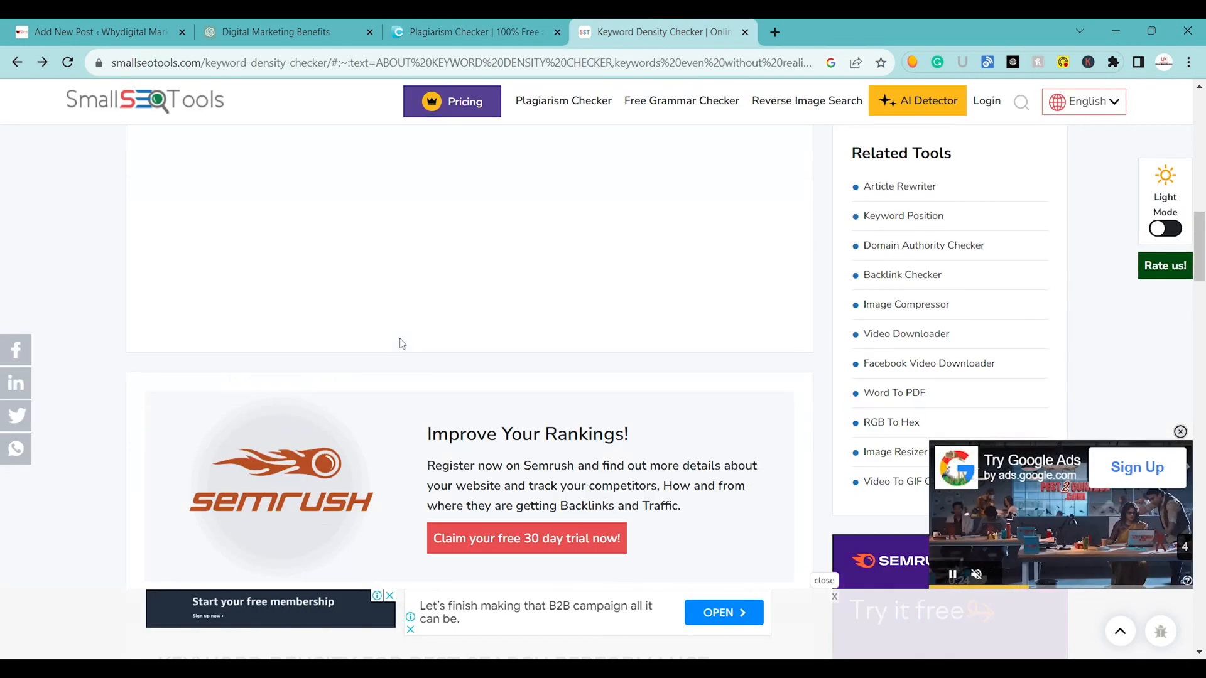
scroll(402, 344, up, 6)
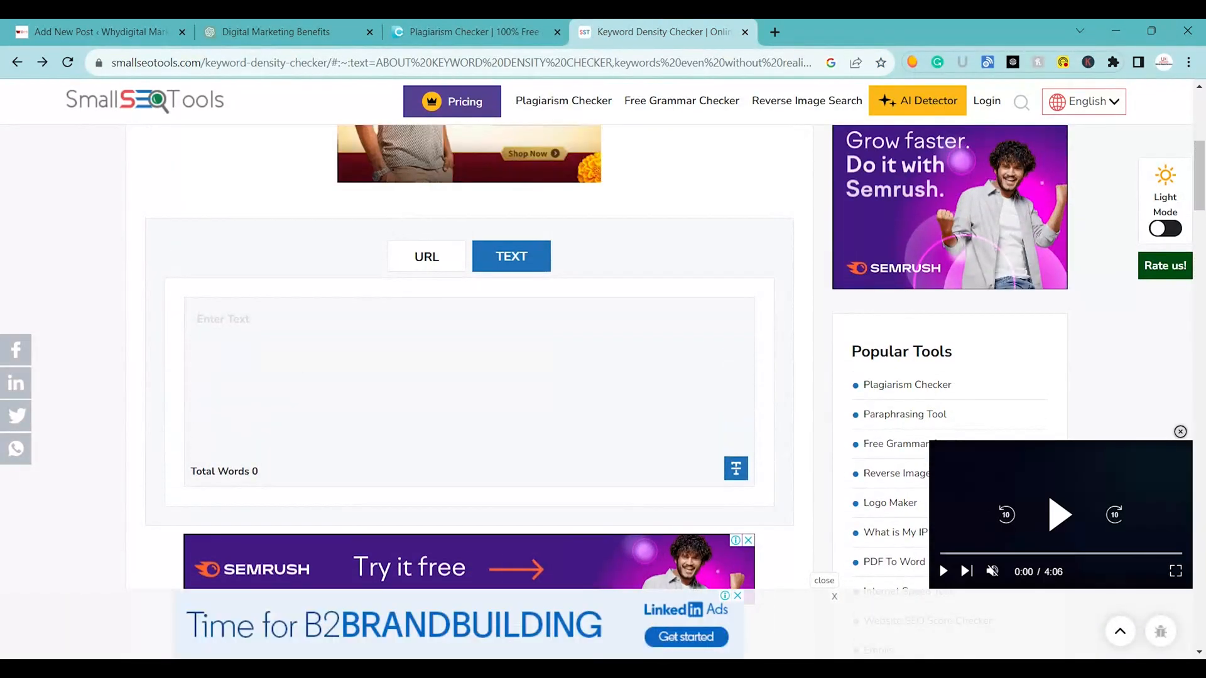
click(402, 344)
key(ctrl+v)
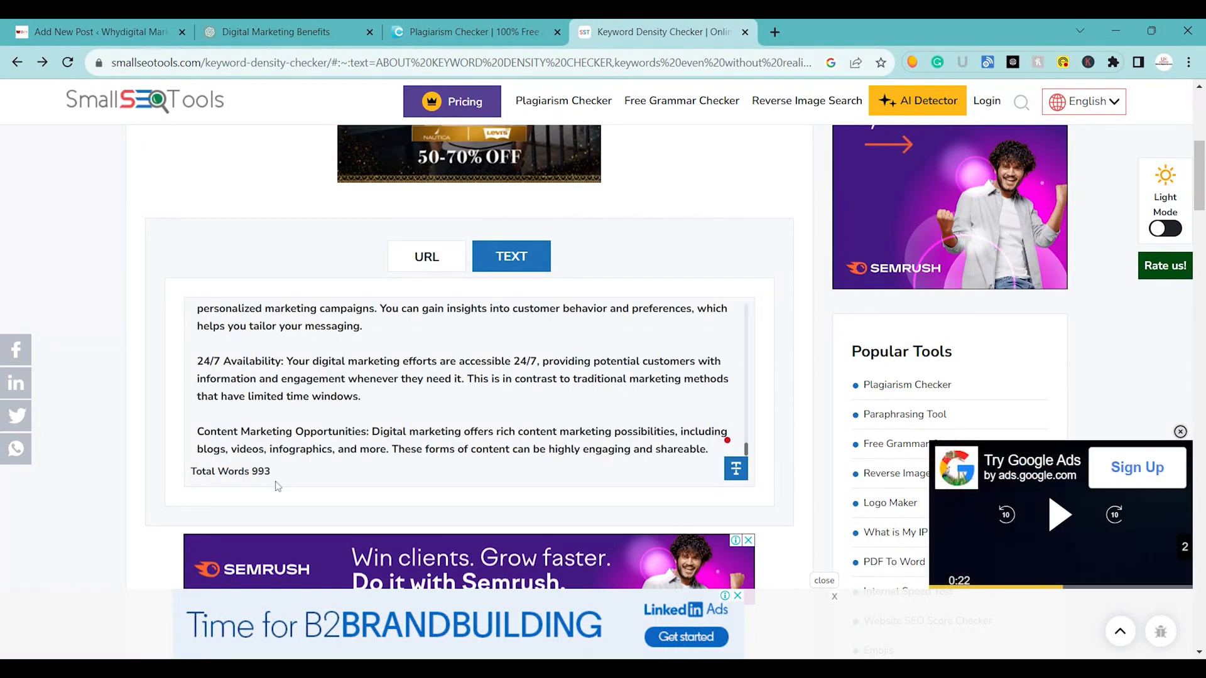
Check the word count of the pasted article and run the keyword density analysis.
mouse_move(272, 472)
mouse_down()
mouse_move(191, 473)
mouse_move(293, 480)
mouse_up()
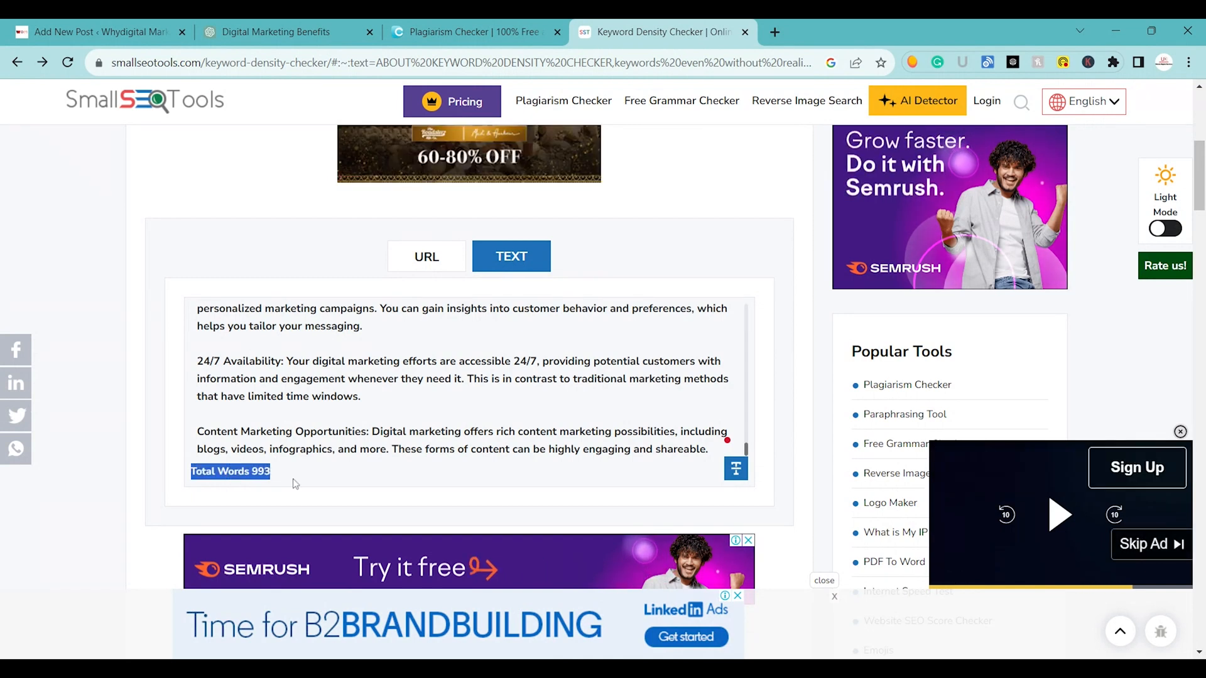
click(439, 479)
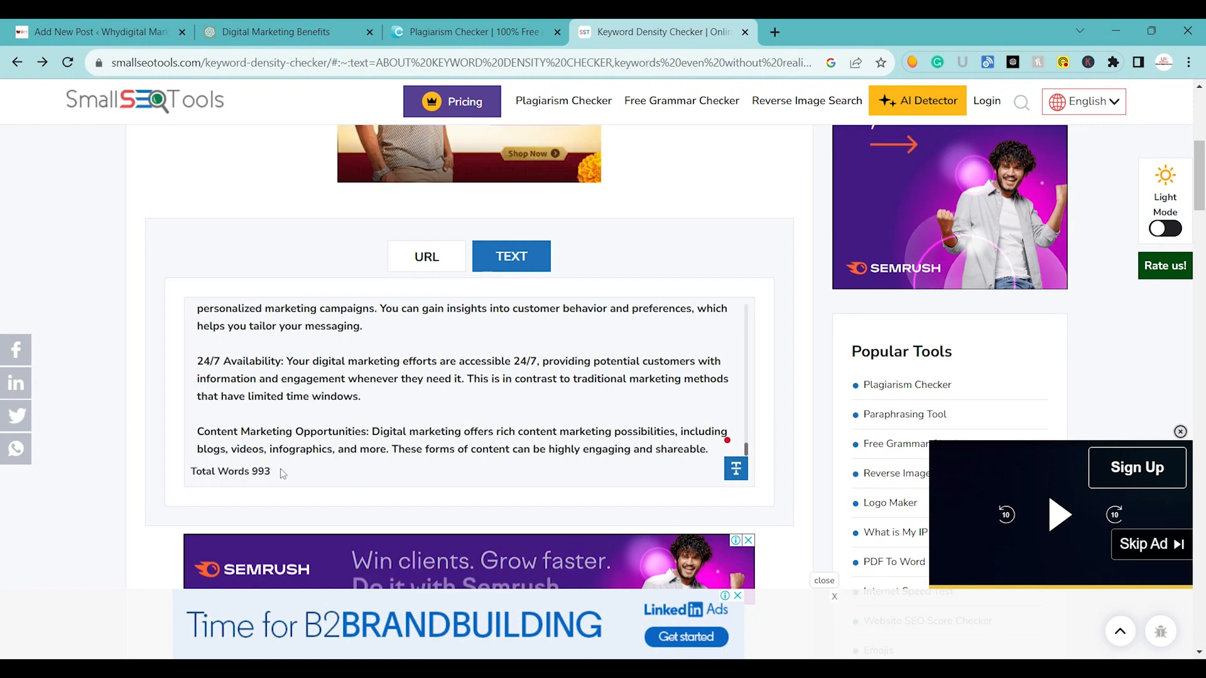
scroll(295, 452, down, 4)
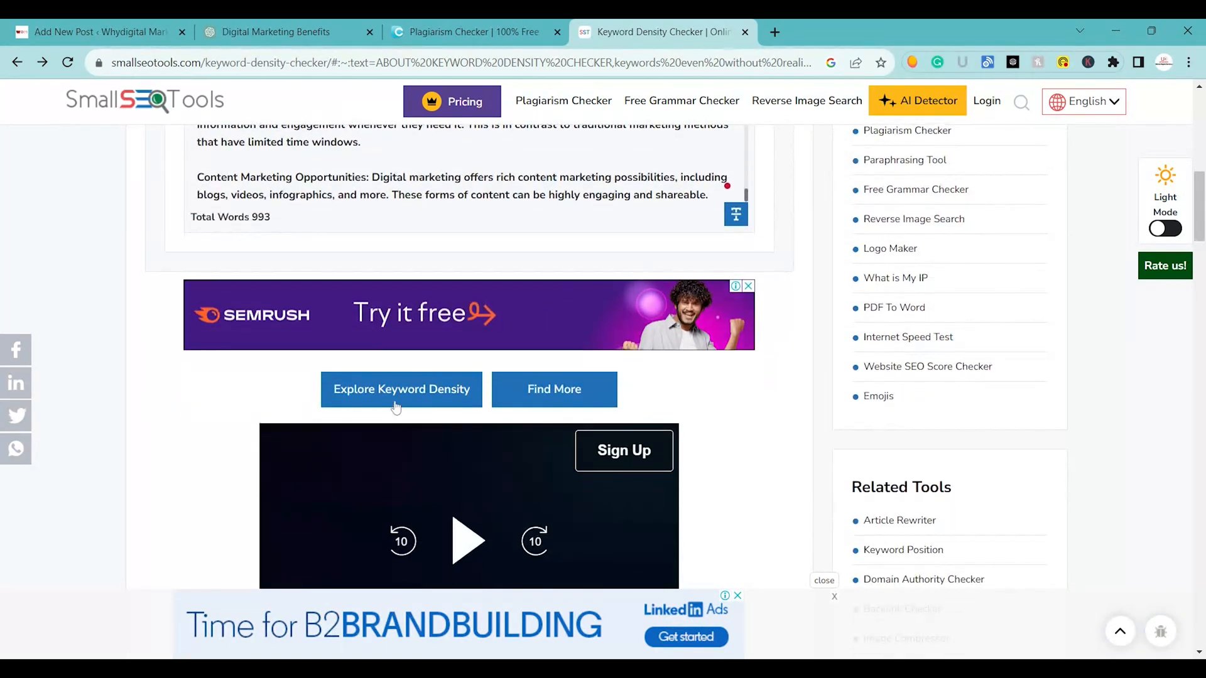
click(397, 394)
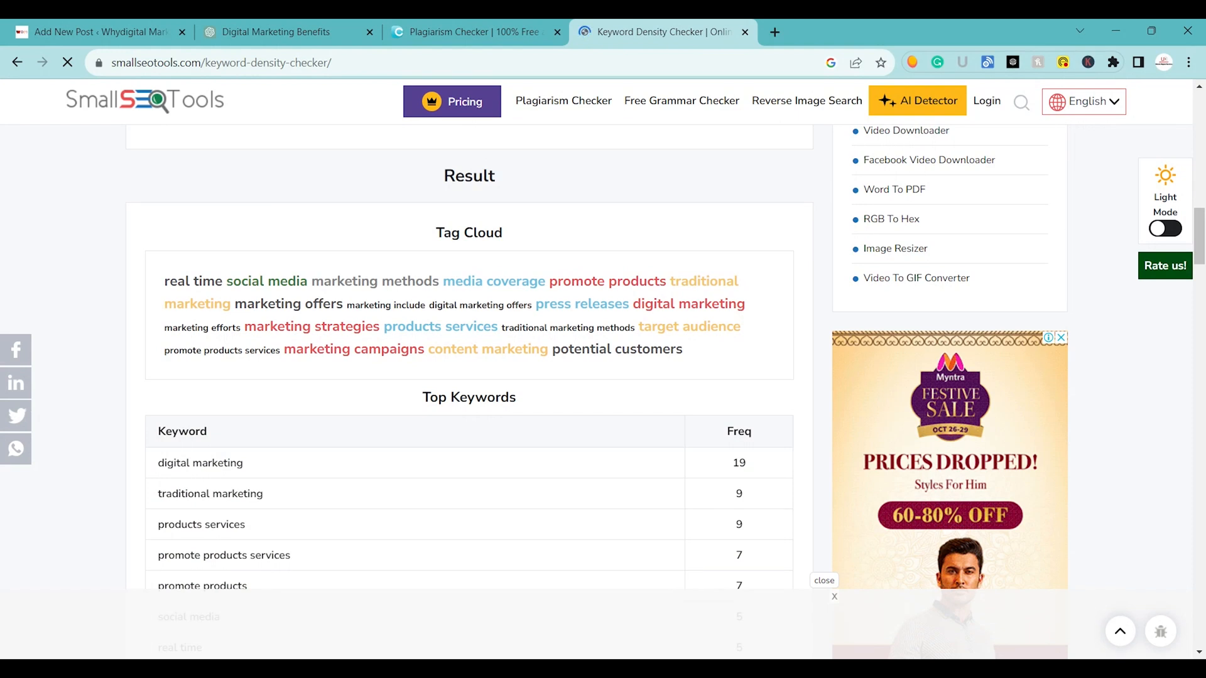
Examine the tag cloud and the Top Keywords frequency table in the density results.
scroll(558, 318, down, 3)
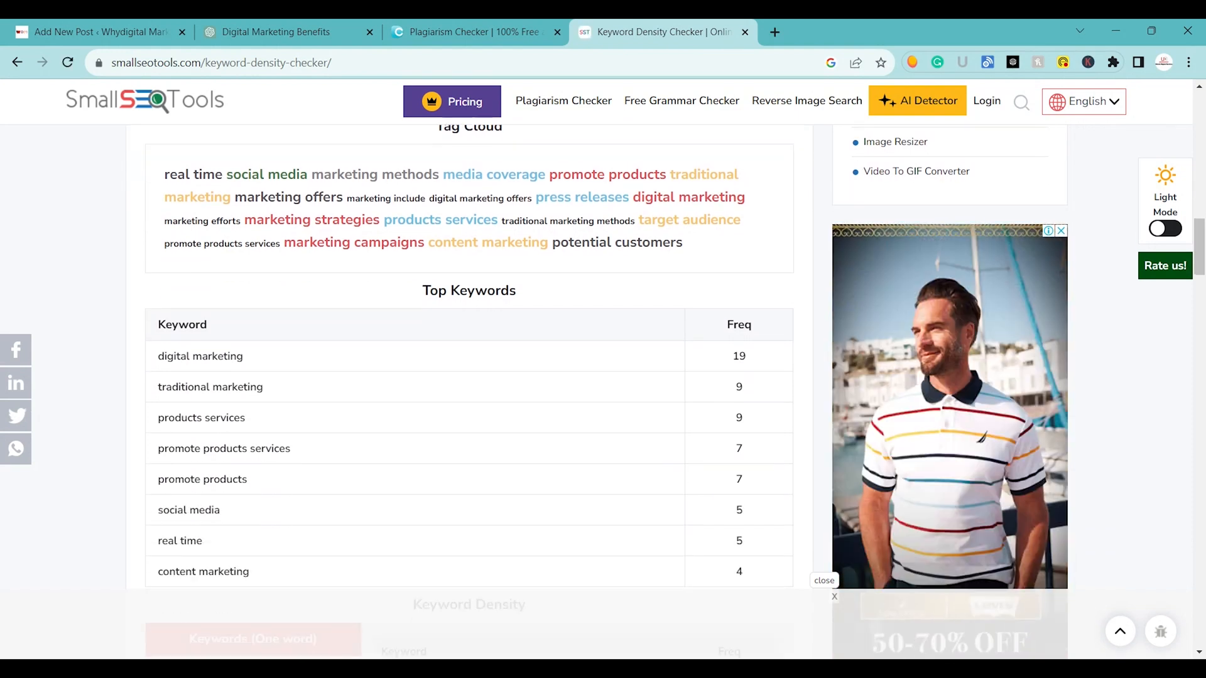
scroll(557, 318, down, 1)
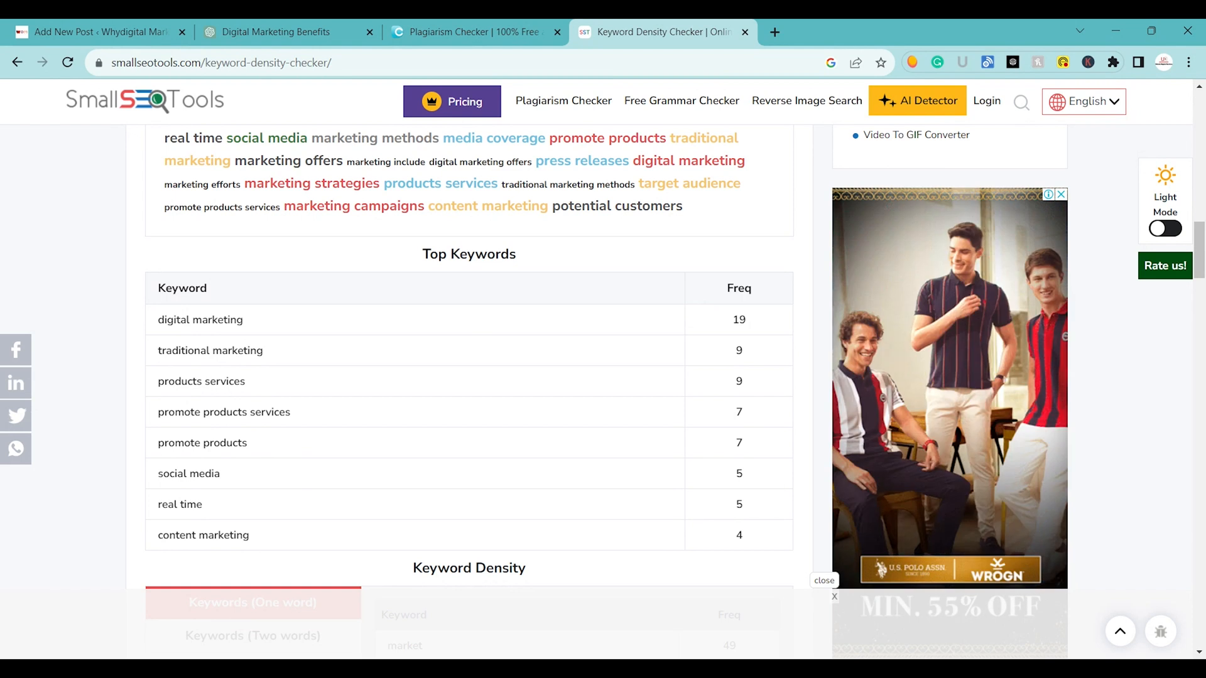
scroll(469, 376, up, 3)
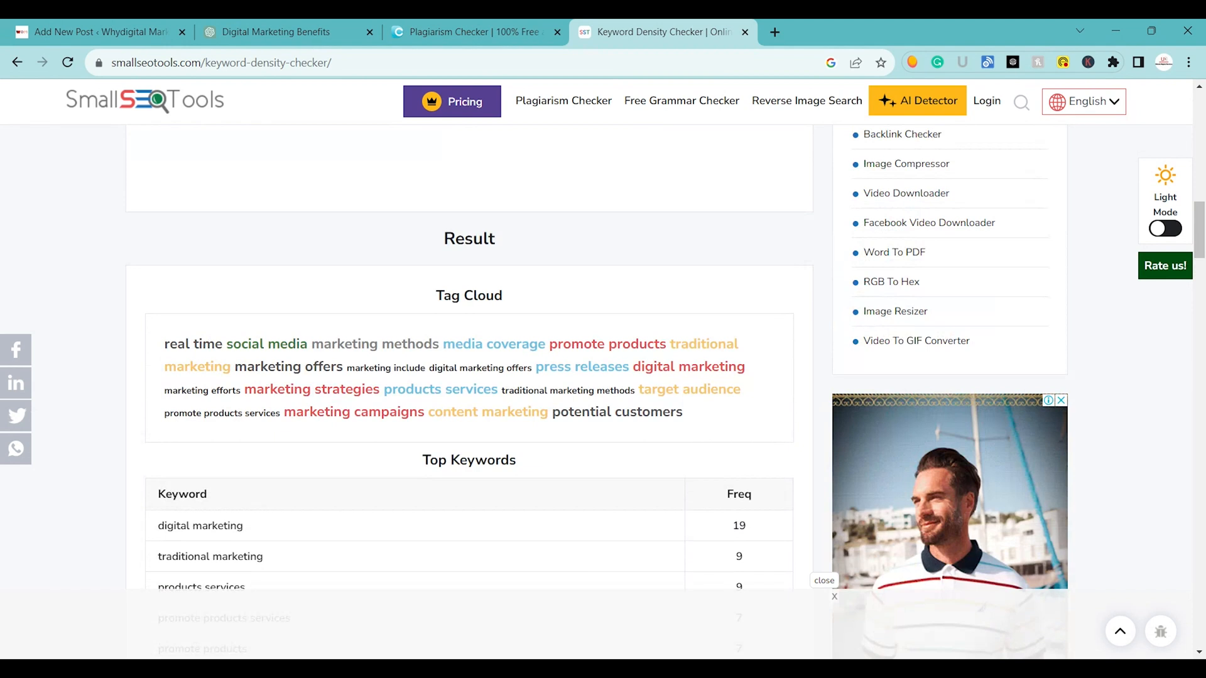
scroll(469, 377, down, 3)
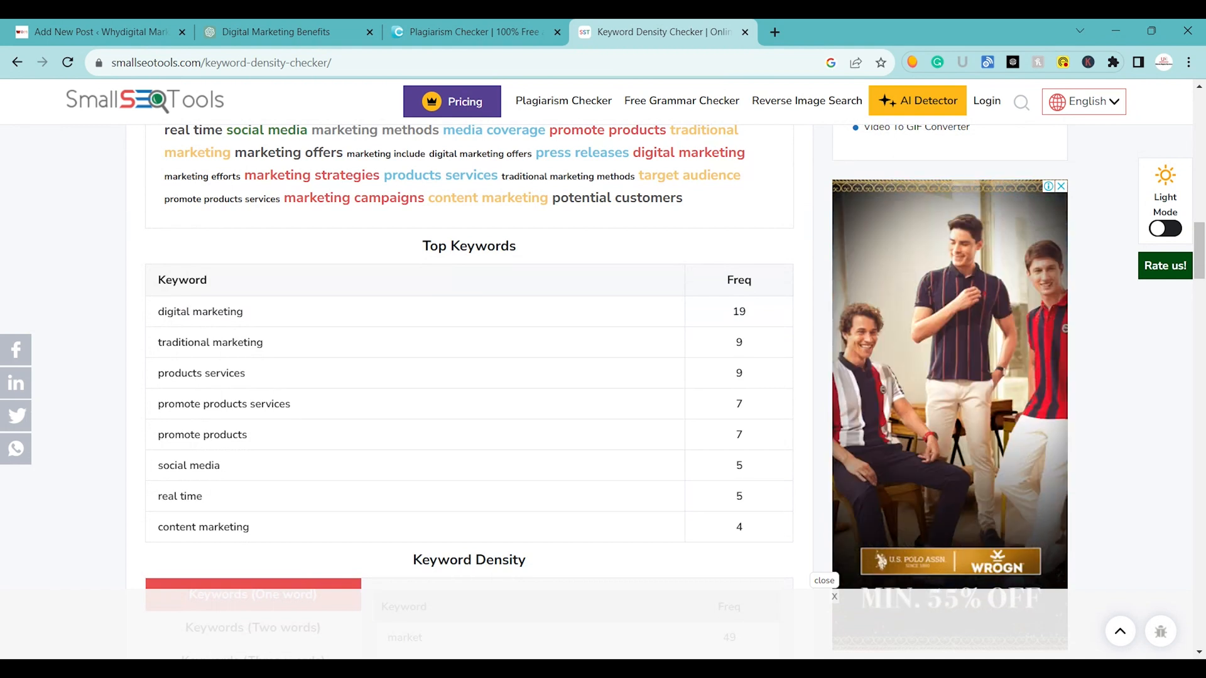
scroll(469, 377, down, 5)
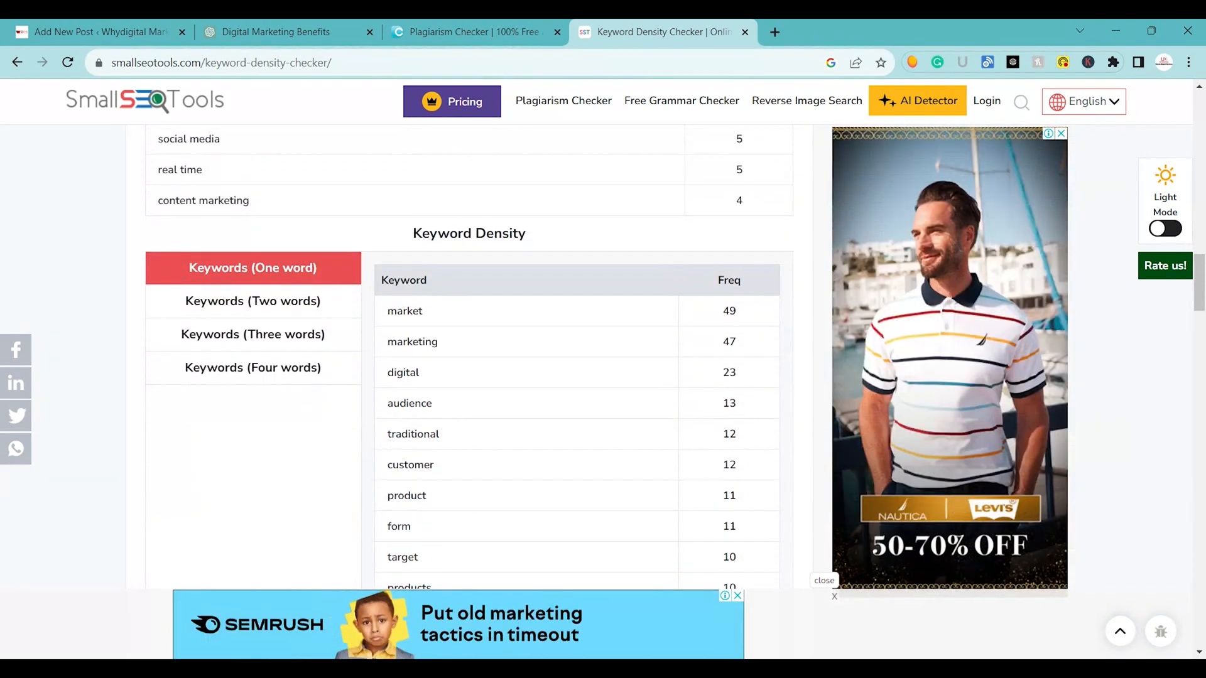
Go through the Keyword Density lists for two-word, three-word and four-word keywords, ending on the one-word list.
click(269, 304)
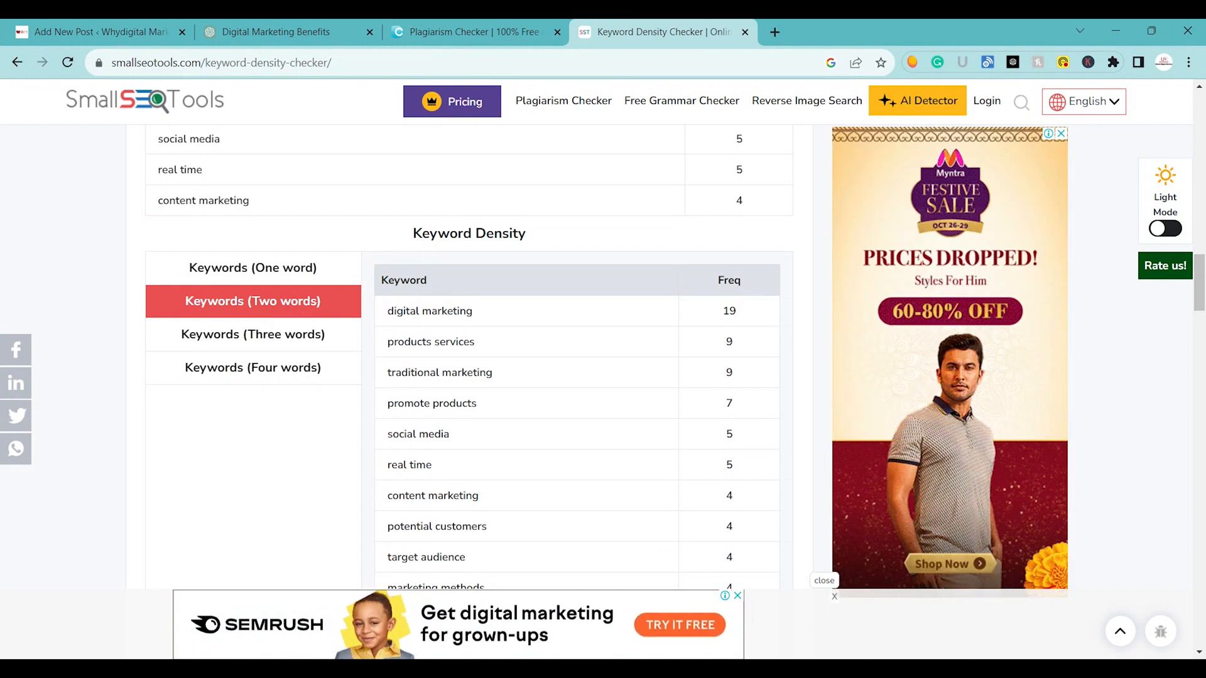
scroll(269, 312, down, 1)
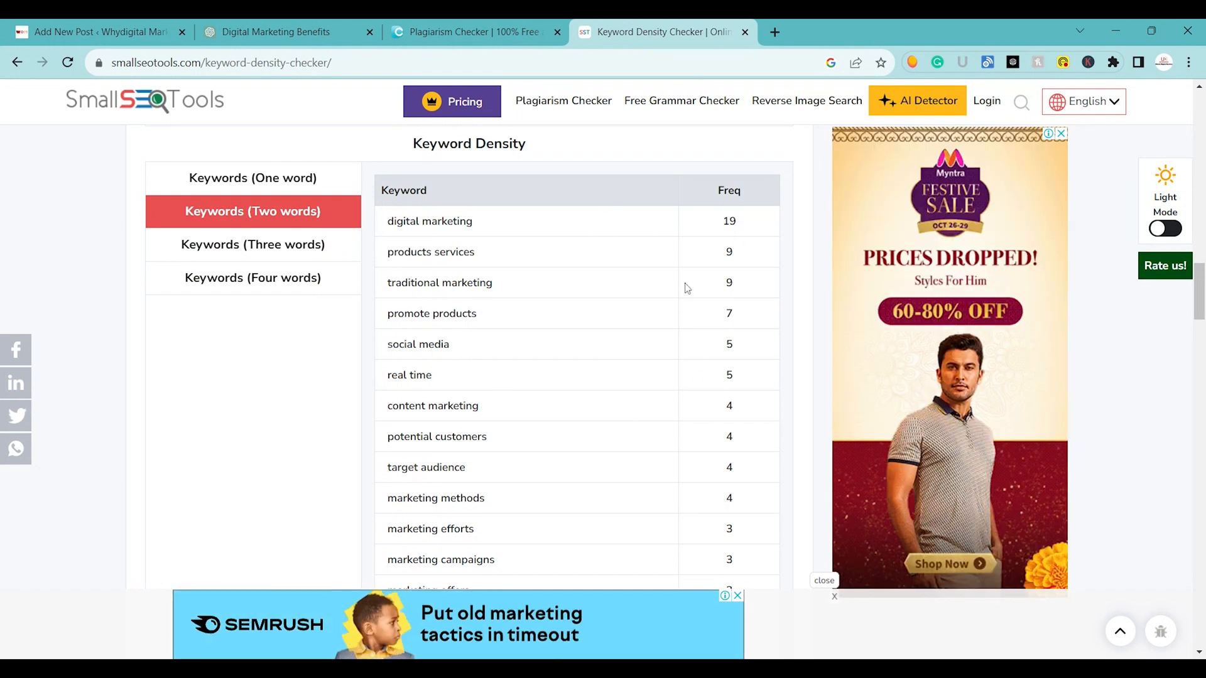
click(233, 244)
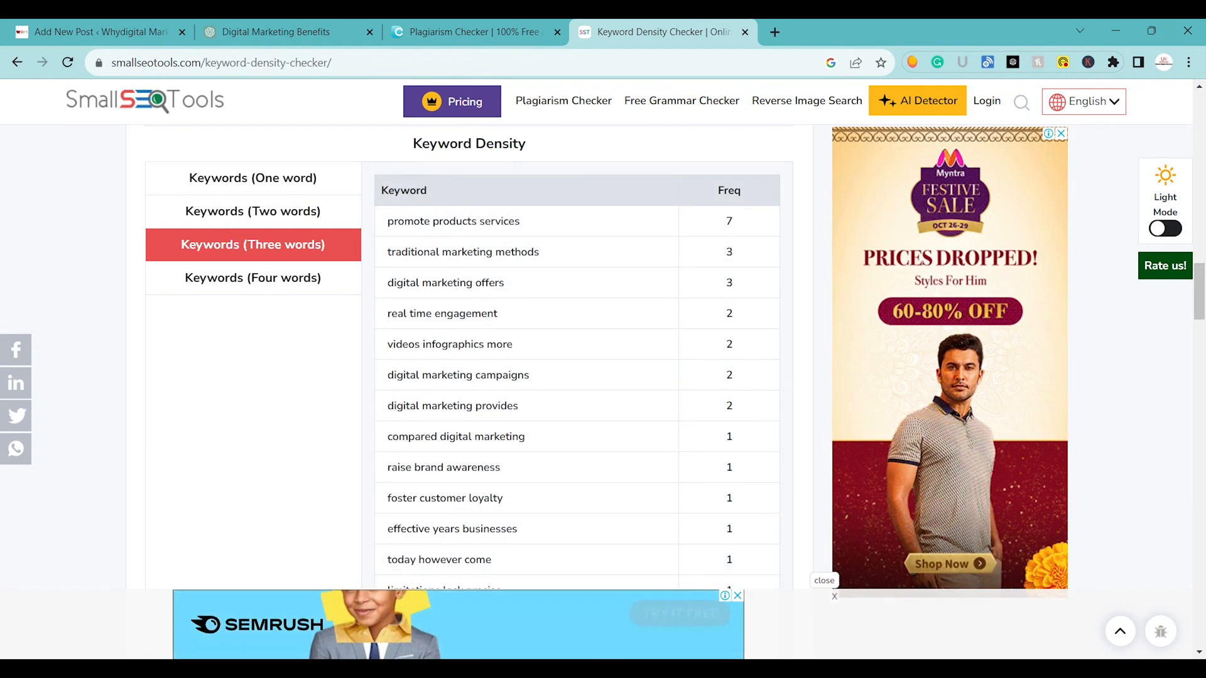
scroll(605, 491, down, 1)
scroll(605, 491, up, 2)
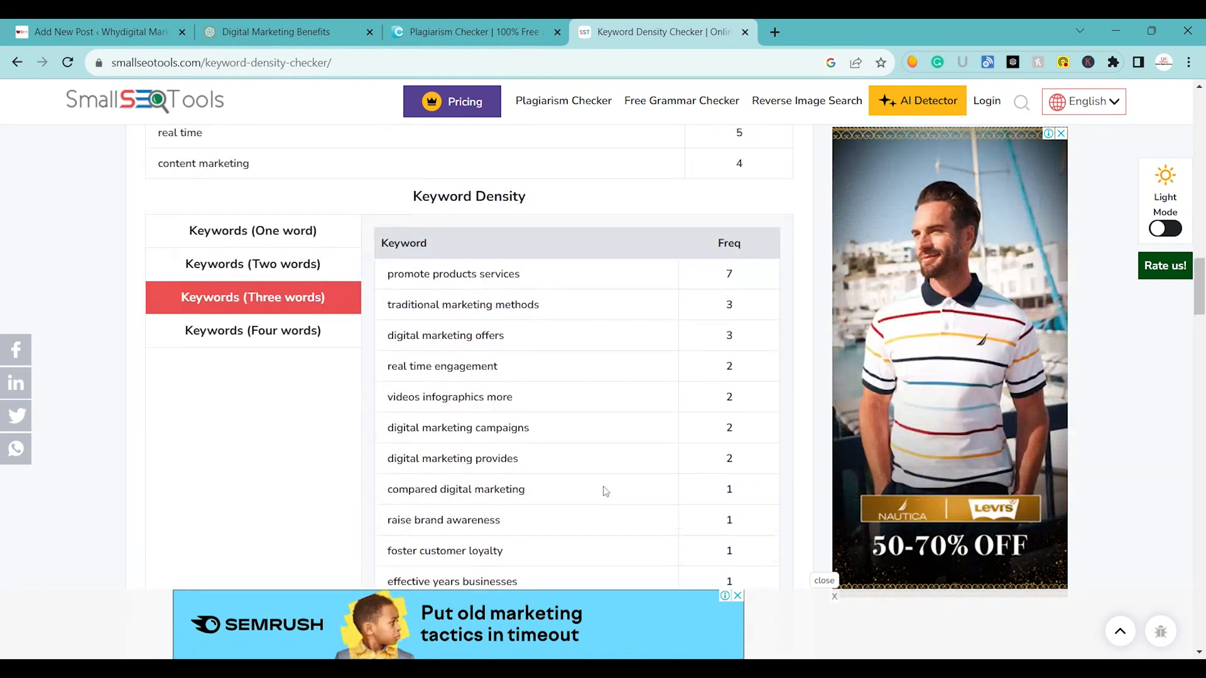
click(216, 355)
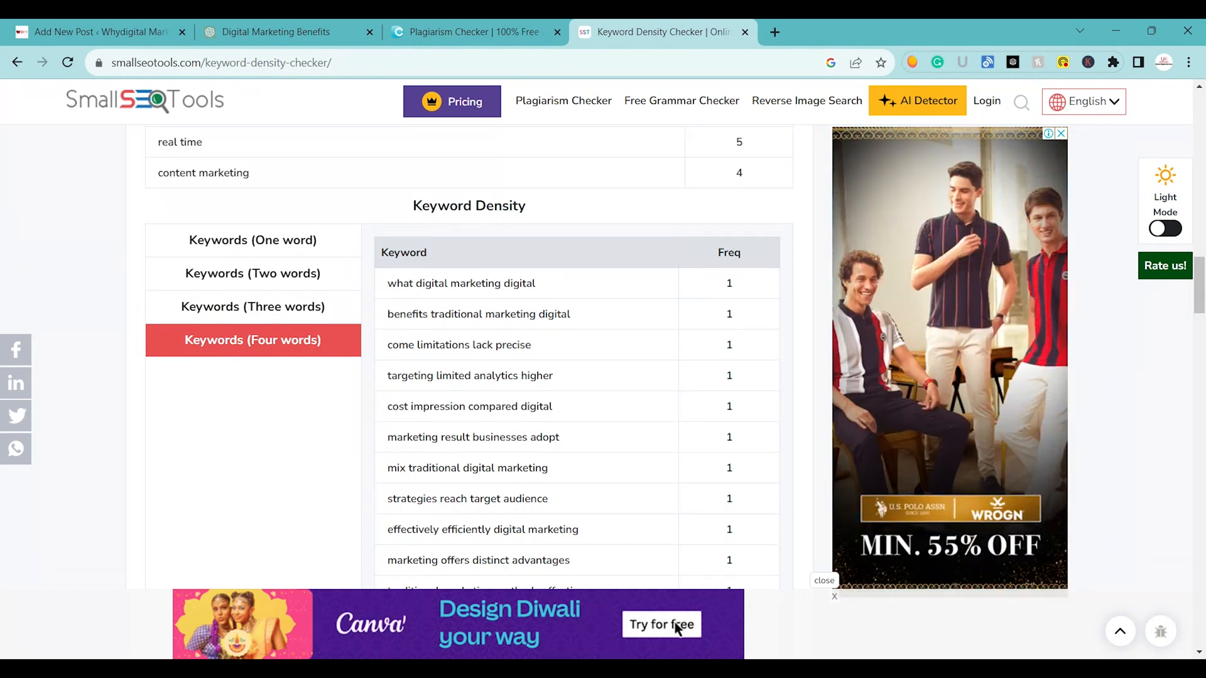
click(235, 245)
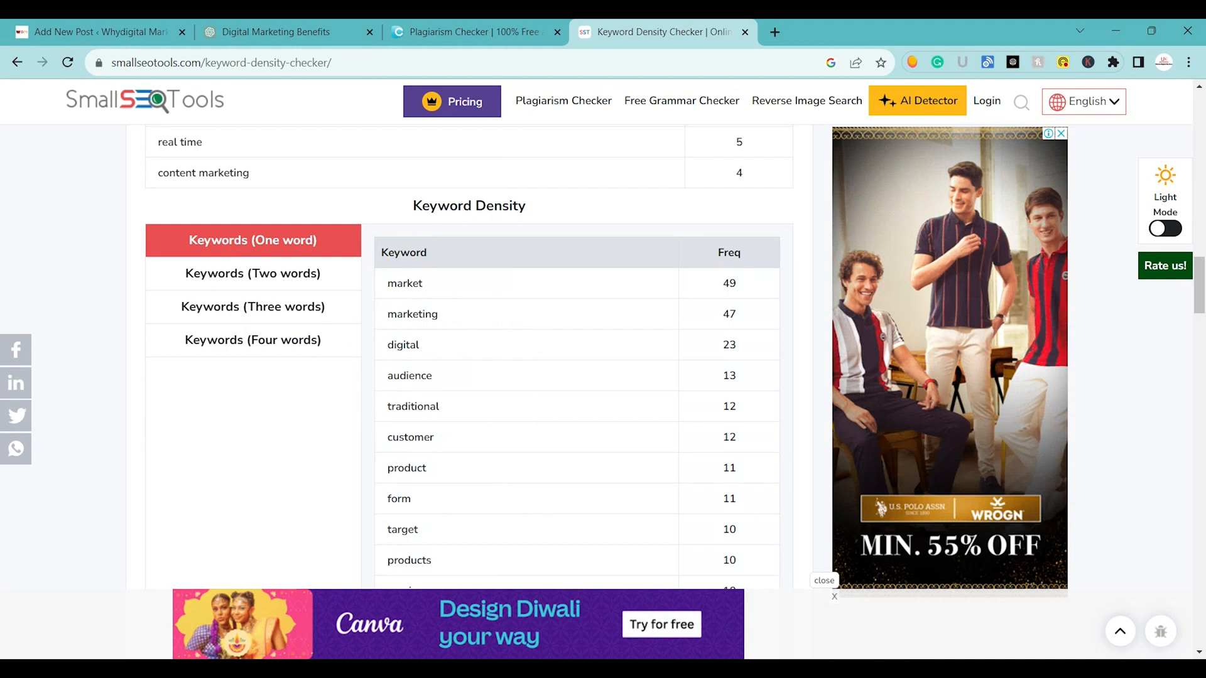
Review the tag cloud and top keywords once more, and switch back to the WordPress post editor.
scroll(469, 352, up, 10)
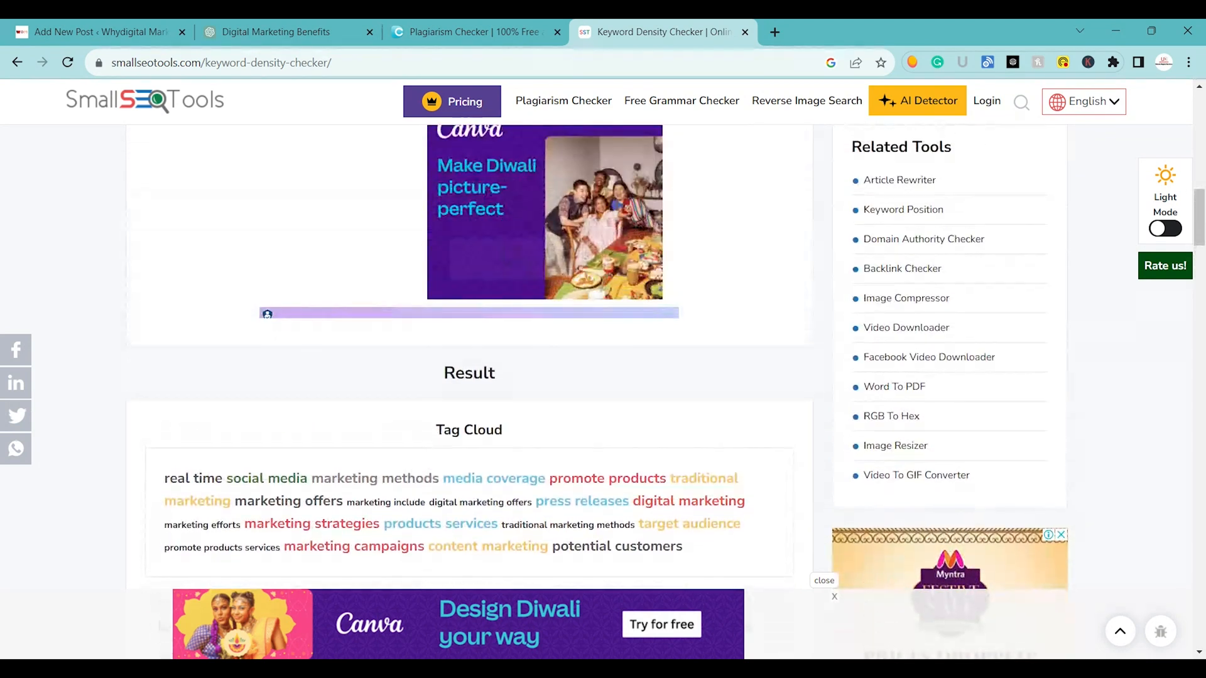
scroll(678, 628, down, 6)
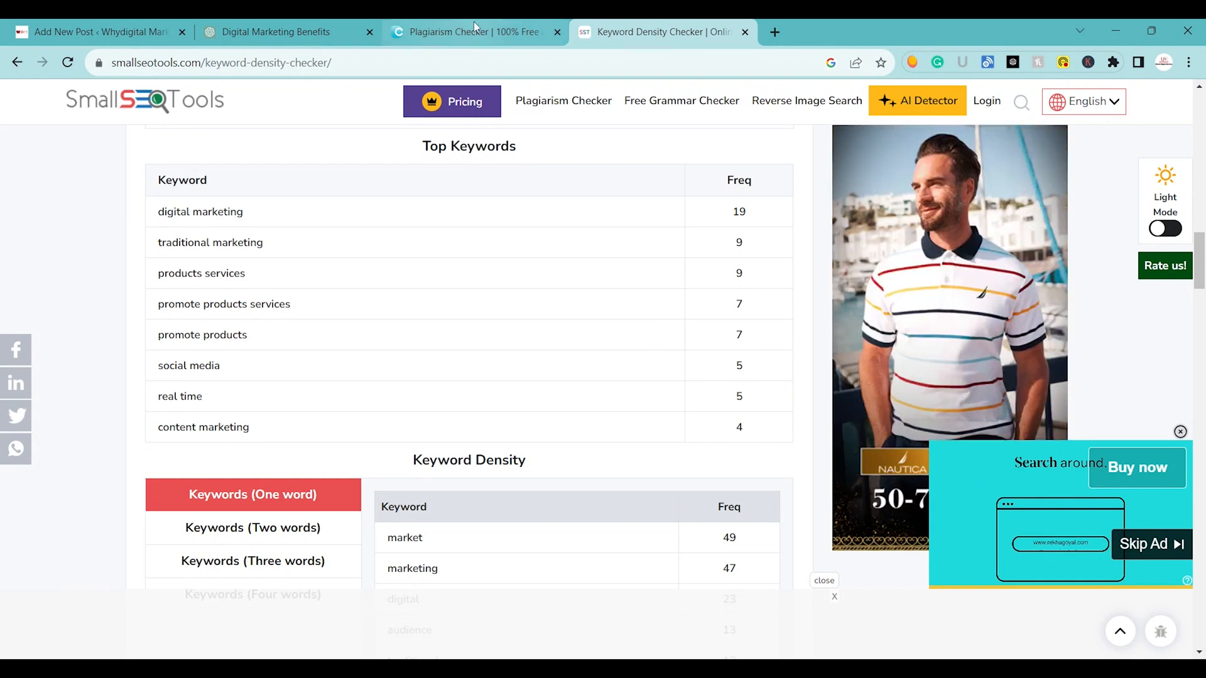
click(162, 28)
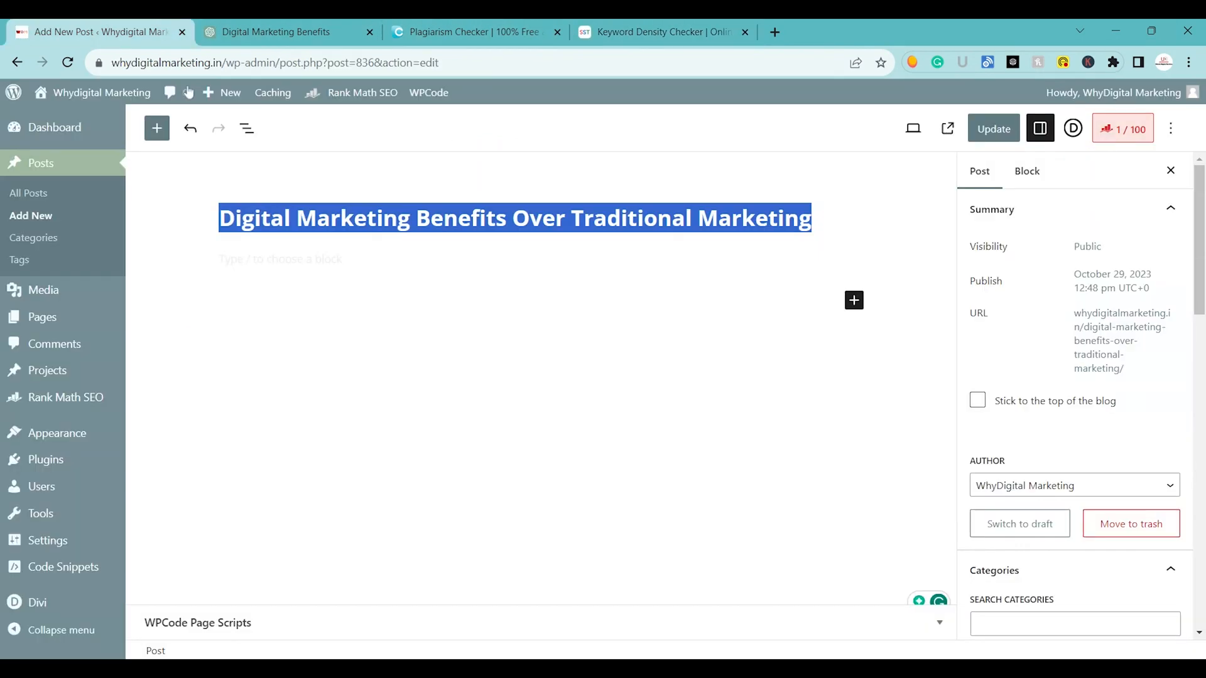
Update the titled post and open it for viewing.
click(512, 158)
click(983, 136)
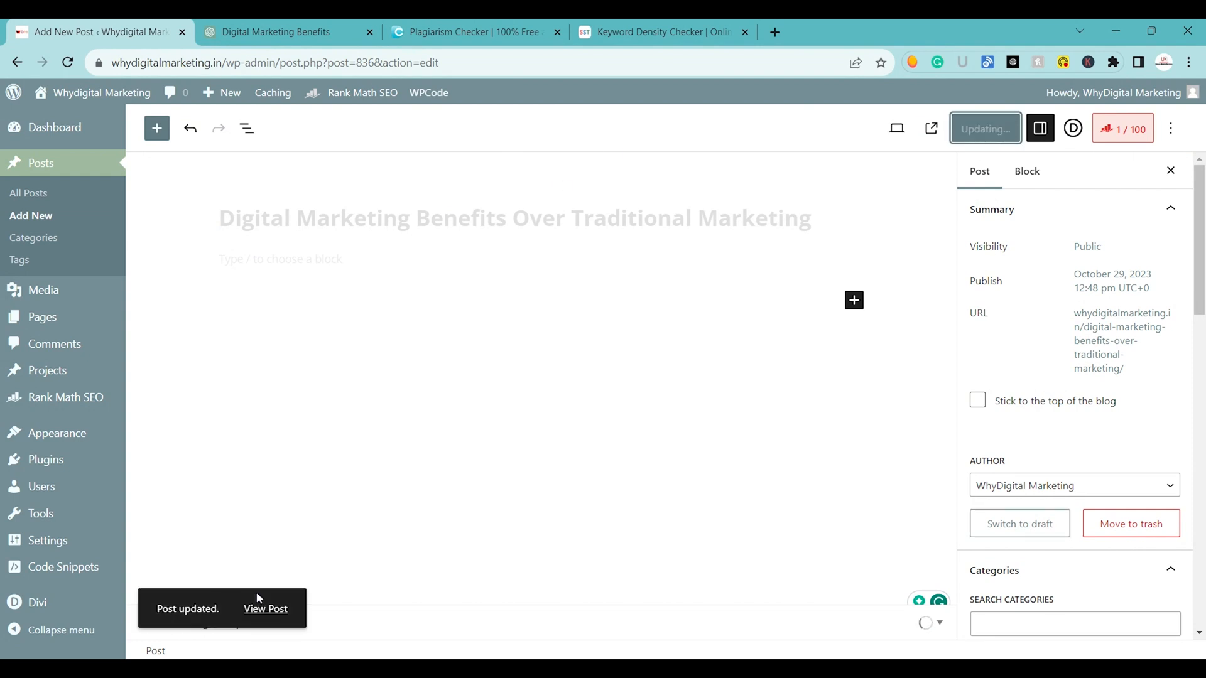
click(268, 609)
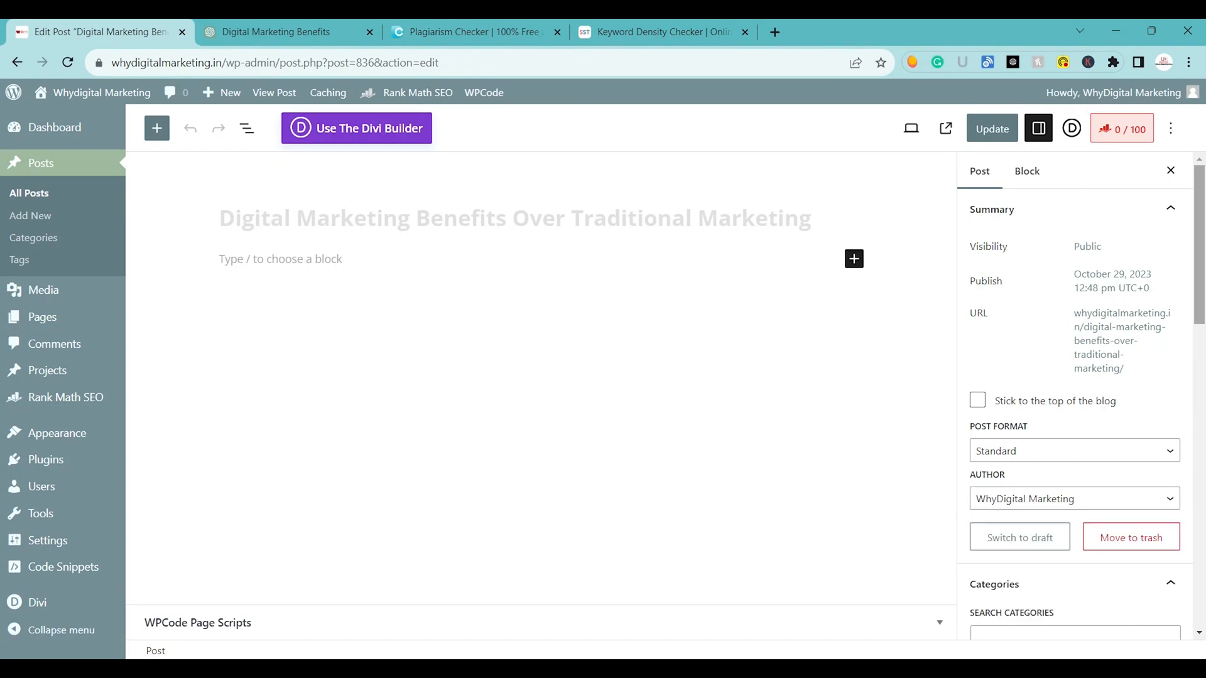
Change the post's category from Uncategorized to Content marketing and update the post.
scroll(1085, 357, down, 6)
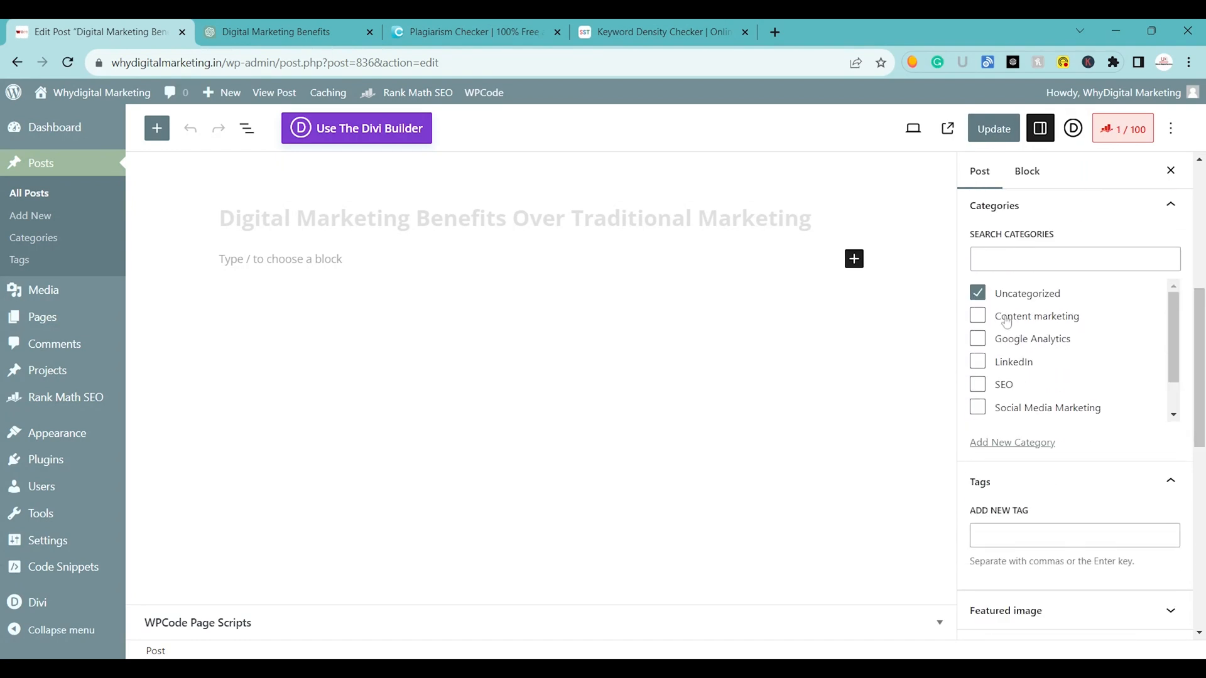
click(975, 294)
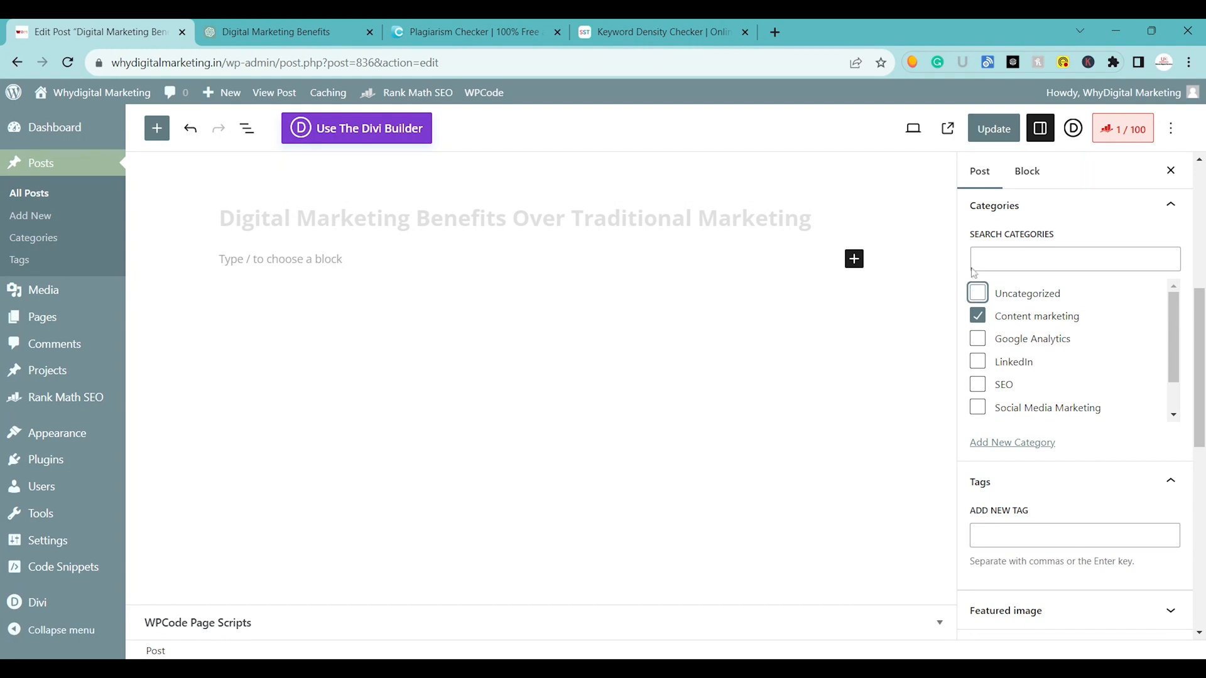
click(993, 129)
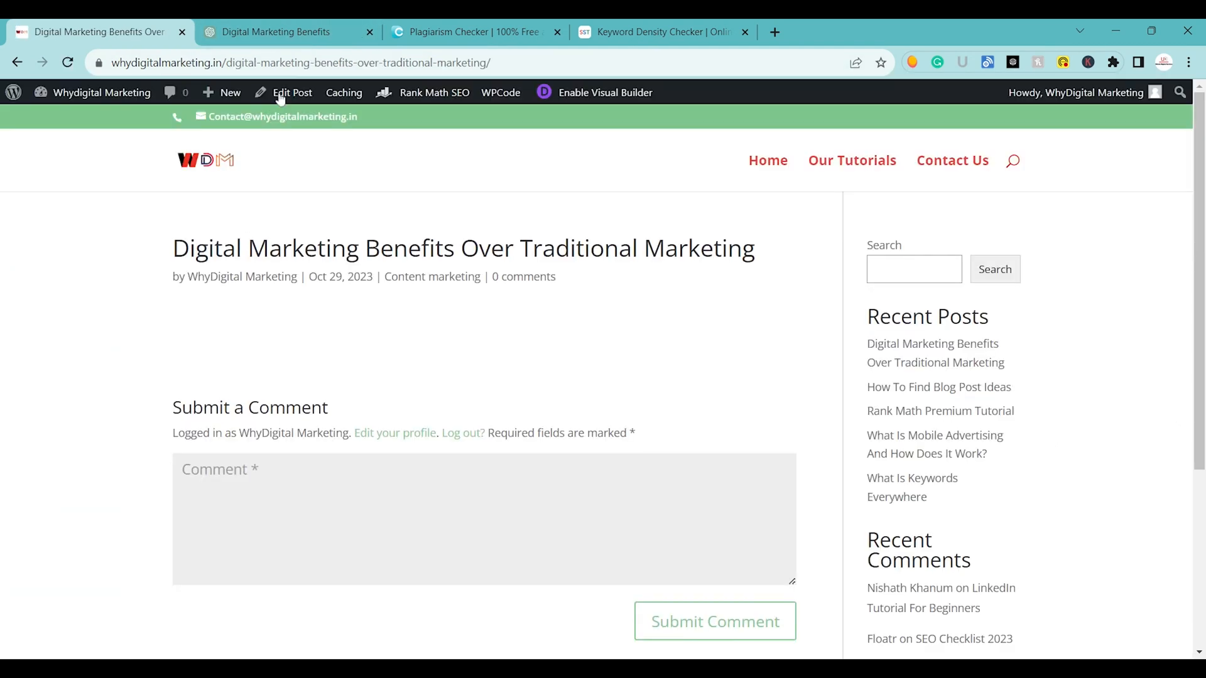
Enable the Visual Builder on the post page, build from scratch and insert a single-column row.
click(622, 93)
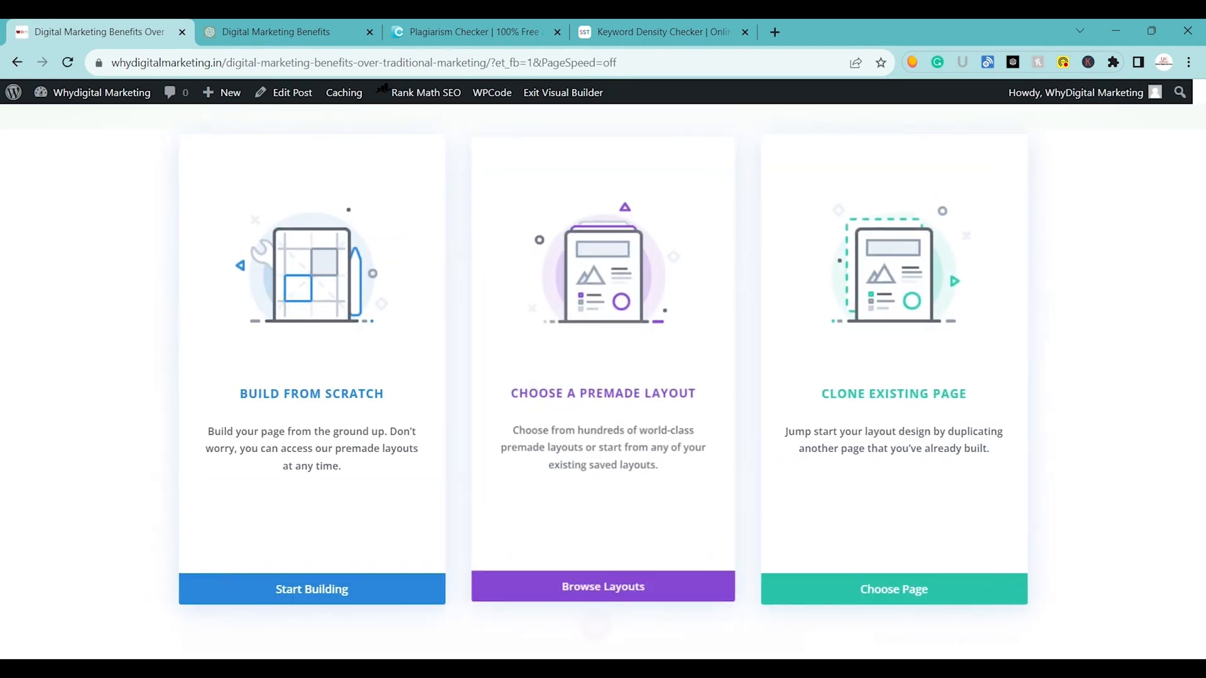
click(295, 591)
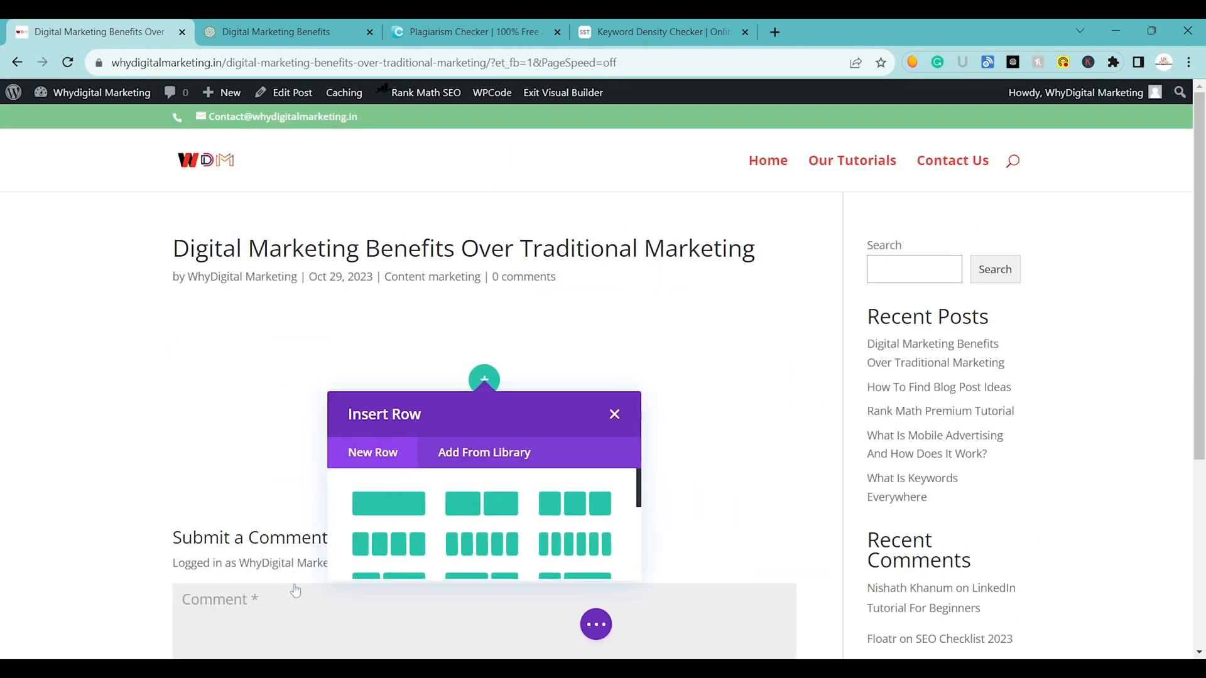
click(384, 510)
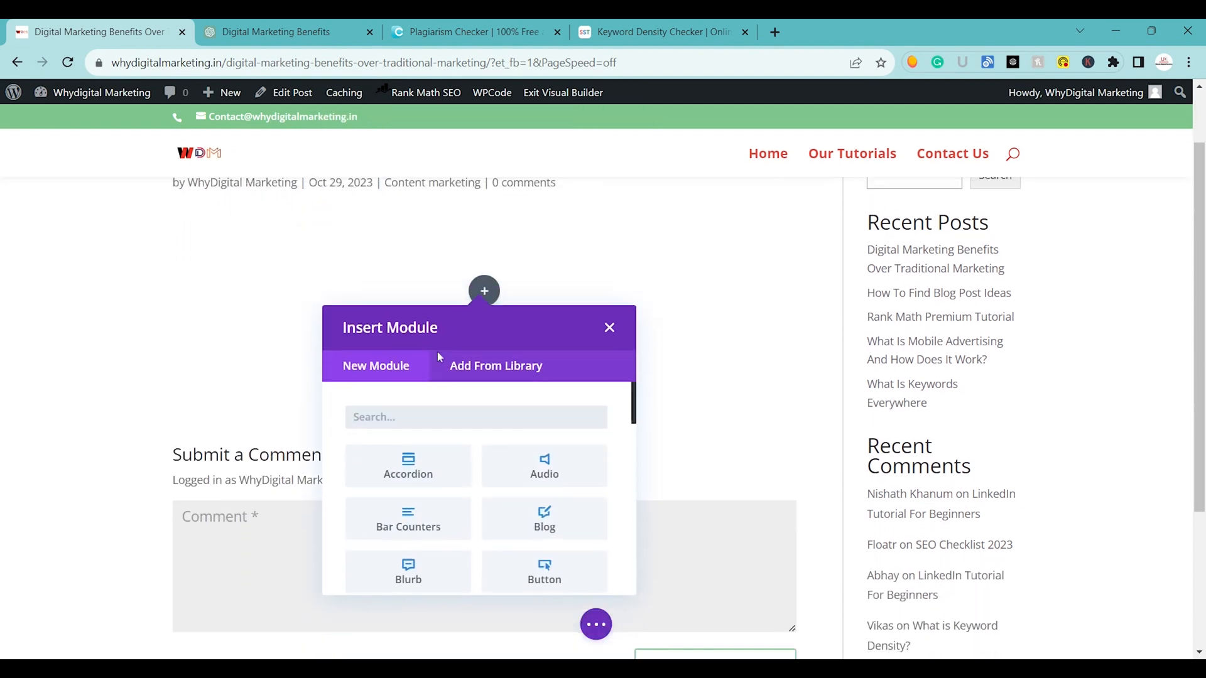
Insert a Text module into the row and replace its body with the copied article.
text(tex)
click(410, 235)
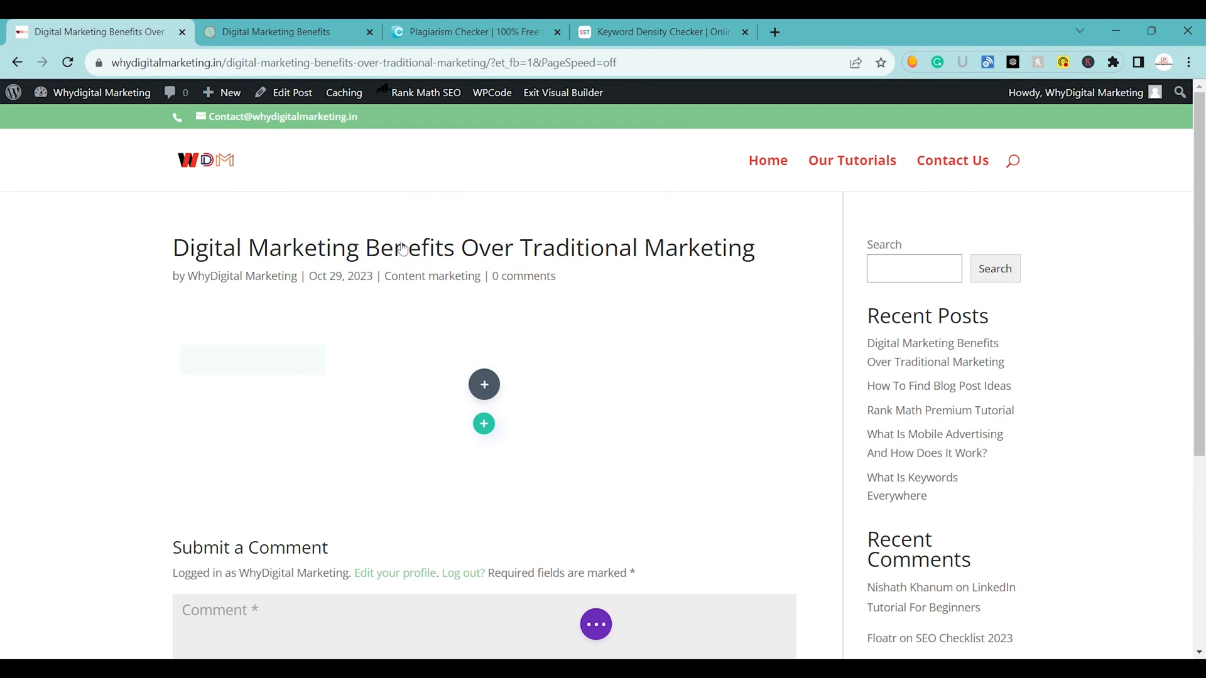
key(ctrl+a)
key(ctrl+v)
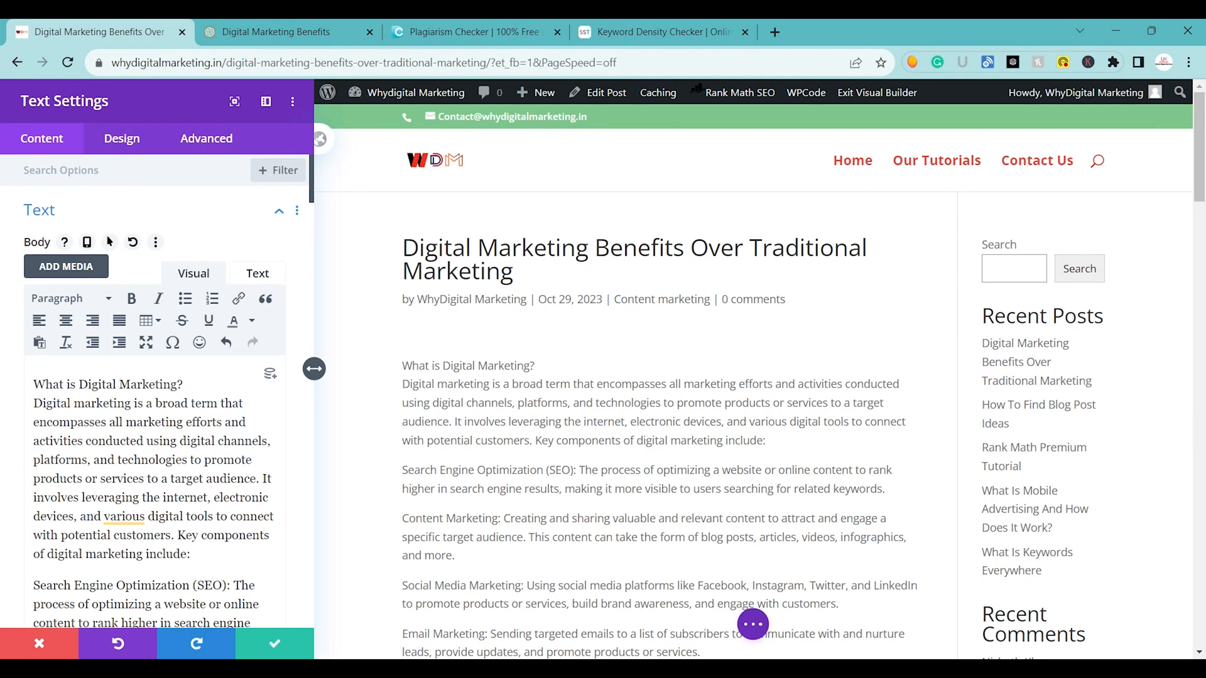
Put "What is Digital Marketing?" in its own paragraph and format it as a bold Heading 1.
key(Return)
triple_click(98, 384)
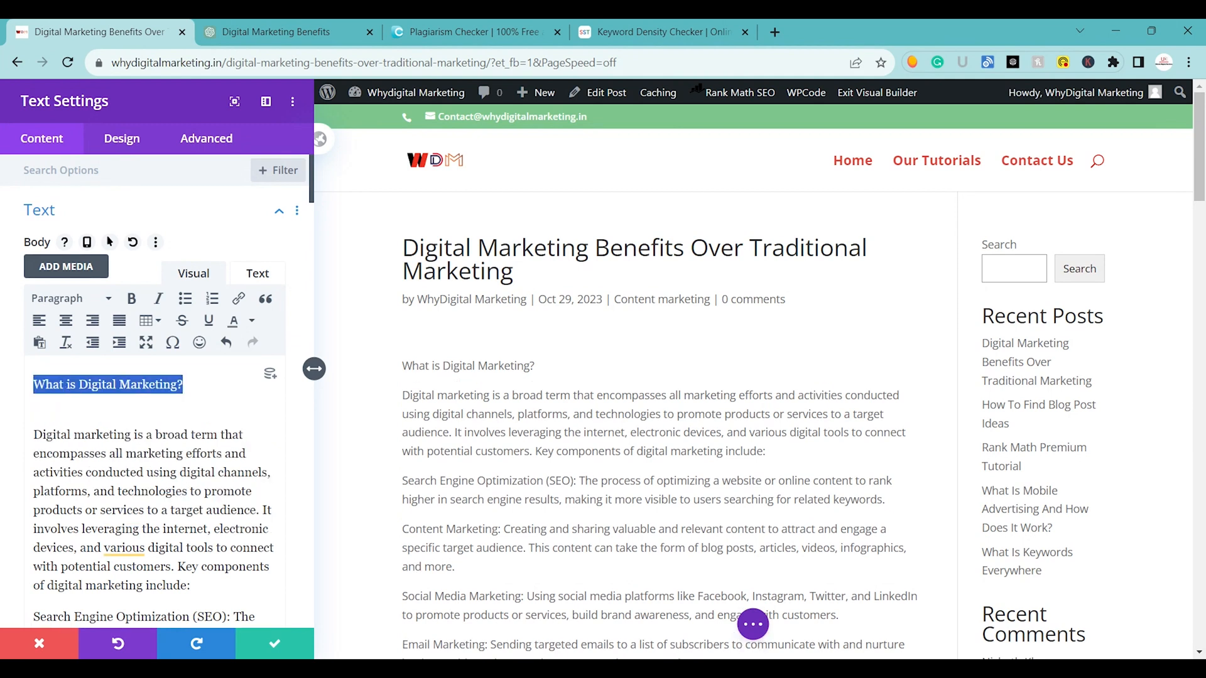
double_click(71, 309)
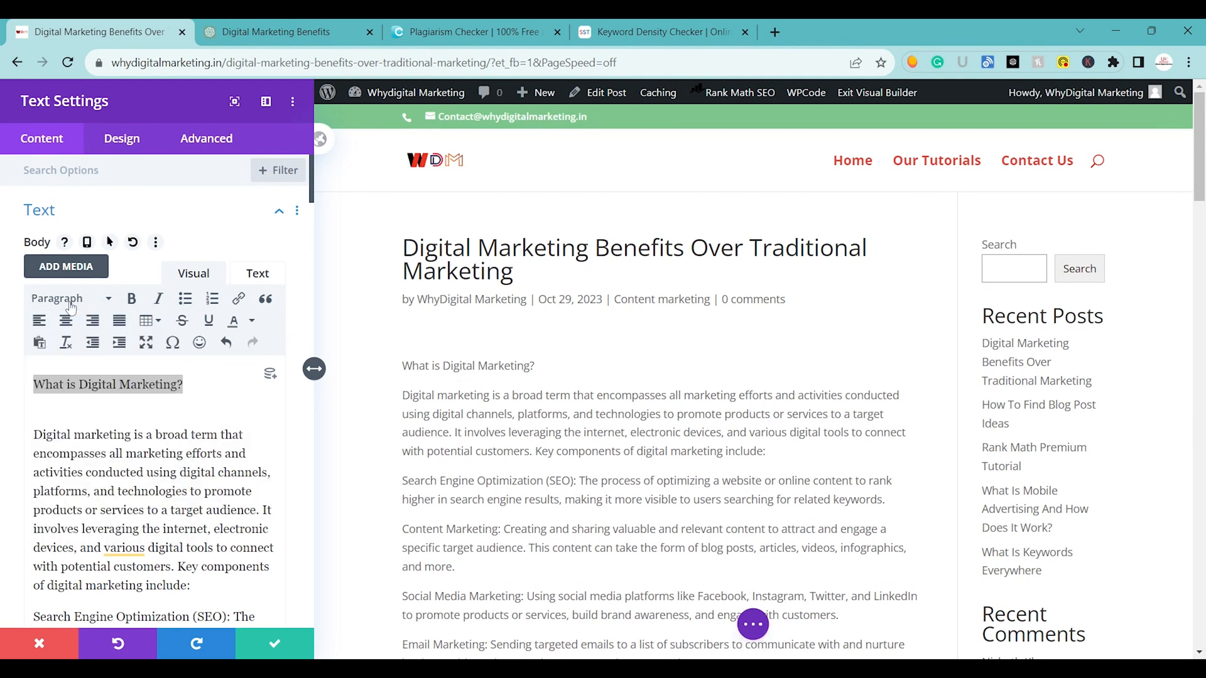
click(64, 306)
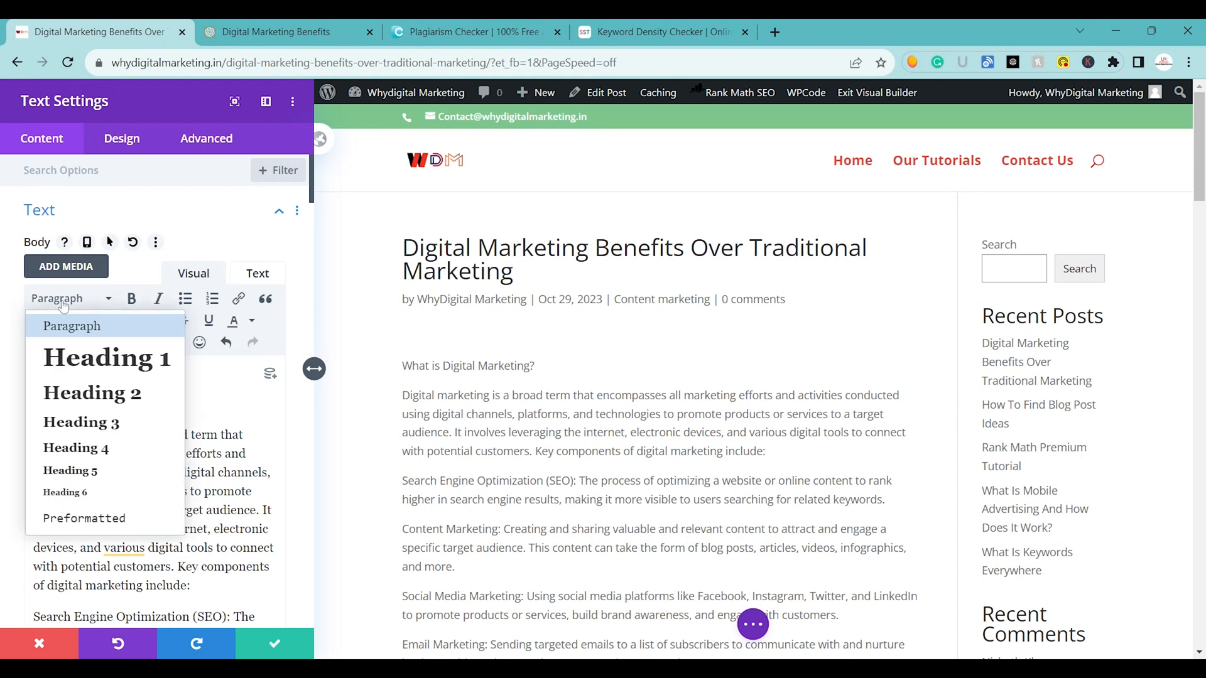
click(76, 370)
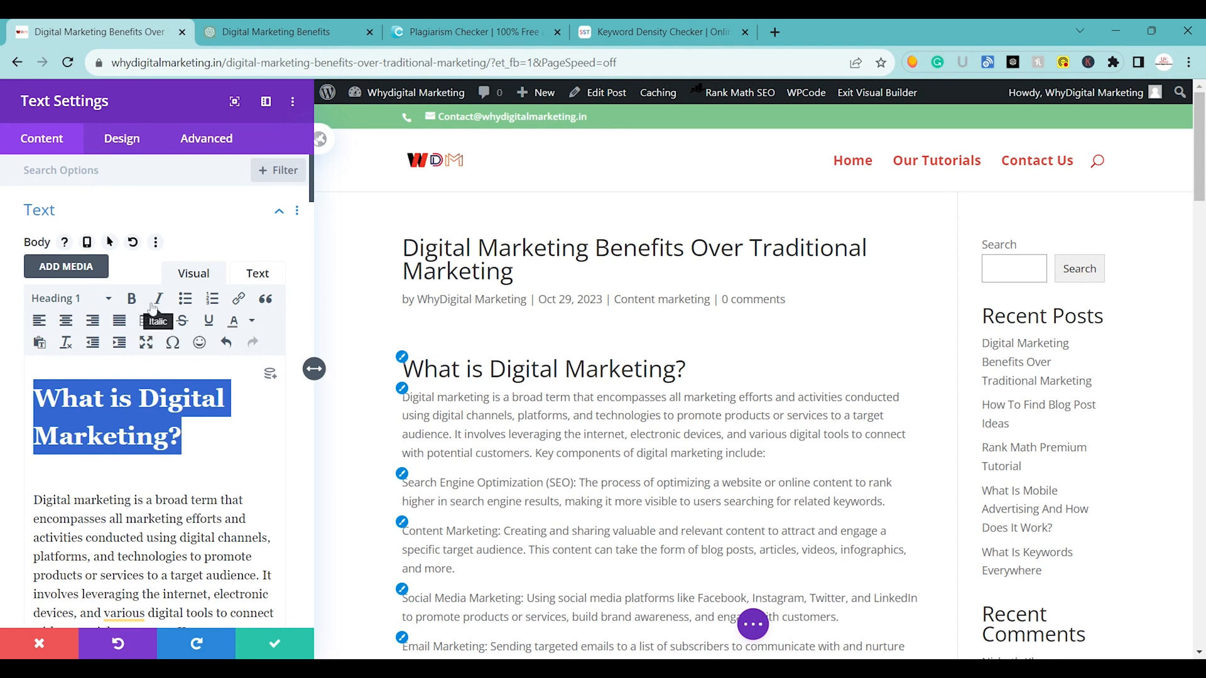
click(133, 301)
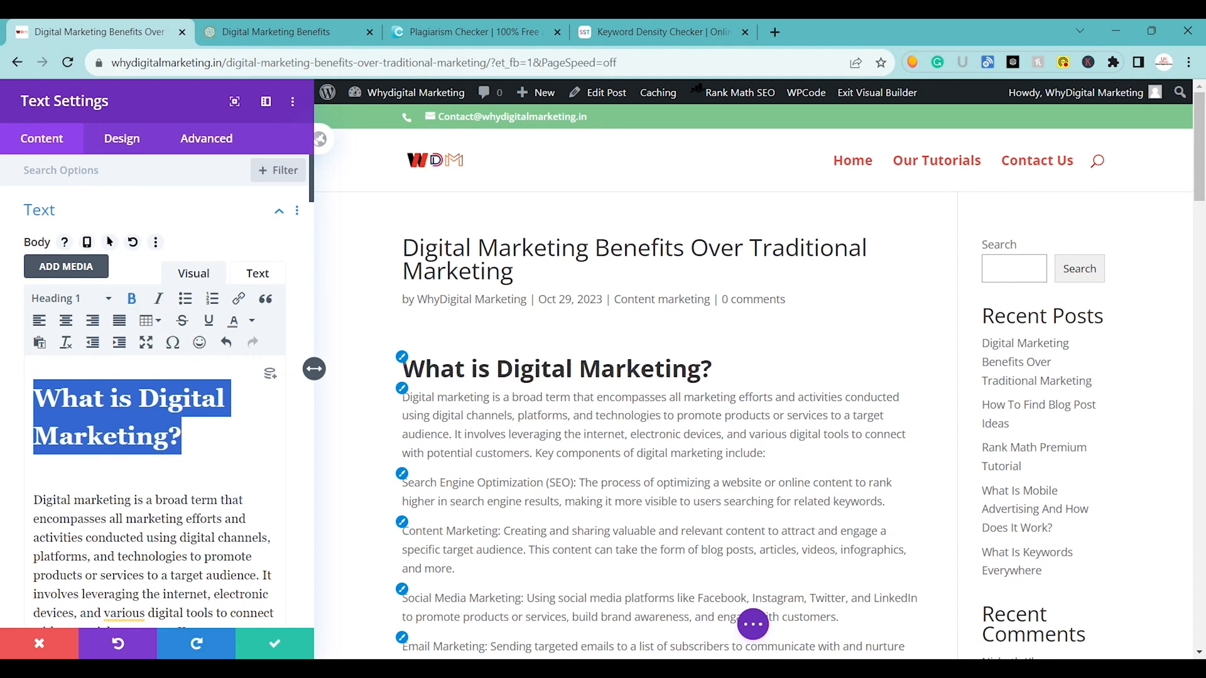
Save the Text module settings and reduce the empty space above the "What is Digital Marketing?" heading.
click(33, 481)
drag(312, 200, 313, 241)
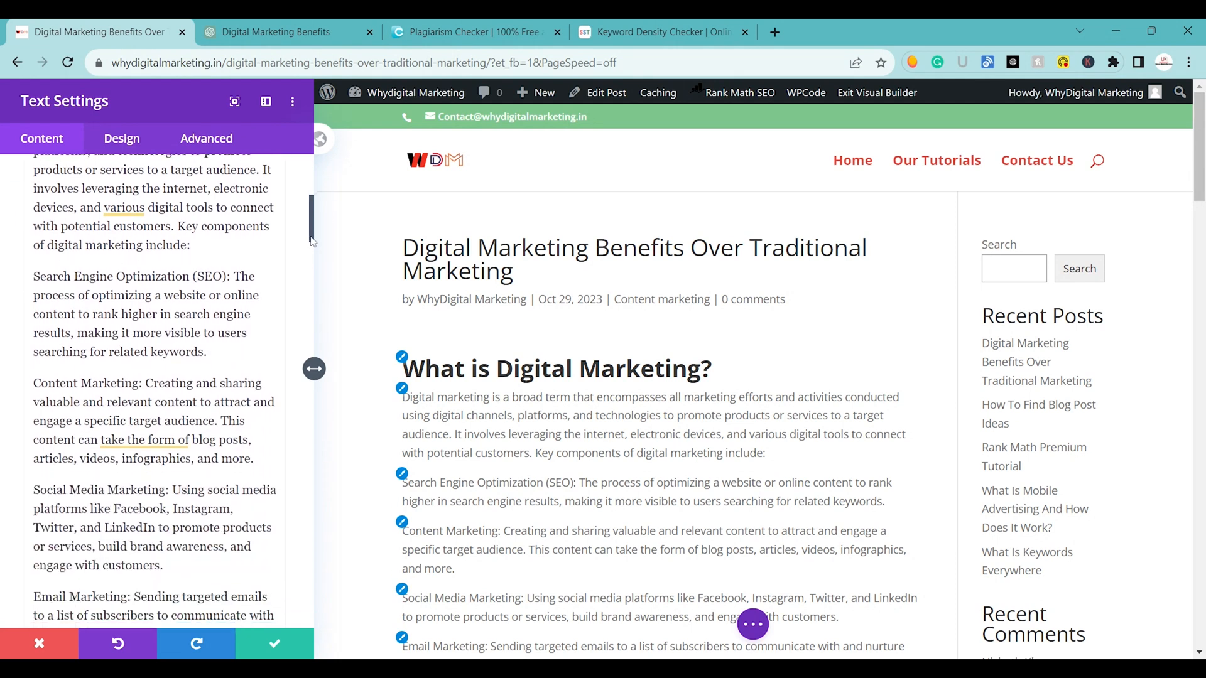
drag(229, 277, 89, 277)
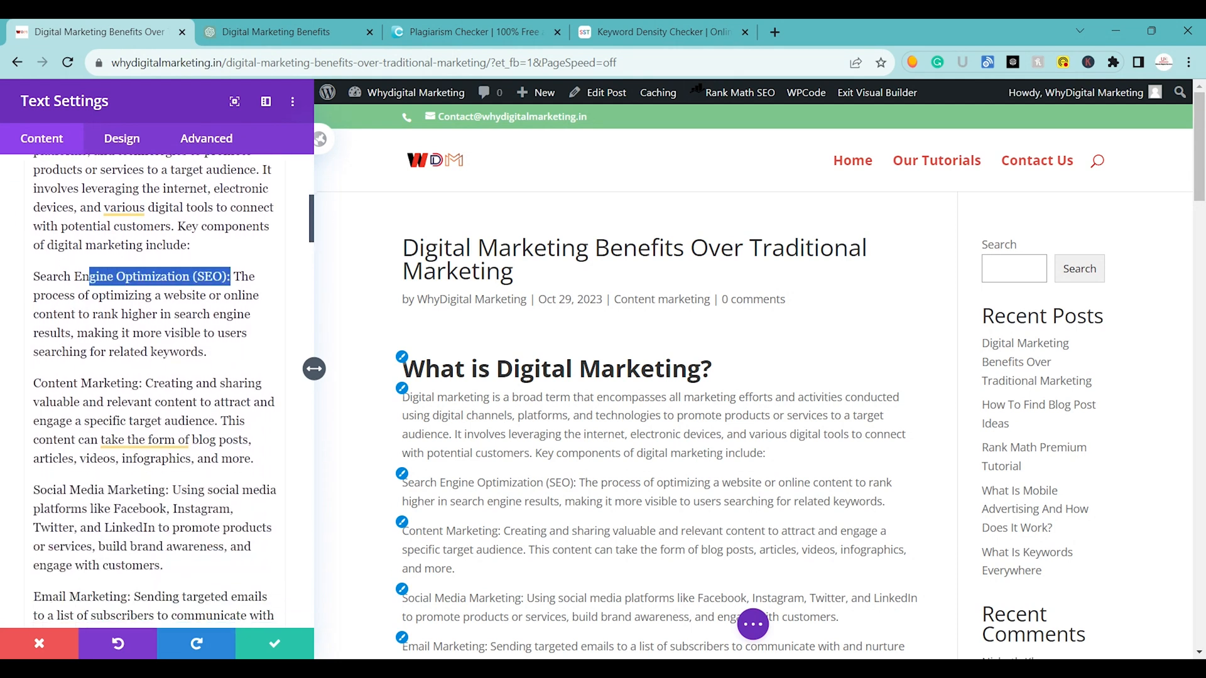
scroll(157, 389, up, 1)
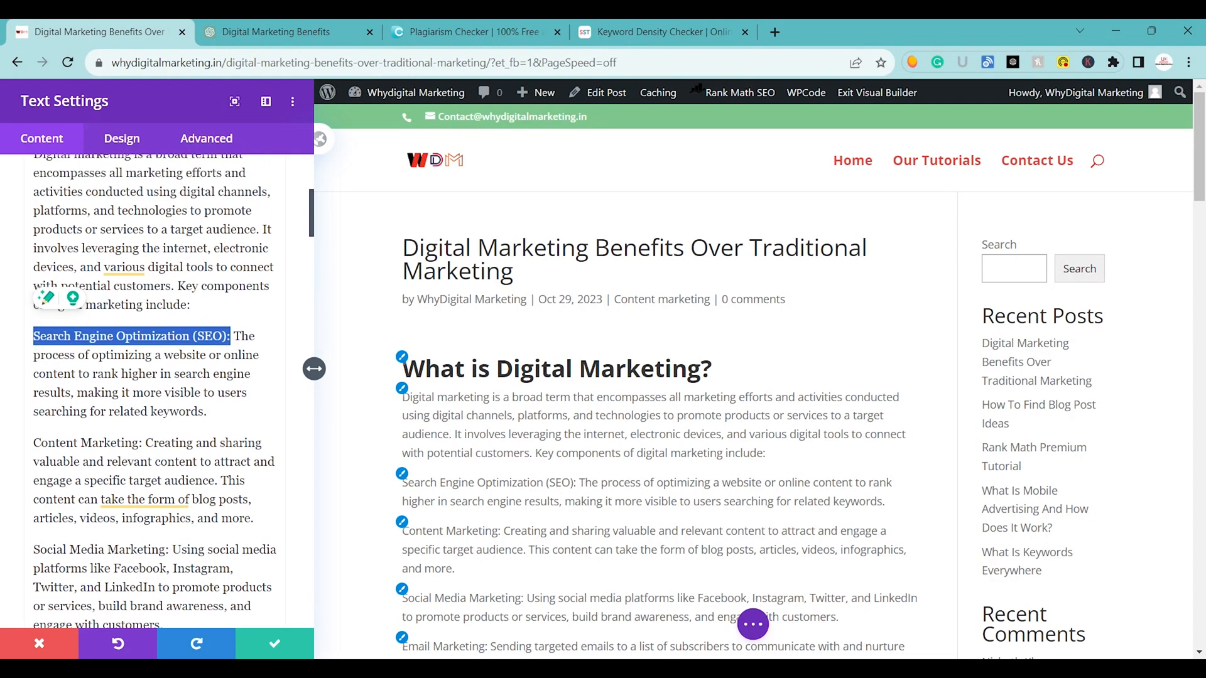
click(274, 646)
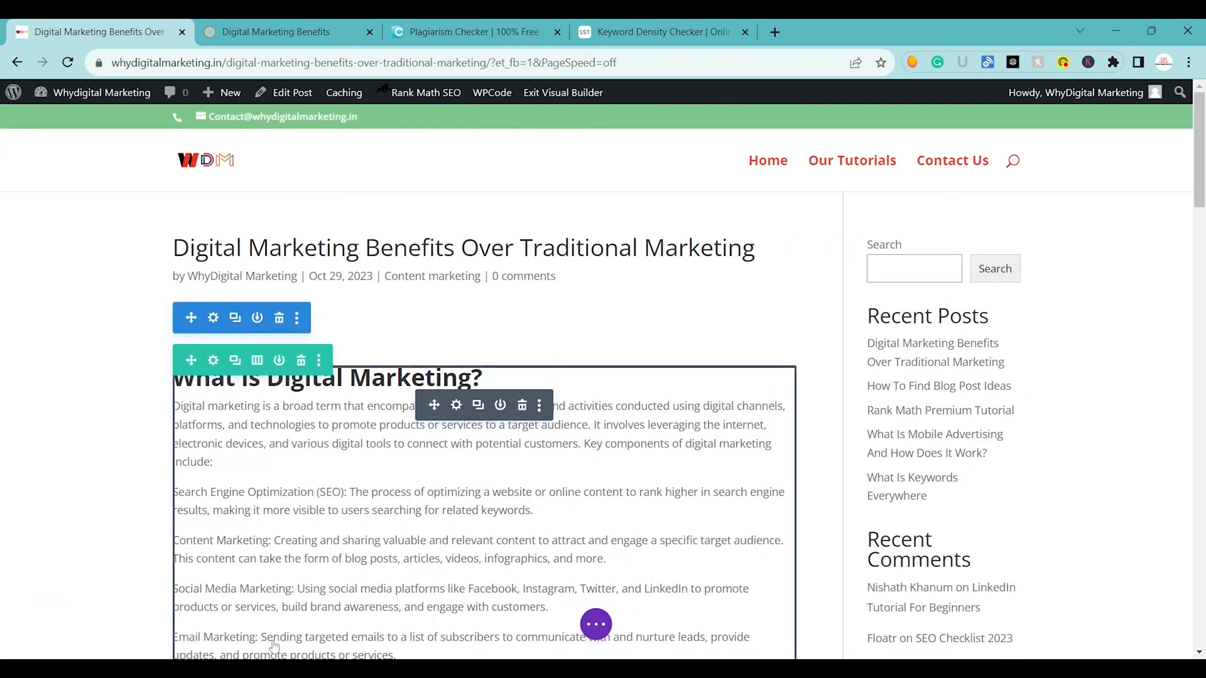
drag(512, 341, 461, 184)
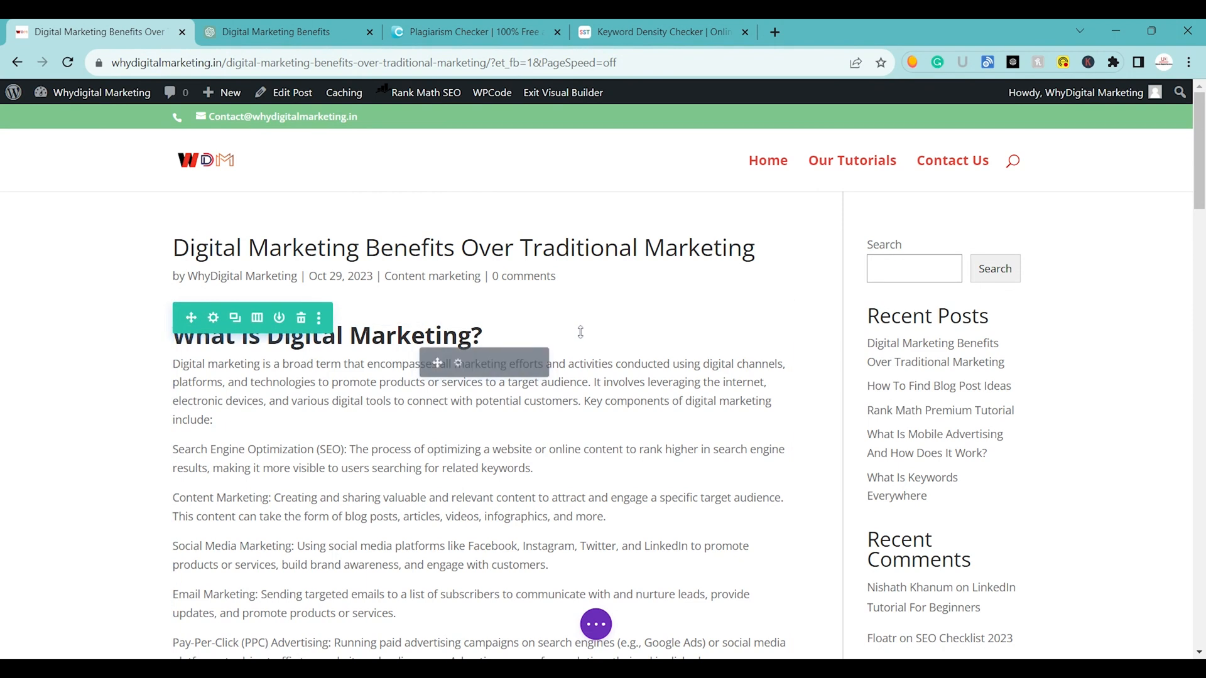
drag(575, 306, 576, 269)
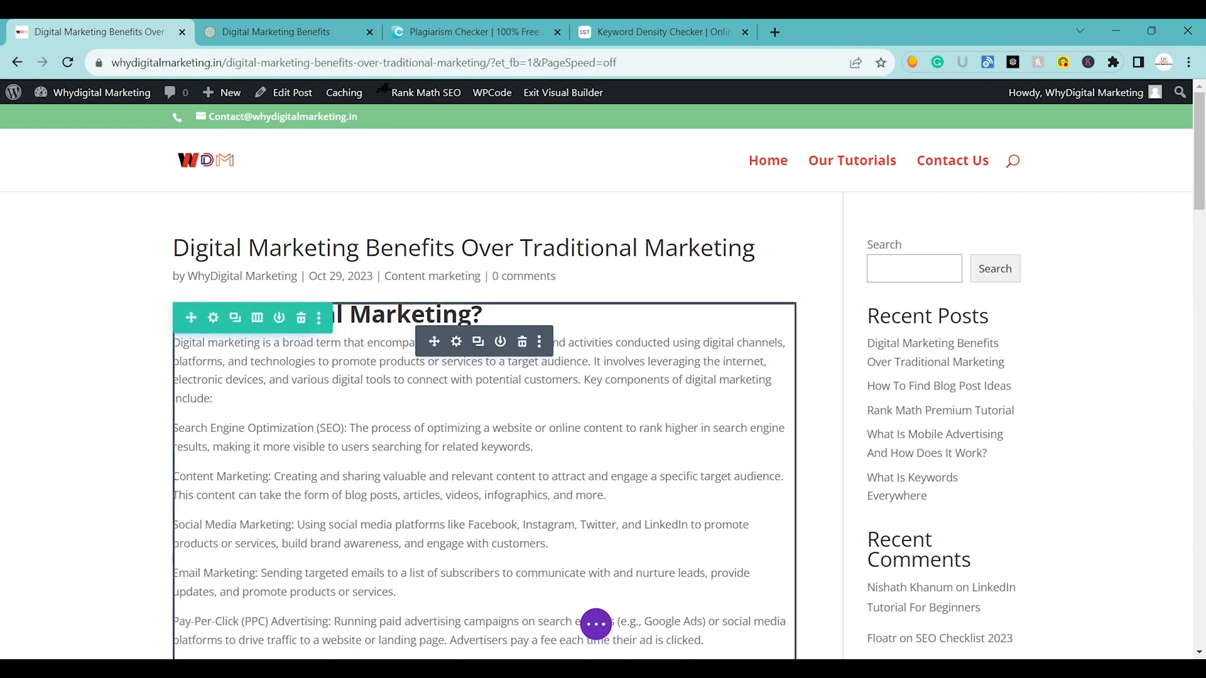
Make the label "Search Engine Optimization (SEO):" bold directly in the page text.
click(344, 428)
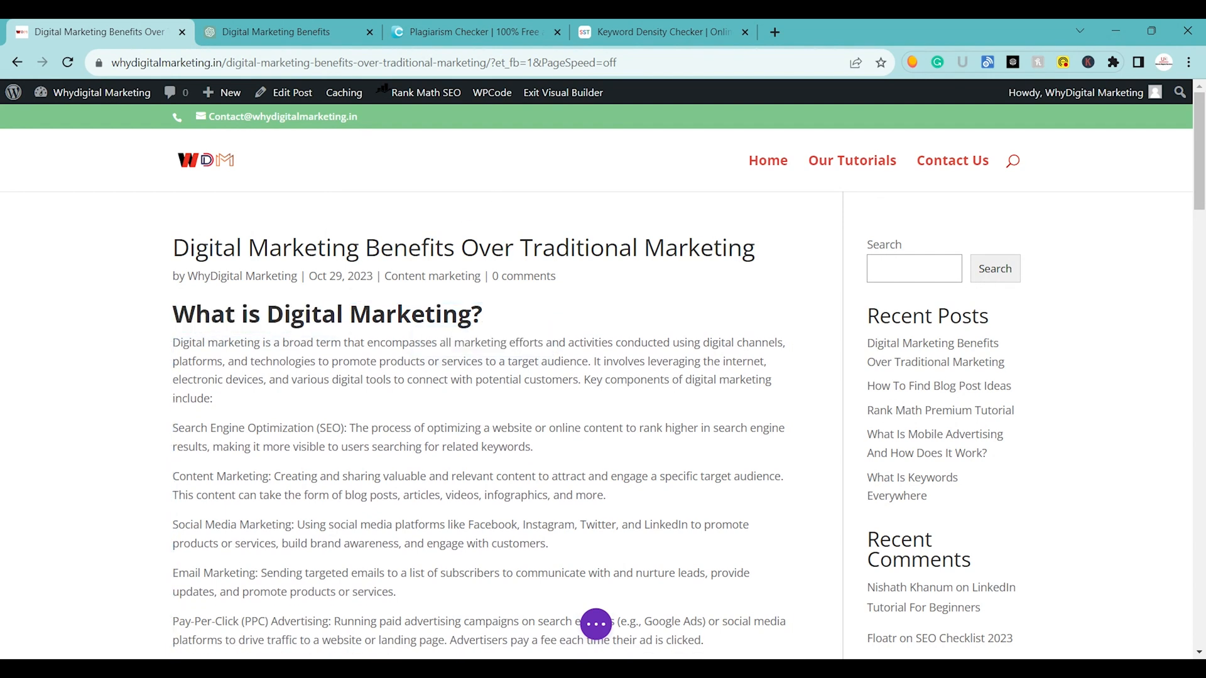
drag(346, 428, 173, 429)
drag(317, 428, 347, 428)
click(178, 427)
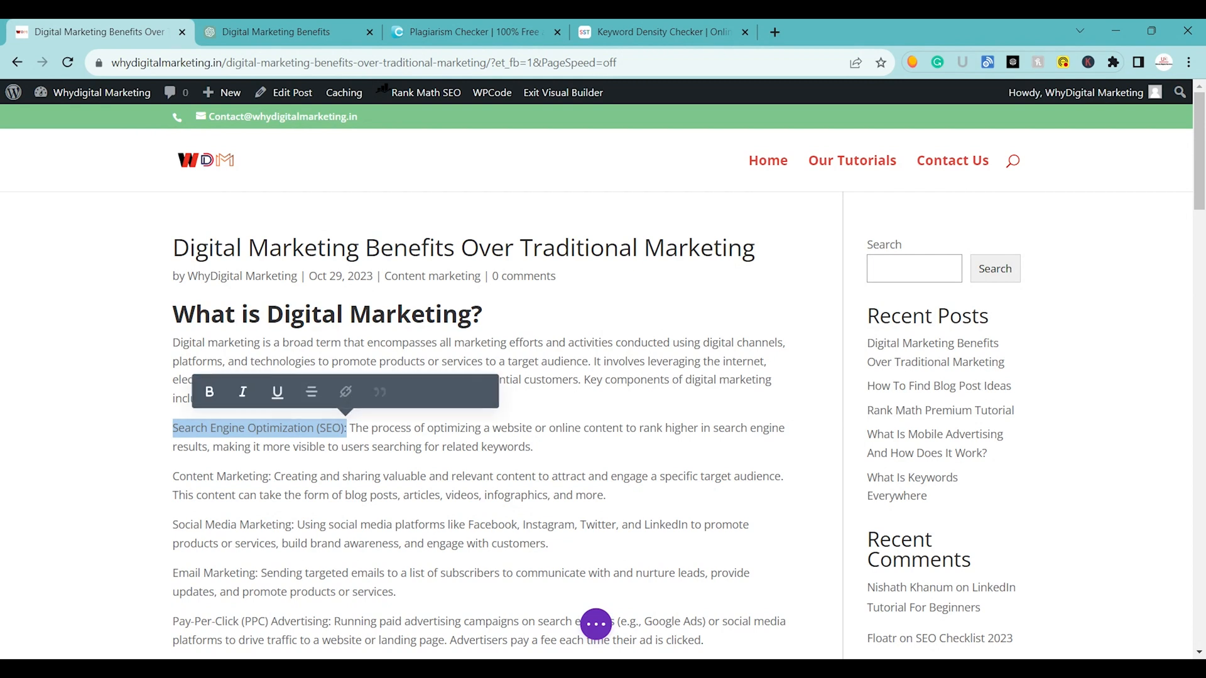
click(224, 390)
click(246, 393)
click(223, 392)
Make the labels "Content Marketing:" and "Social Media Marketing:" bold.
drag(173, 477, 271, 476)
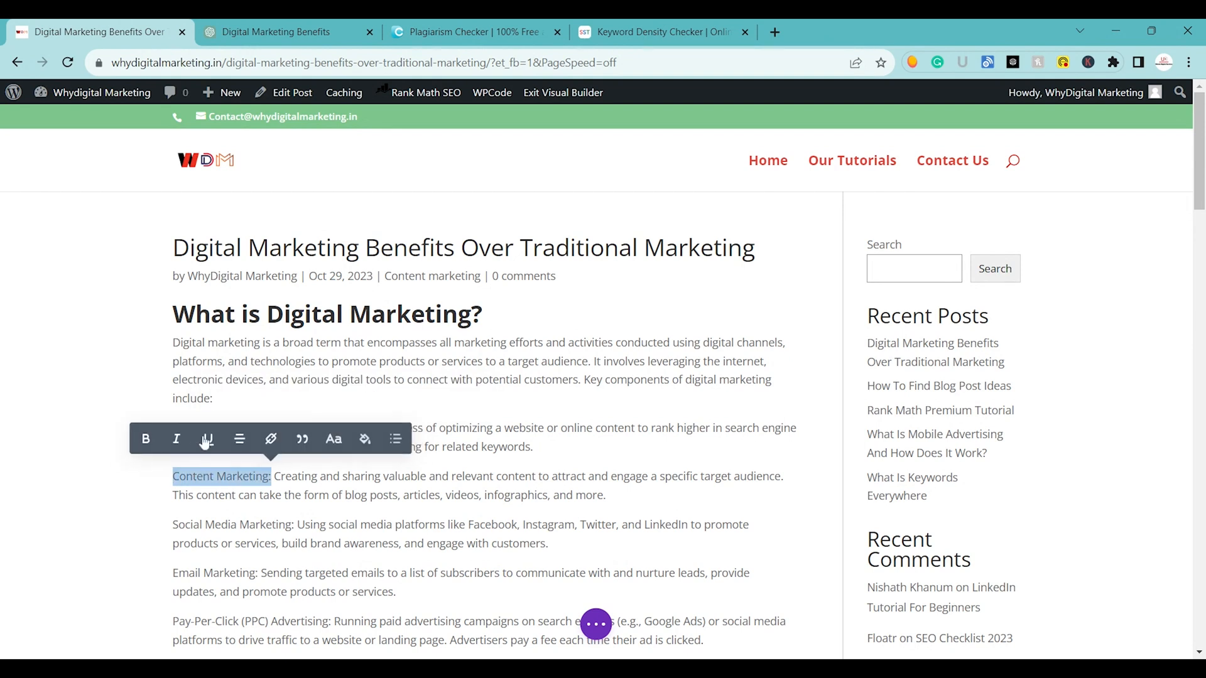
click(145, 439)
drag(173, 525, 293, 524)
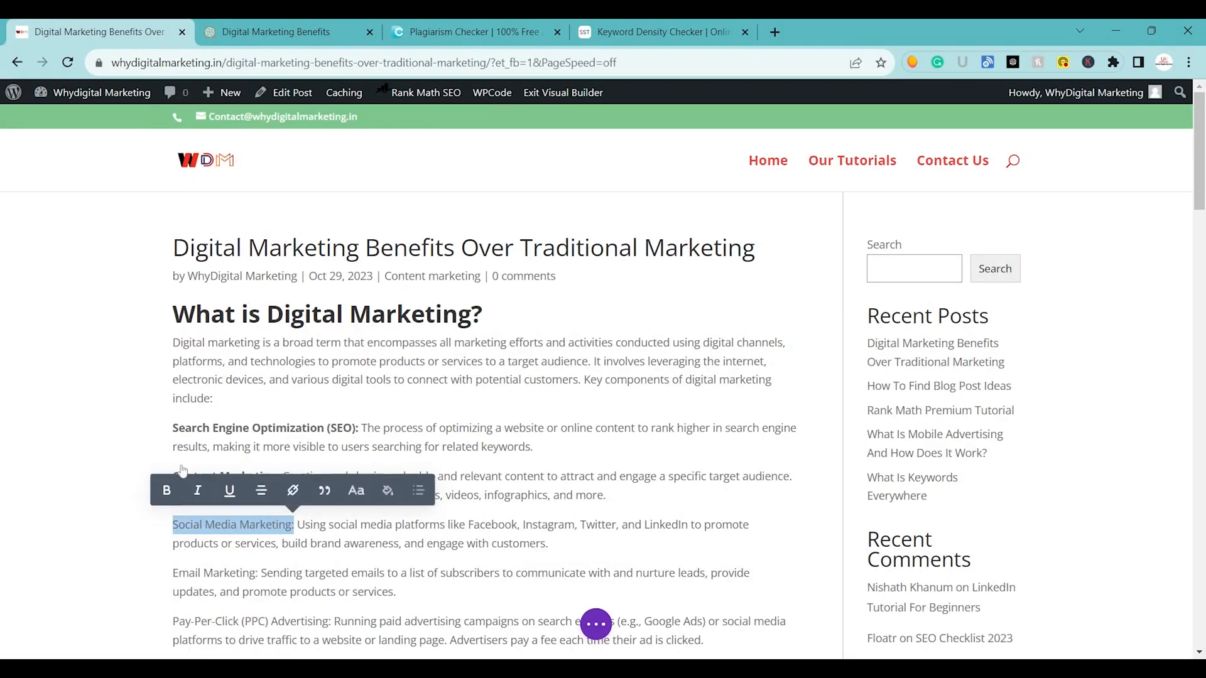
click(165, 489)
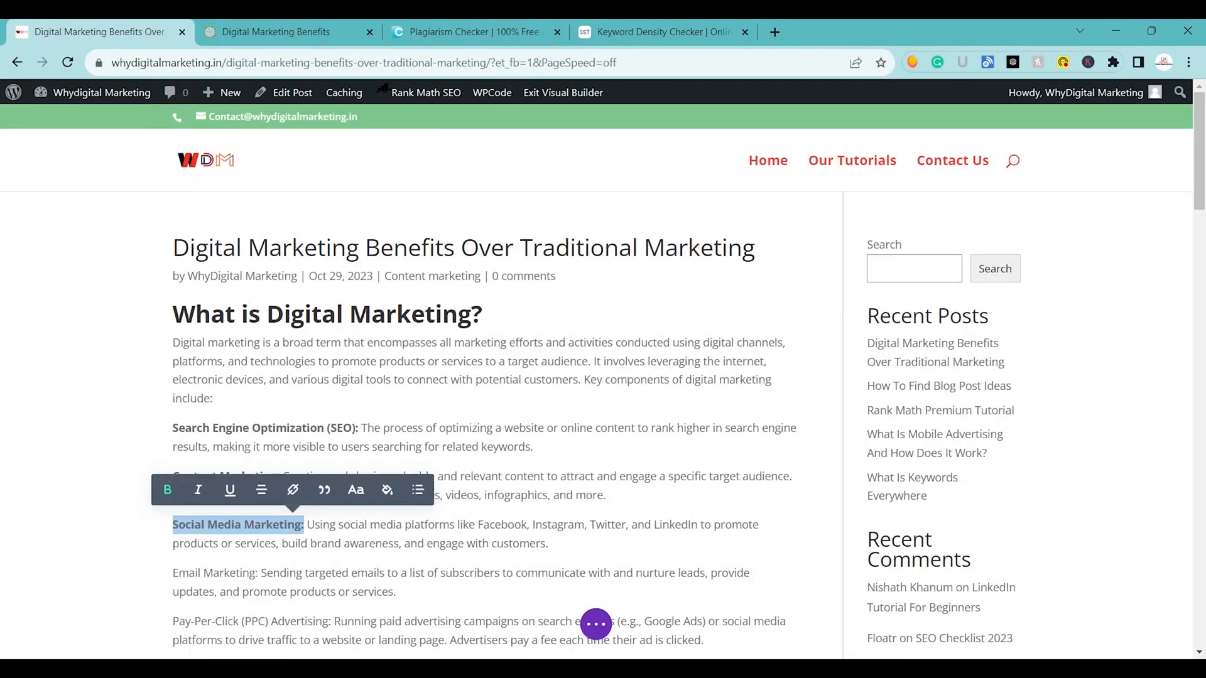
Make the labels "Email Marketing:" and "Pay-Per-Click (PPC) Advertising:" bold.
scroll(178, 394, down, 3)
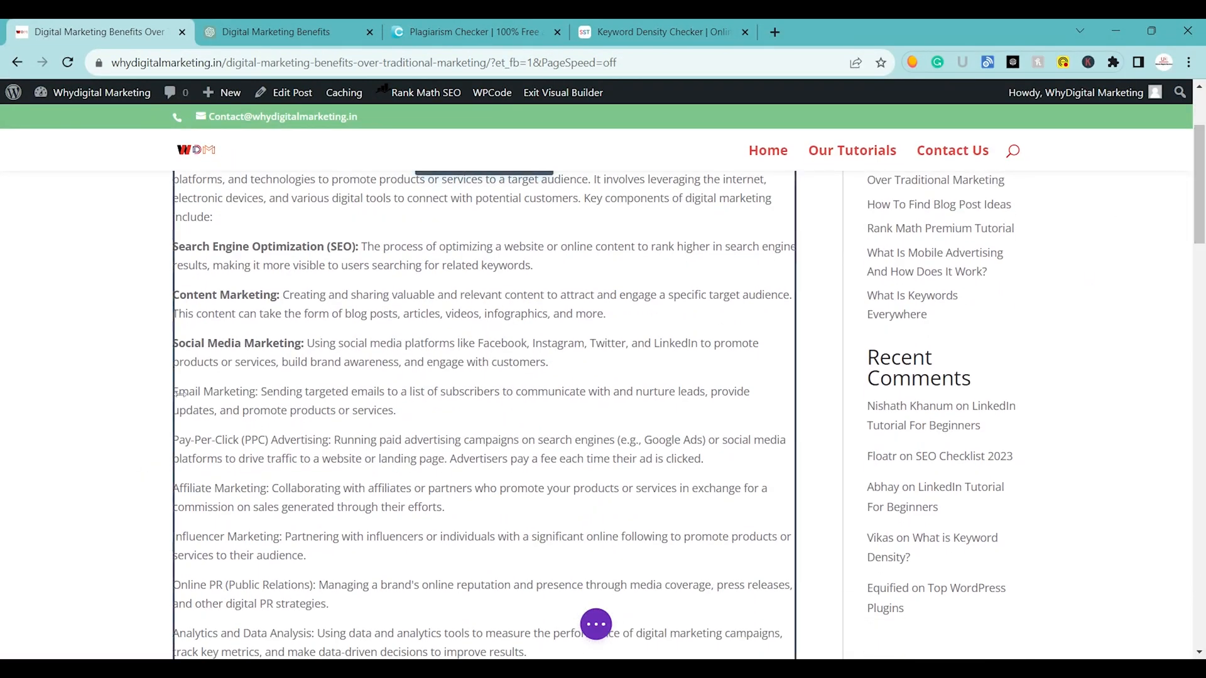
click(203, 391)
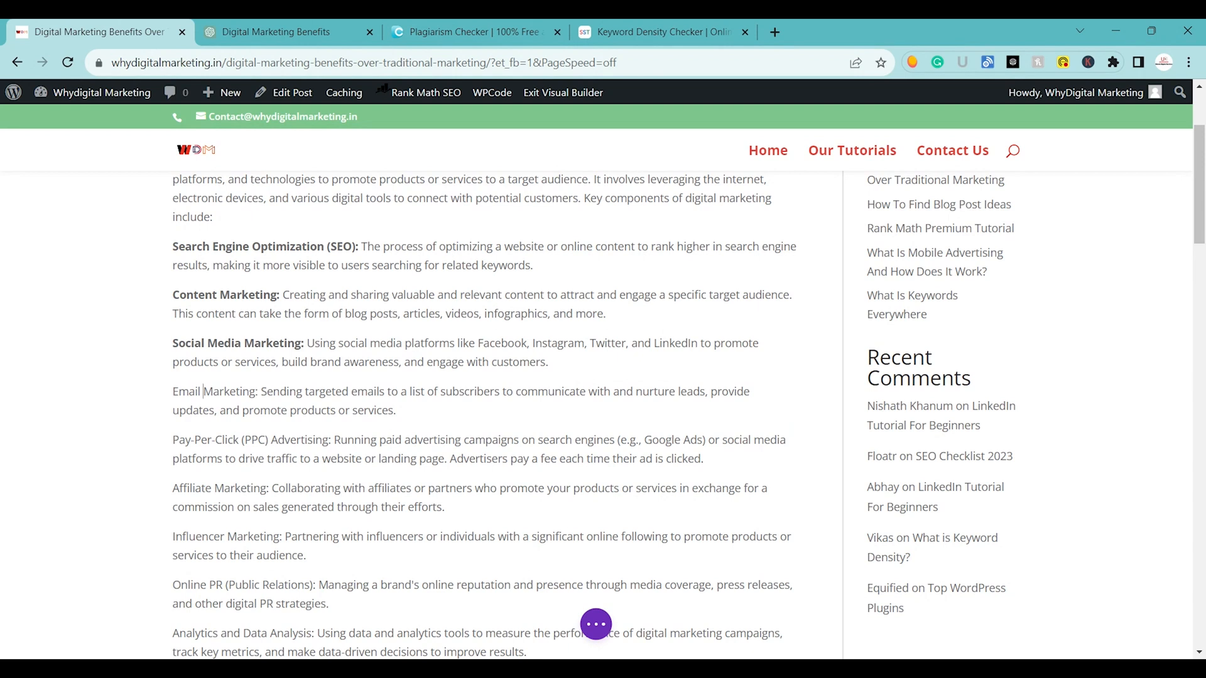
drag(198, 391, 258, 392)
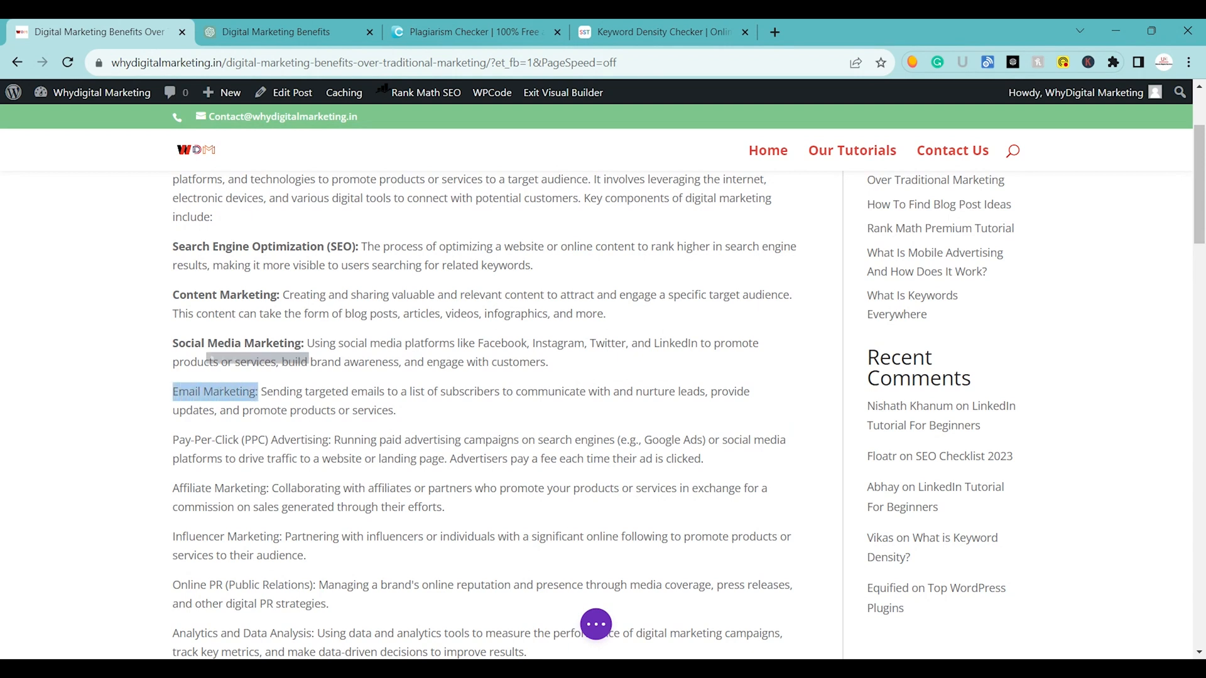
click(130, 358)
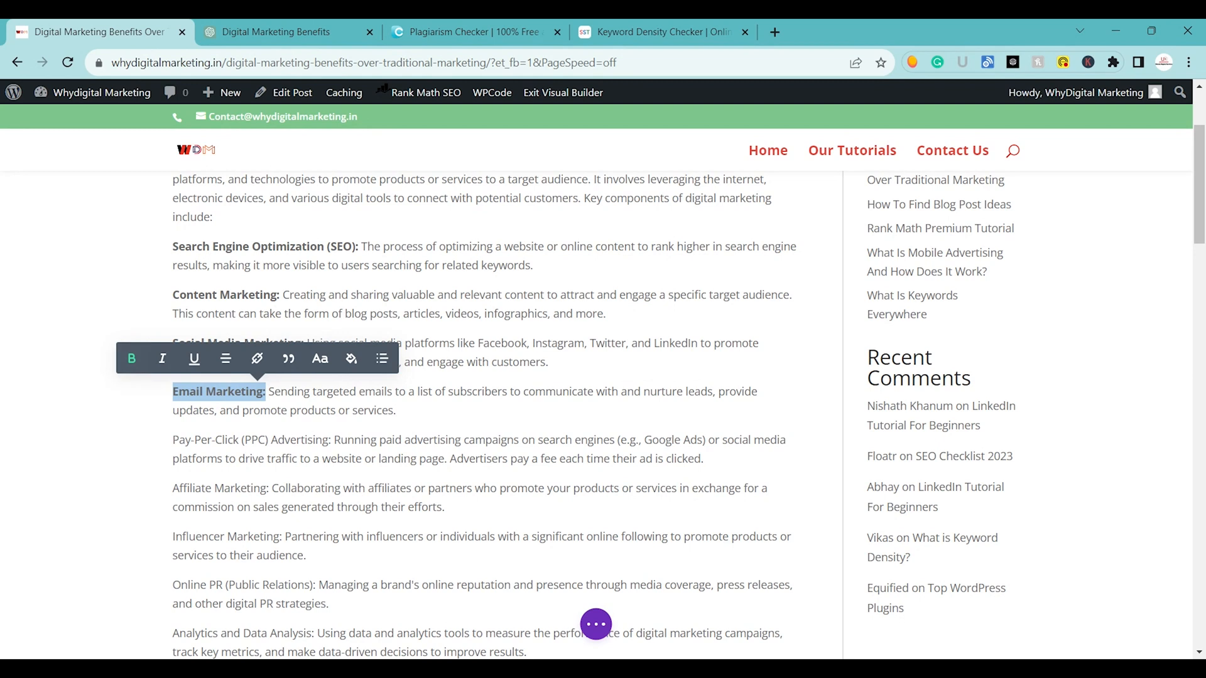
drag(173, 440, 316, 440)
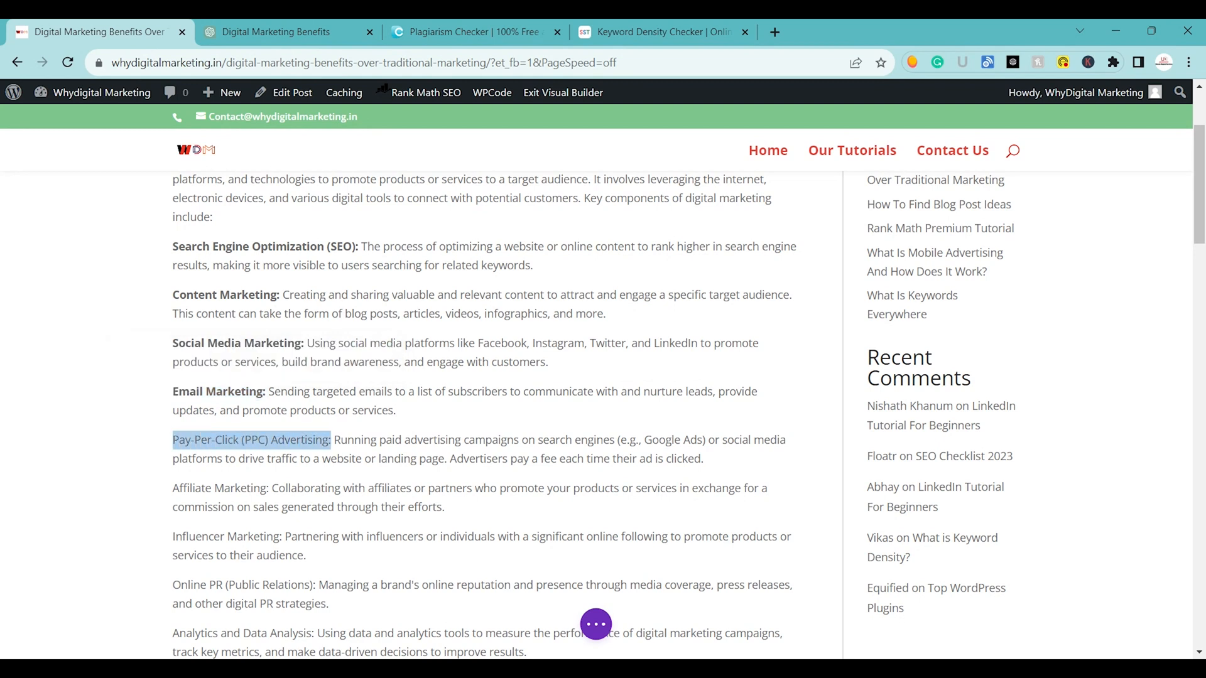
click(203, 409)
Make the labels "Affiliate Marketing:" and "Influencer Marketing:" bold.
drag(172, 488, 265, 489)
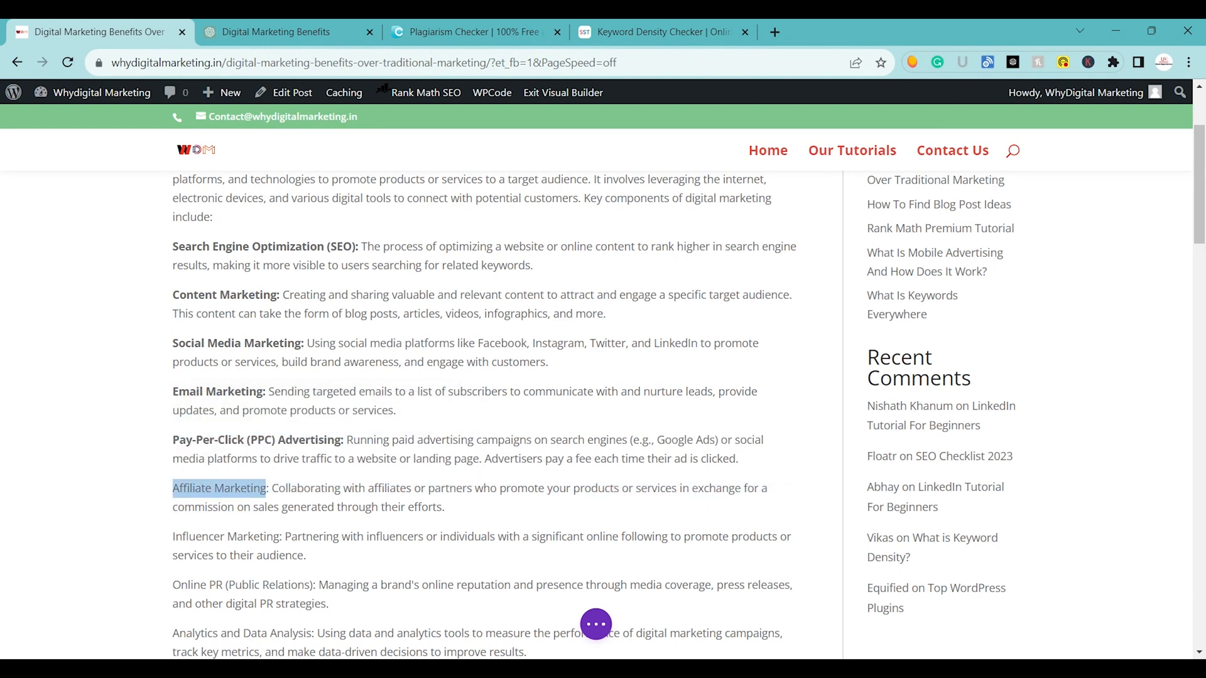
click(142, 455)
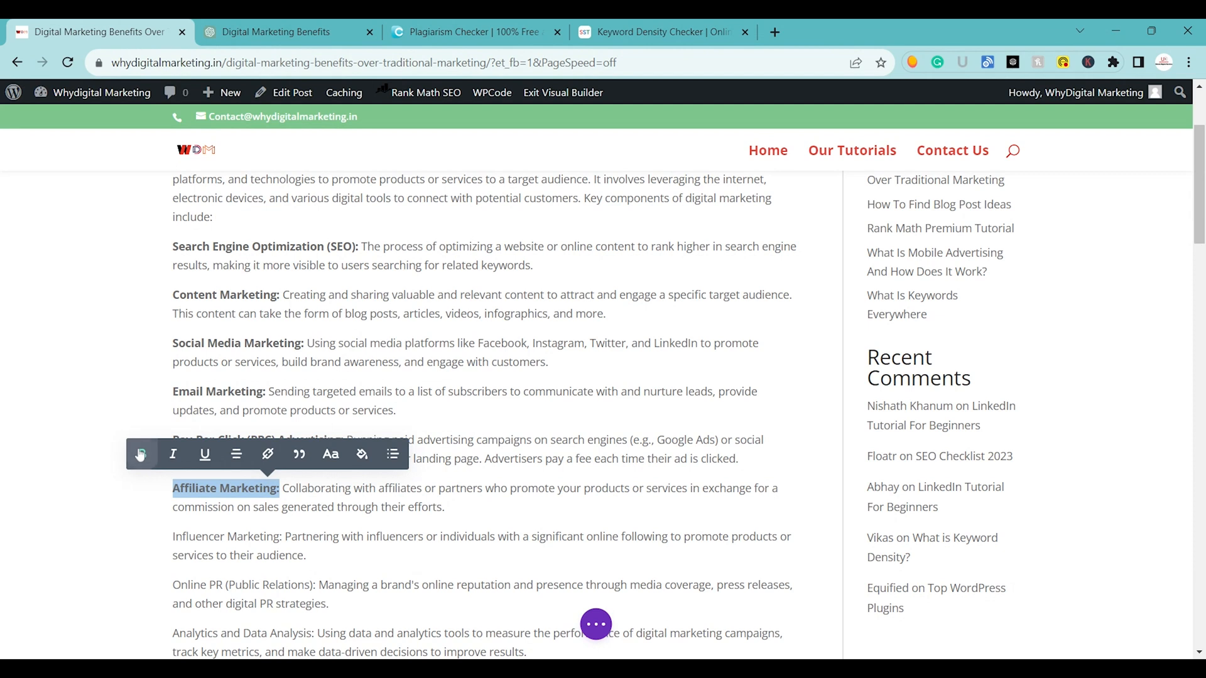
drag(173, 537, 282, 537)
click(155, 498)
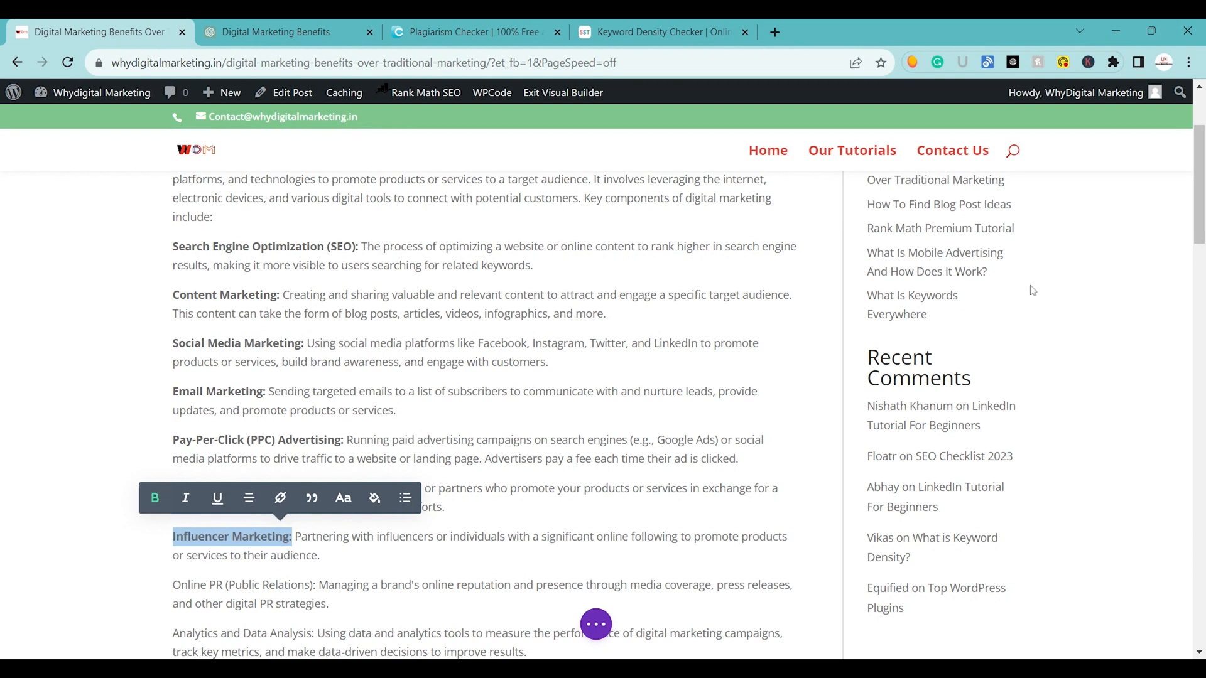
scroll(1033, 291, down, 5)
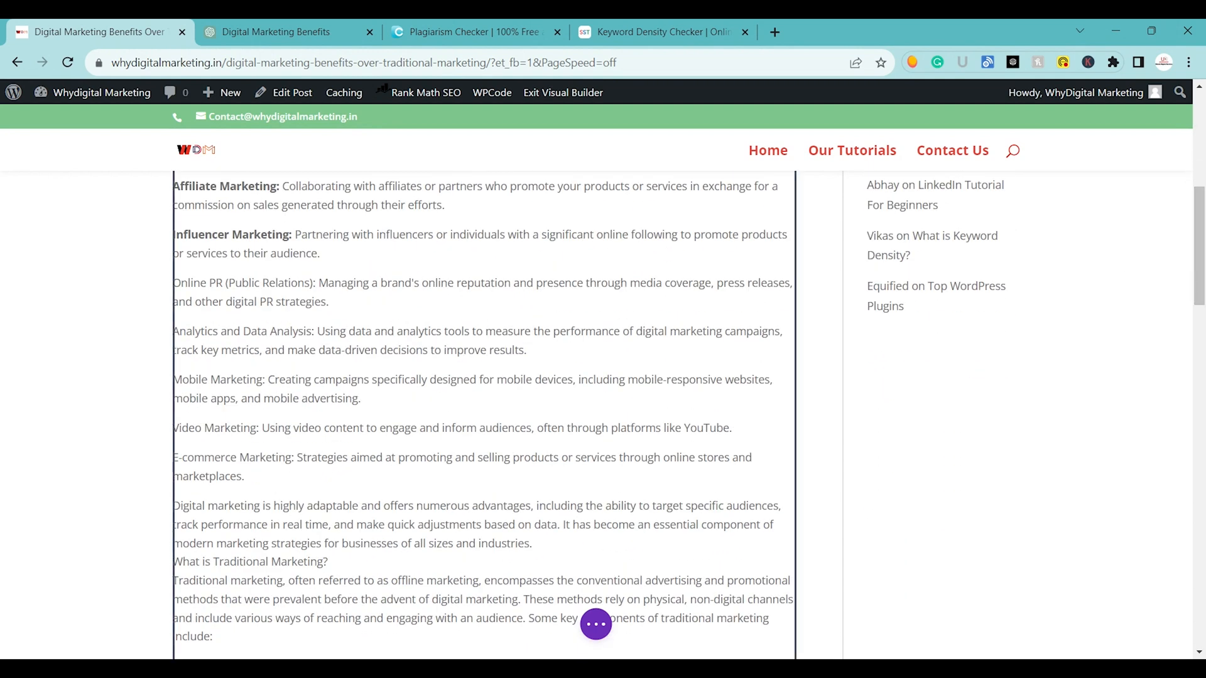
Make the labels "Online PR (Public Relations):" and "Analytics and Data Analysis:" bold.
click(223, 283)
drag(173, 283, 310, 283)
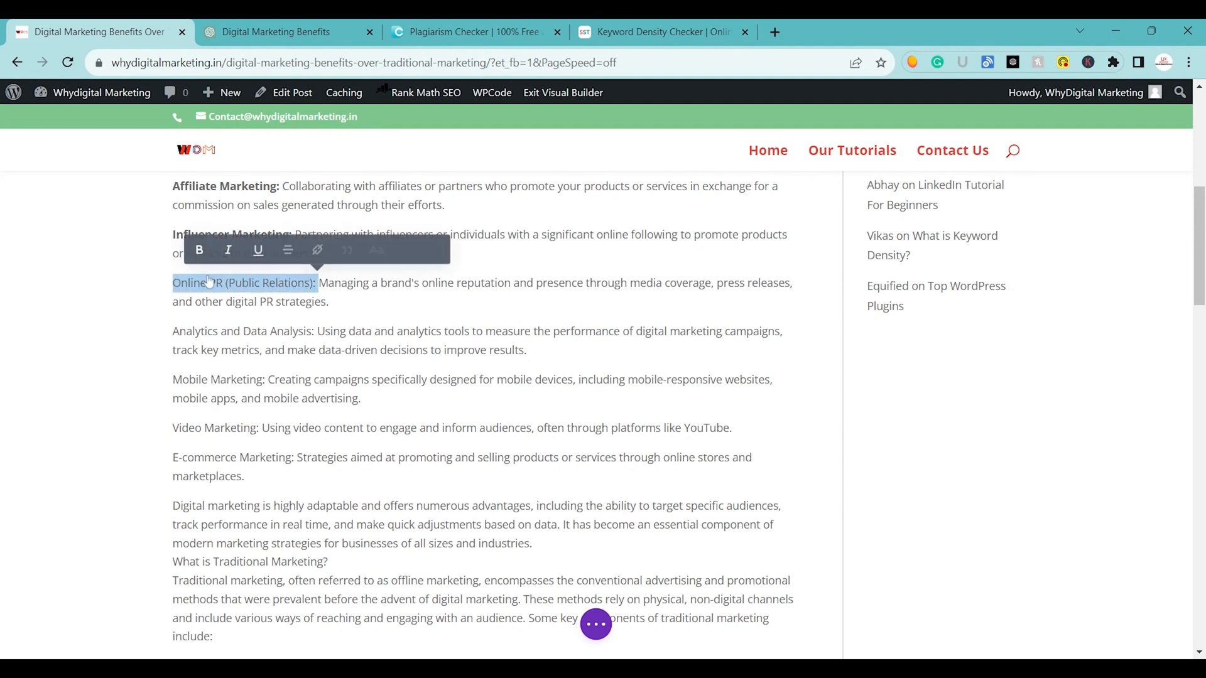
click(189, 251)
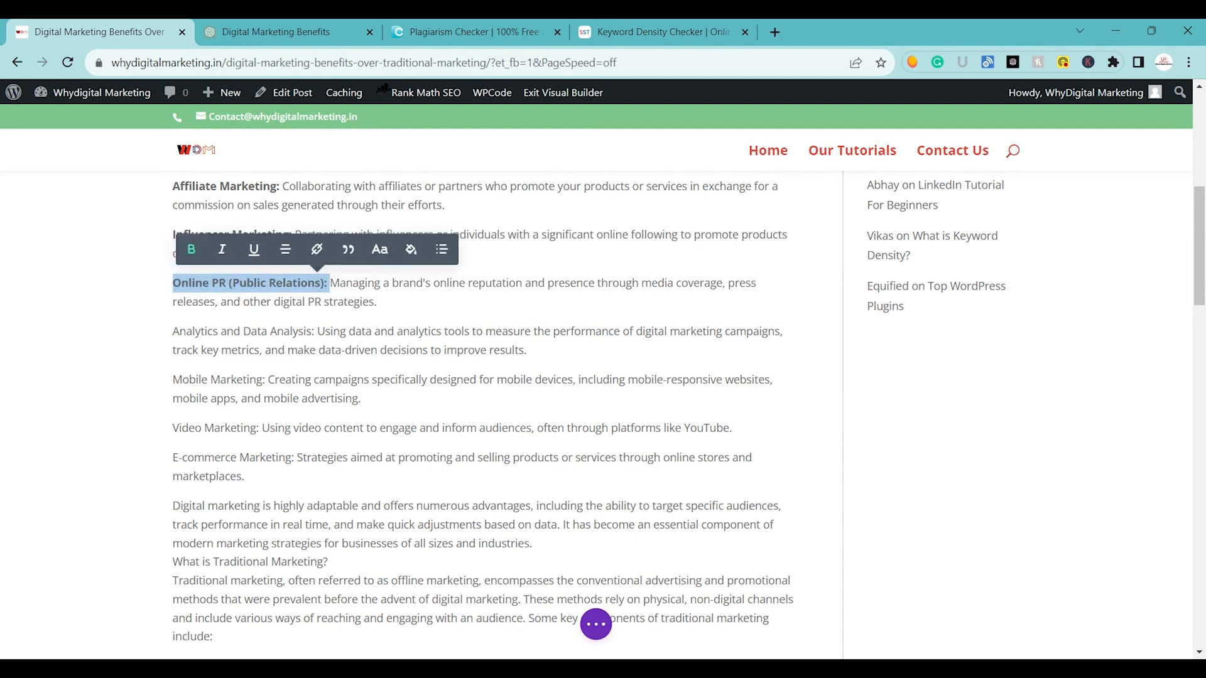
drag(173, 331, 251, 331)
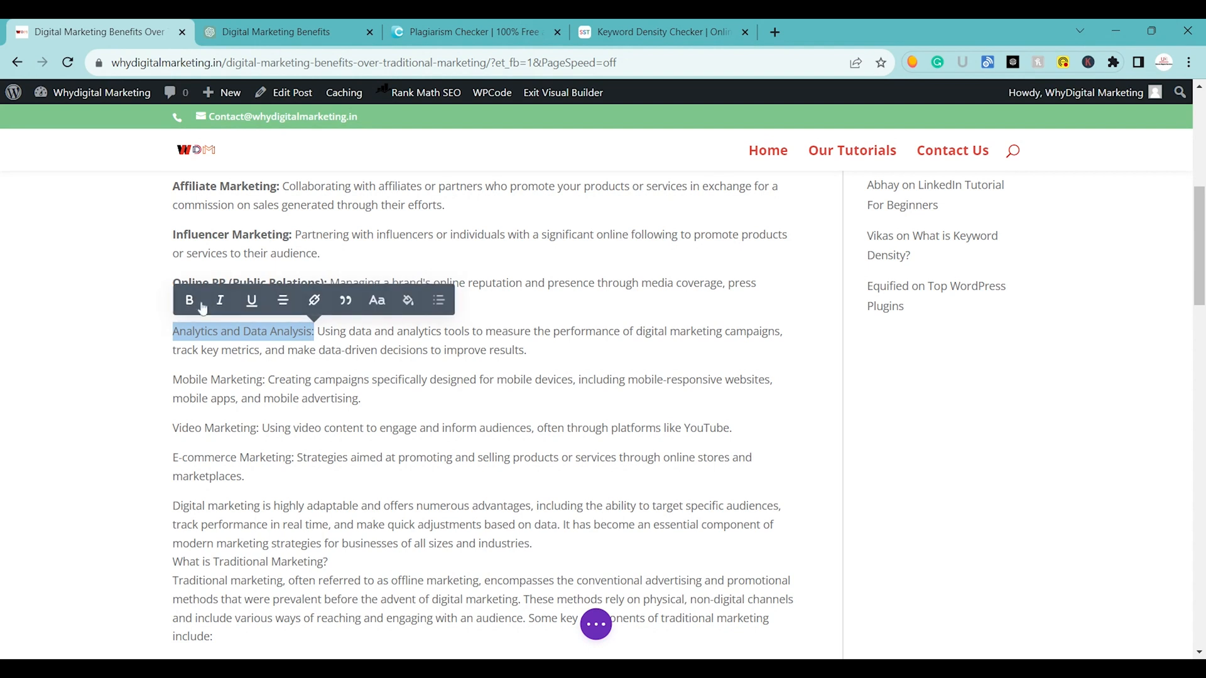
click(186, 299)
Make the labels "Mobile Marketing:" and "Video Marketing:" bold.
drag(173, 379, 265, 379)
click(139, 342)
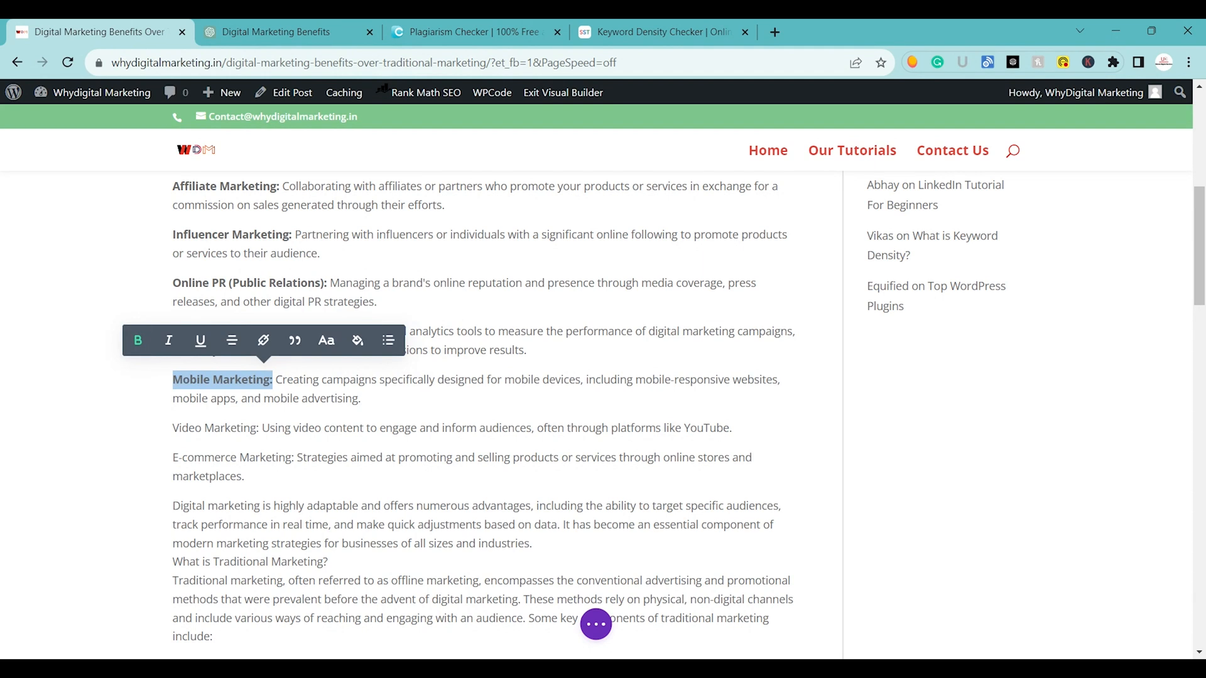
click(179, 429)
drag(173, 429, 262, 429)
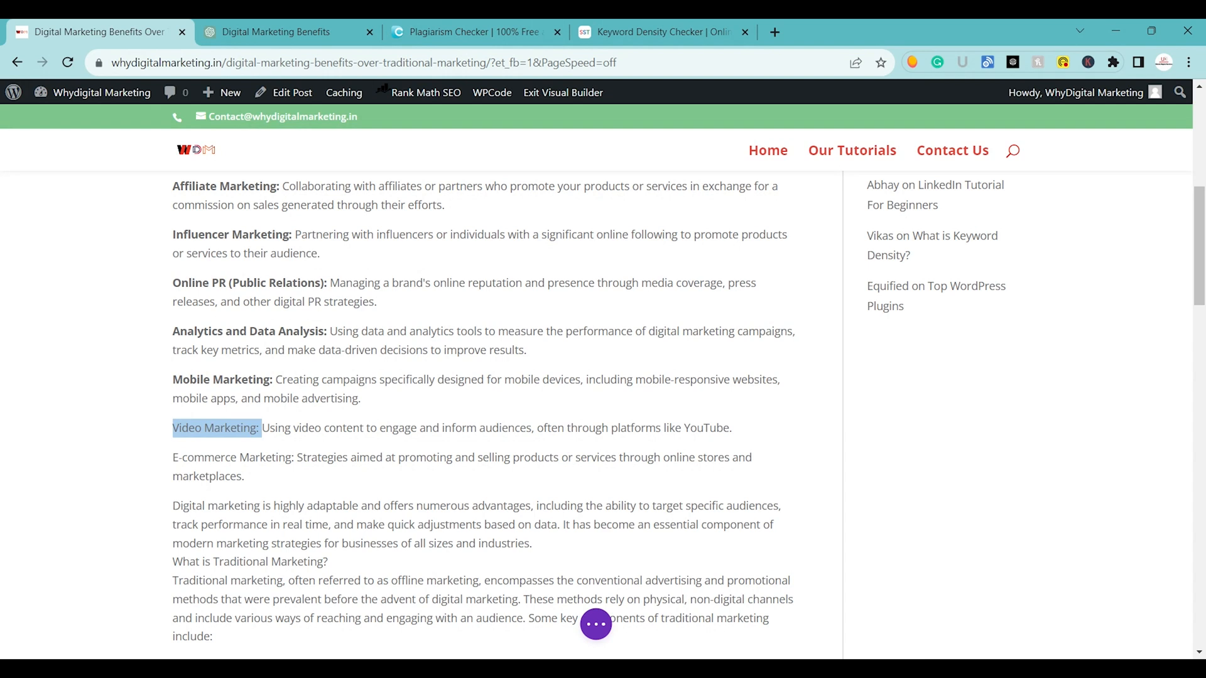
click(134, 386)
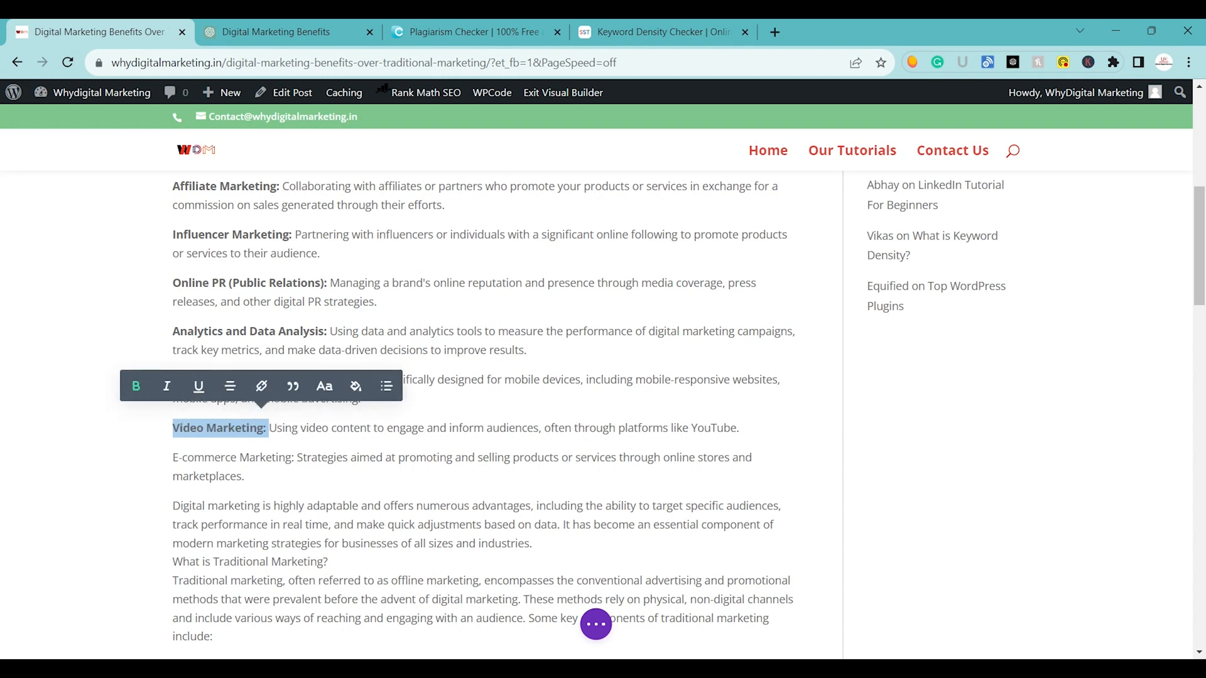
Make the label "E-commerce Marketing:" bold in the page text.
click(187, 525)
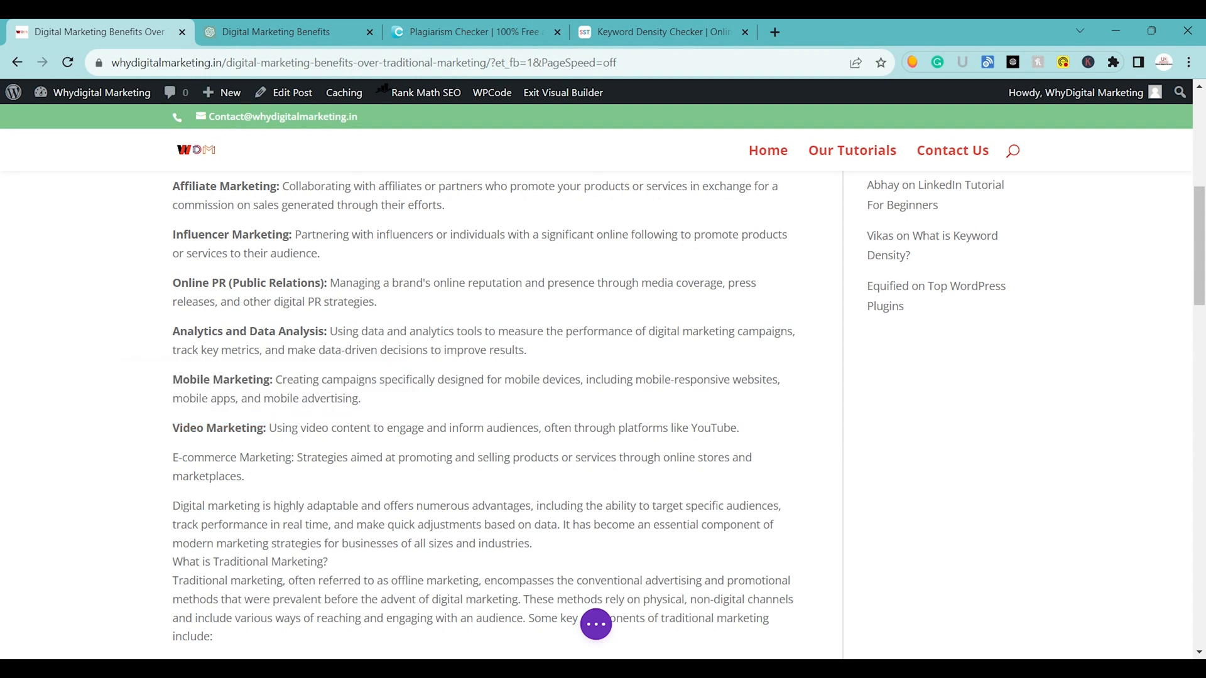
key(Up)
key(Up)
key(Up)
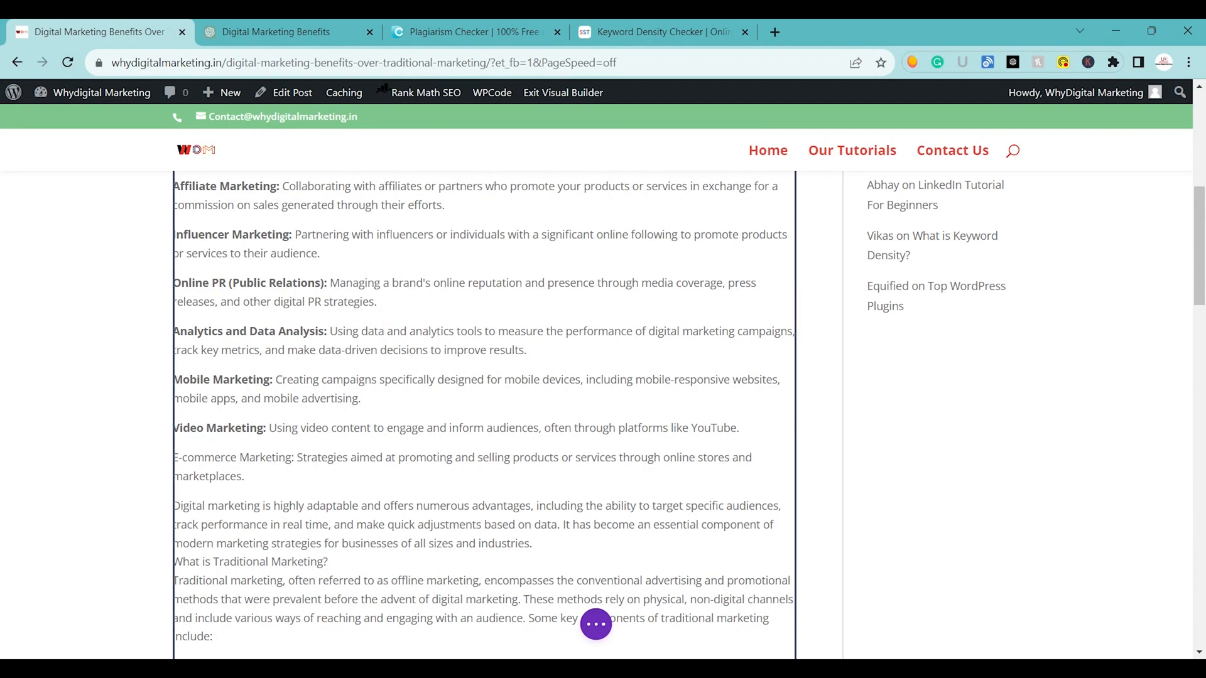
mouse_move(294, 457)
mouse_down()
mouse_move(175, 458)
mouse_move(292, 458)
mouse_up()
click(294, 458)
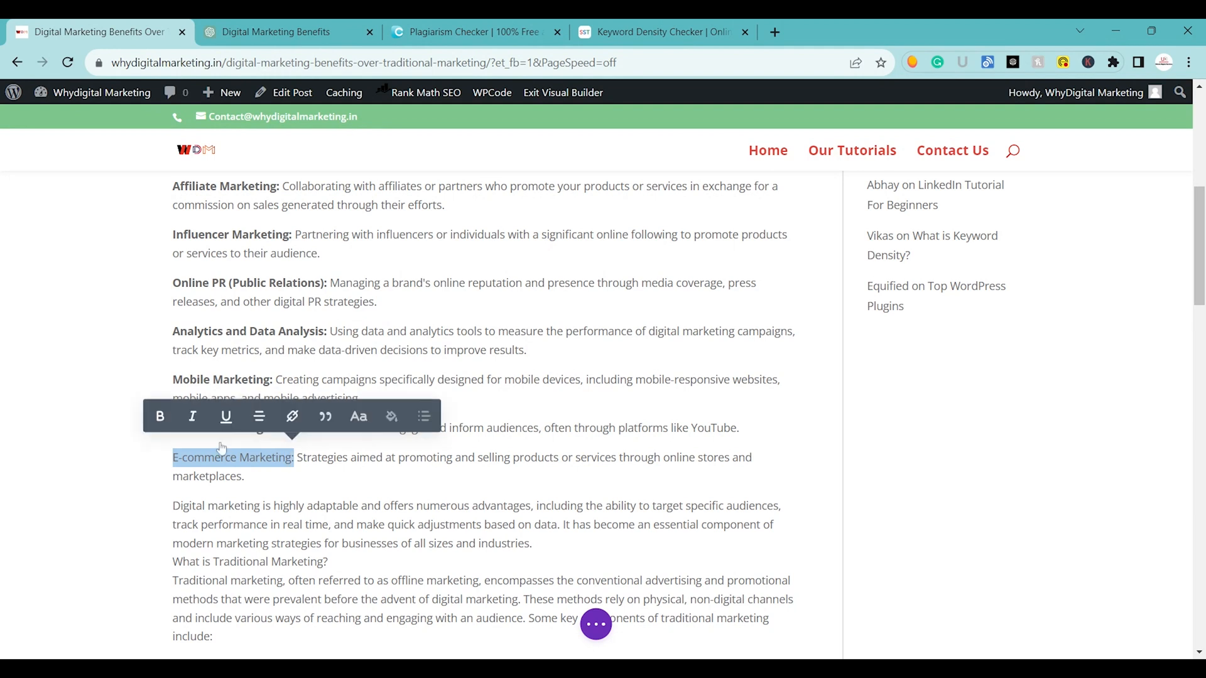
click(165, 415)
Save the post with the bolded digital marketing labels.
scroll(600, 637, up, 8)
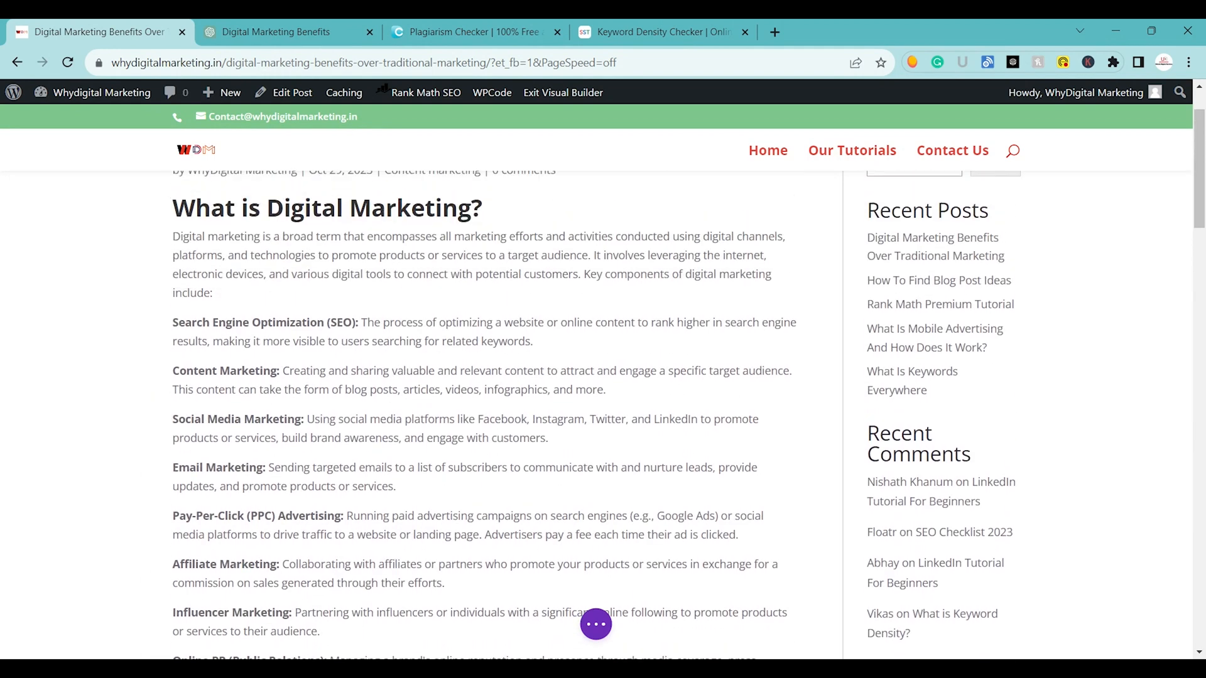
click(600, 637)
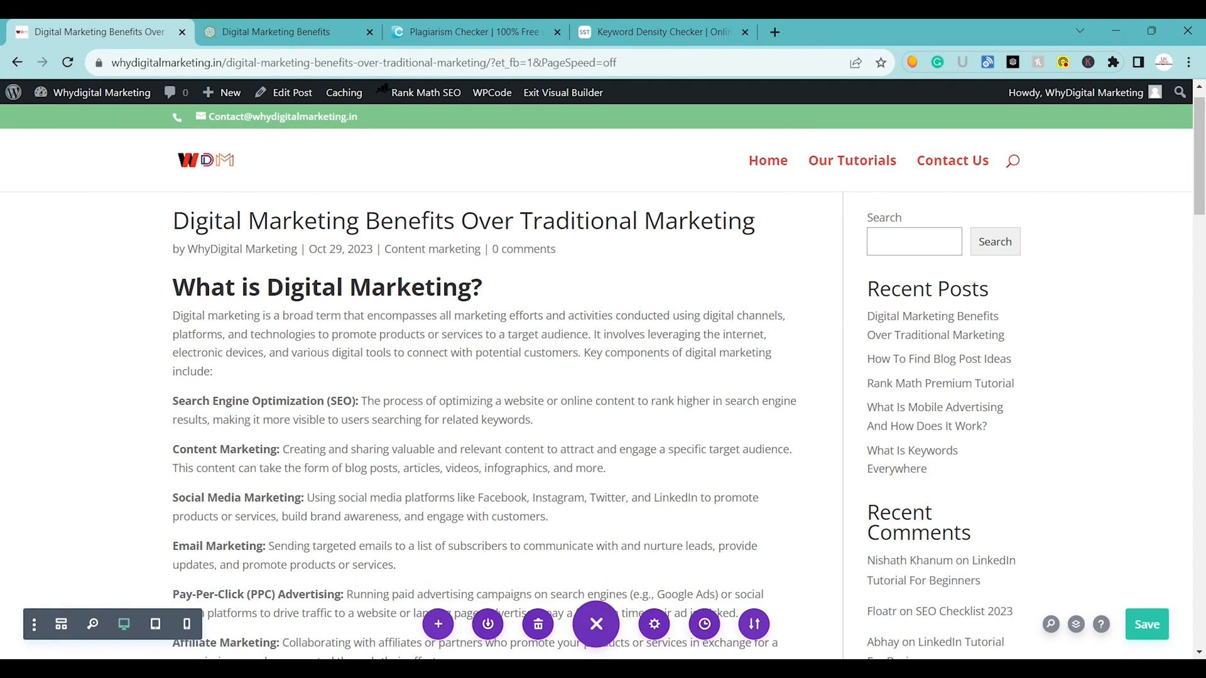
click(1154, 625)
Examine the text module's paragraph and heading formats and its text design options, and close its settings.
click(457, 315)
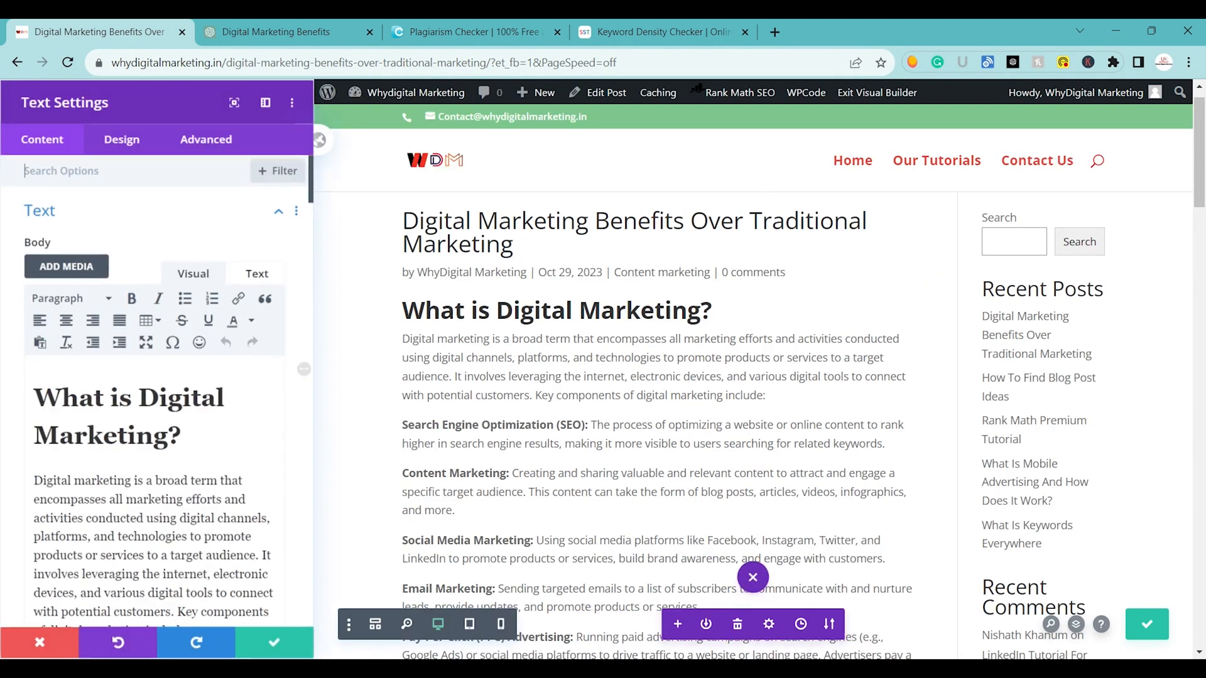
click(71, 299)
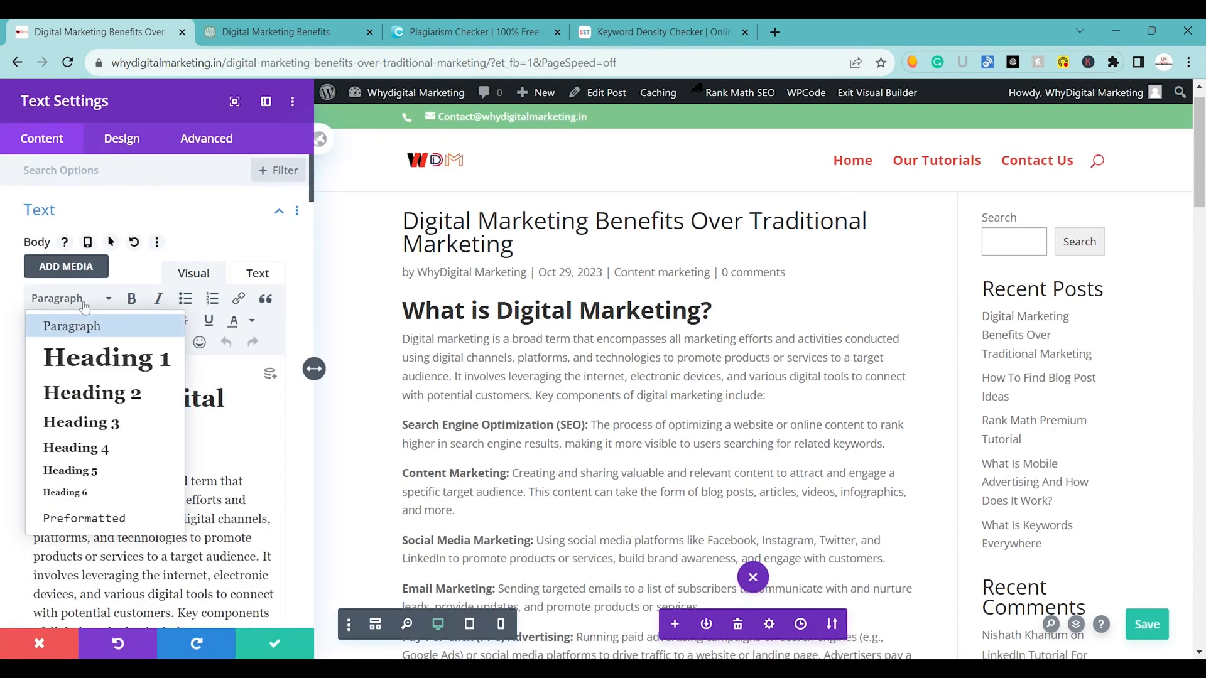
click(106, 358)
click(188, 482)
click(133, 148)
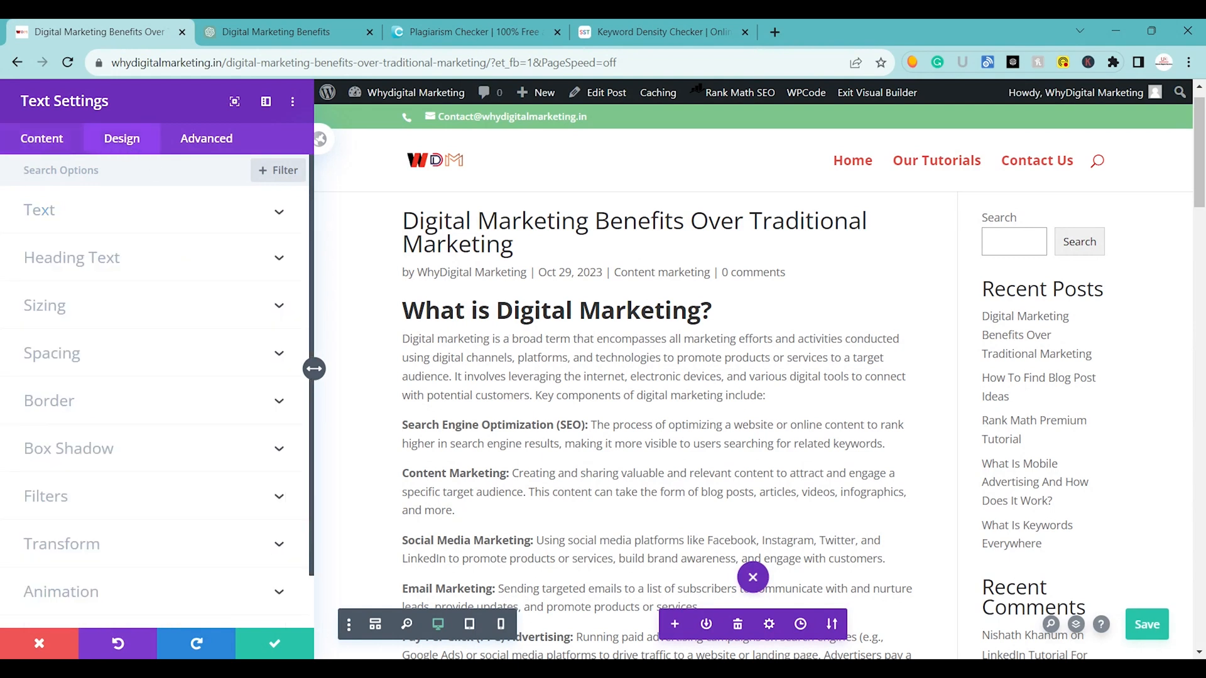
click(144, 230)
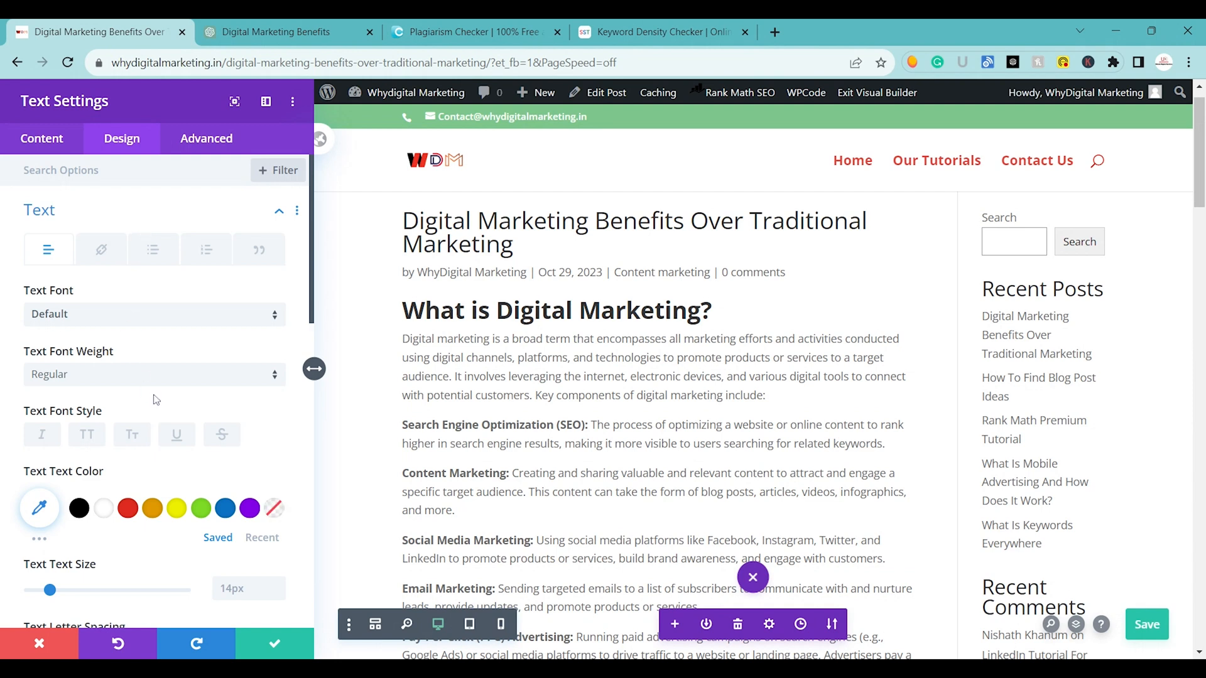
scroll(126, 305, down, 10)
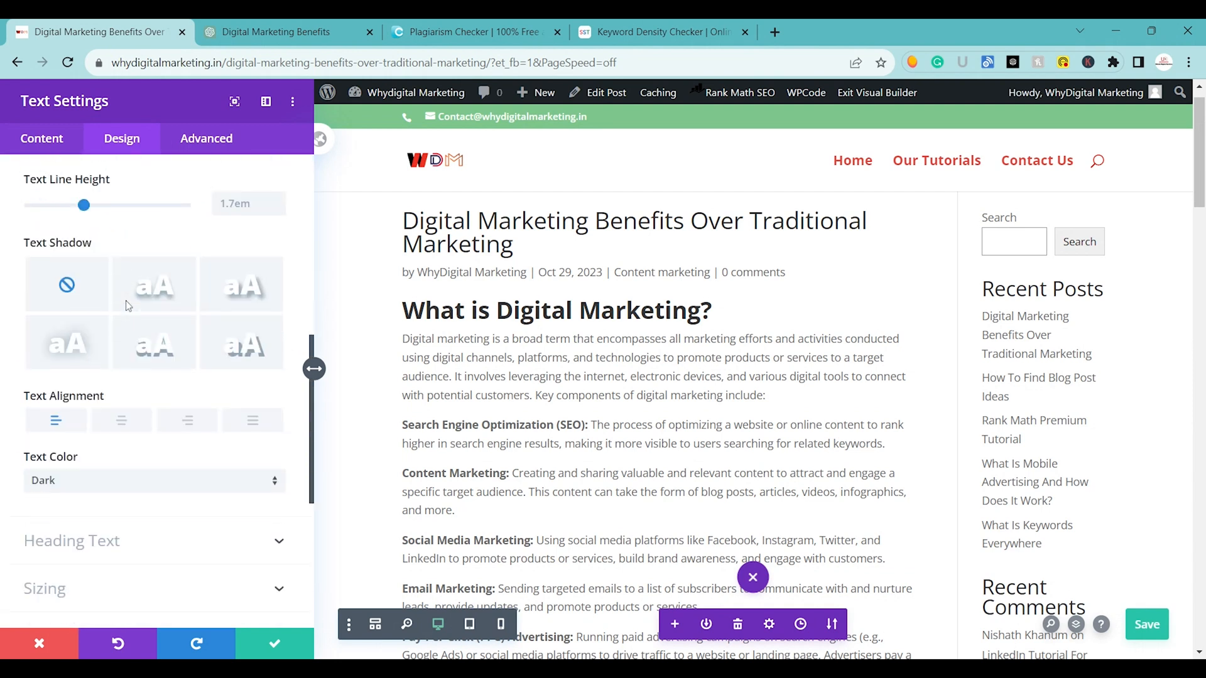
scroll(127, 306, down, 1)
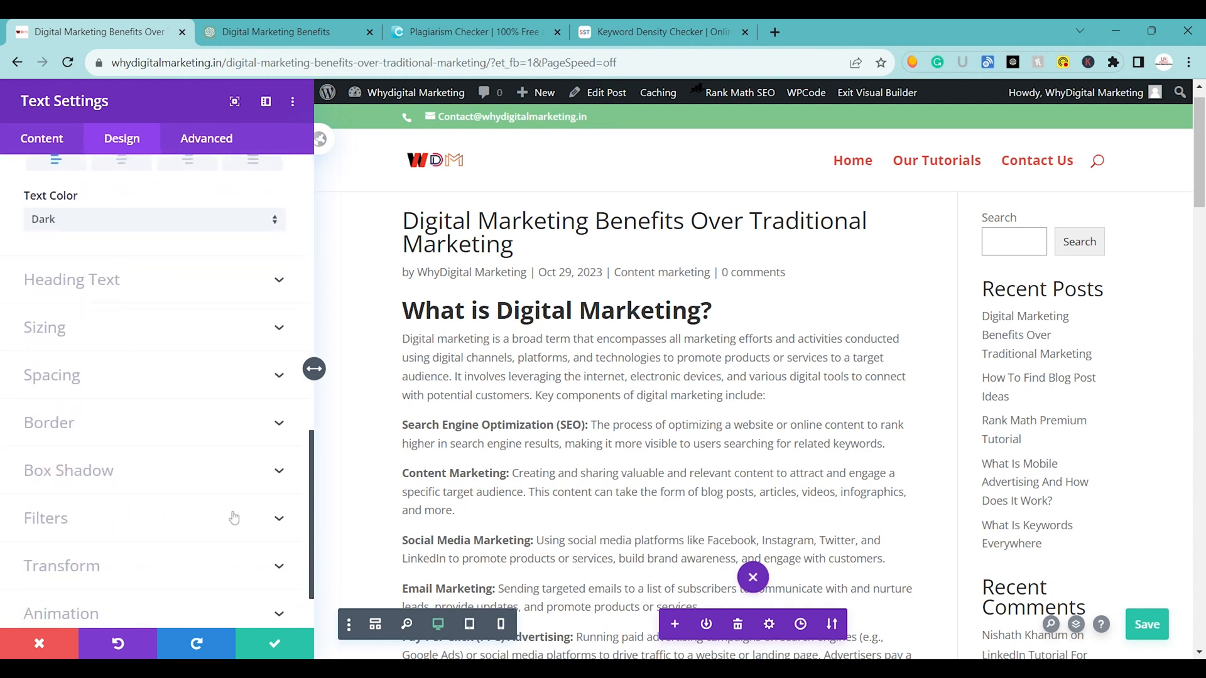
click(262, 634)
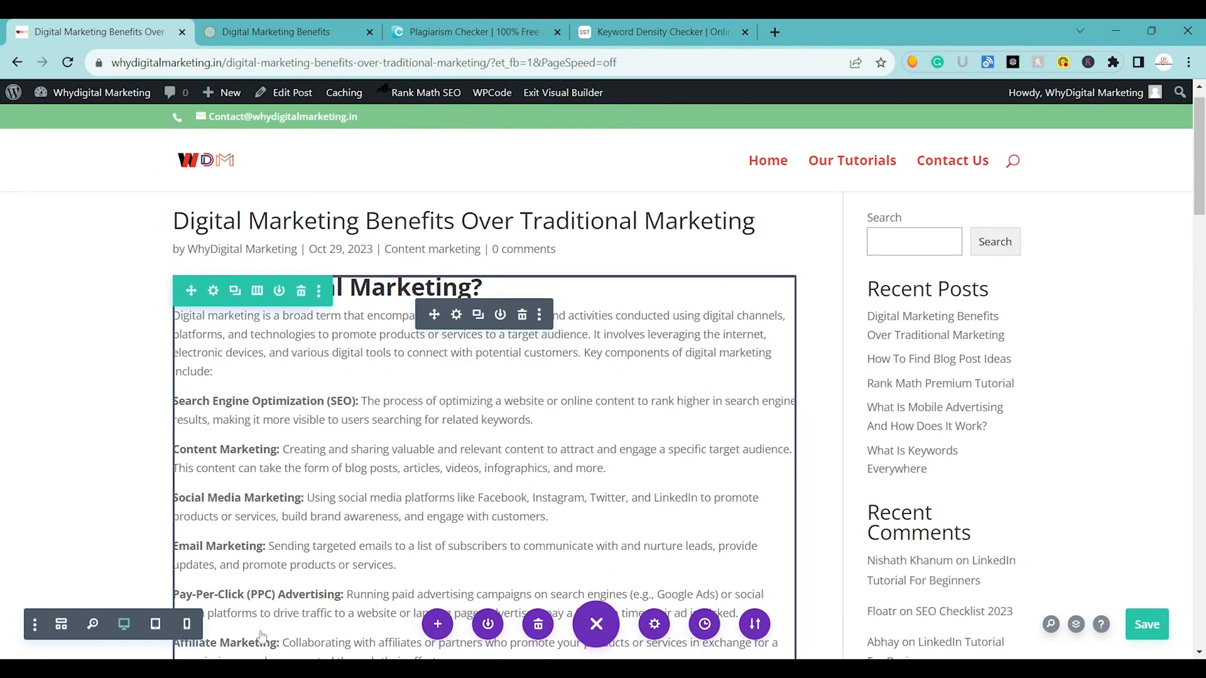
Put the line "What is Traditional Marketing?" on its own with line breaks around it and make it bold.
scroll(483, 402, down, 9)
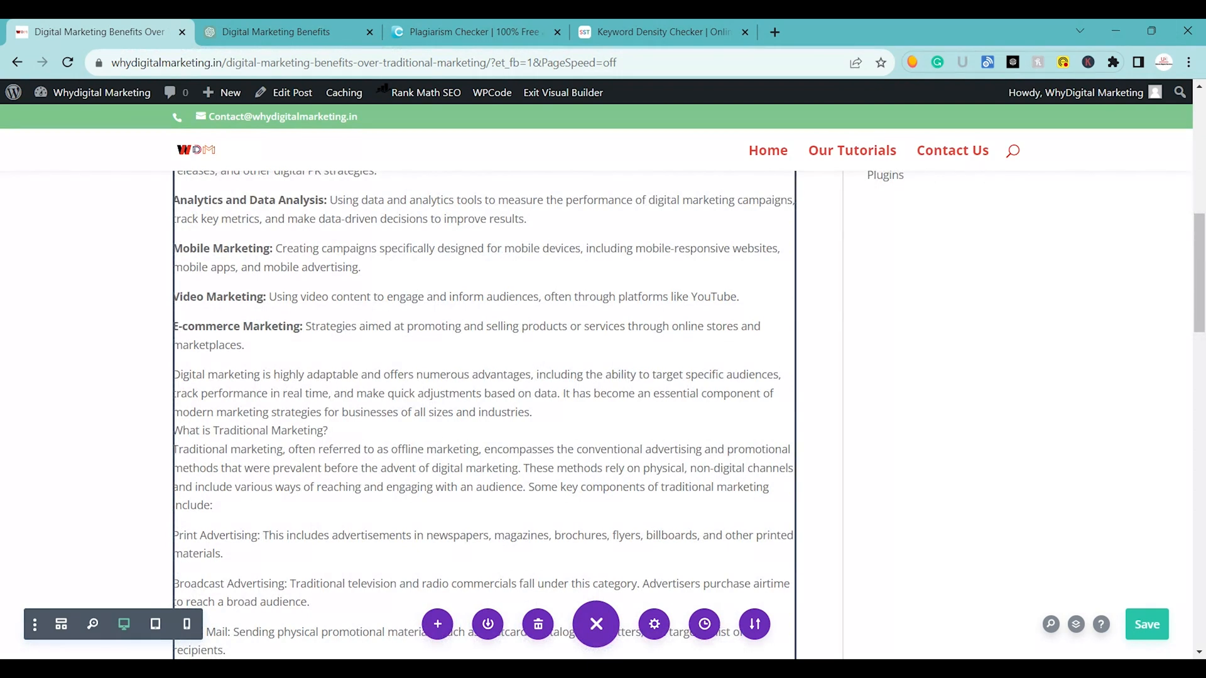
click(329, 431)
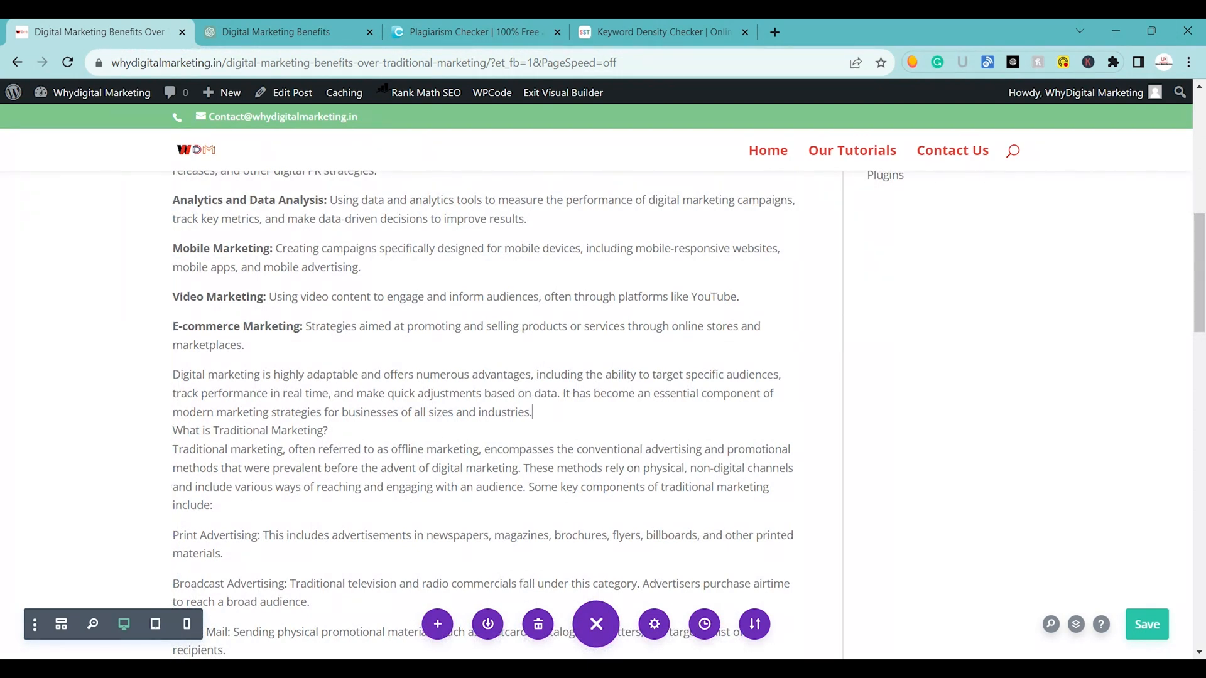
key(Return)
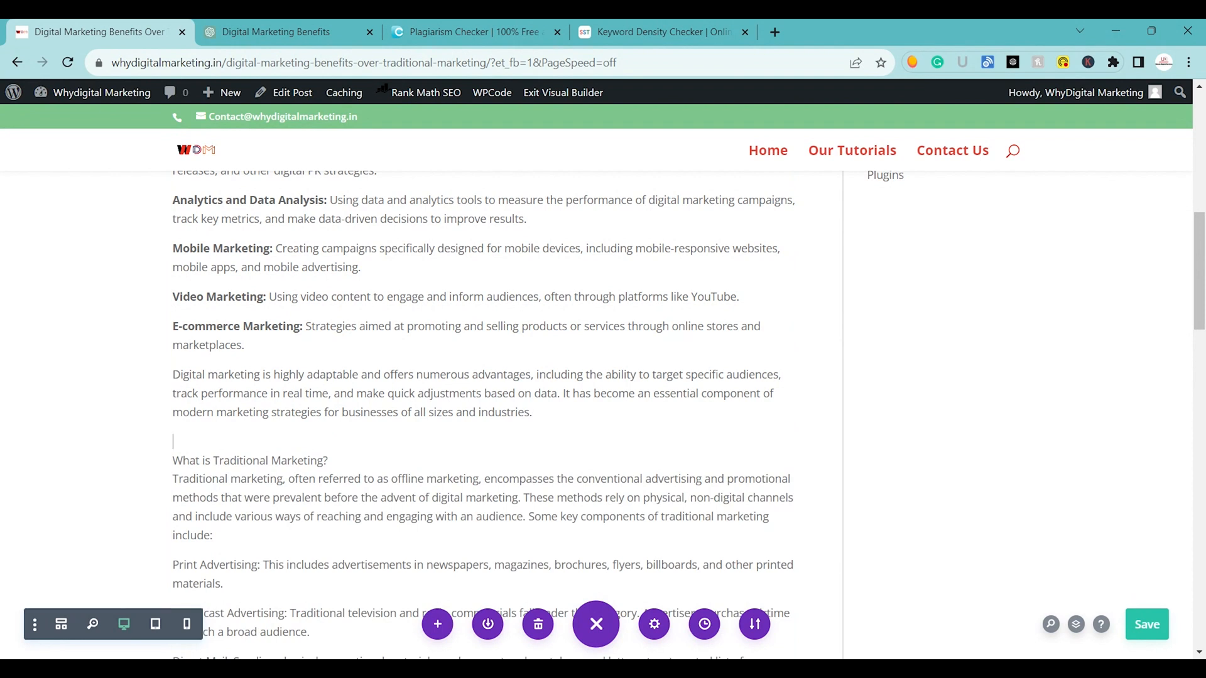
key(Return)
drag(329, 462, 168, 479)
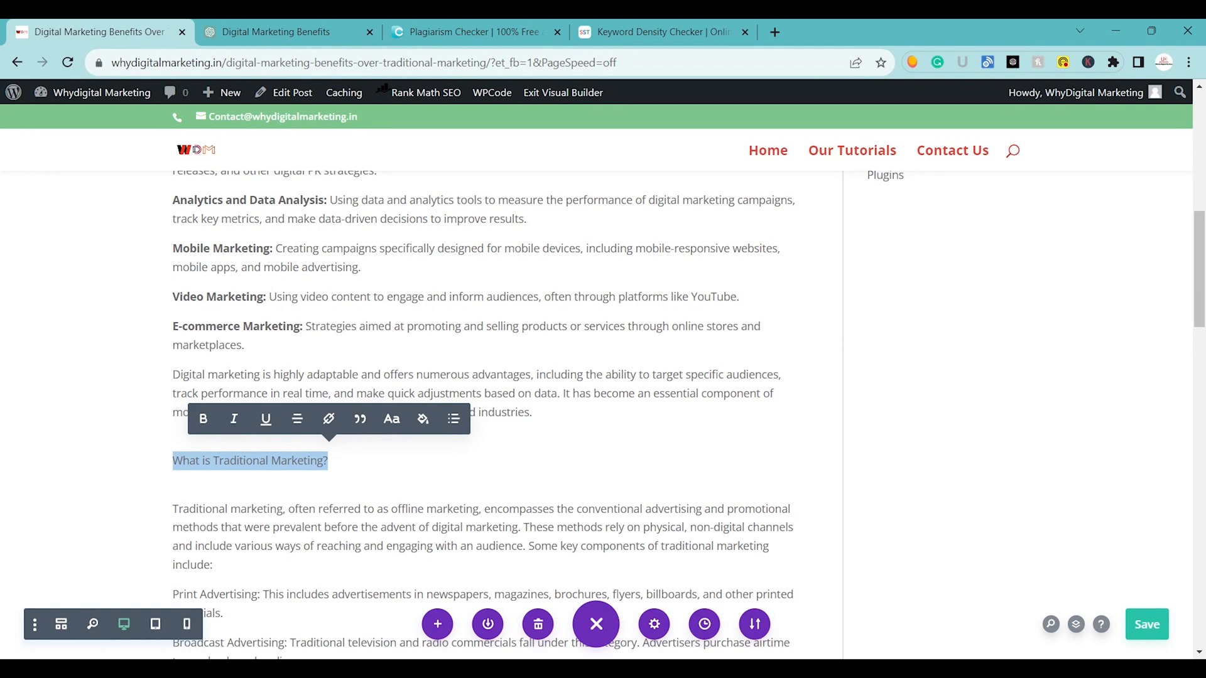
click(286, 476)
triple_click(223, 467)
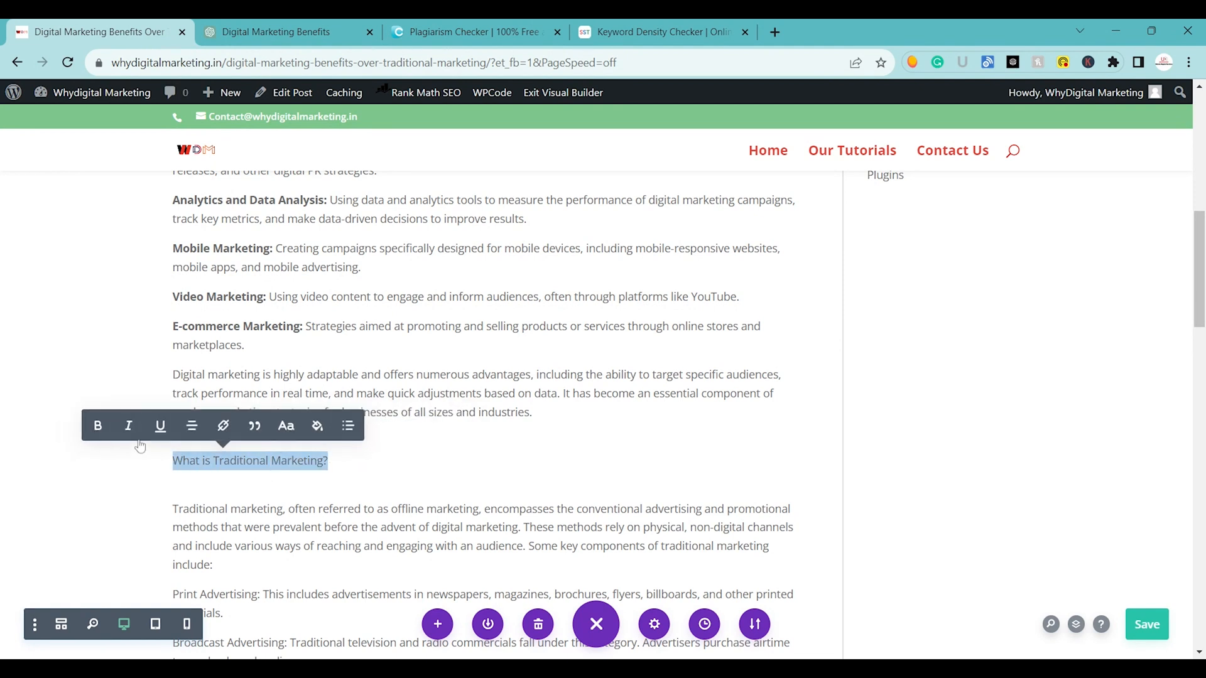
click(97, 426)
Save the post with the bold "What is Traditional Marketing?" line.
scroll(98, 426, up, 8)
scroll(538, 157, up, 1)
key(ctrl+s)
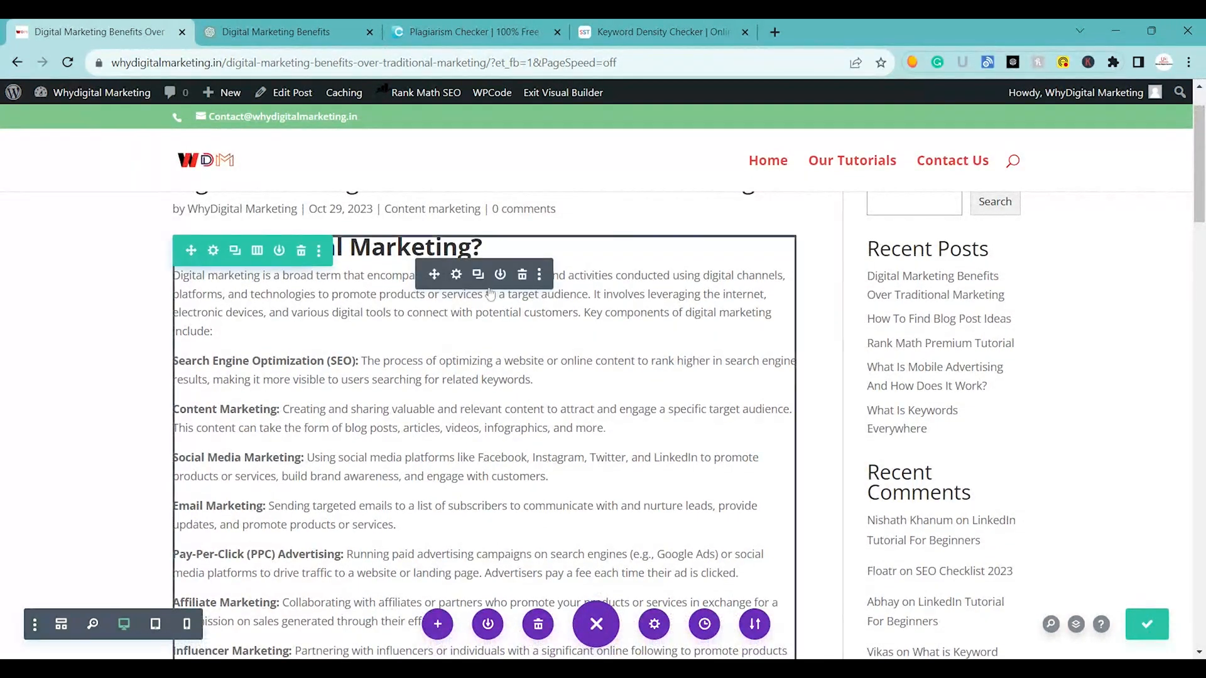
In the text module's settings, separate "What is Traditional Marketing?" from the surrounding text as its own paragraph.
click(456, 275)
scroll(154, 390, down, 15)
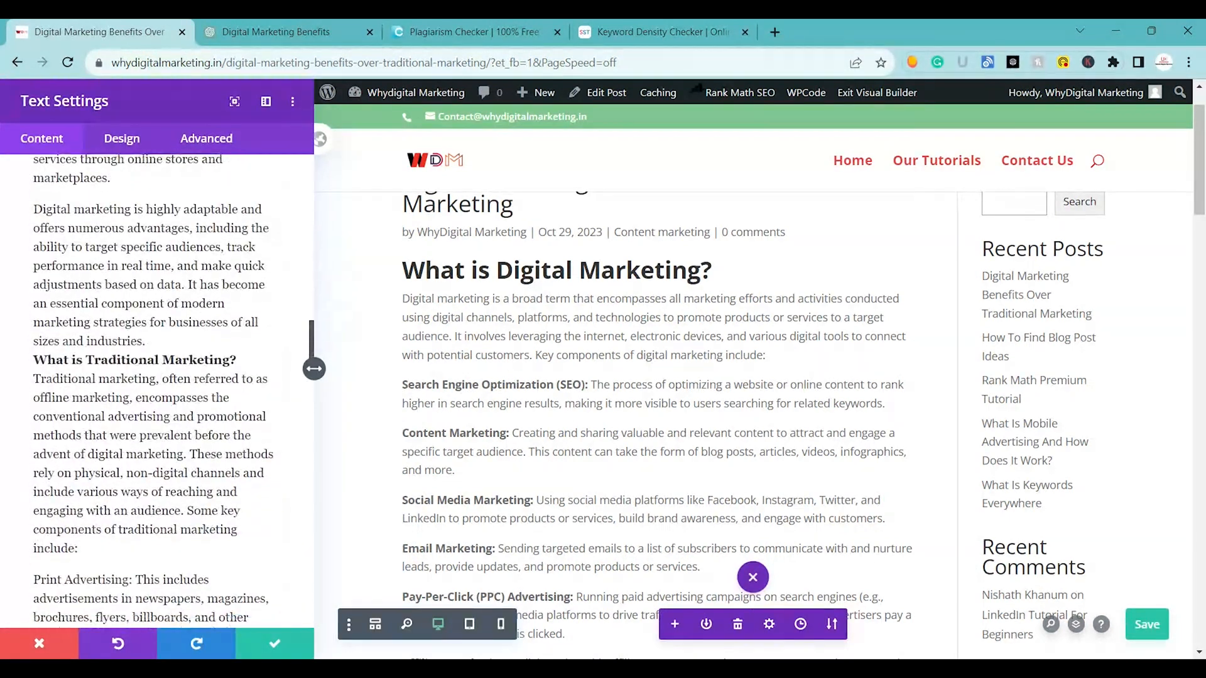
scroll(154, 390, down, 2)
key(Return)
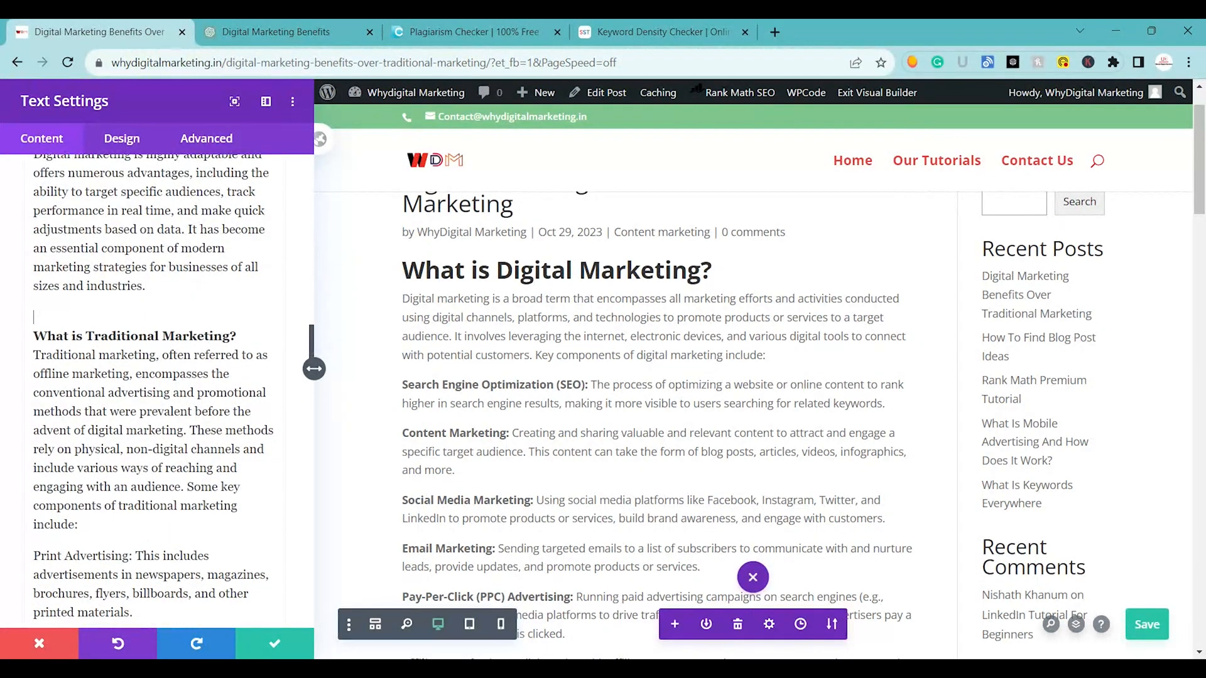
key(Return)
Format "What is Traditional Marketing?" as Heading 1 and save the text module's settings.
triple_click(194, 337)
scroll(189, 338, up, 15)
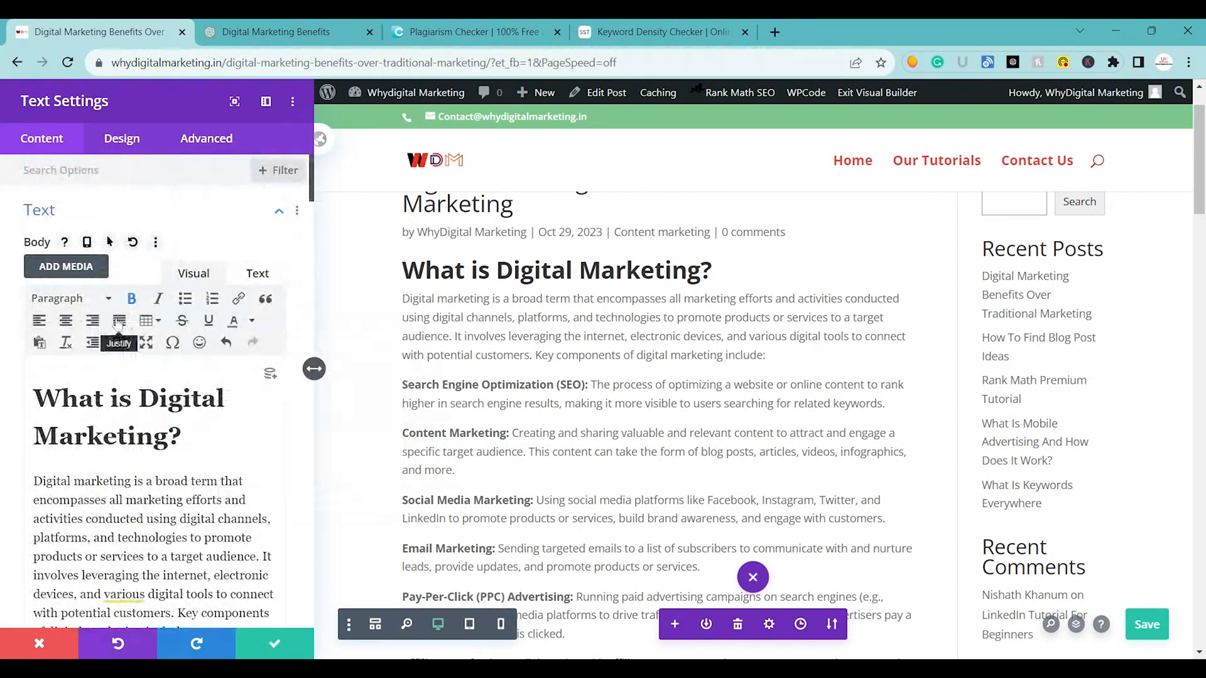
click(85, 300)
click(98, 367)
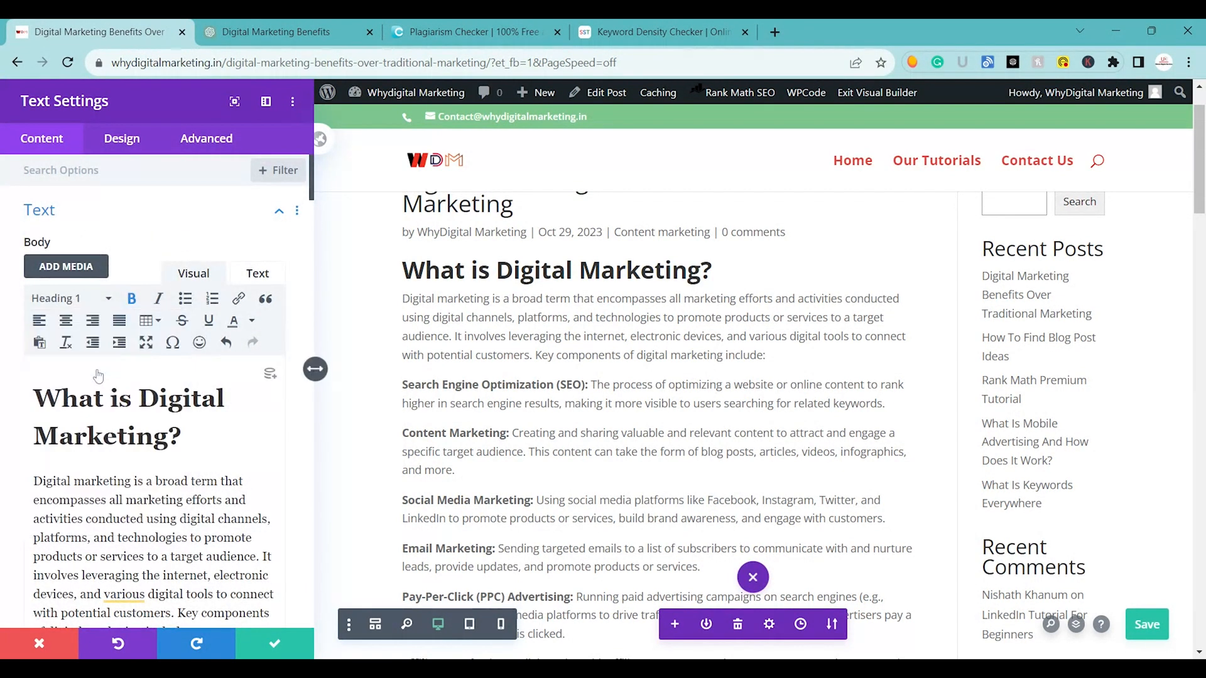
drag(312, 181, 271, 563)
scroll(270, 564, down, 5)
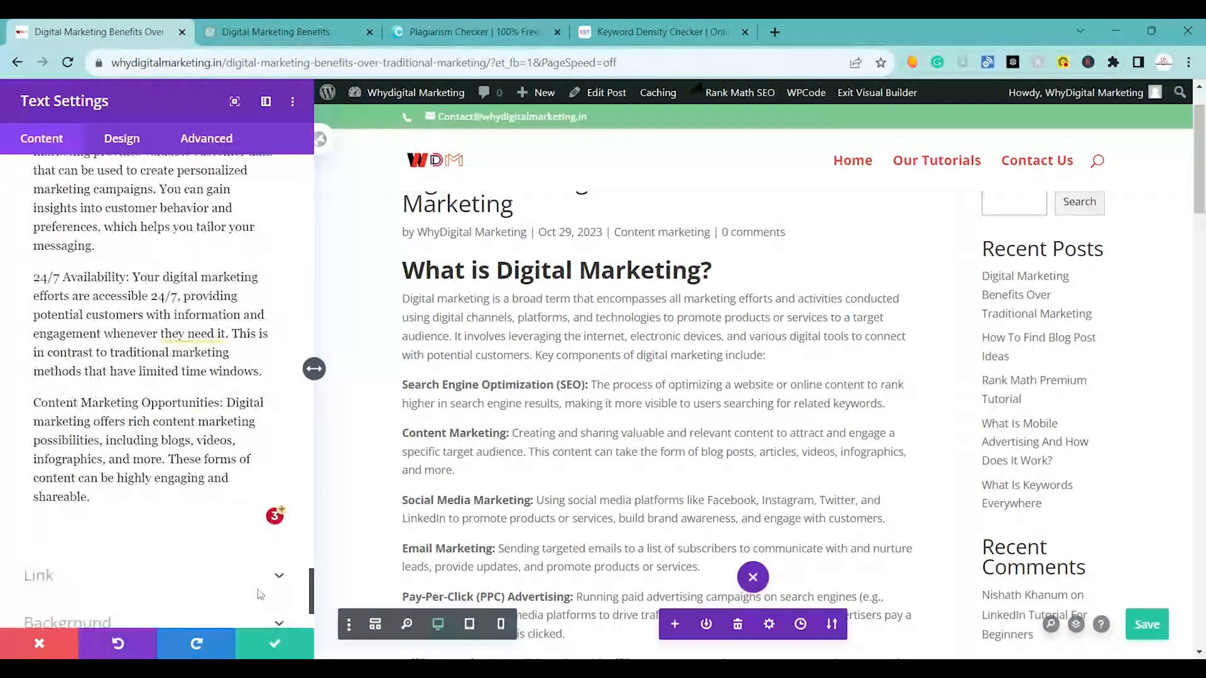
click(257, 642)
Make the labels "Print Advertising:" and "Broadcast Advertising:" bold directly in the page text.
scroll(483, 415, down, 10)
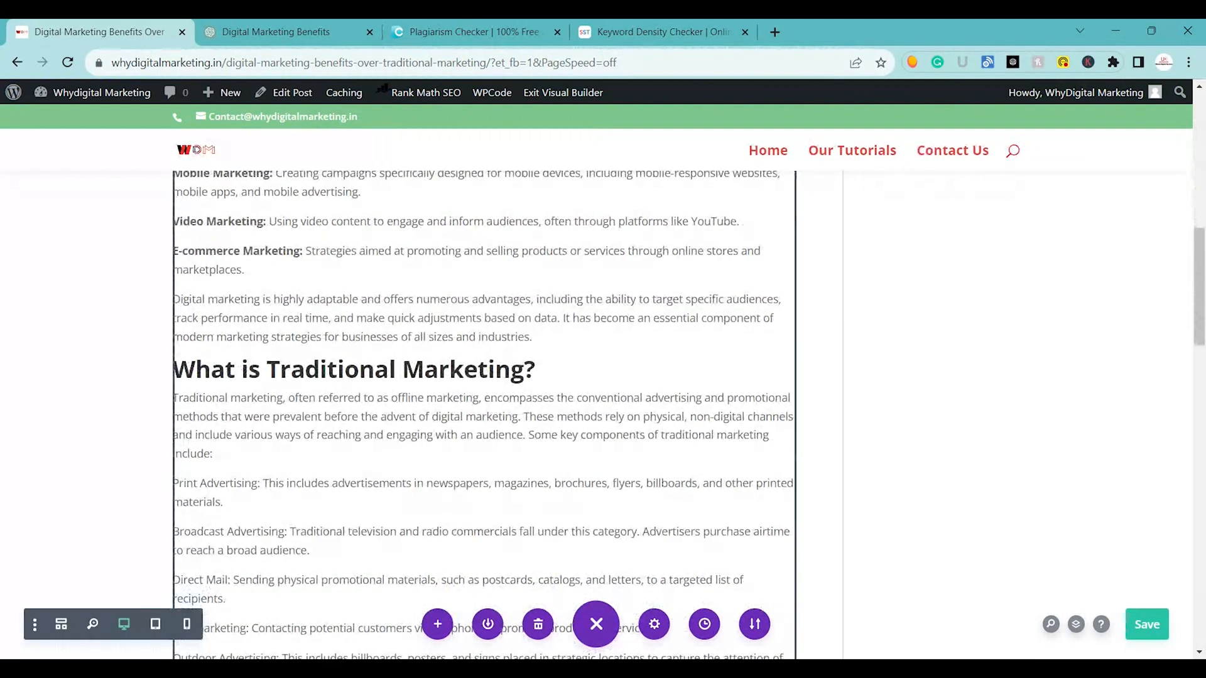
click(263, 483)
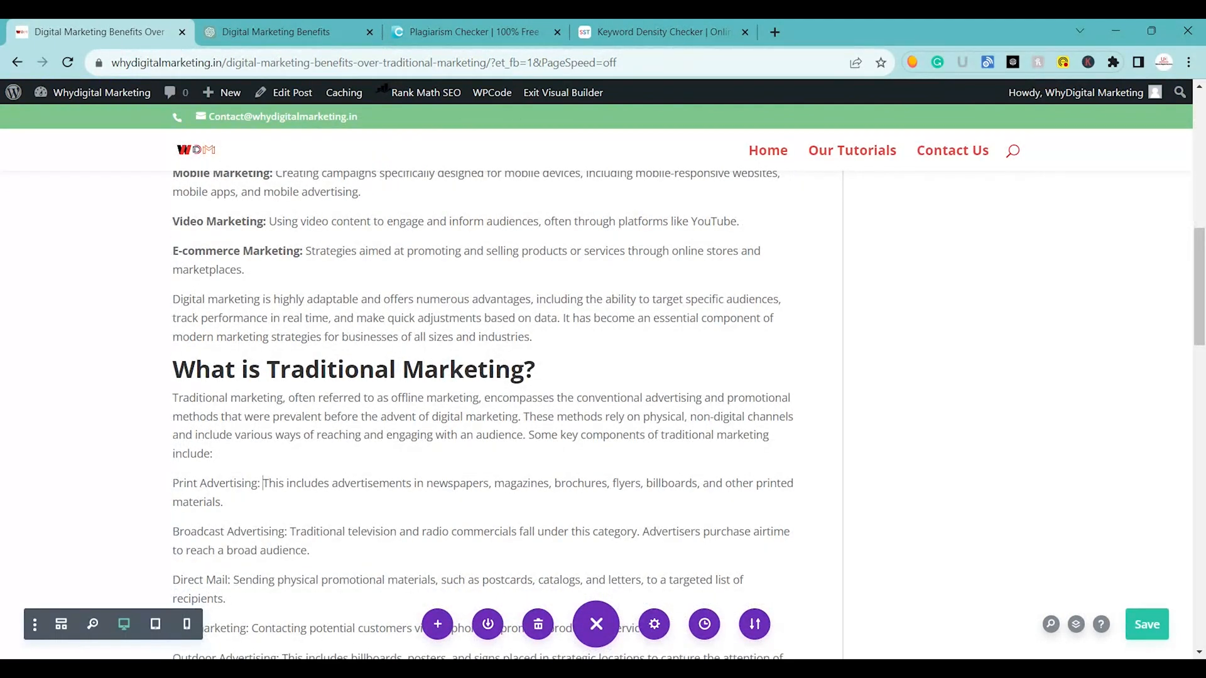
click(220, 483)
drag(173, 483, 251, 483)
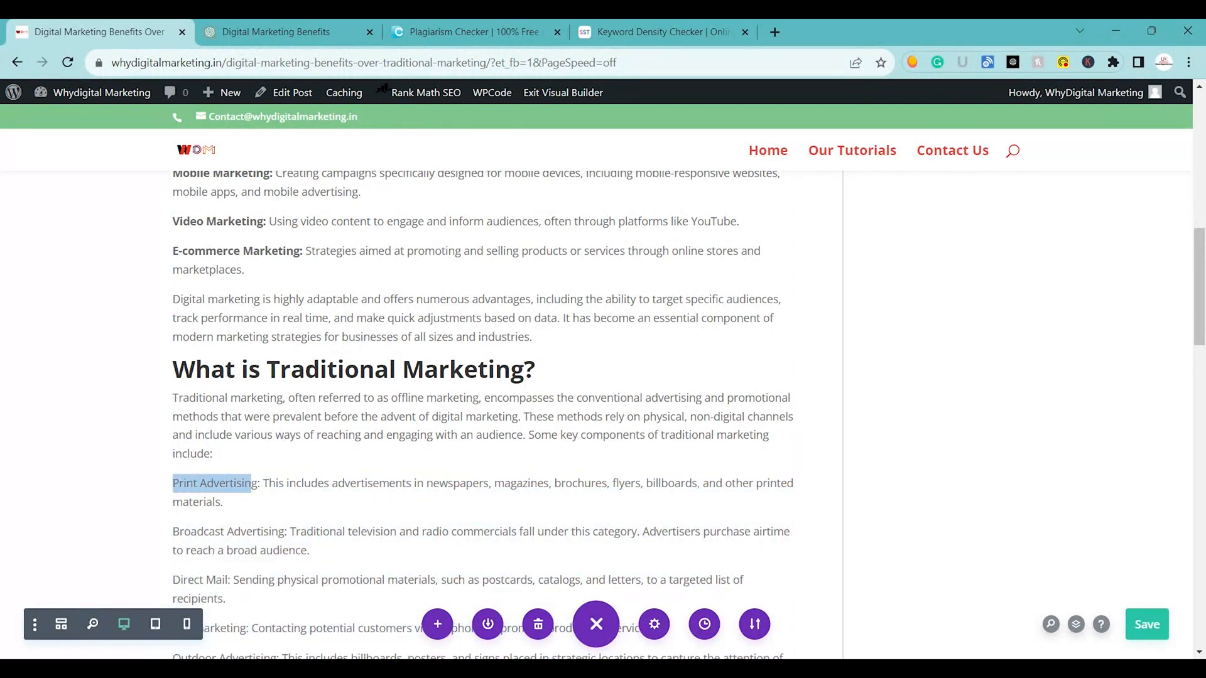
click(134, 436)
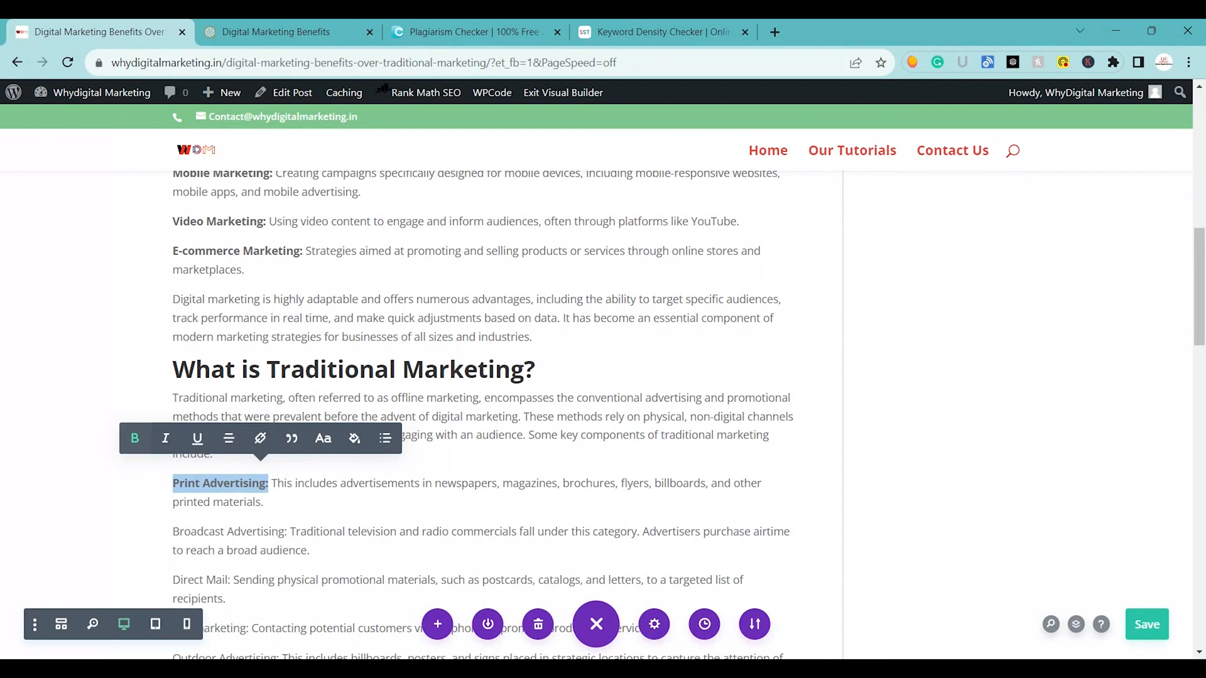
scroll(484, 377, down, 4)
drag(173, 264, 287, 264)
click(161, 218)
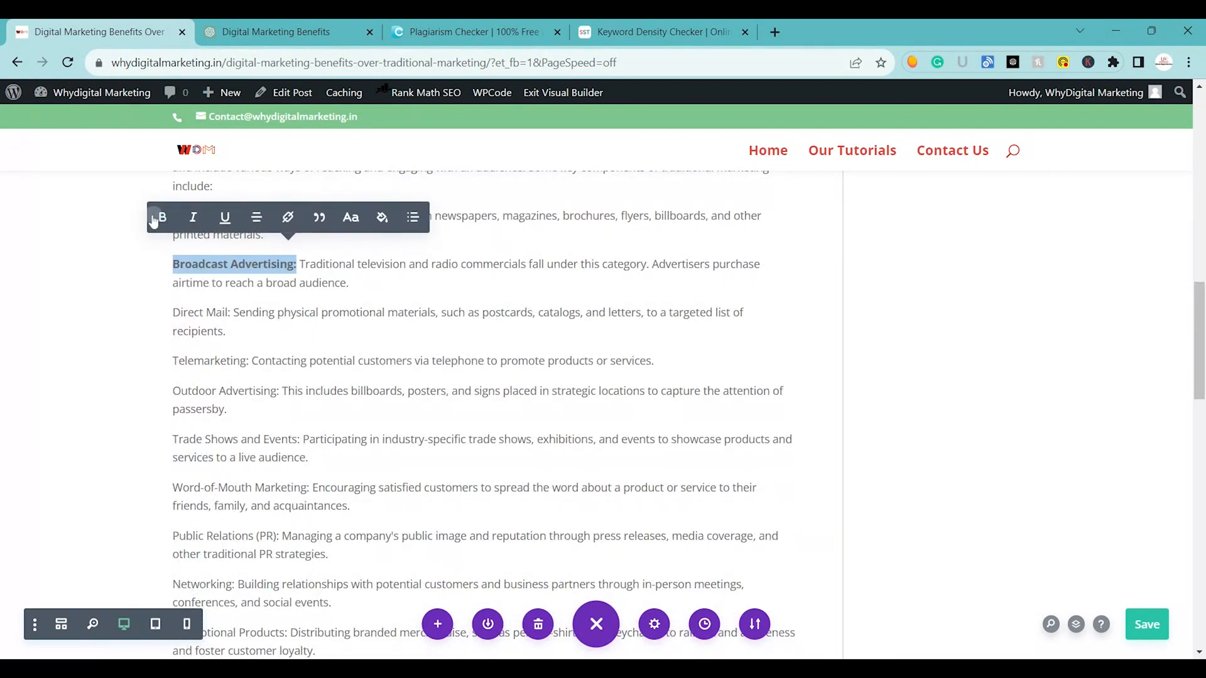
Make the labels "Direct Mail:", "Telemarketing:" and "Outdoor Advertising:" bold in the page text.
drag(173, 312, 217, 312)
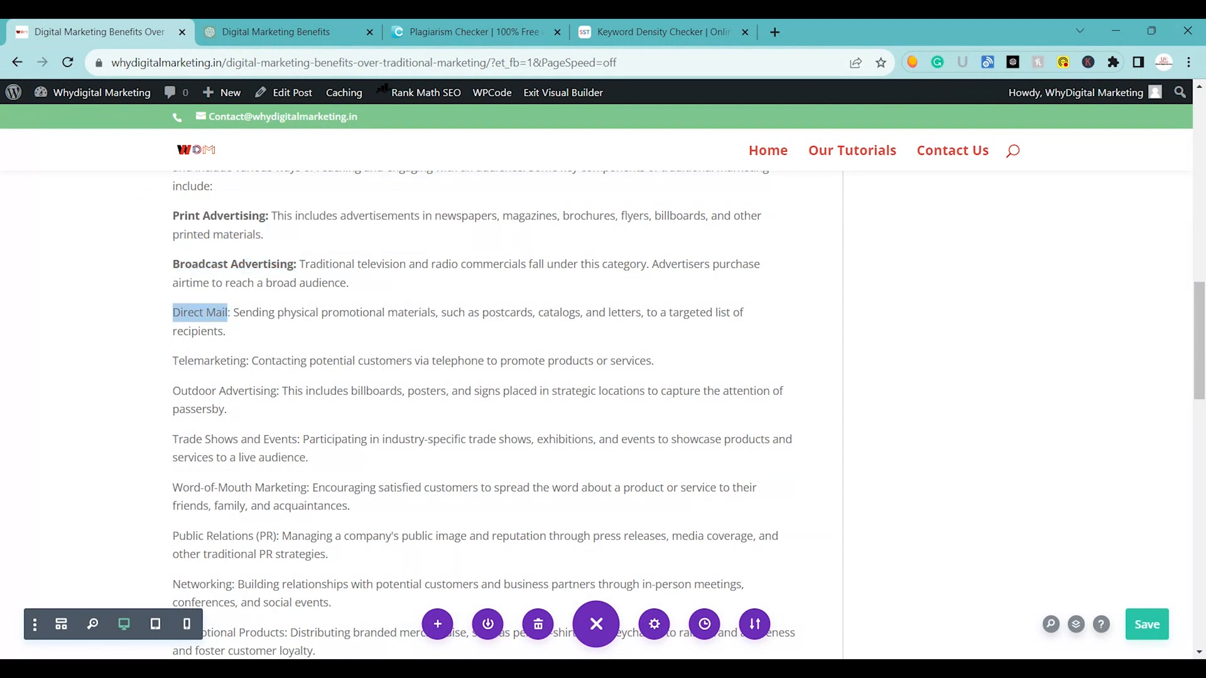
click(103, 277)
drag(173, 361, 245, 361)
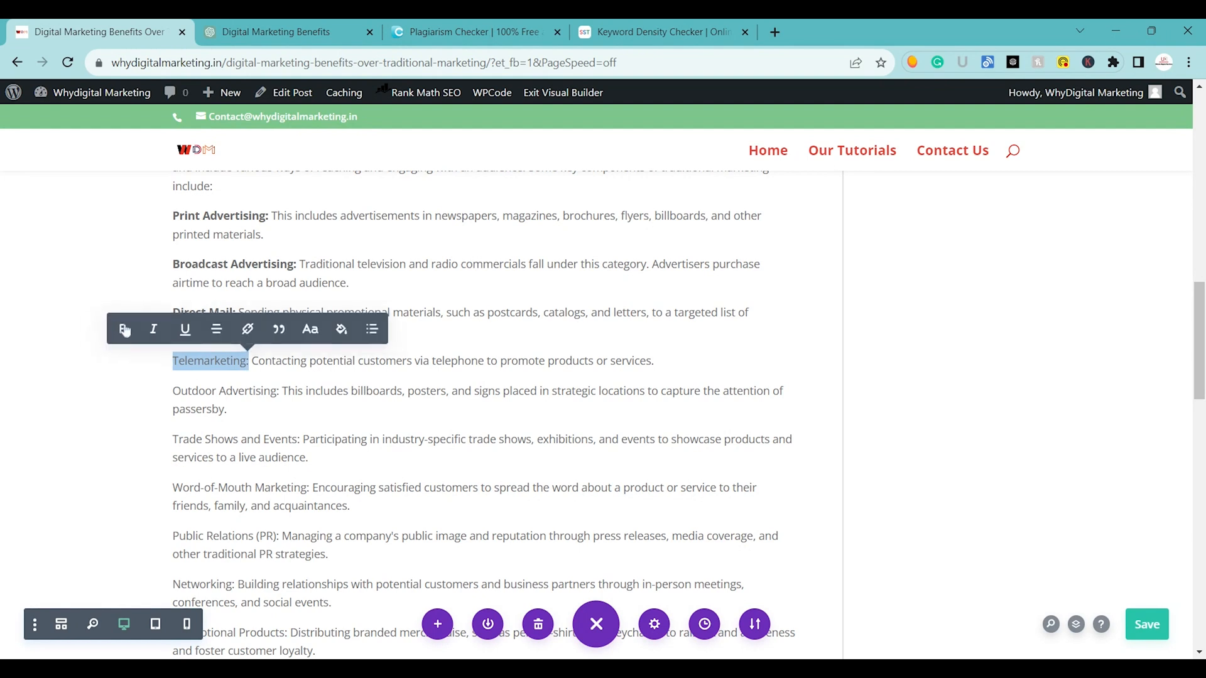
click(121, 327)
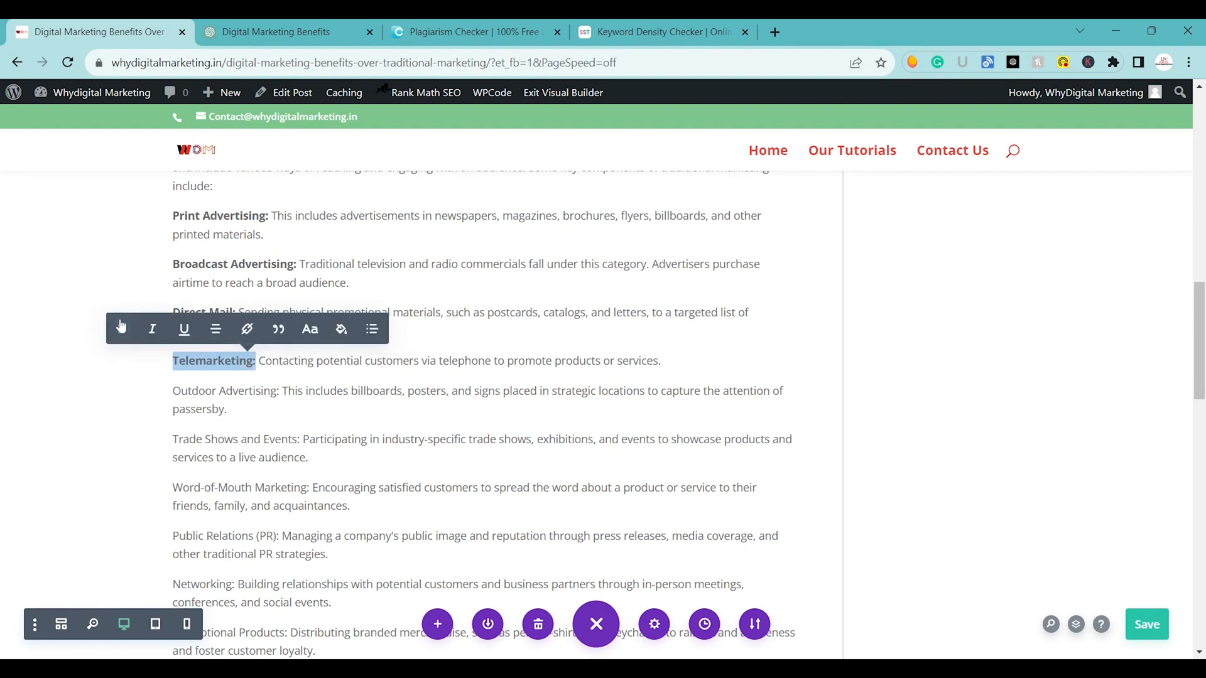
drag(172, 391, 279, 391)
click(146, 357)
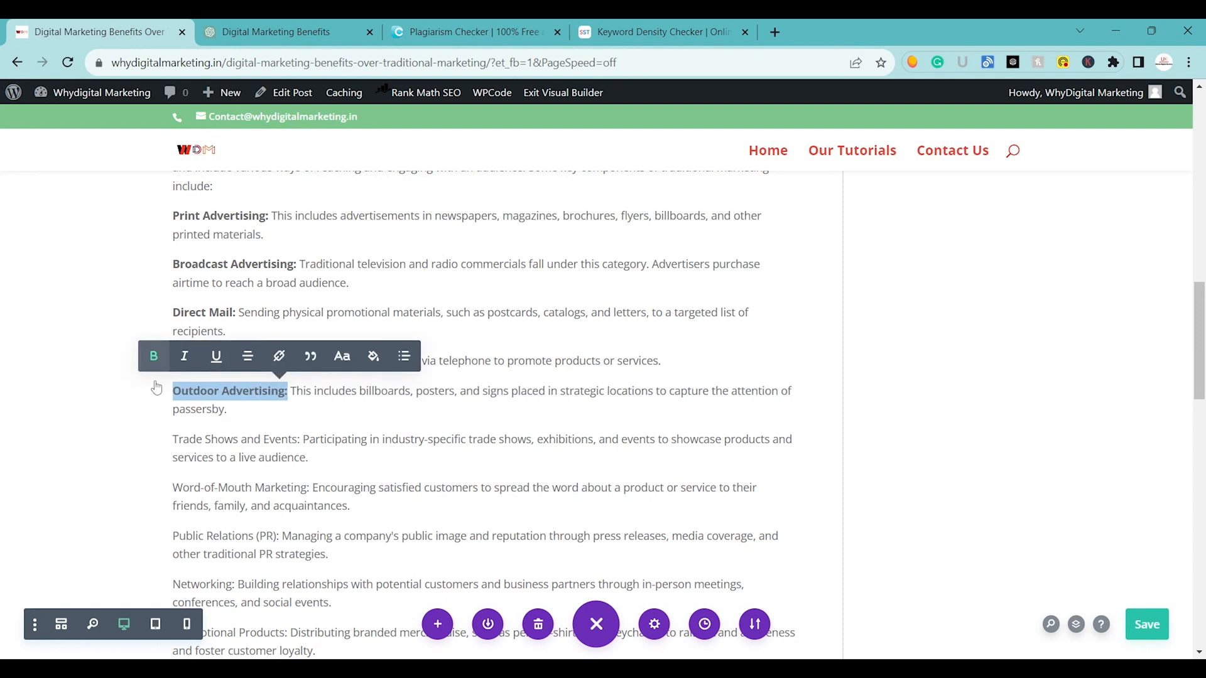
Make the labels "Trade Shows and Events:" and "Word-of-Mouth Marketing:" bold.
click(173, 440)
drag(173, 439, 303, 440)
click(175, 406)
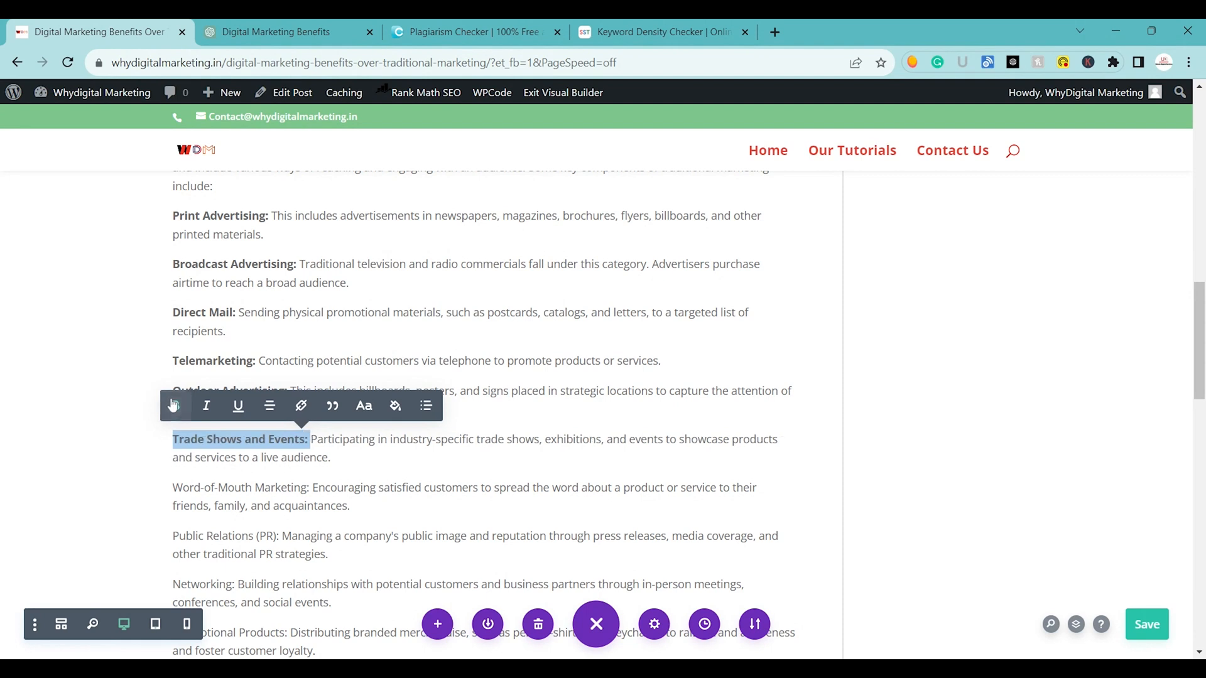
drag(173, 487, 319, 487)
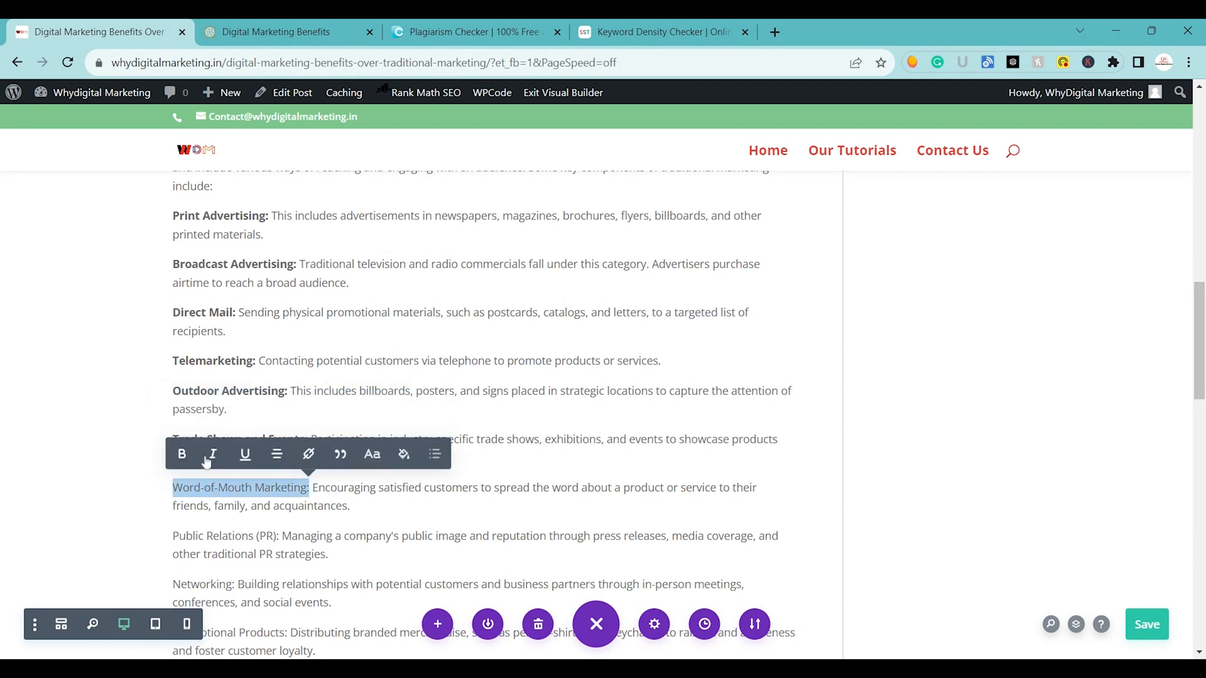
click(182, 453)
Make the labels "Public Relations (PR):", "Networking:" and "Promotional Products:" bold.
scroll(483, 377, down, 4)
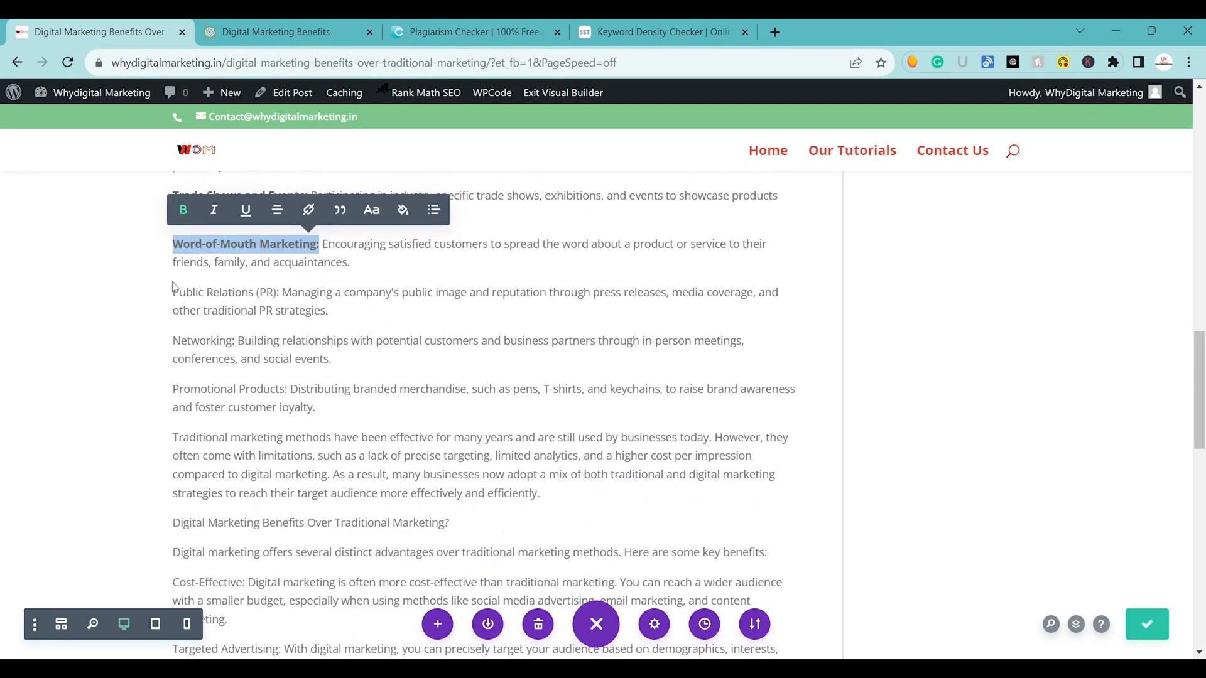
drag(173, 292, 282, 293)
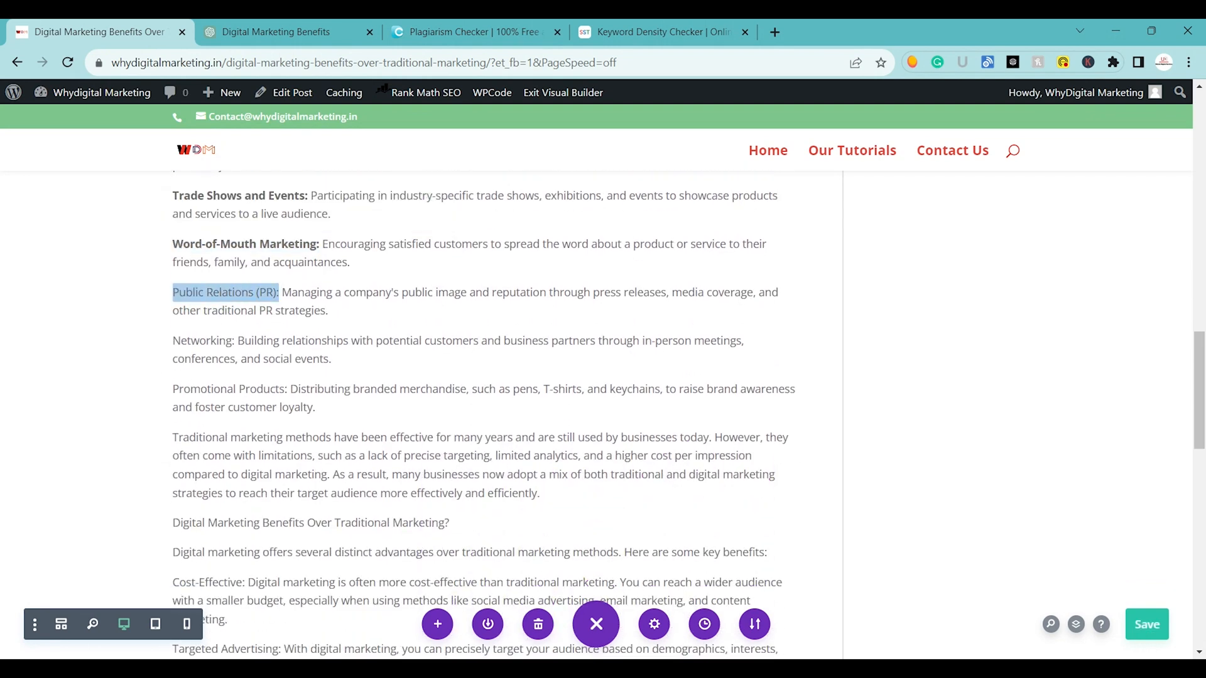
click(153, 260)
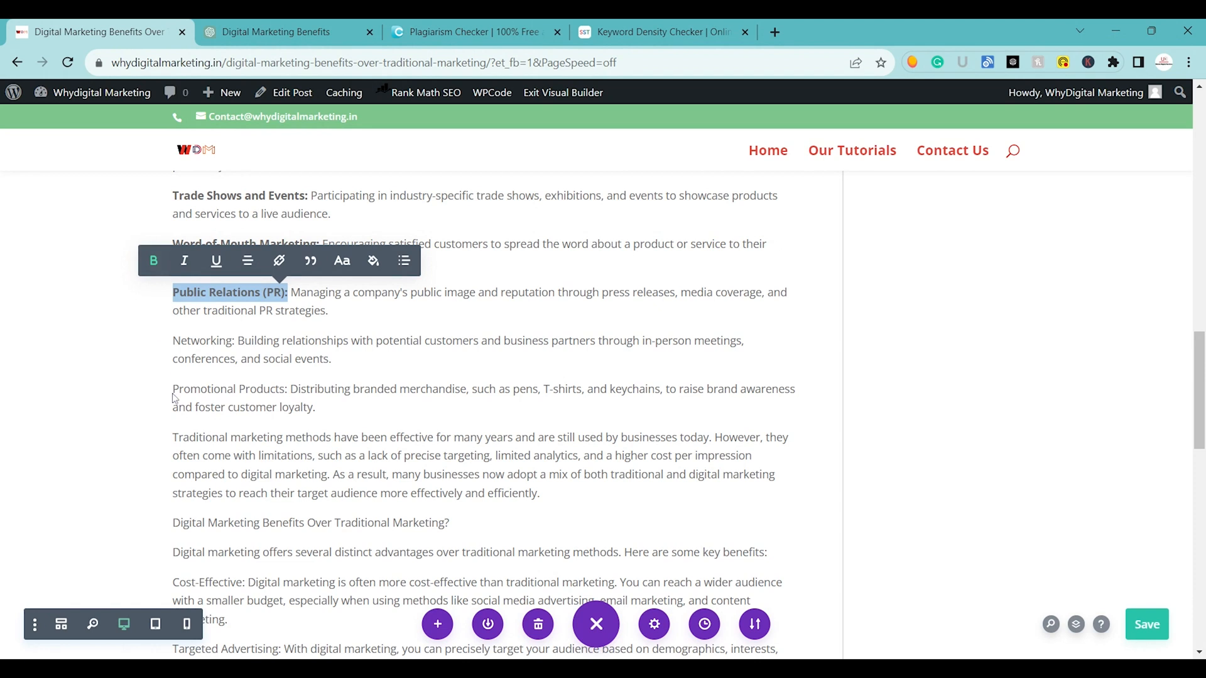
drag(173, 340, 244, 340)
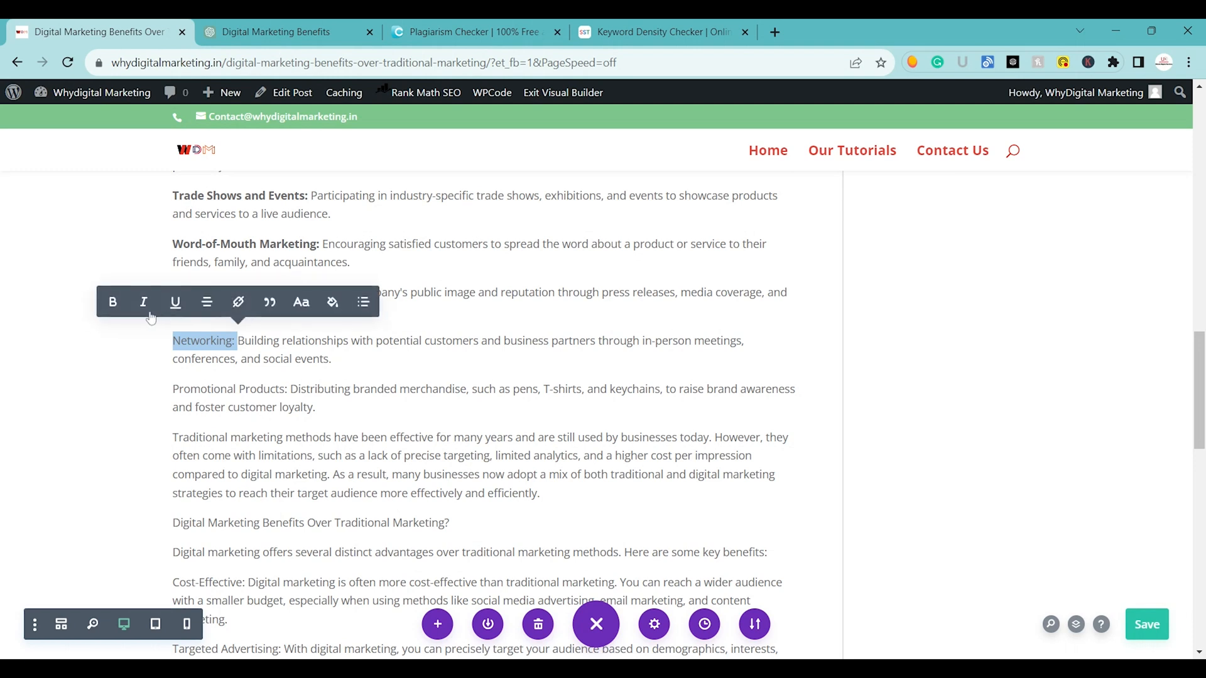
click(109, 300)
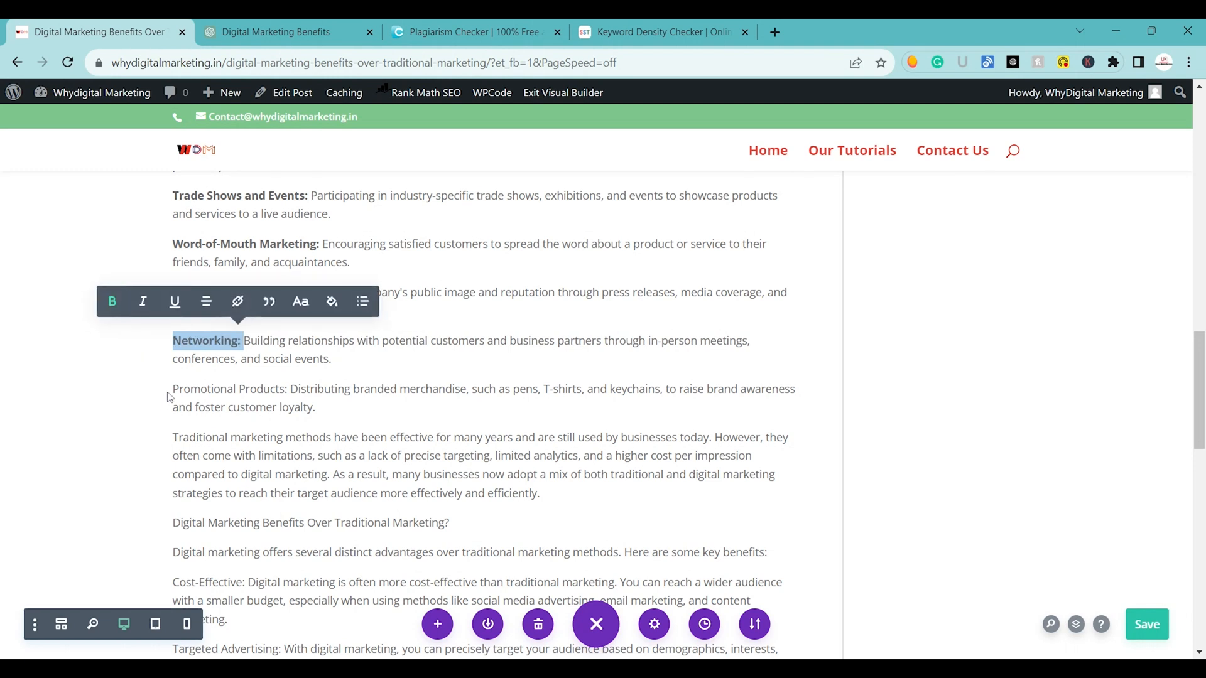
drag(172, 389, 290, 389)
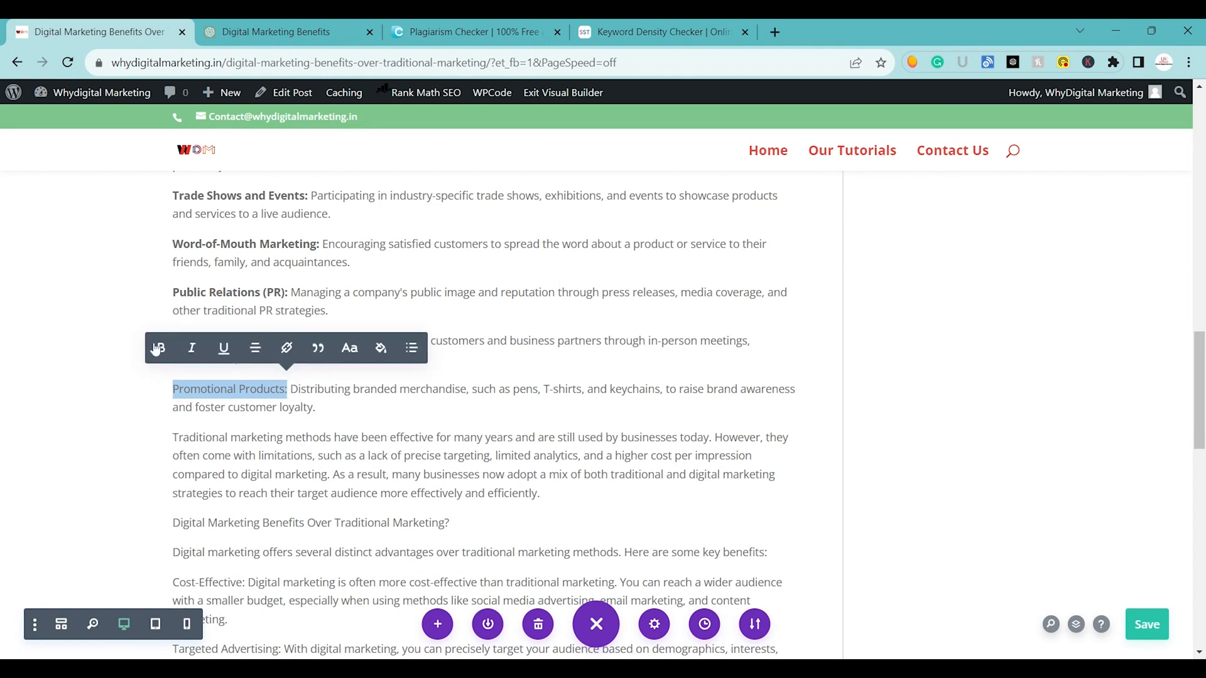
click(161, 347)
Make the line "Digital Marketing Benefits Over Traditional Marketing?" bold.
scroll(480, 415, down, 2)
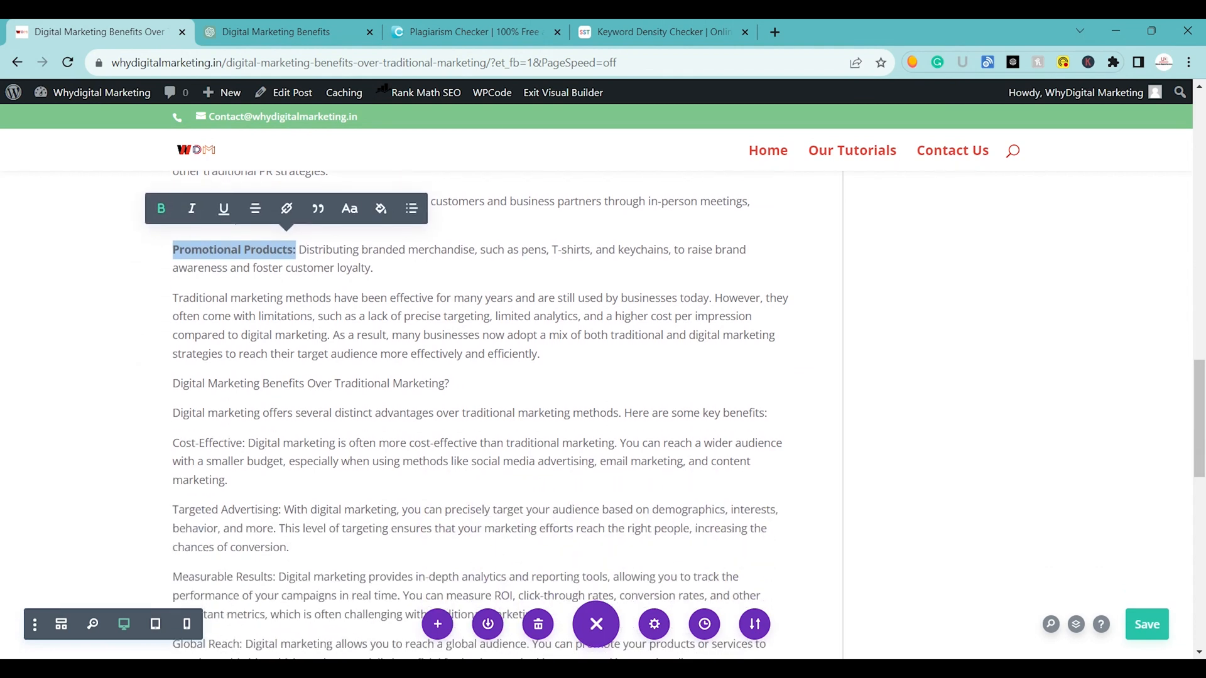
drag(450, 384, 174, 391)
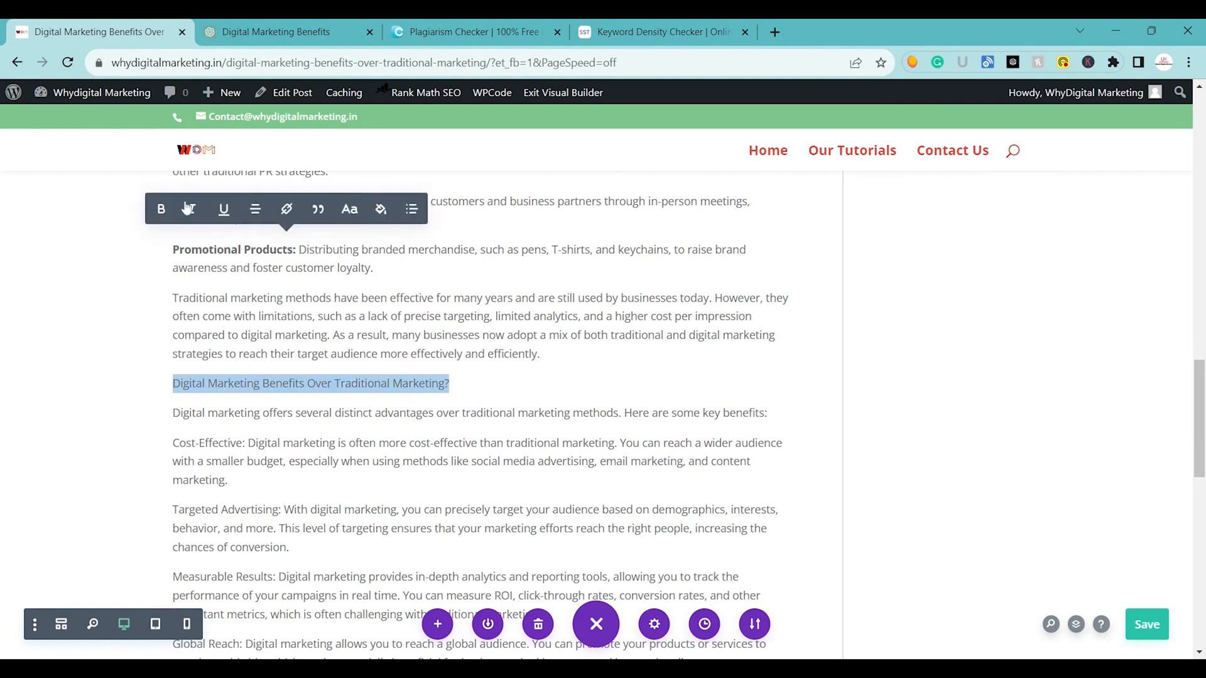
click(158, 209)
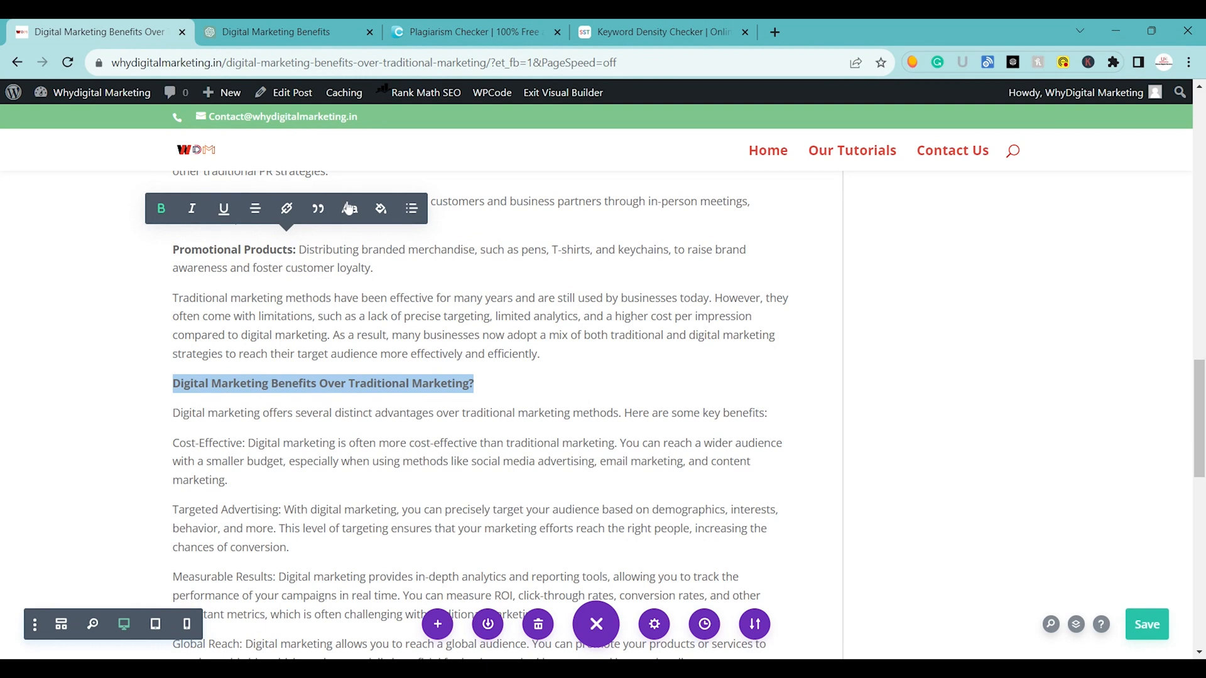
click(349, 208)
click(385, 250)
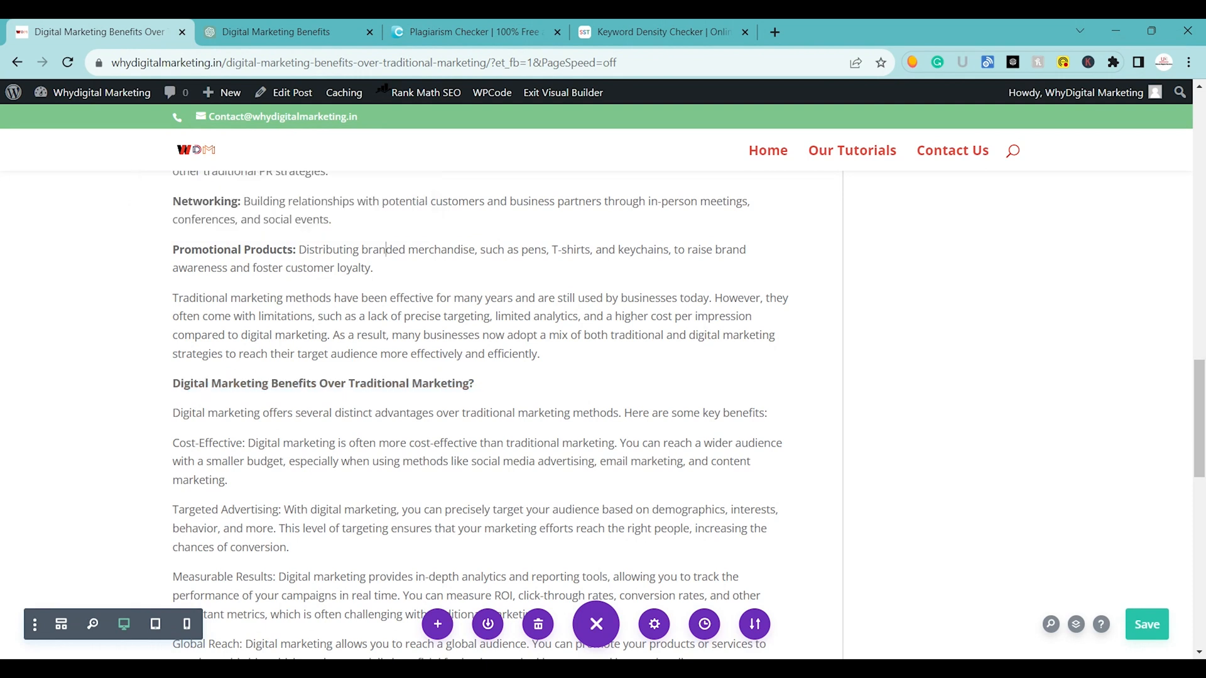
Format the line "Digital Marketing Benefits Over Traditional Marketing?" as Heading 1.
triple_click(241, 383)
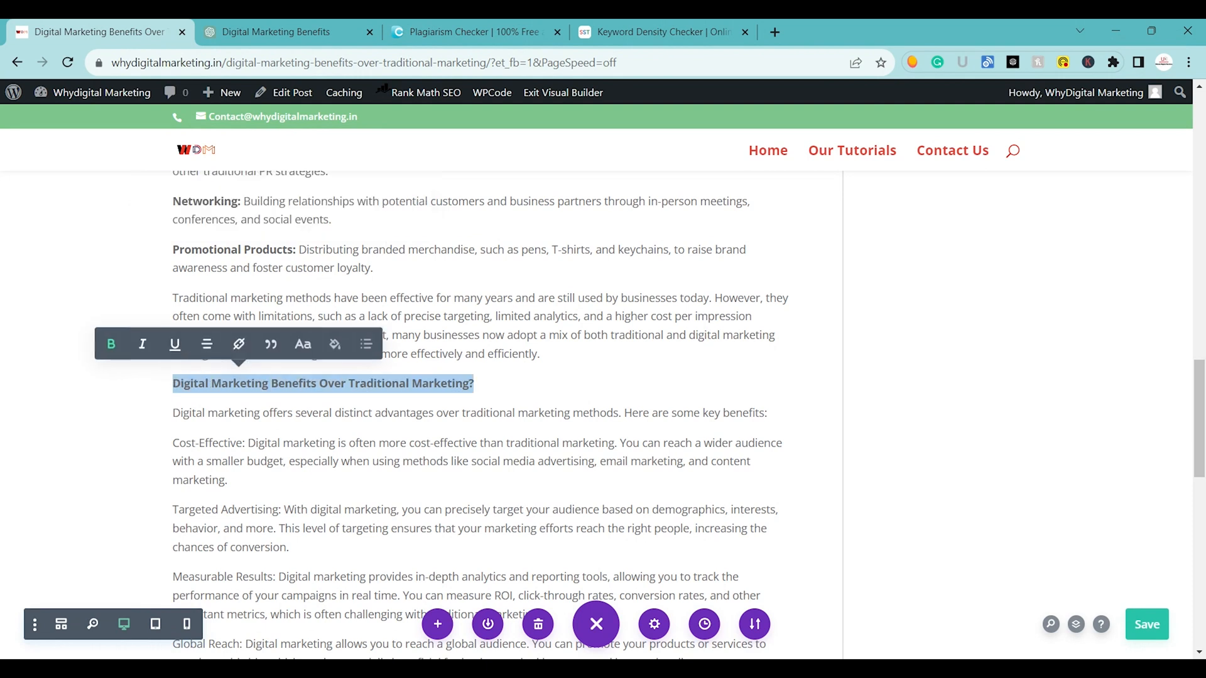
click(364, 345)
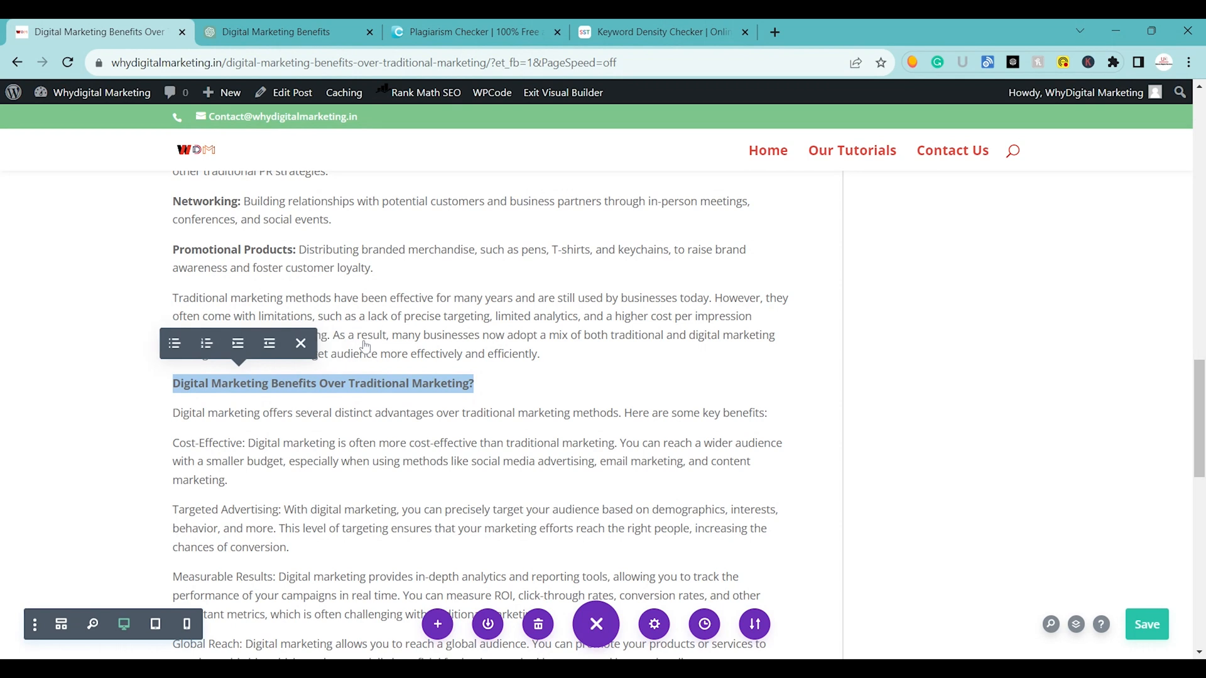
click(304, 345)
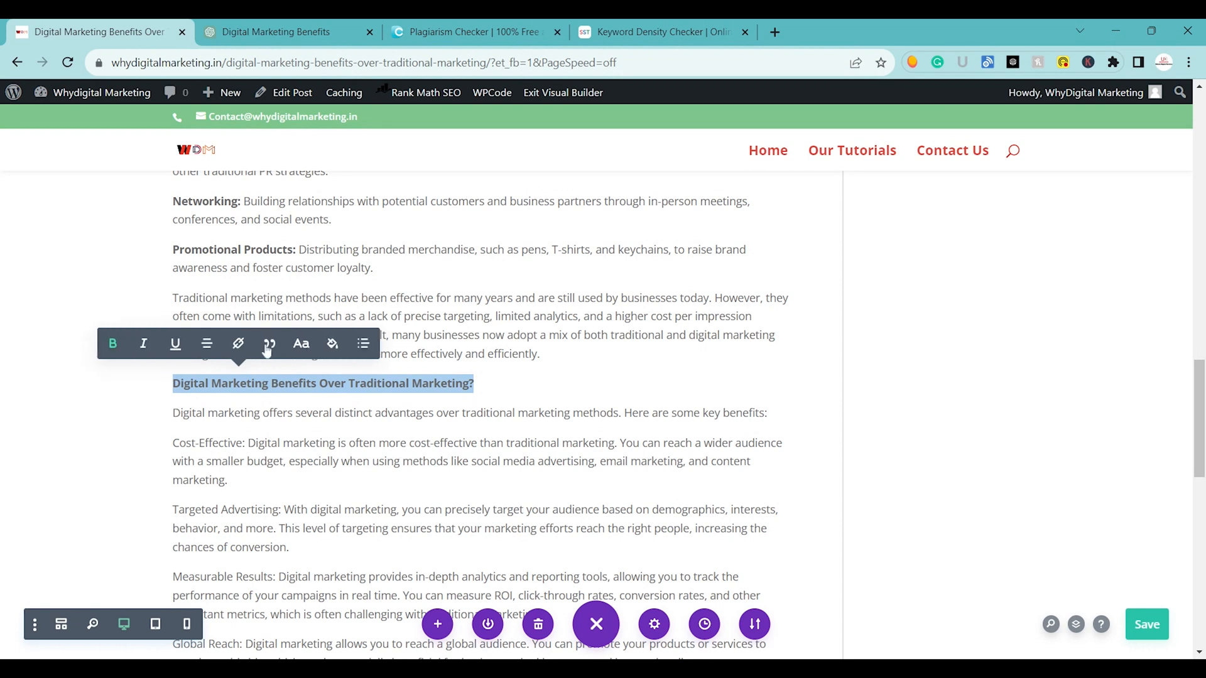
click(302, 344)
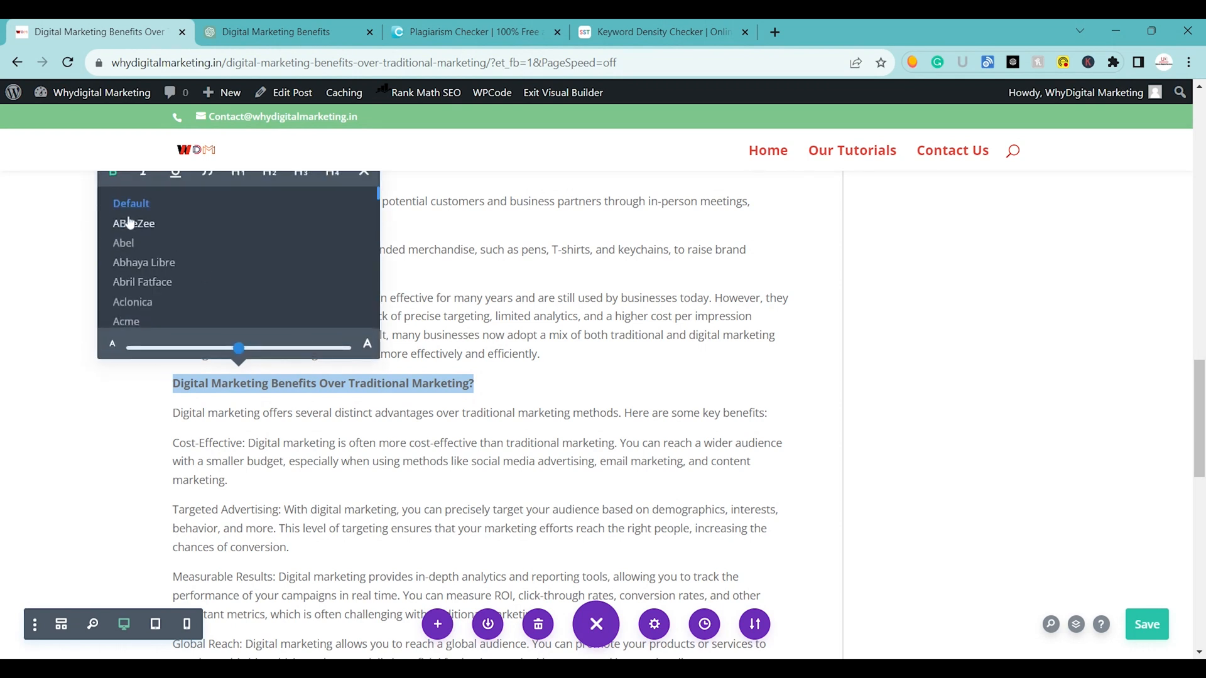
scroll(144, 245, down, 2)
scroll(147, 245, up, 2)
scroll(267, 220, up, 1)
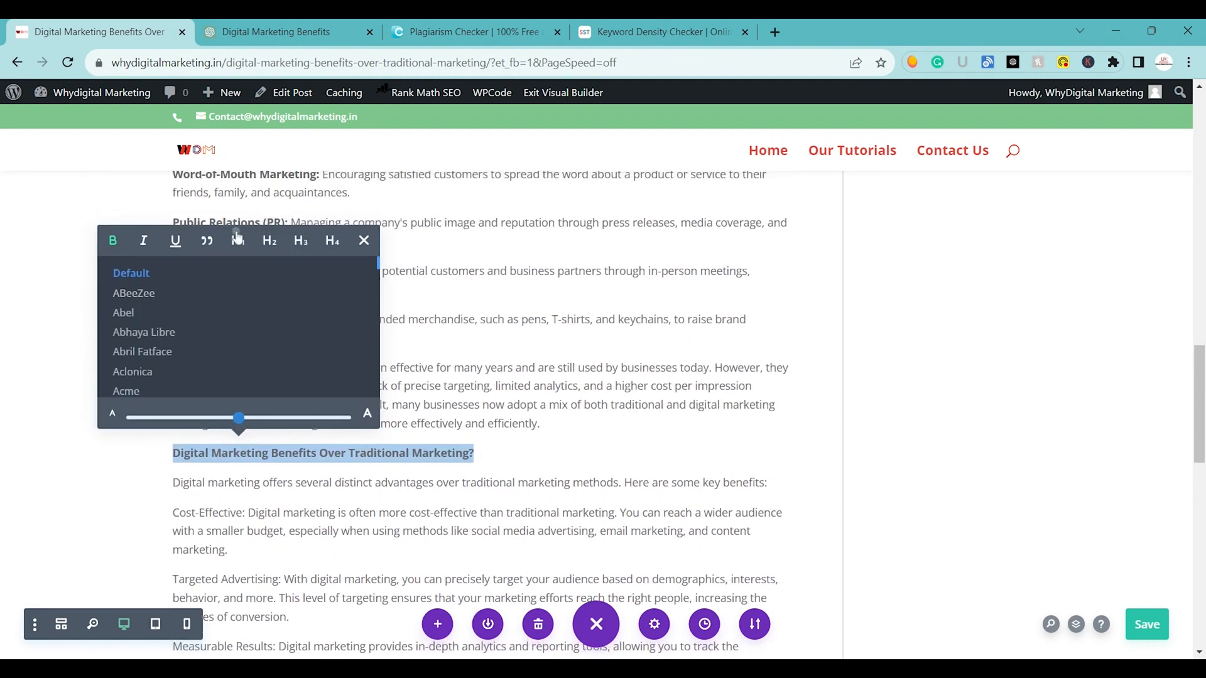
click(238, 239)
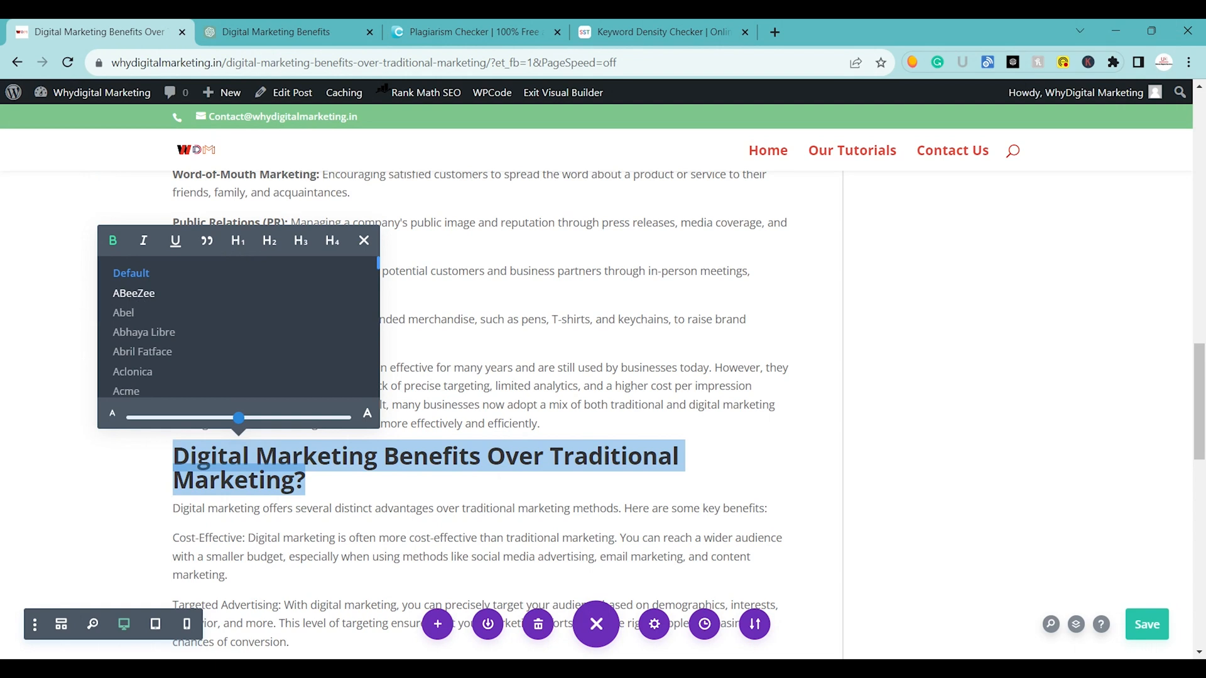
click(282, 508)
Make the labels "Cost-Effective:", "Targeted Advertising:" and "Measurable Results:" bold in the digital marketing benefits section.
scroll(283, 508, down, 4)
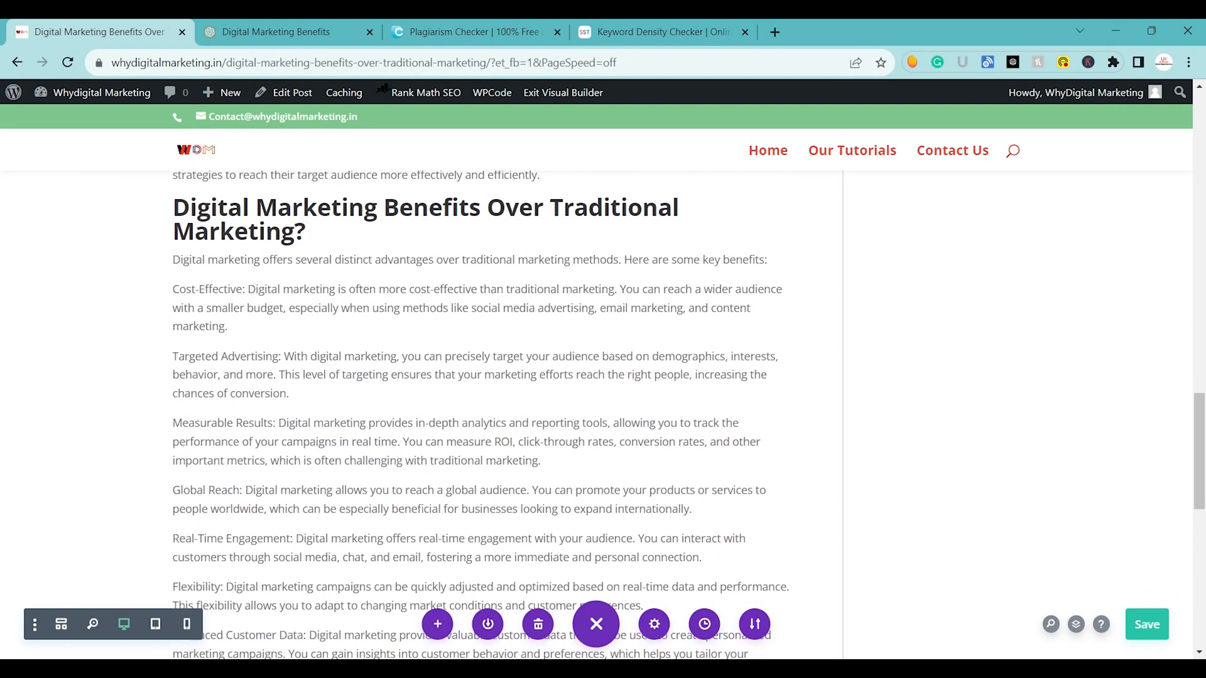
drag(176, 288, 251, 287)
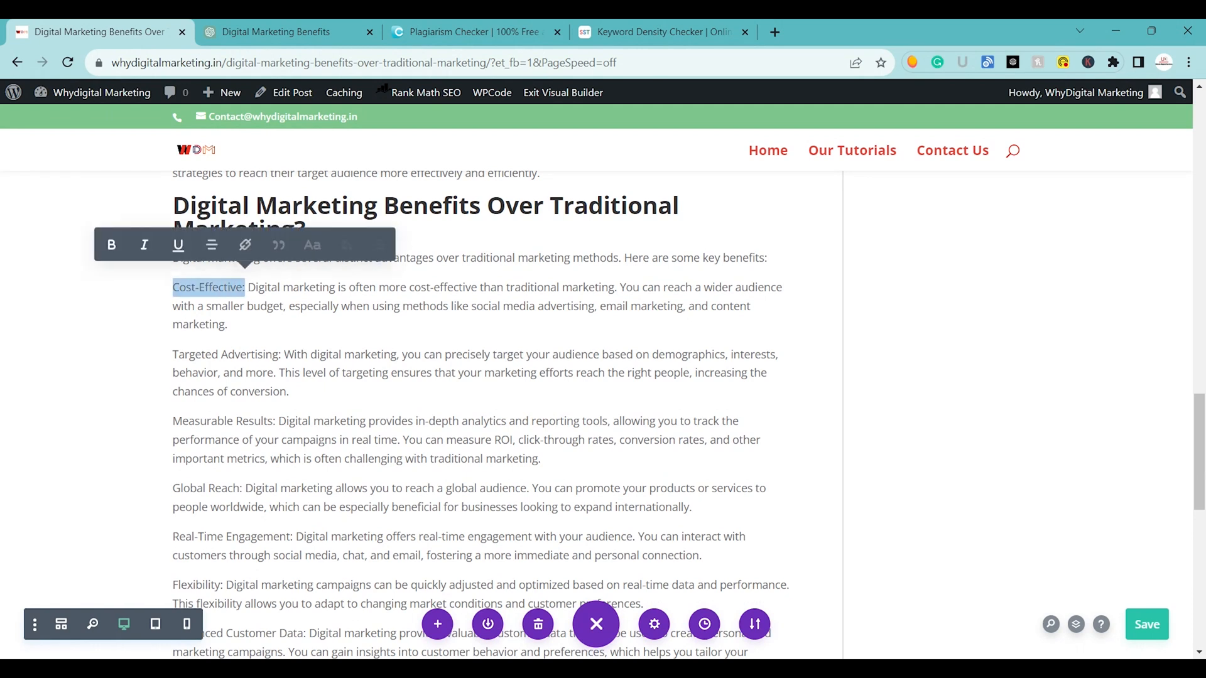
click(119, 244)
drag(173, 354, 284, 354)
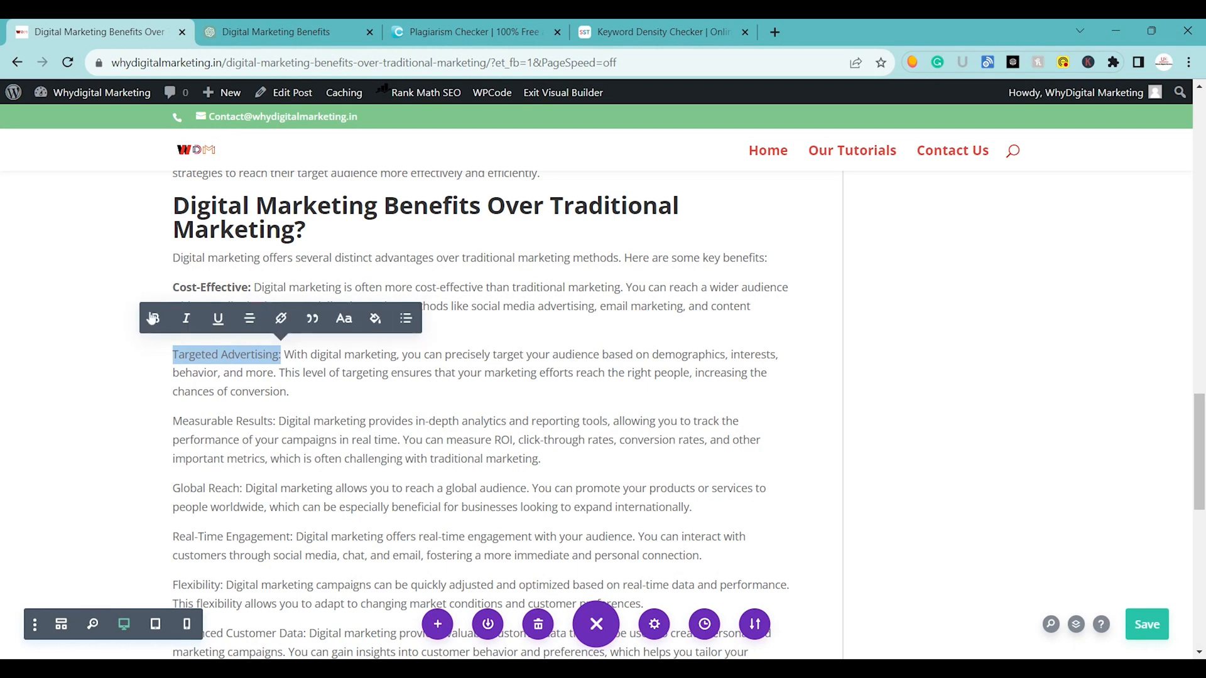
click(155, 319)
drag(173, 421, 276, 420)
click(148, 382)
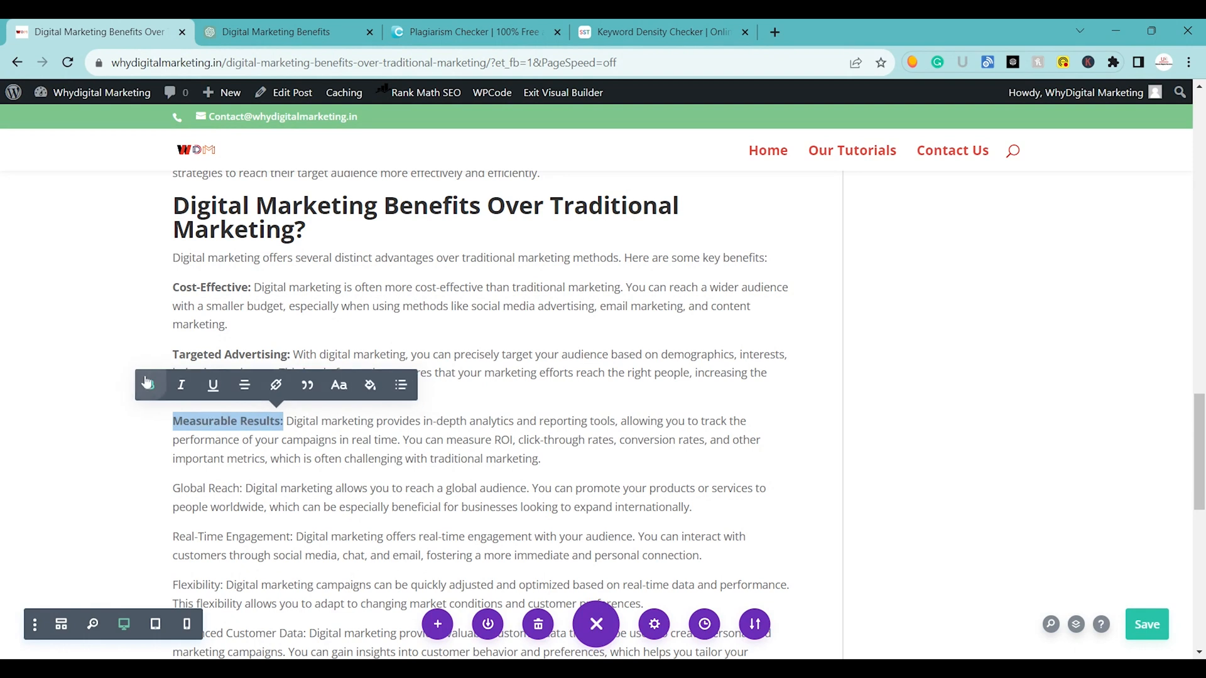
Make the labels "Global Reach:" and "Real-Time Engagement:" bold.
scroll(149, 383, down, 3)
drag(172, 273, 239, 273)
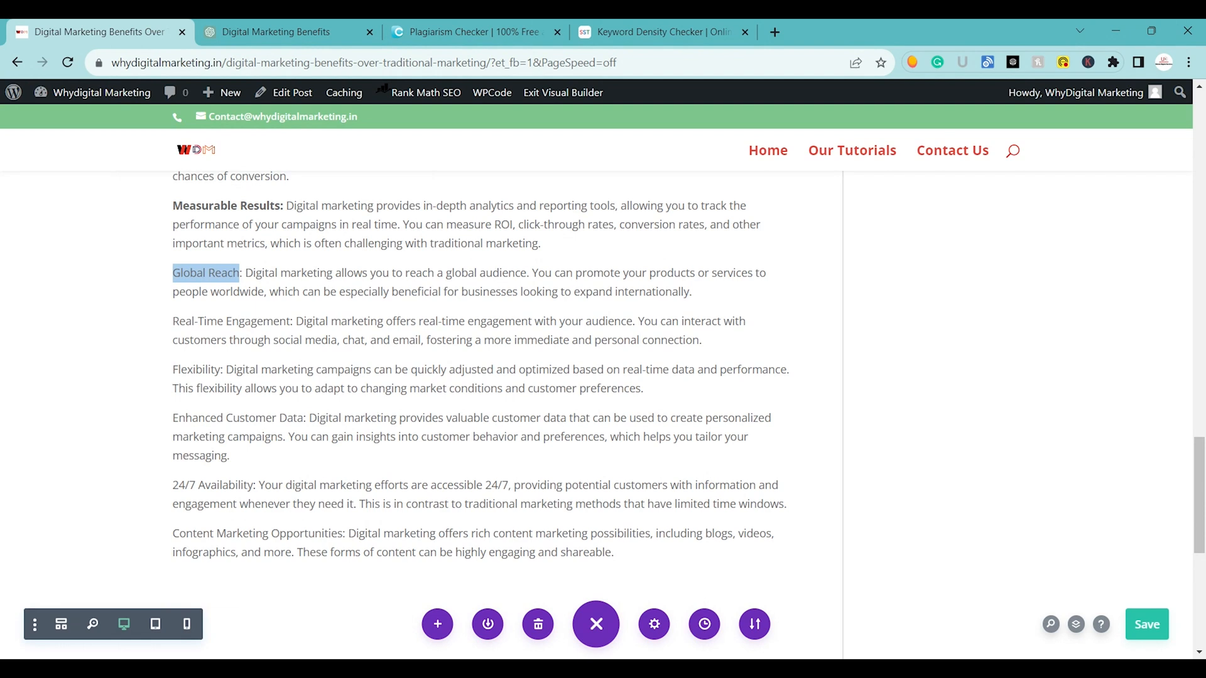
click(114, 242)
drag(173, 321, 293, 321)
click(167, 288)
Make the labels "Flexibility:", "Enhanced Customer Data:" and "24/7 Availability:" bold.
drag(172, 370, 225, 370)
click(96, 332)
drag(173, 419, 306, 418)
click(182, 376)
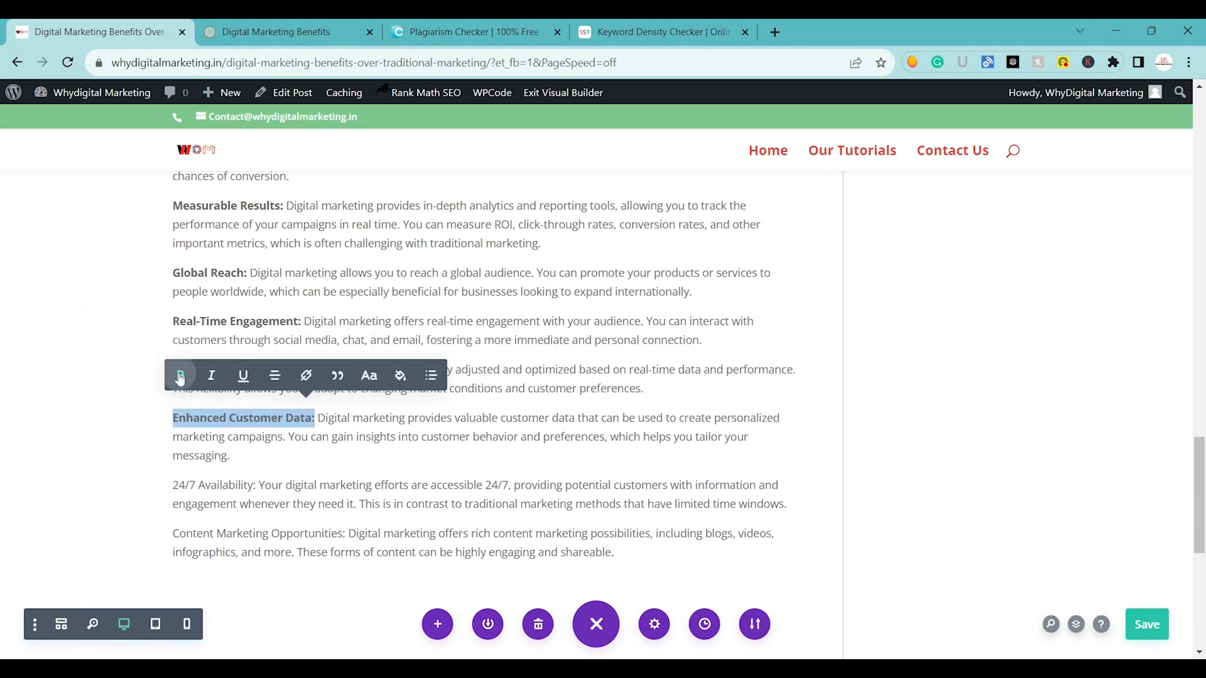
drag(173, 485, 255, 485)
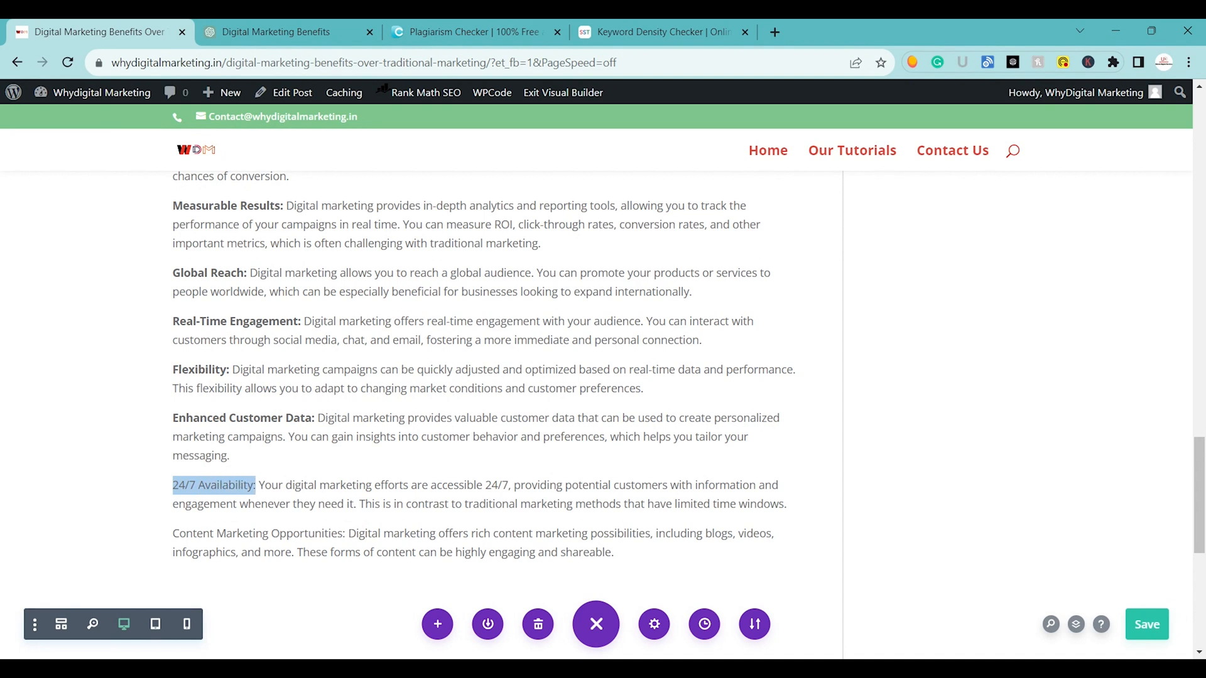
click(132, 448)
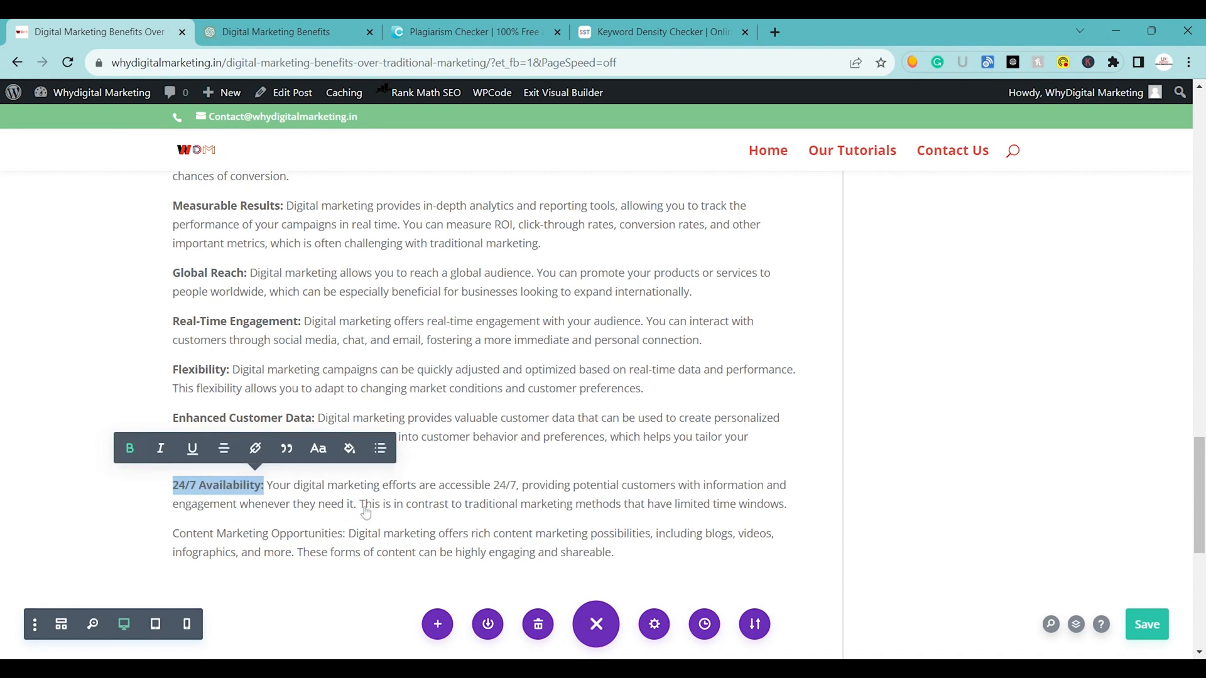
Make the label "Content Marketing Opportunities:" bold, without italics or underline, and save the post.
scroll(168, 383, down, 3)
drag(173, 374, 346, 374)
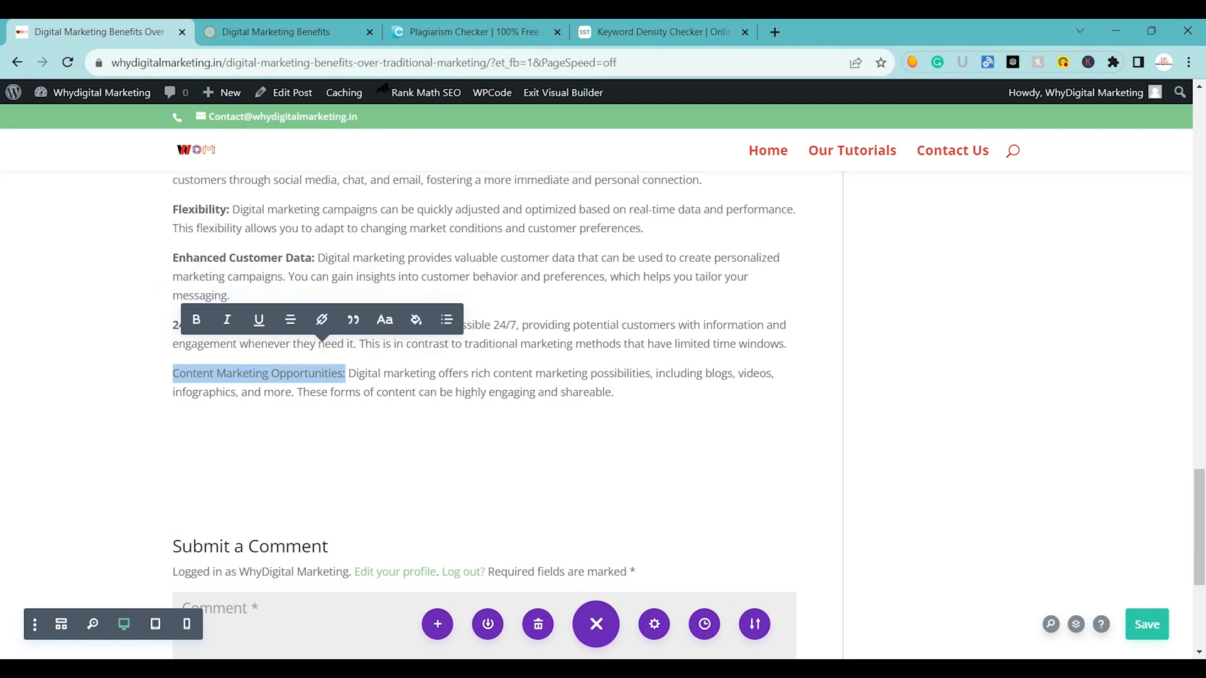
click(250, 332)
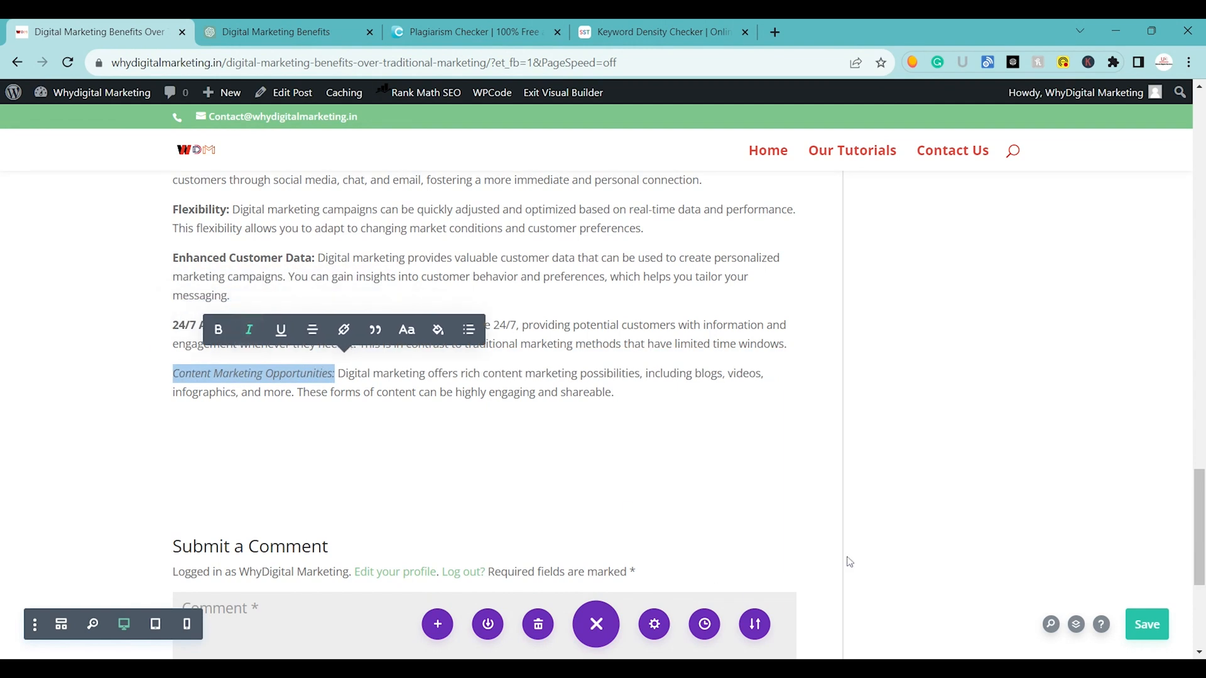
click(281, 330)
click(249, 330)
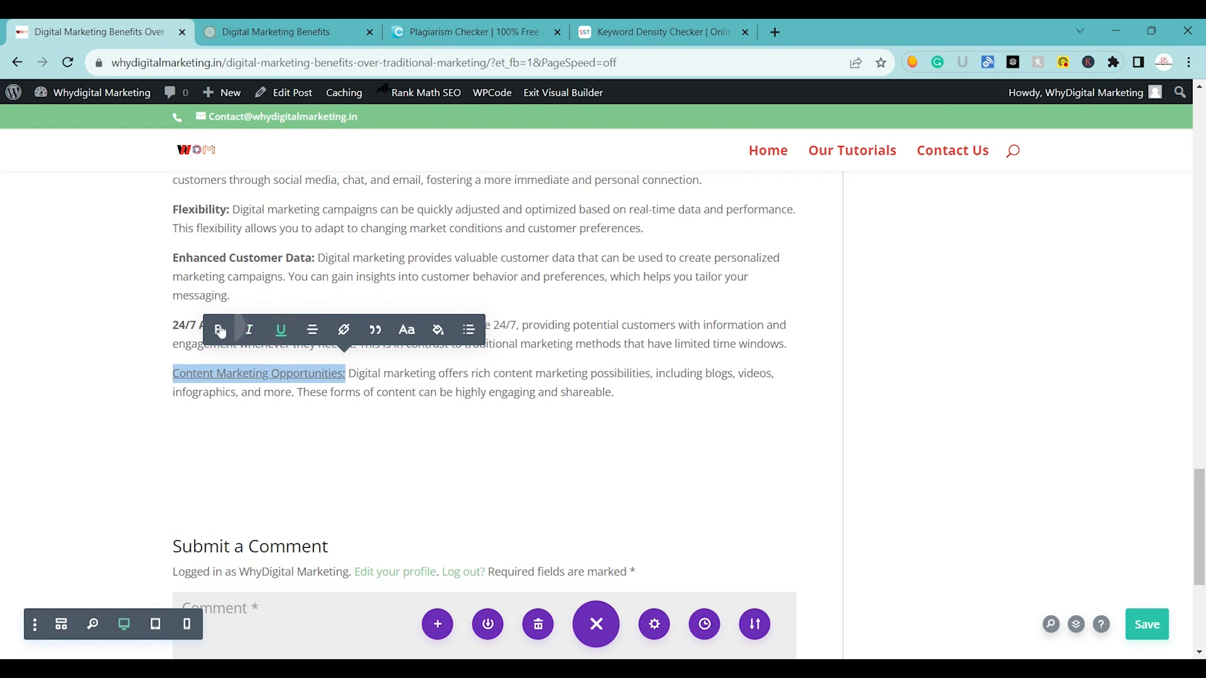
click(281, 330)
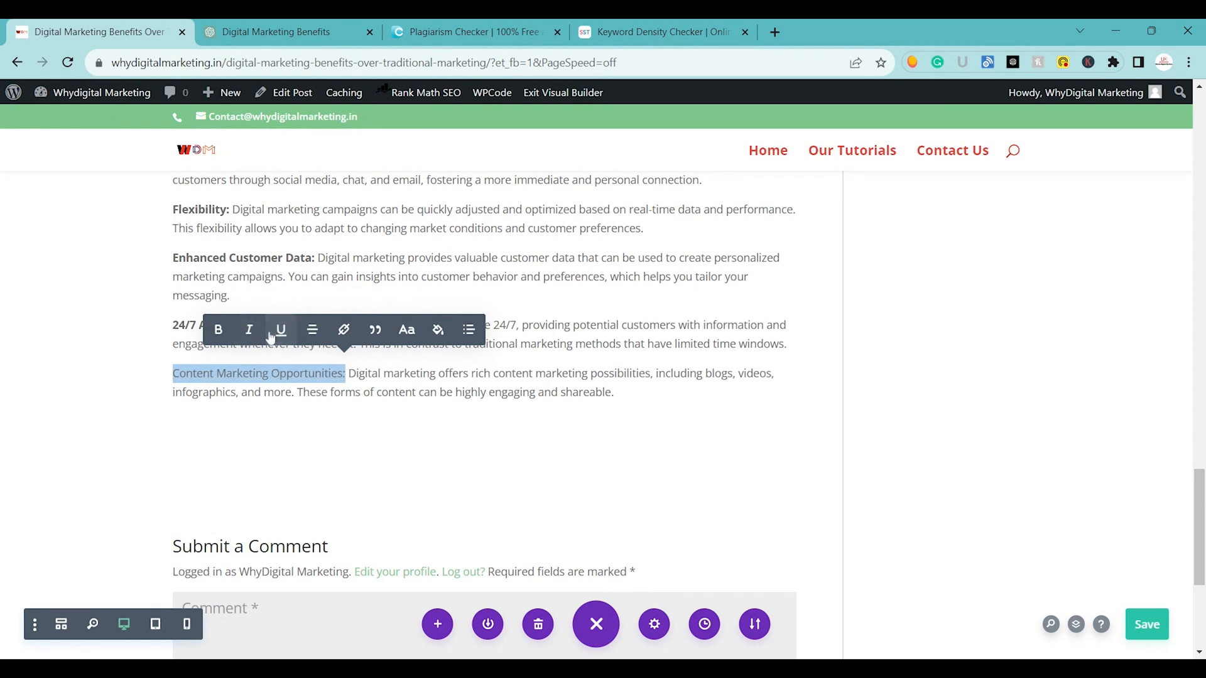
click(218, 330)
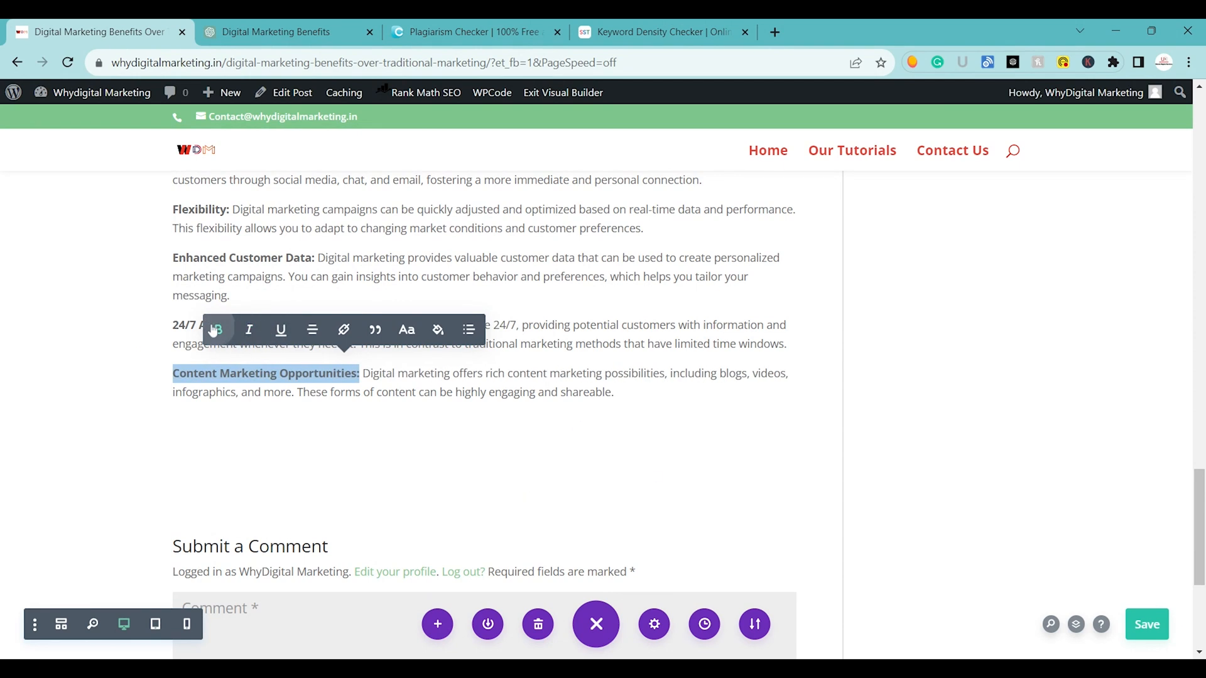
click(1154, 627)
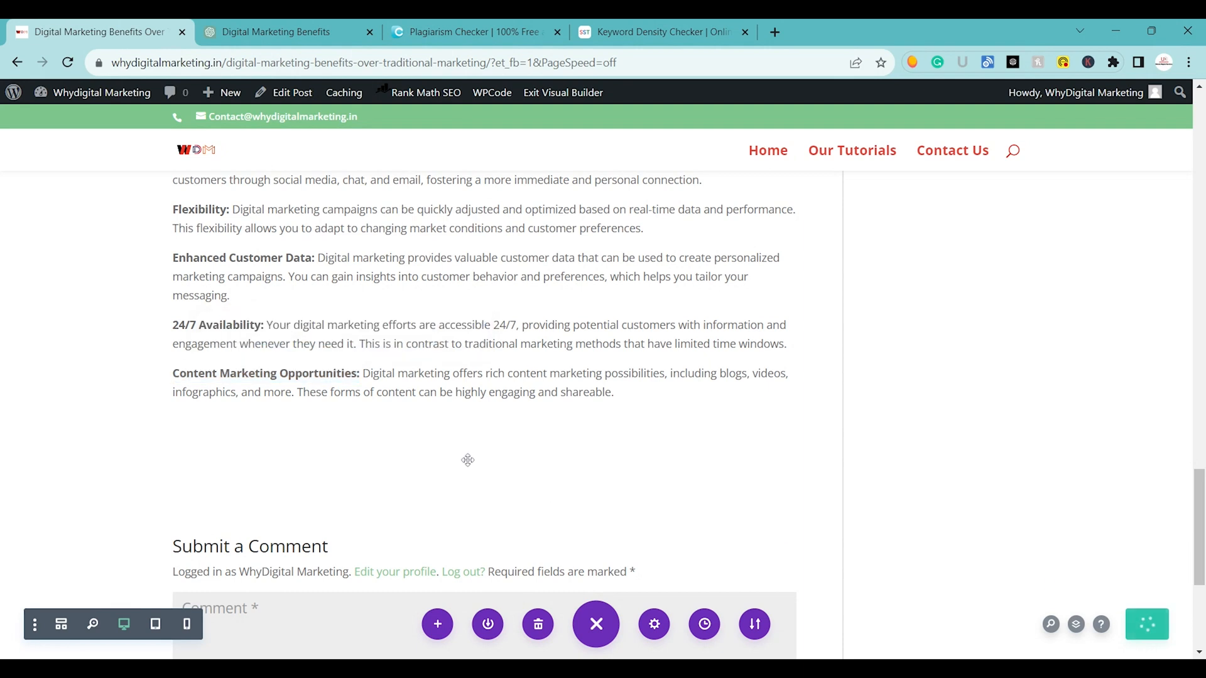
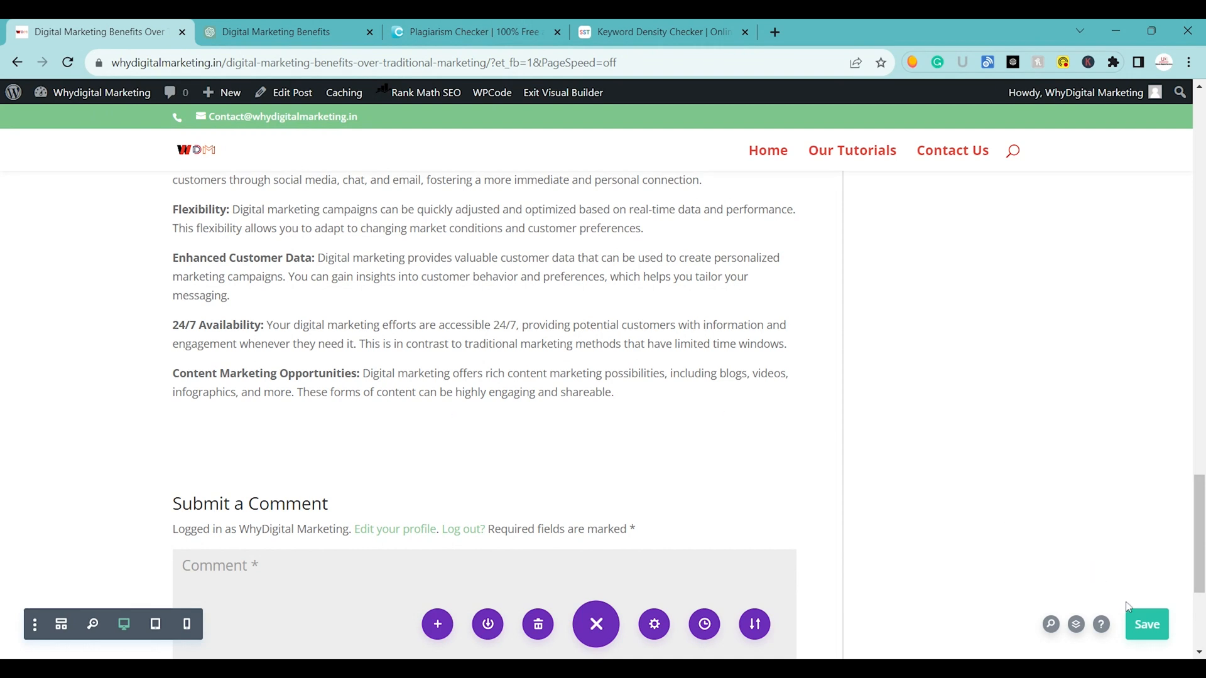
Save the post and review its formatted headings and bold labels from the first section down to the benefits section.
click(1136, 627)
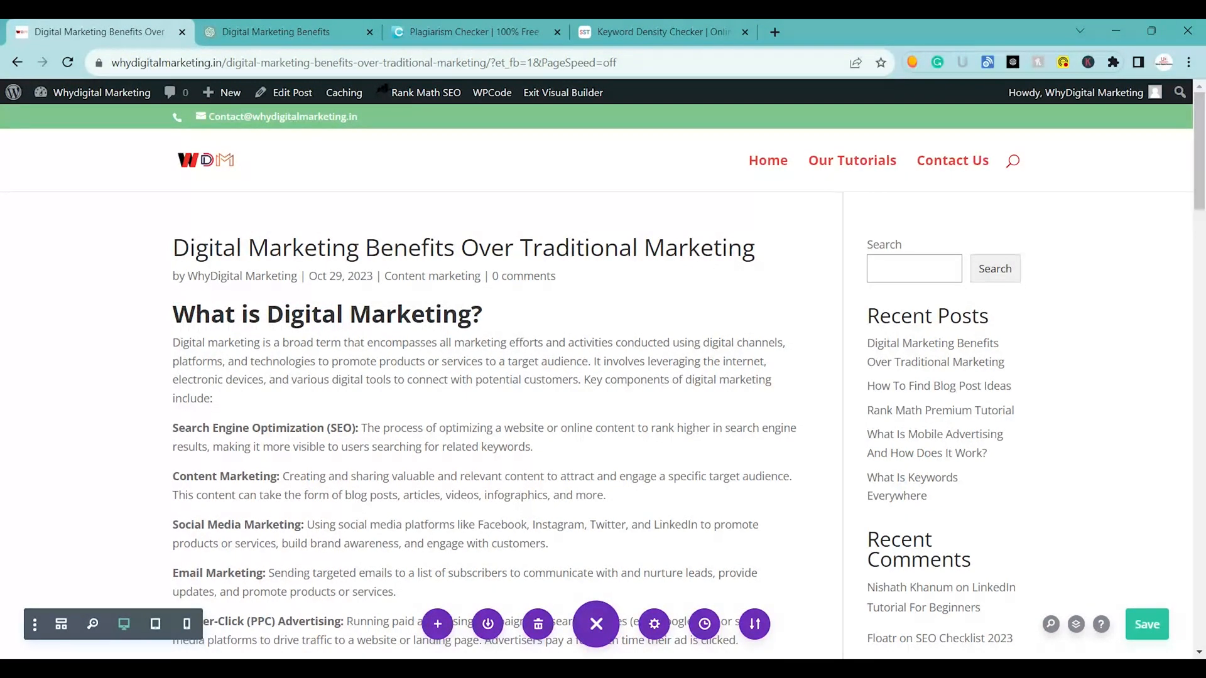
scroll(501, 183, down, 10)
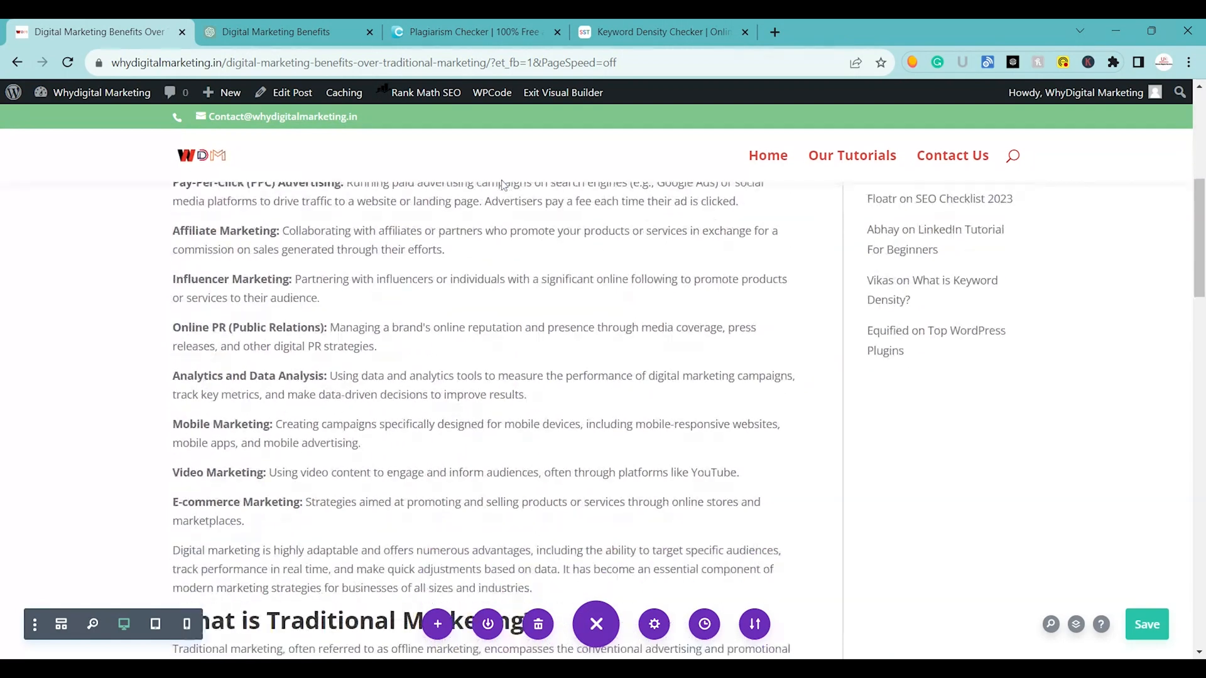
scroll(502, 183, down, 15)
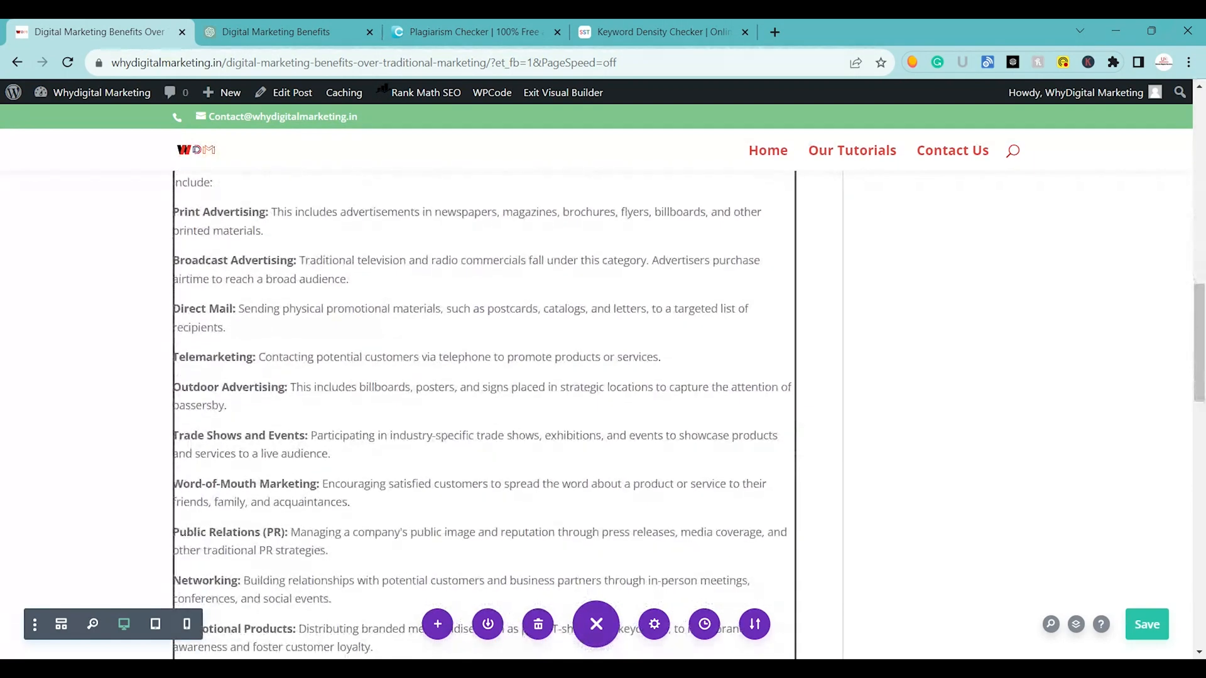
scroll(484, 415, up, 2)
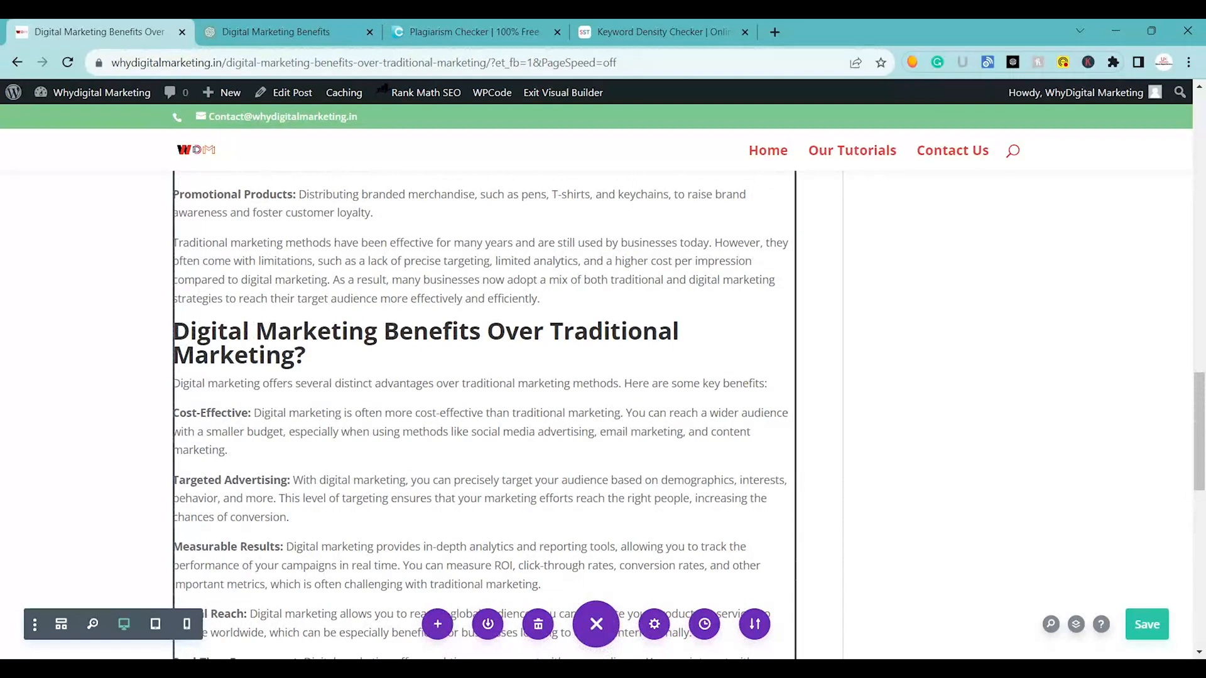
scroll(484, 415, up, 13)
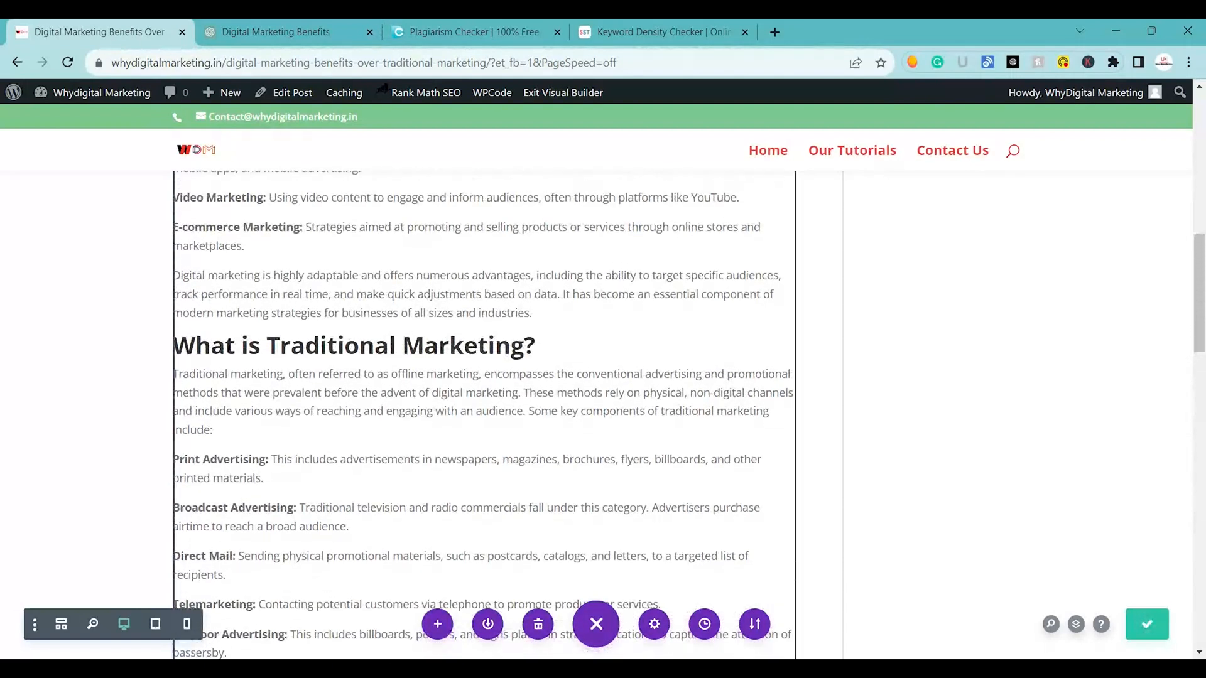
scroll(483, 415, up, 2)
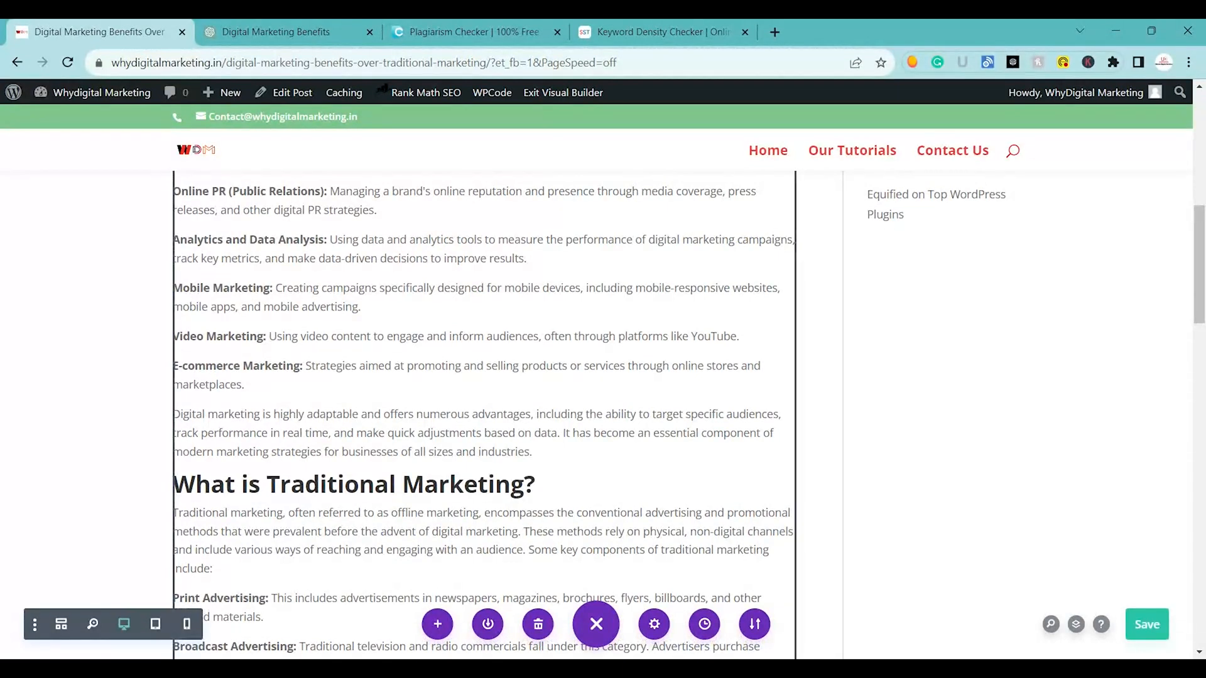
scroll(483, 414, up, 9)
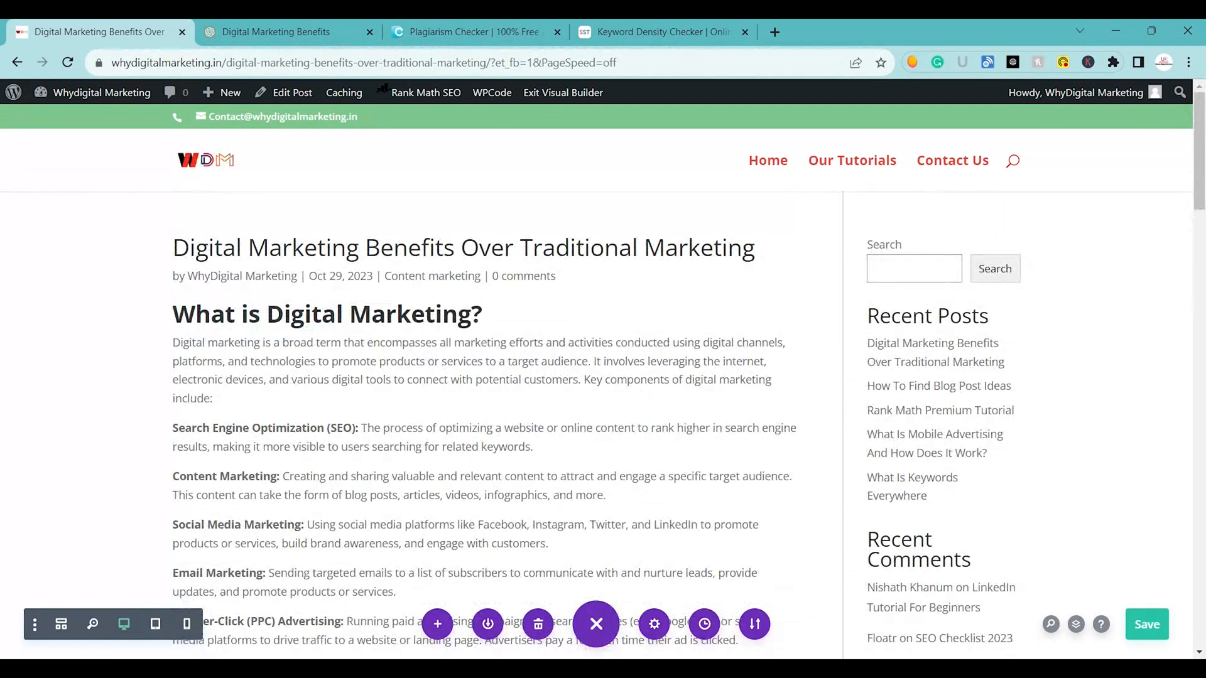
scroll(483, 376, down, 7)
scroll(484, 377, up, 7)
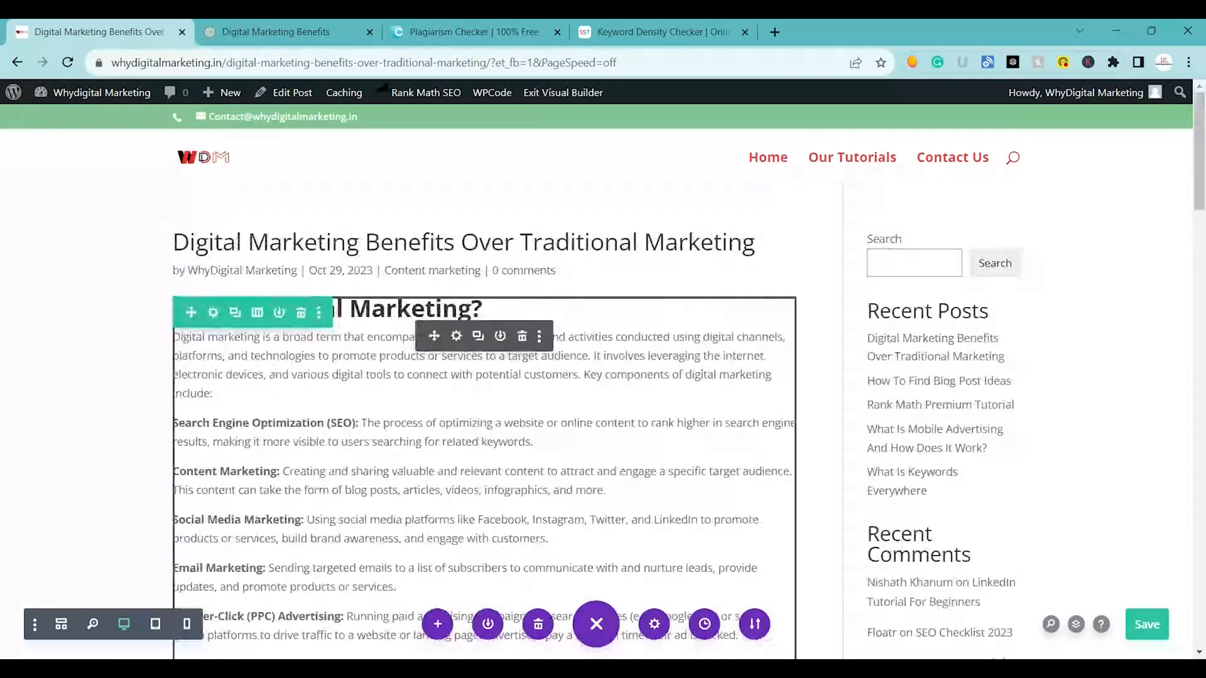
Save and exit the Visual Builder, and open the post's Rank Math SEO settings in the WordPress editor.
click(1136, 620)
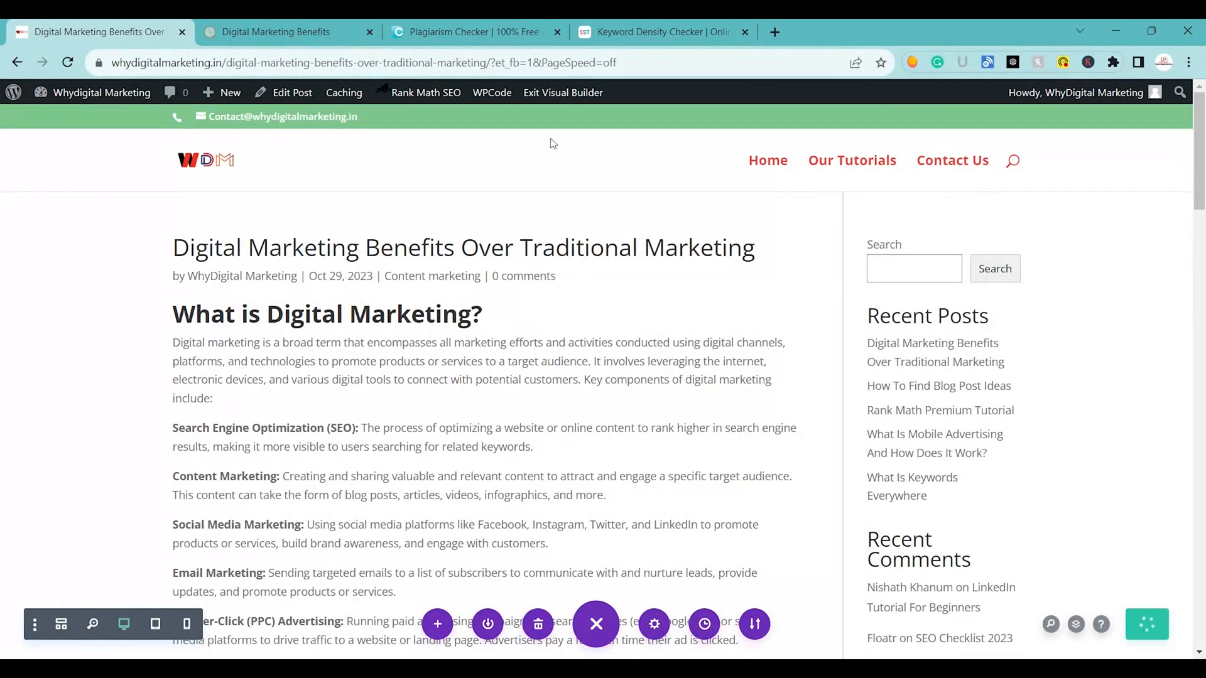
click(539, 93)
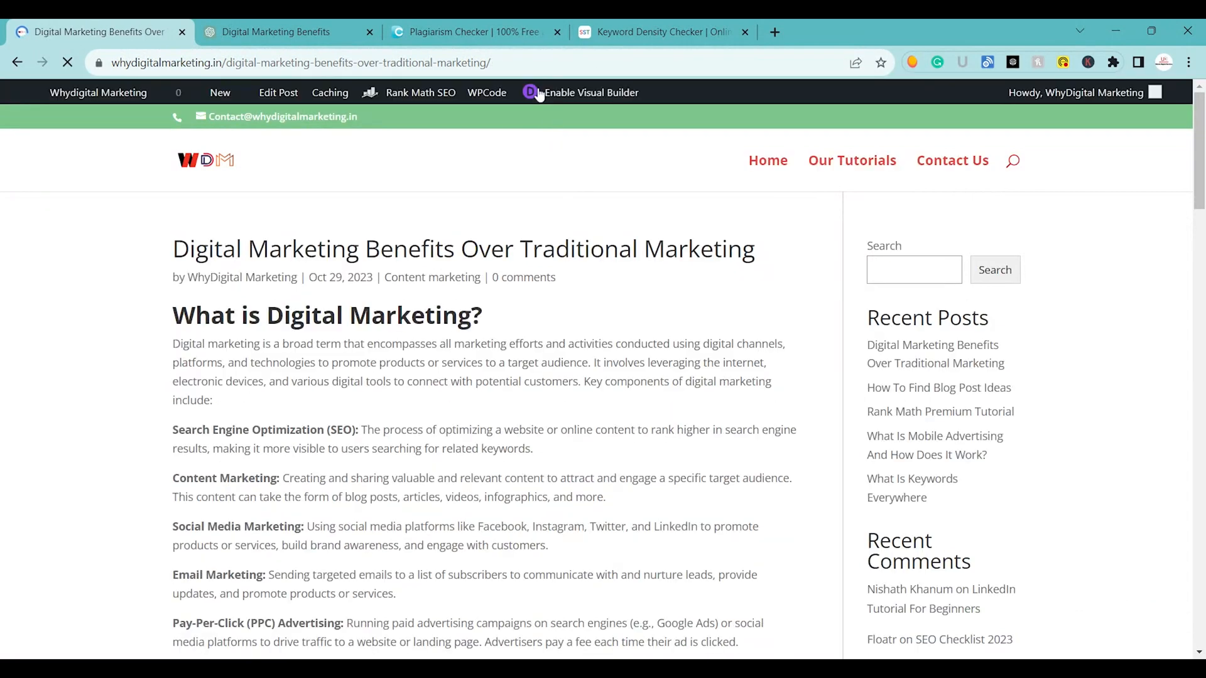
click(291, 93)
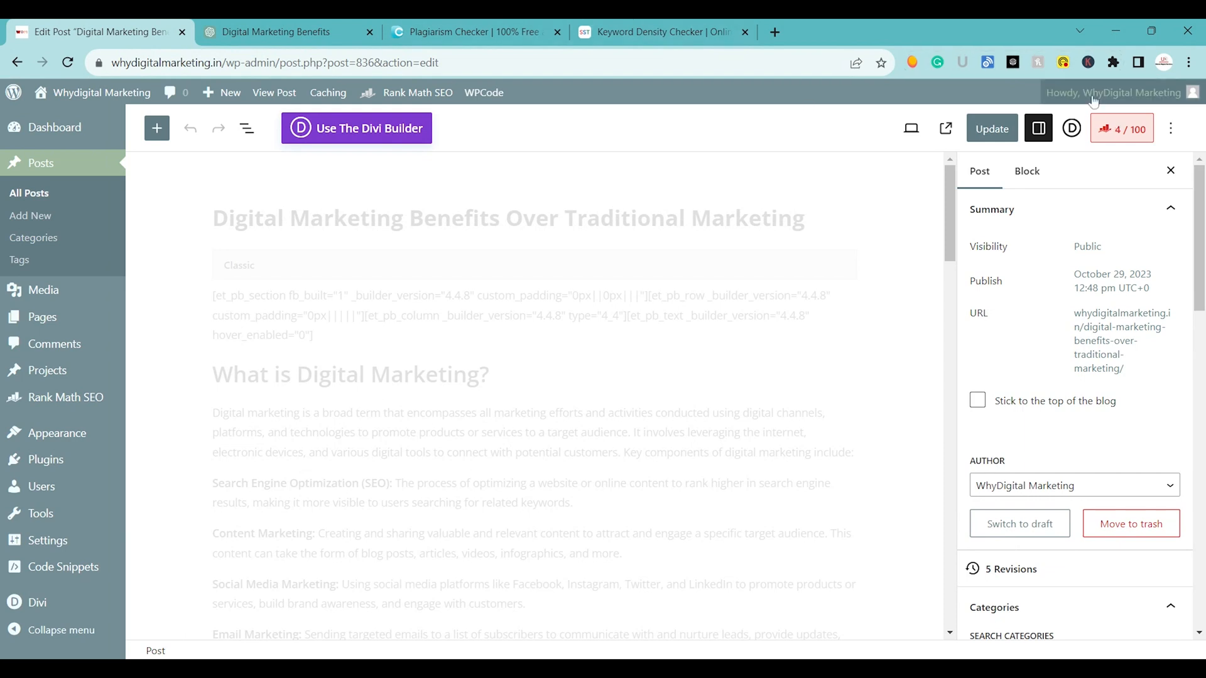
click(1117, 130)
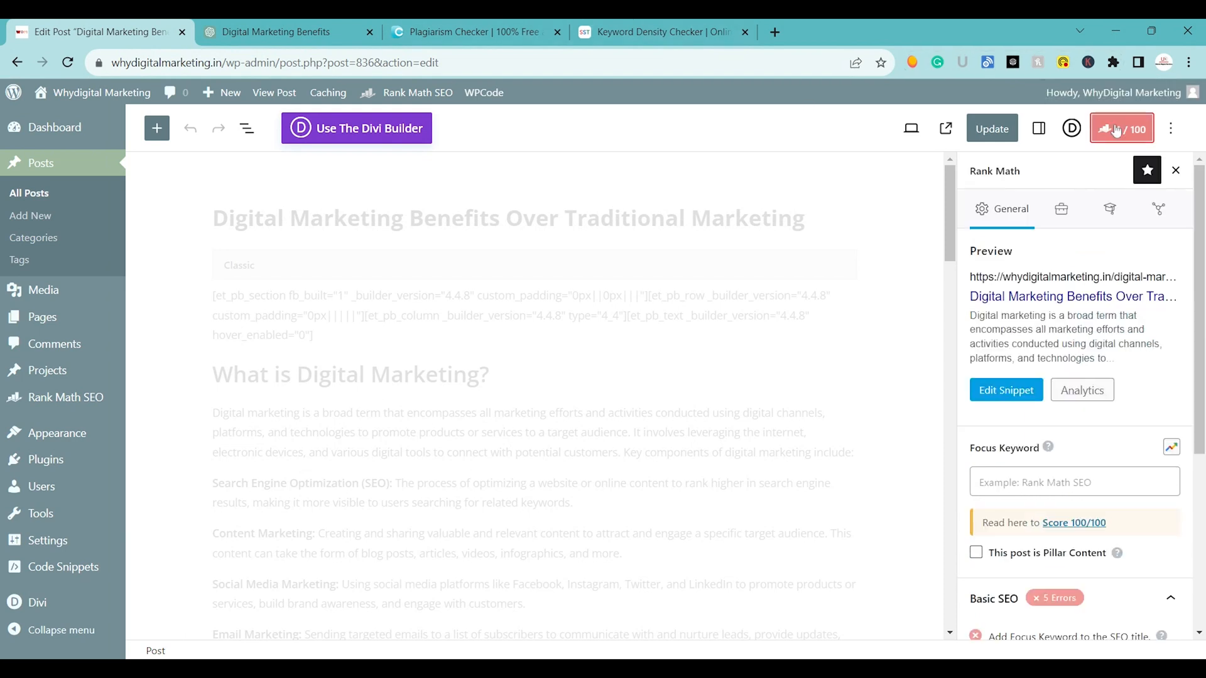
click(1008, 391)
triple_click(465, 377)
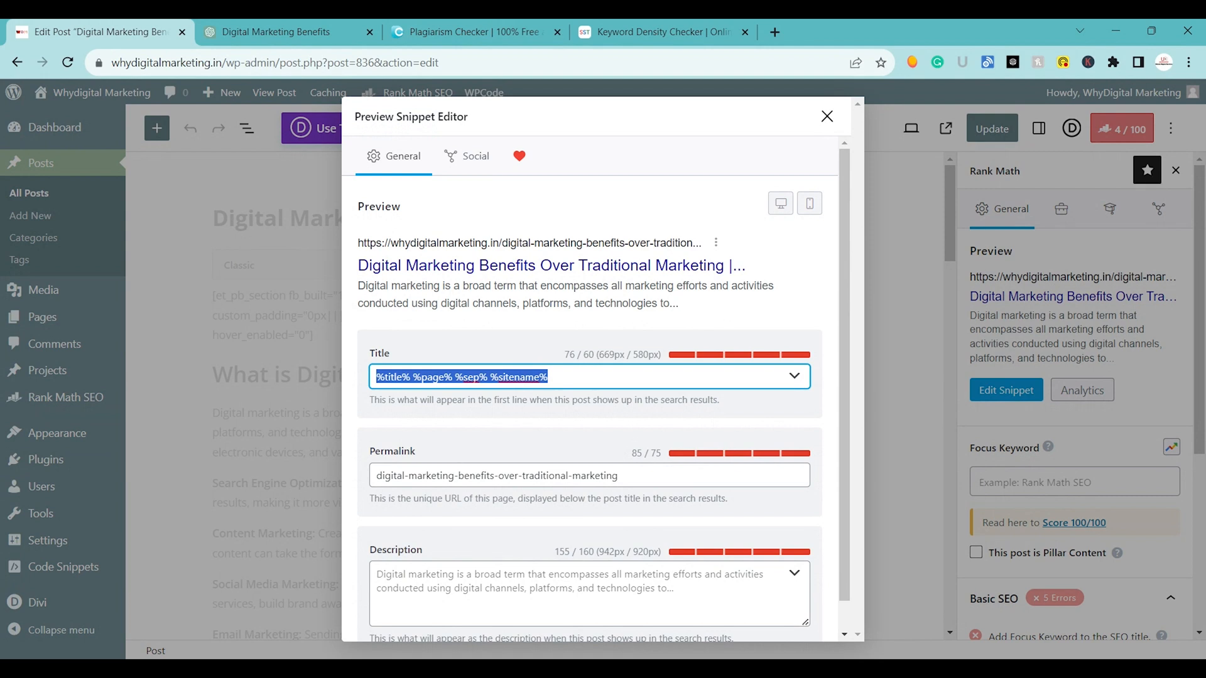
click(827, 116)
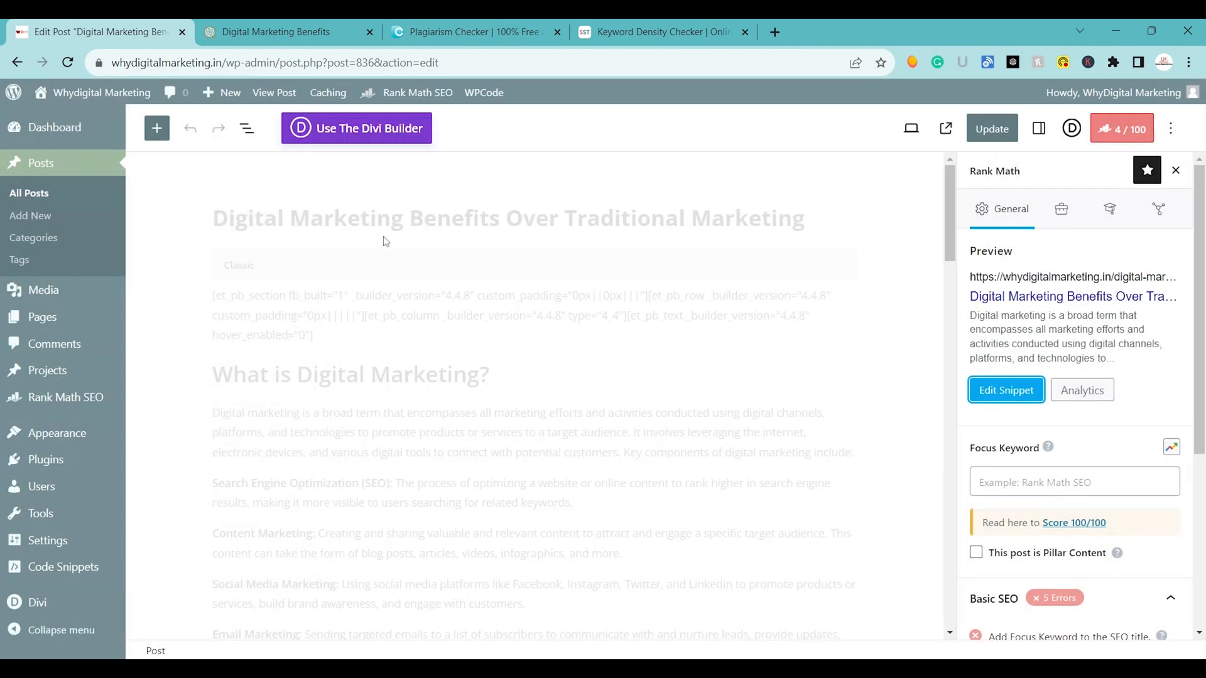
Use the post title "Digital Marketing Benefits Over Traditional Marketing" as both the search snippet title and the focus keyword.
triple_click(369, 218)
key(ctrl+c)
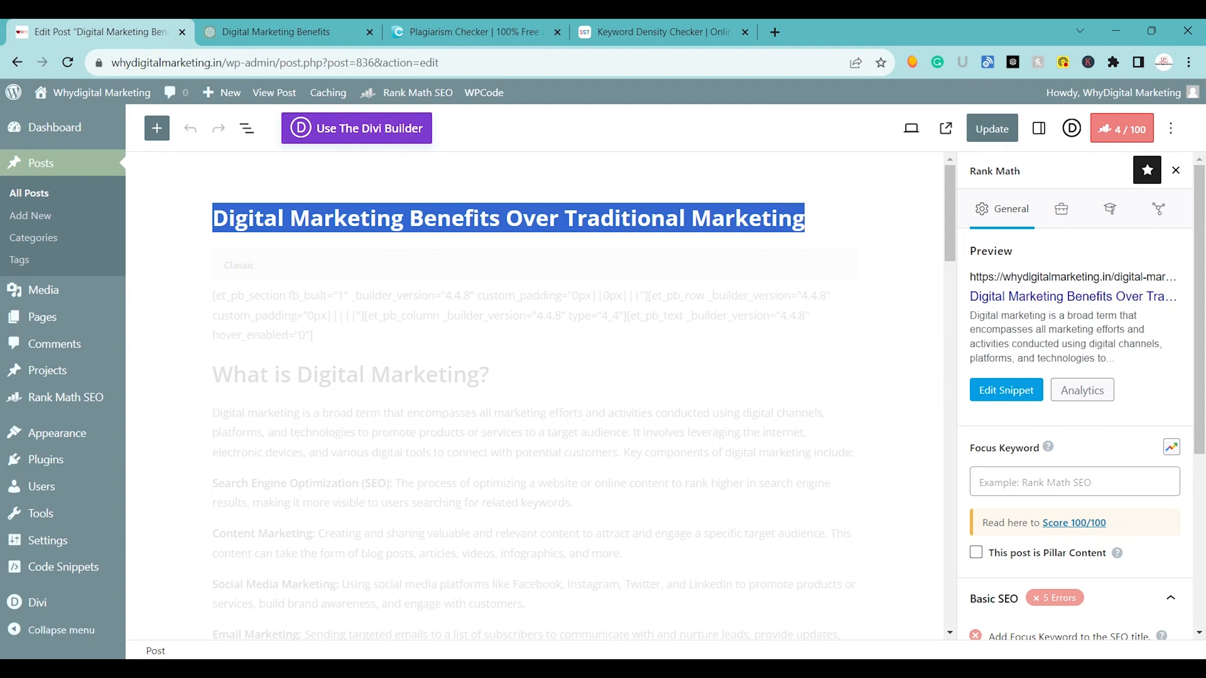
click(1107, 133)
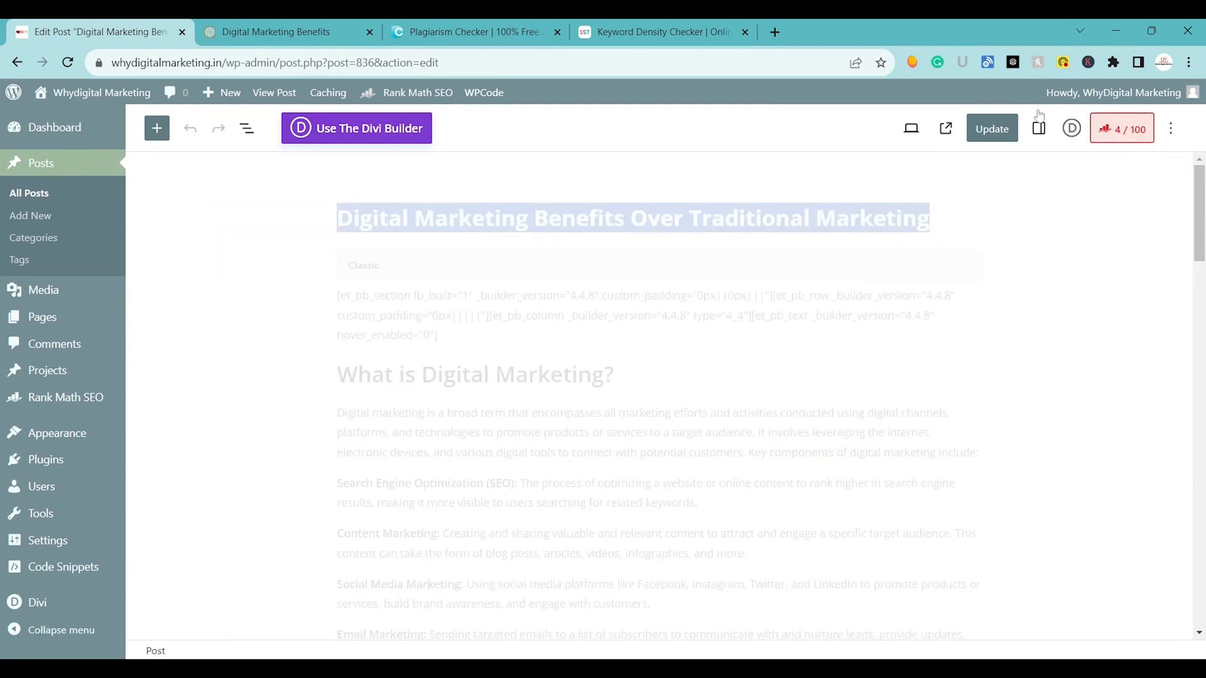
click(1107, 133)
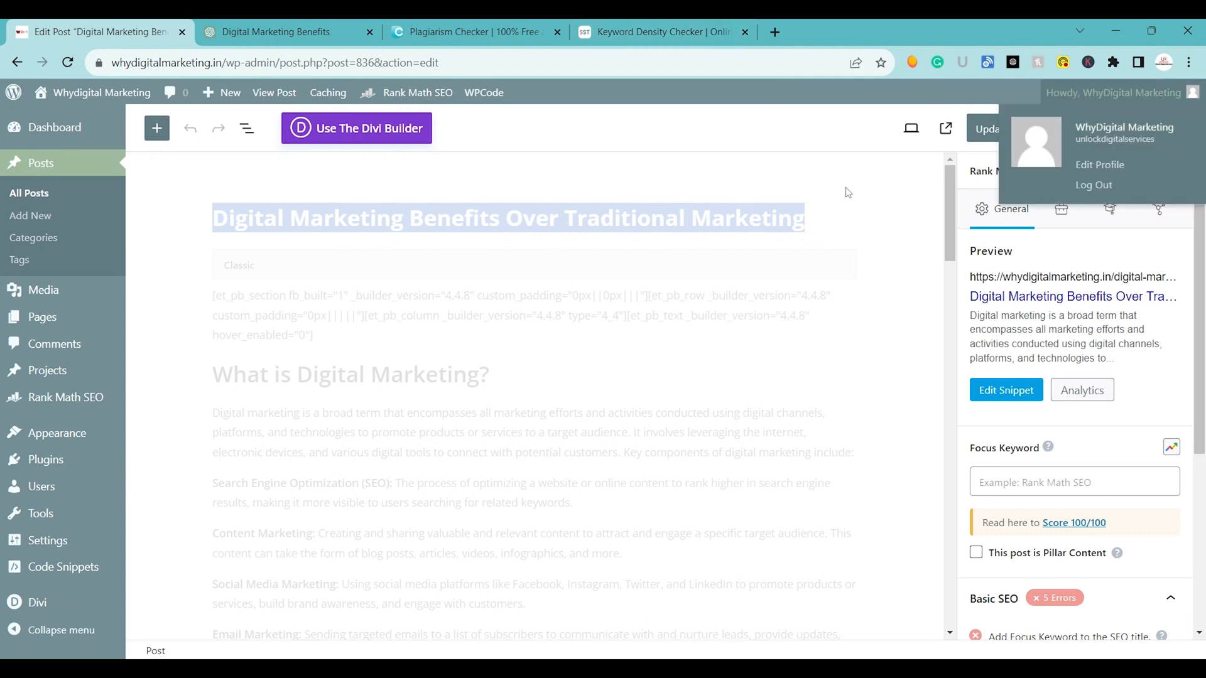
click(1106, 133)
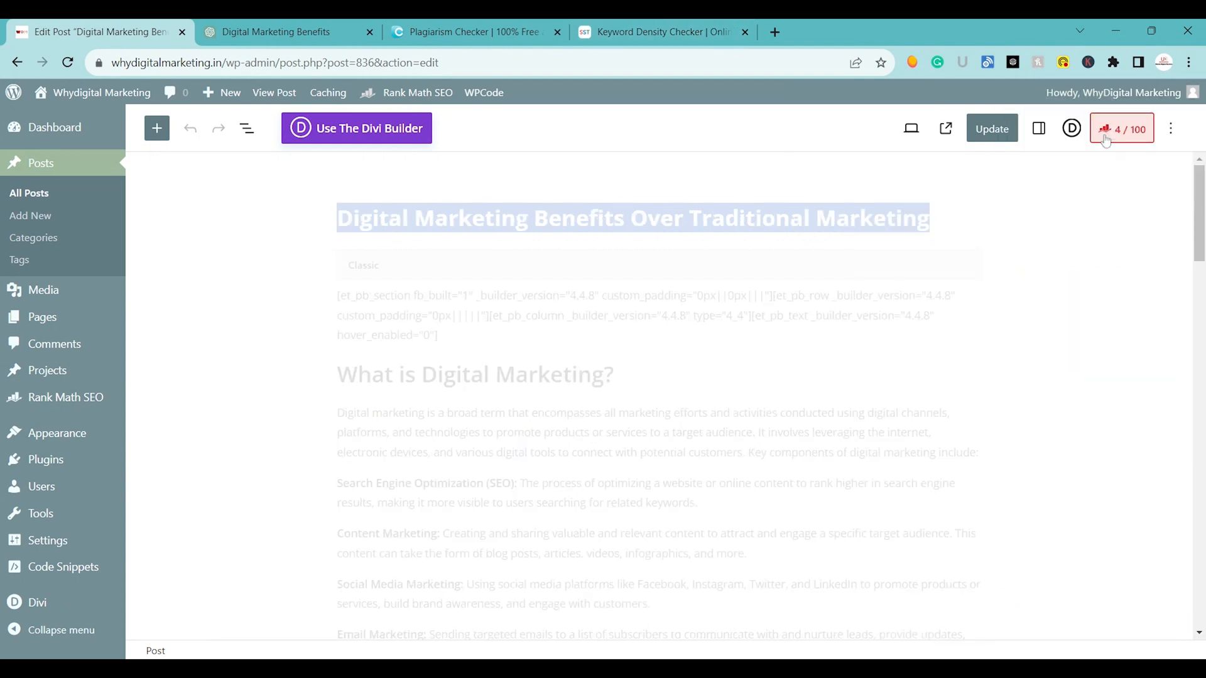
click(1119, 131)
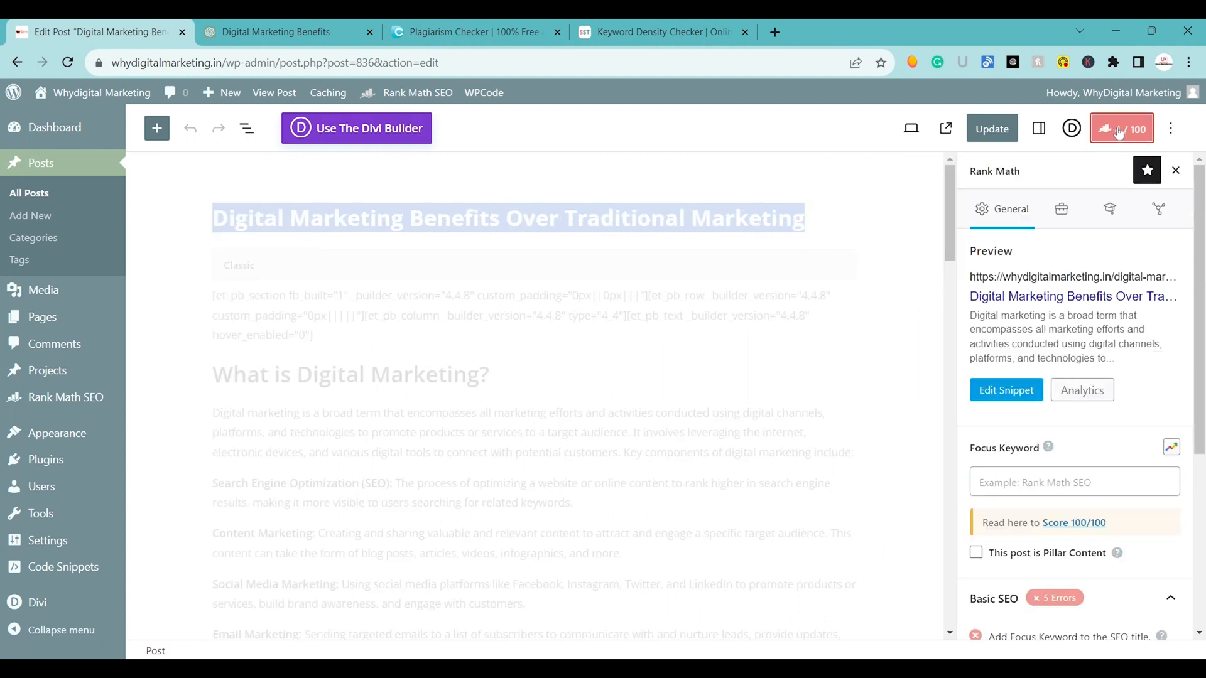
click(1006, 390)
click(514, 377)
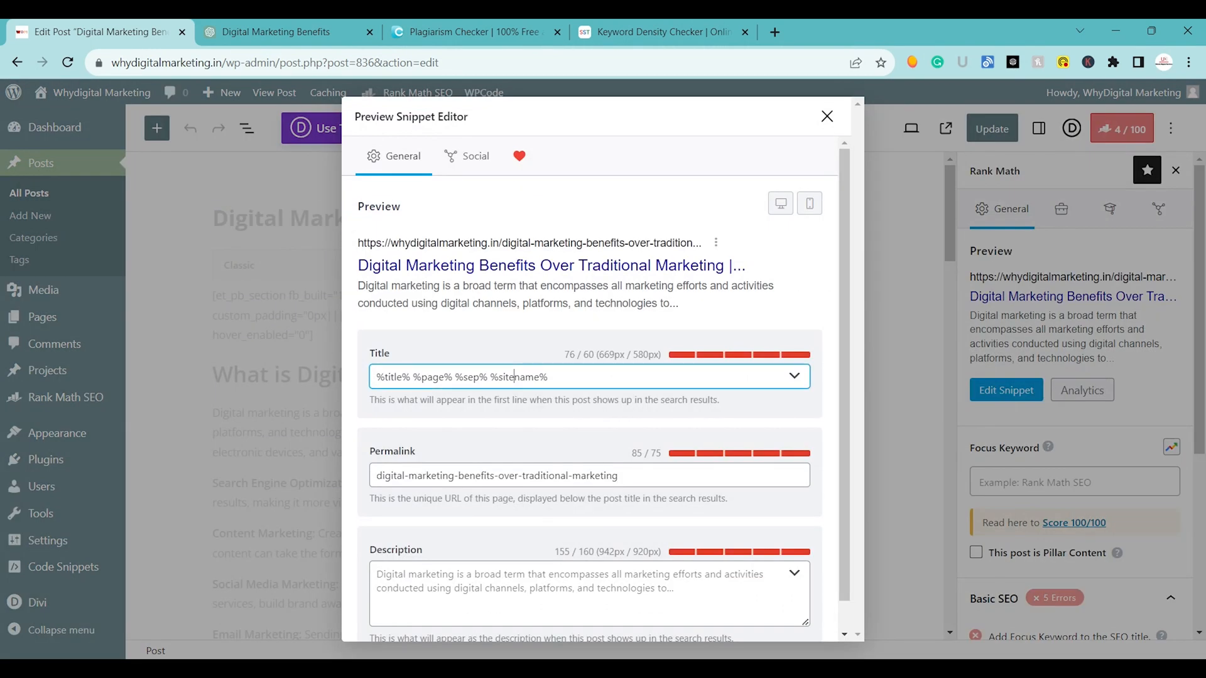
key(ctrl+a)
key(ctrl+v)
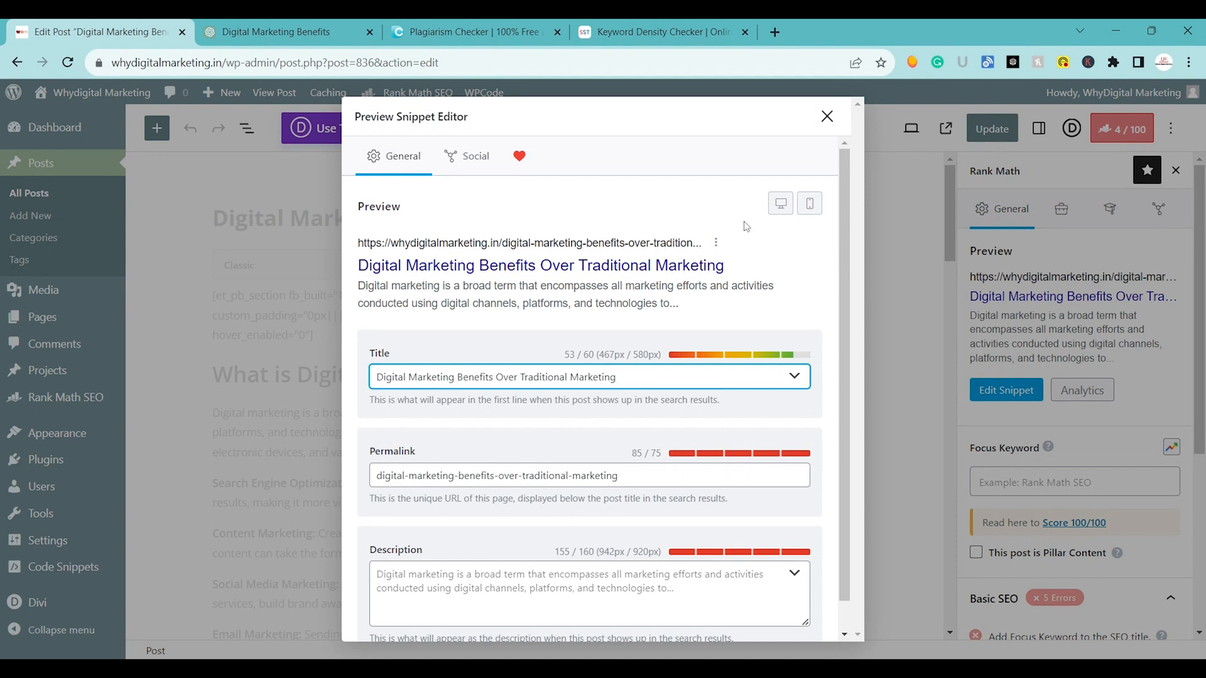
click(827, 117)
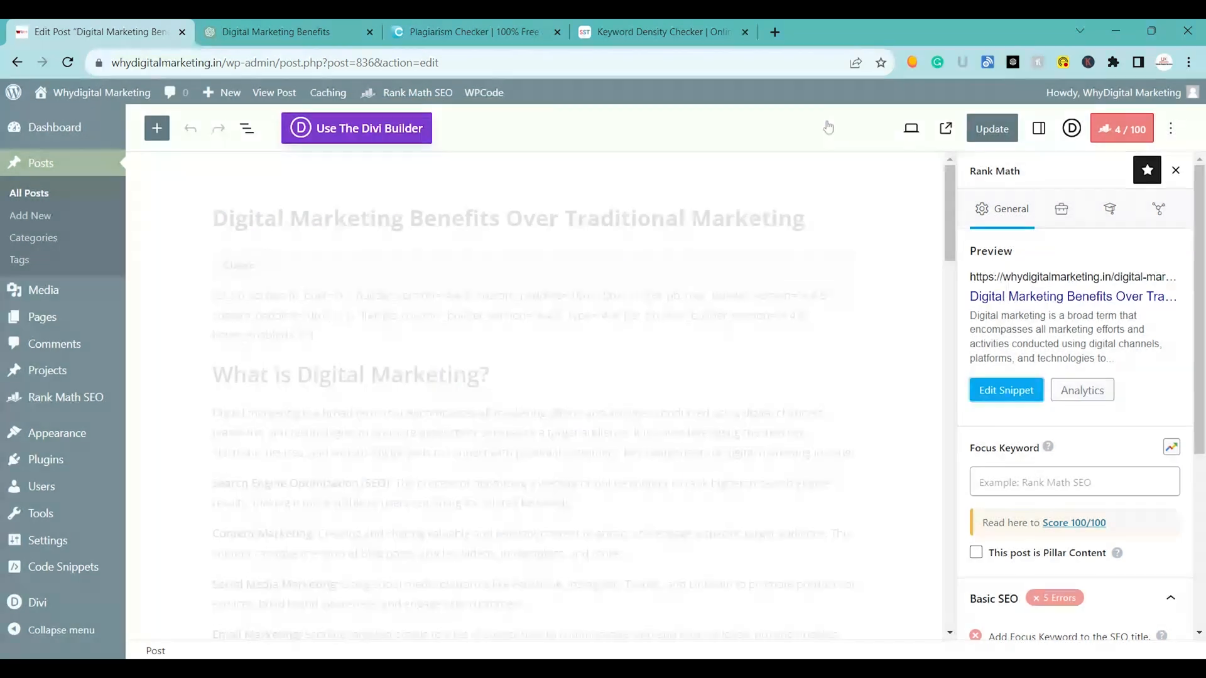
click(1068, 481)
text(Digital Marketing Benefits Over Traditional Marketing)
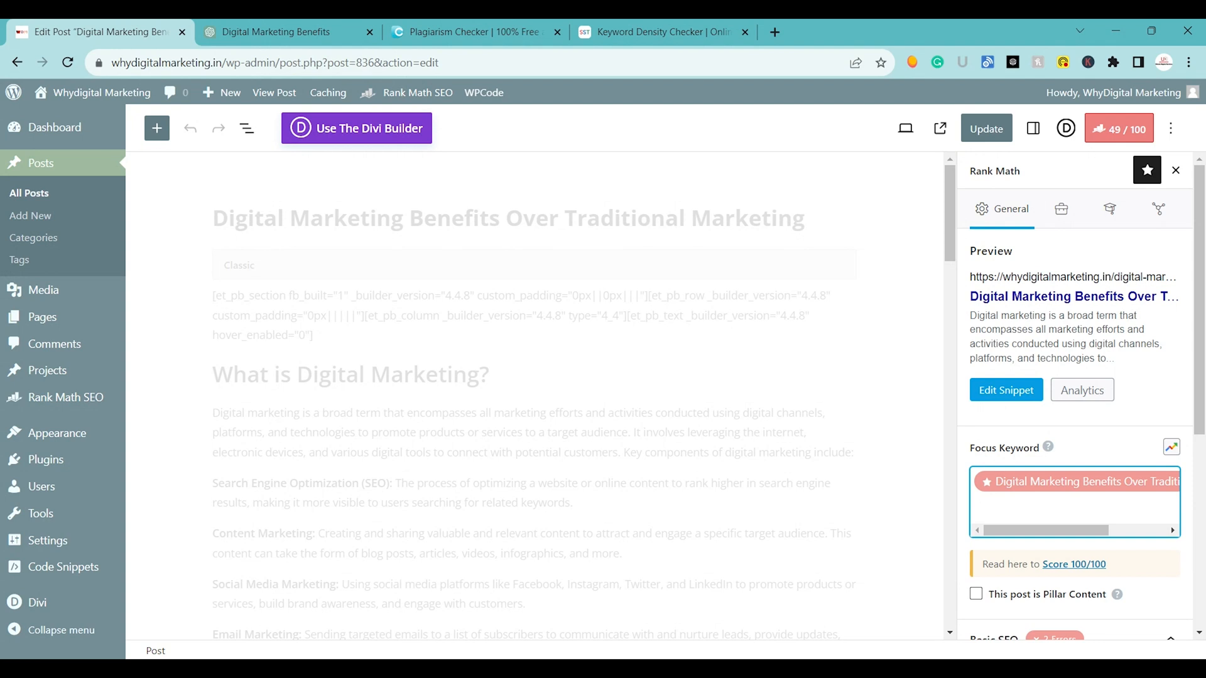
text(Digital marketing vs t)
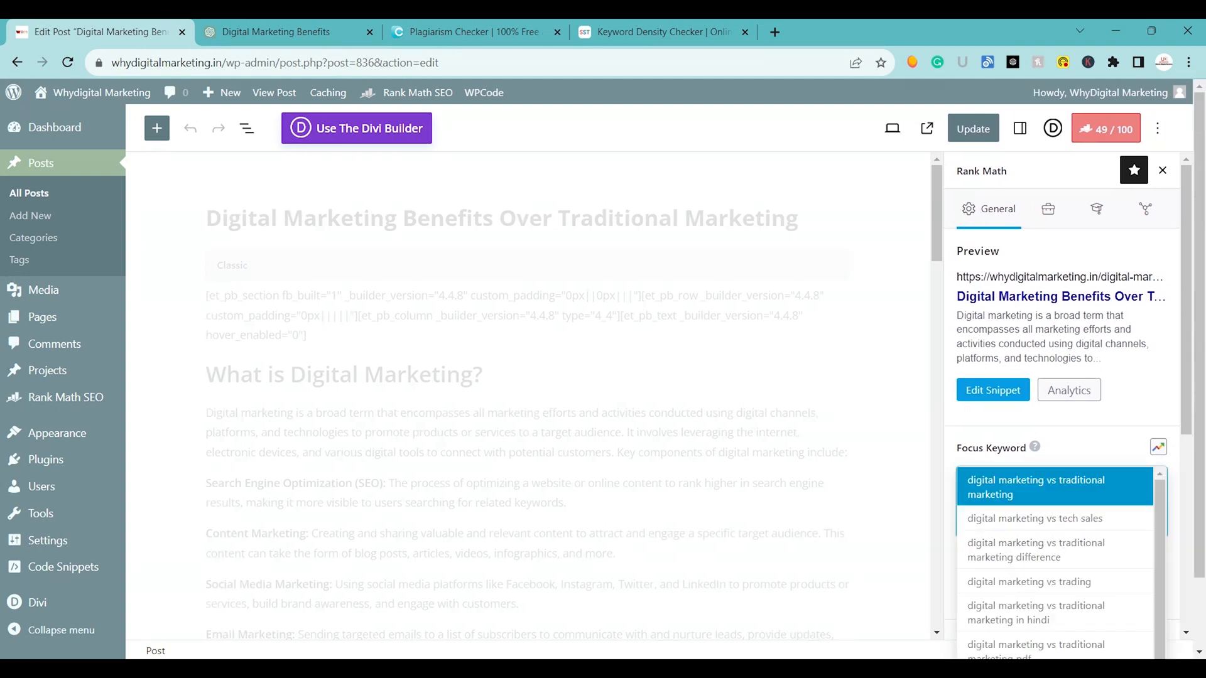
text(raditional)
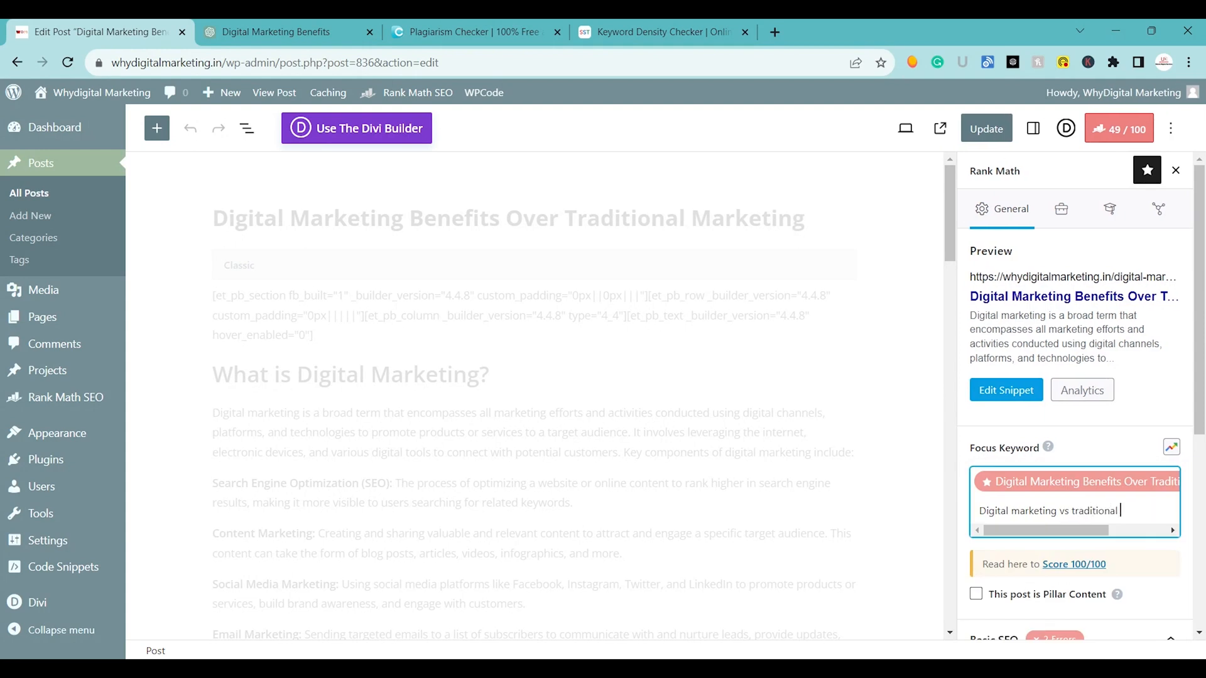
key(Return)
text(a)
key(BackSpace)
Add "digital marketing ads" and "traditional marketing" as additional focus keywords for the post.
text(digit)
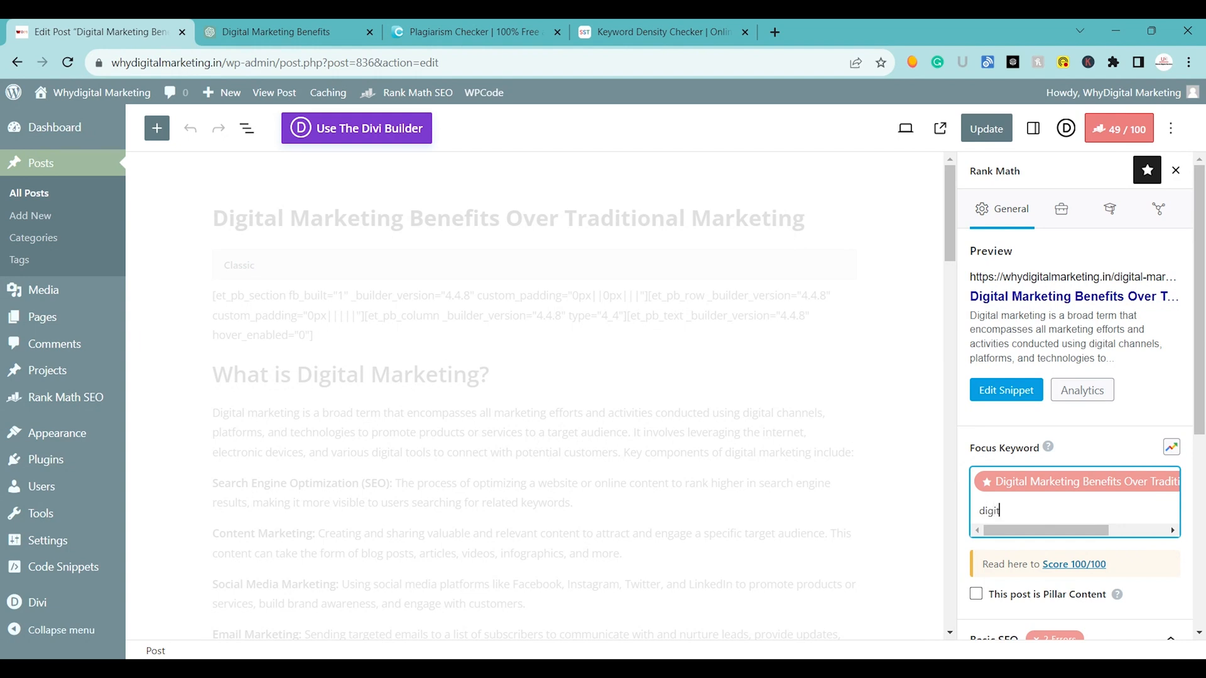
text(al marketing ads)
key(Return)
text(tra)
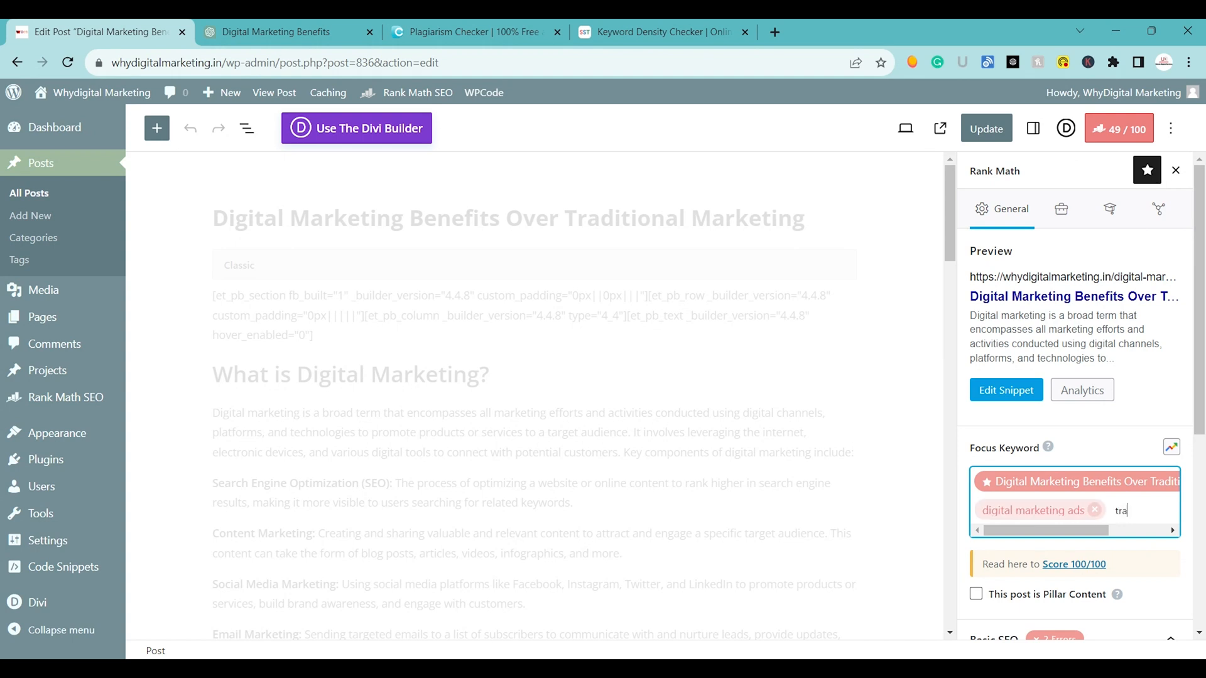
text(dional marketing)
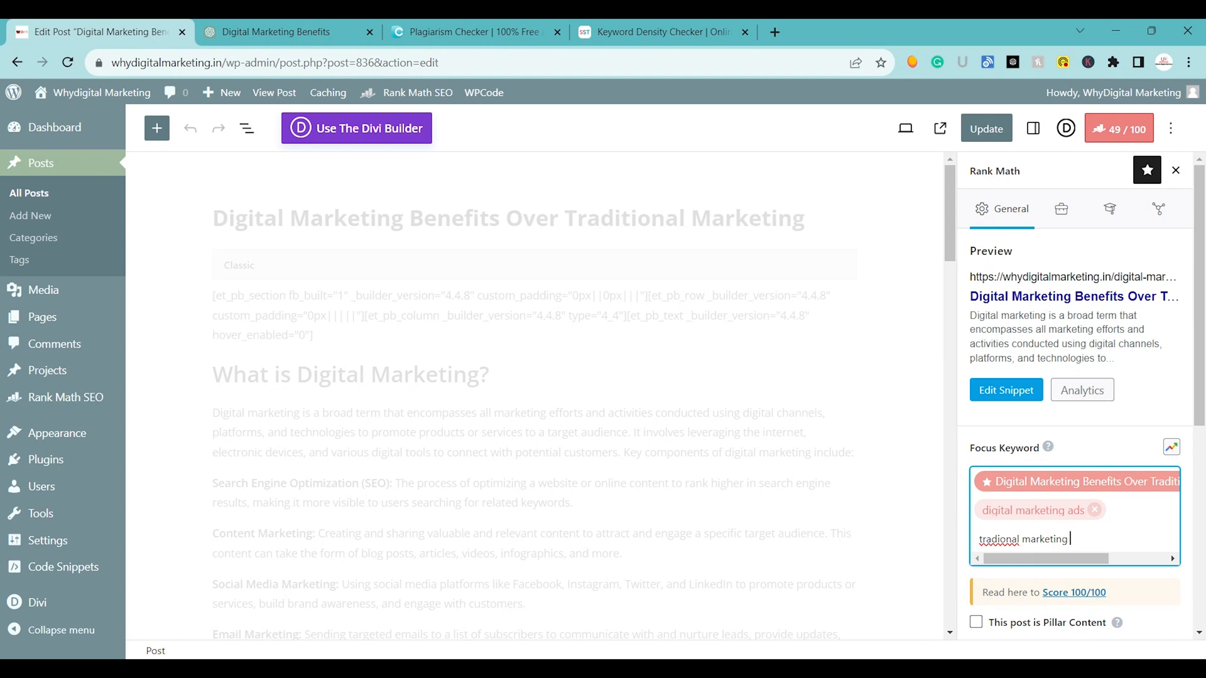
double_click(999, 538)
click(999, 539)
text(it)
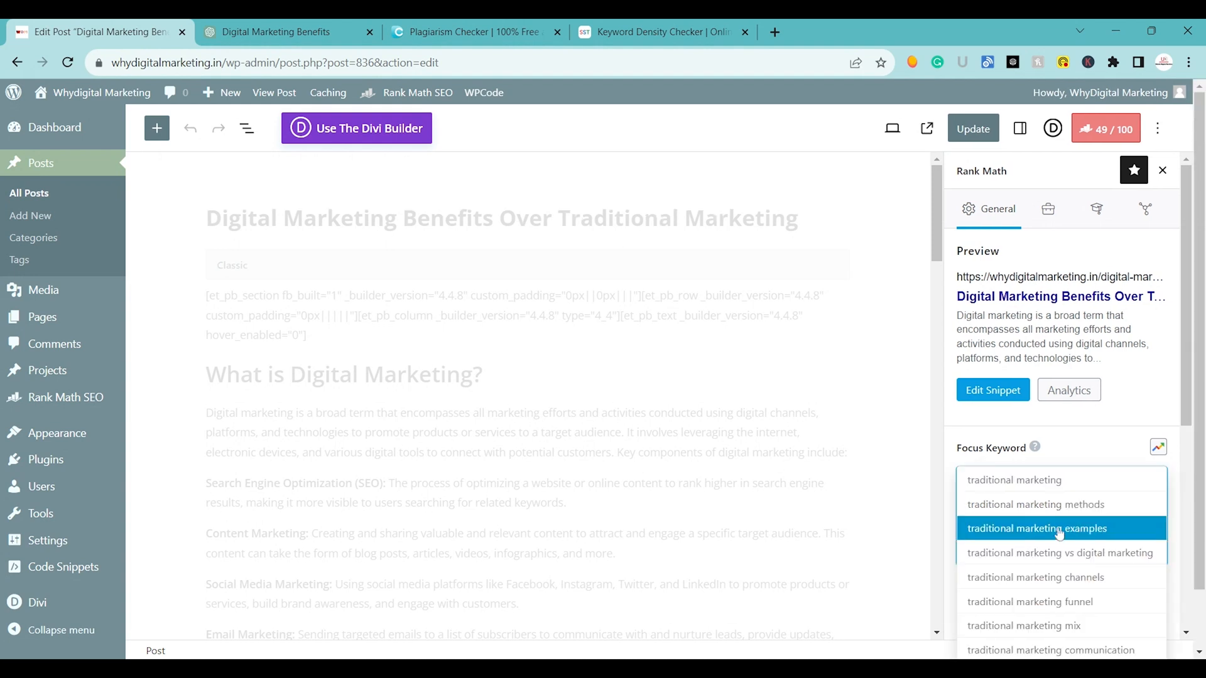
click(1053, 491)
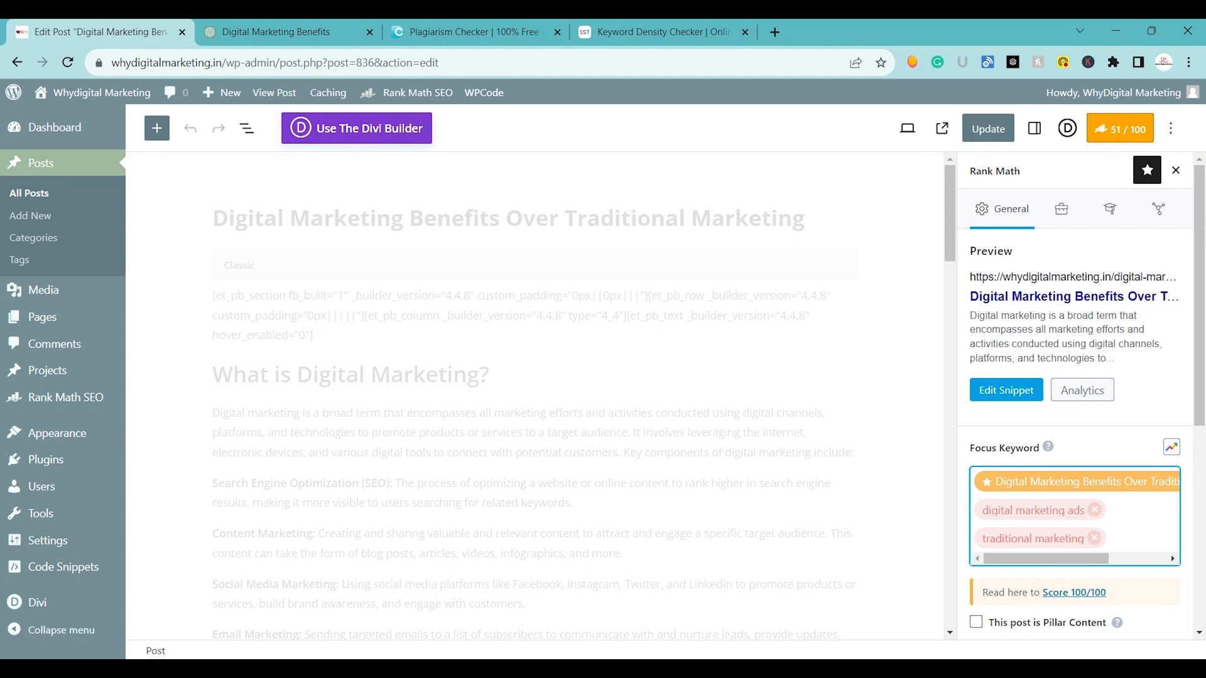
Add "digital" as another focus keyword and update the post.
text(digitaal)
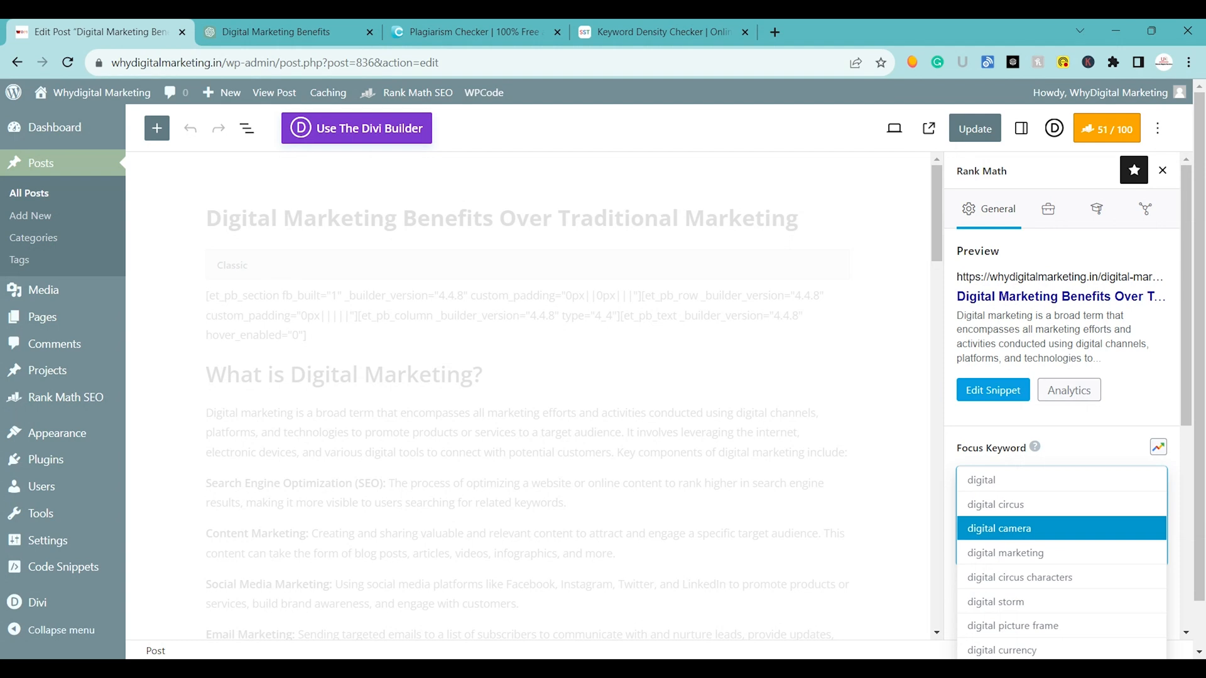
click(1053, 478)
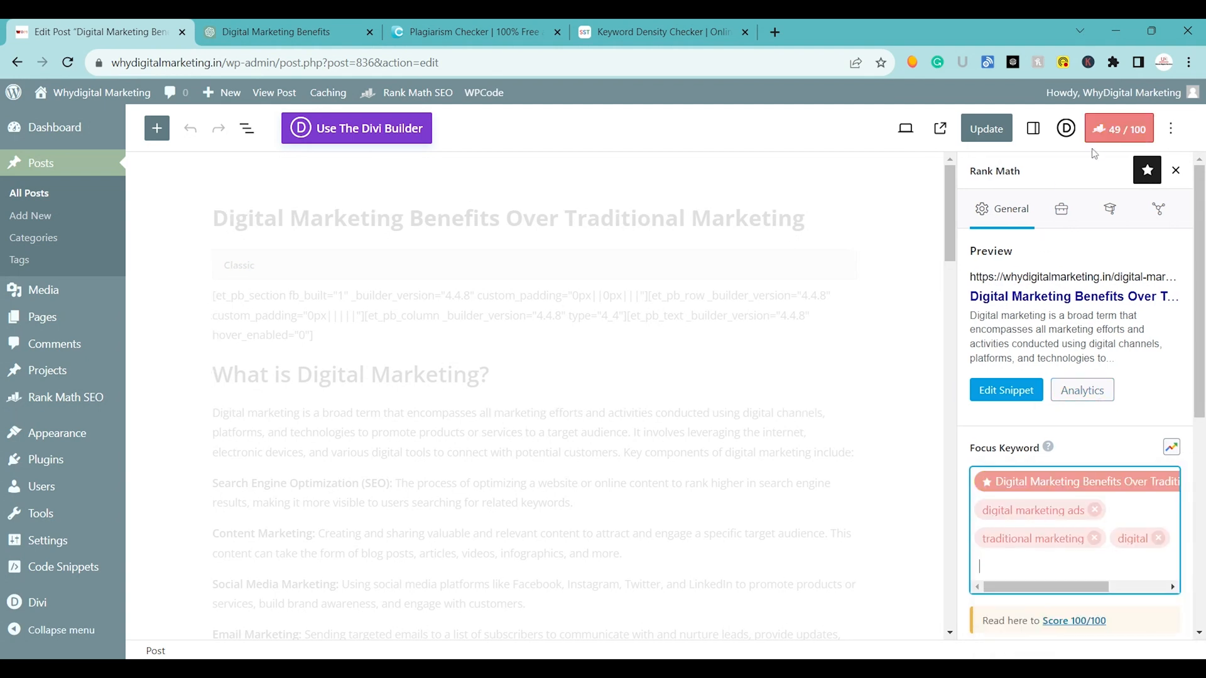
click(991, 137)
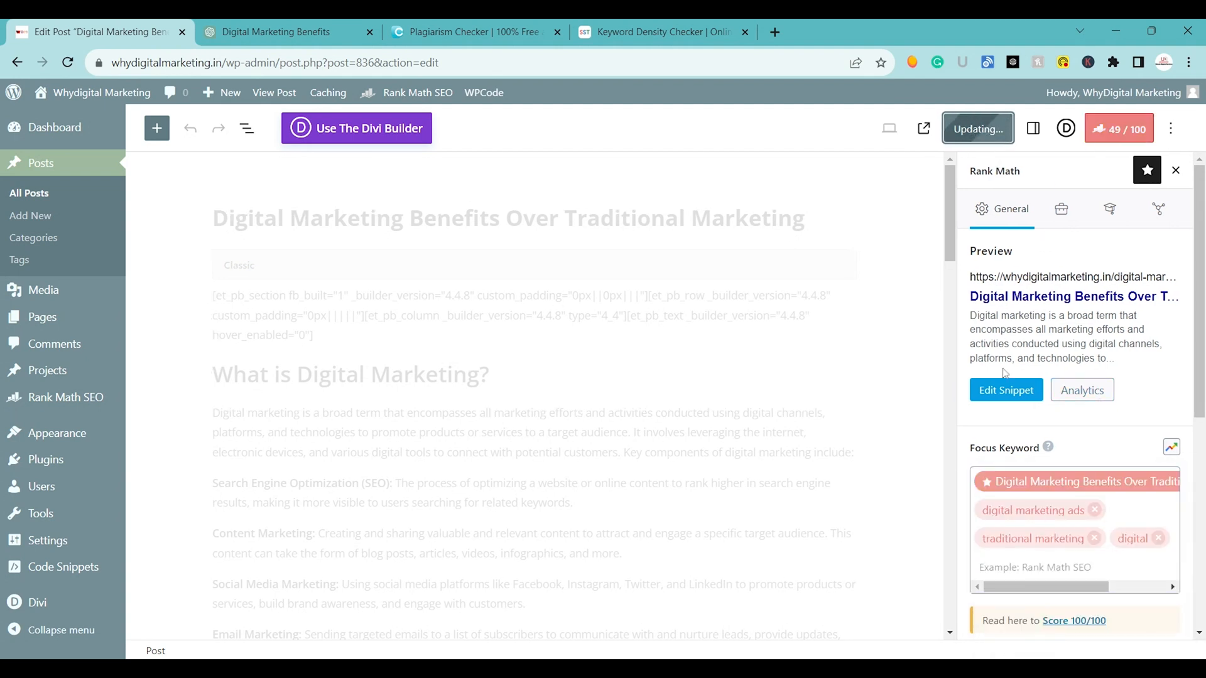
Open the Rank Math snippet editor and start the post's description with "Learn about how".
click(1003, 392)
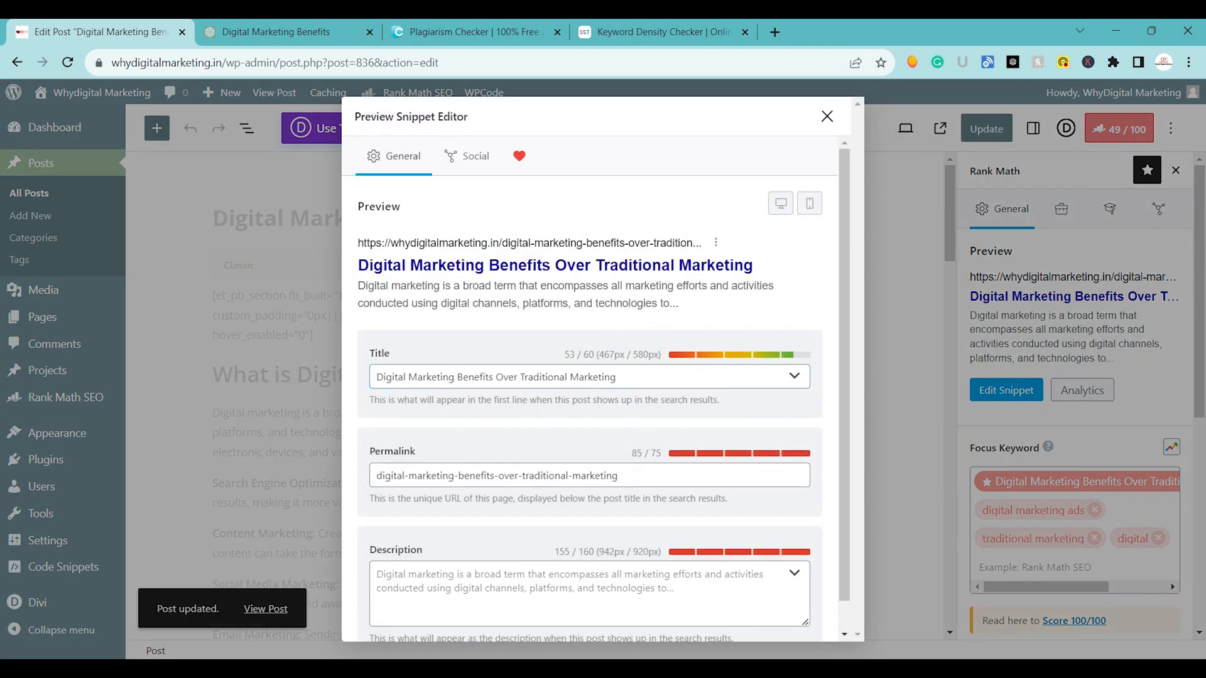
click(540, 590)
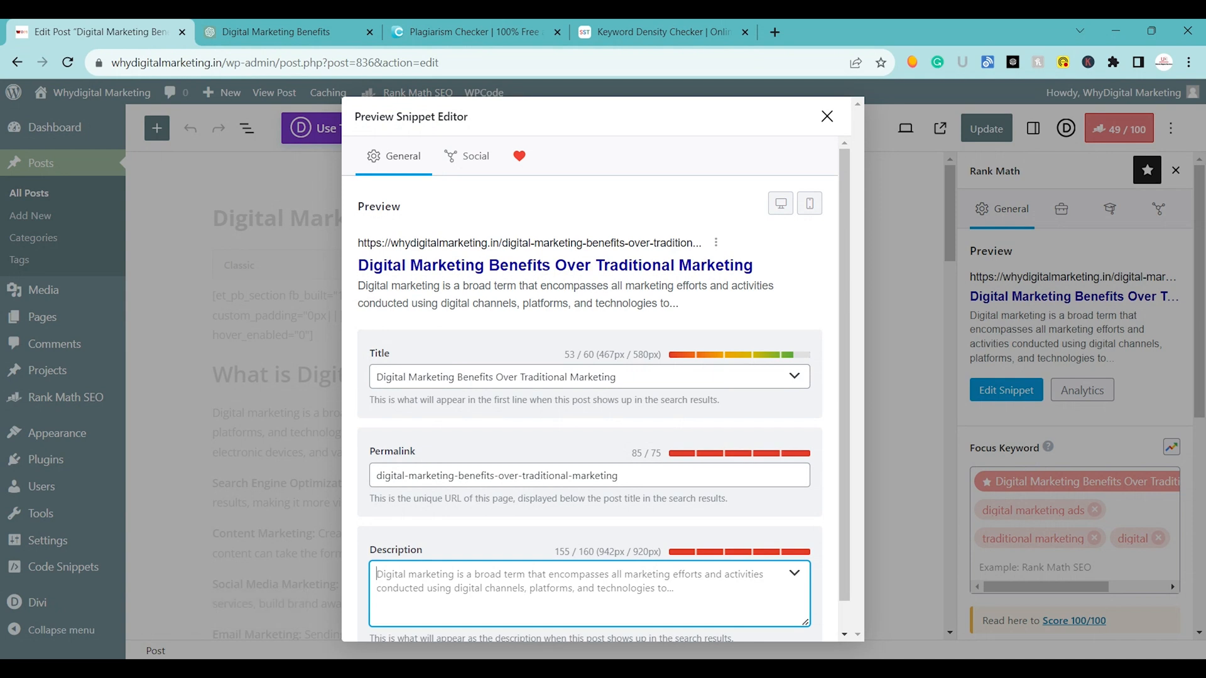
text(Lea)
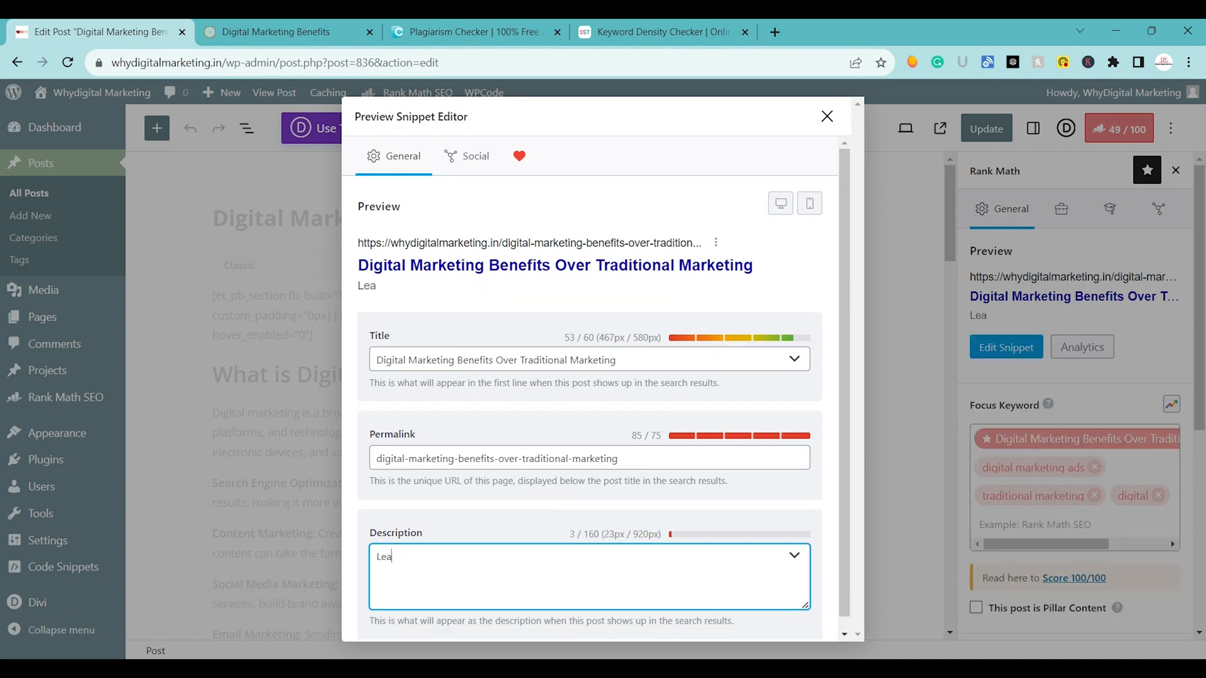
text(rn about hpe)
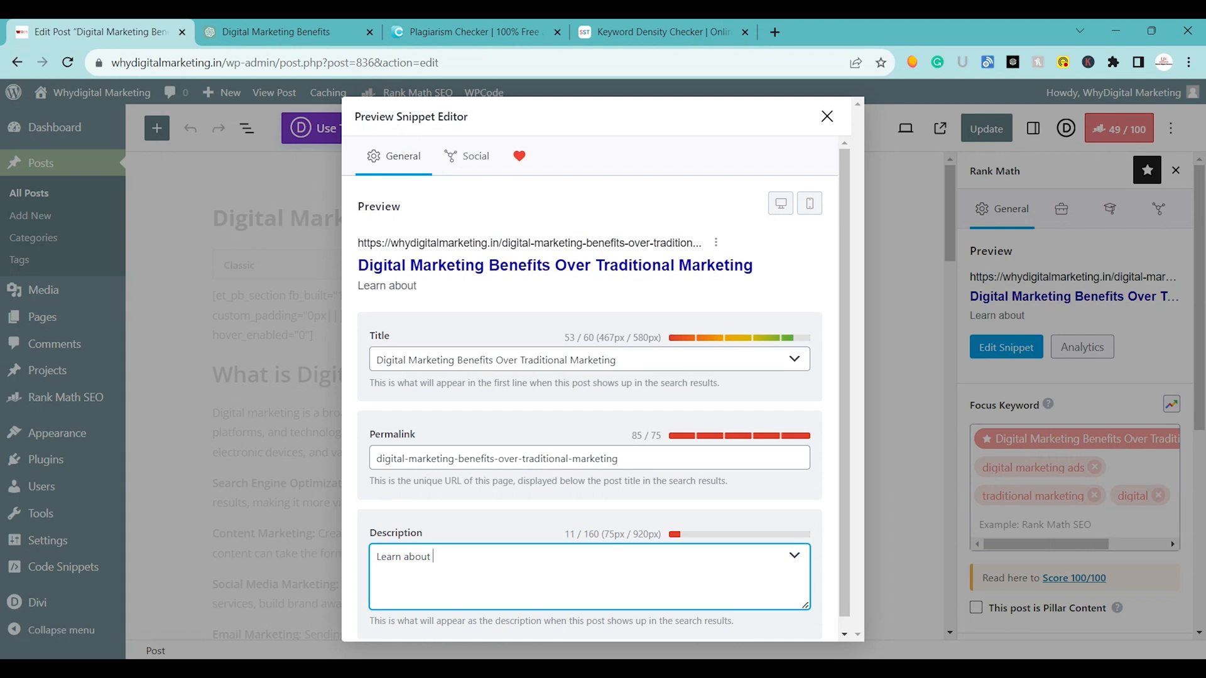
key(BackSpace)
key(BackSpace)
key(BackSpace)
text(ow)
Copy the snippet title "Digital Marketing Benefits Over Traditional Marketing" from the preview and append it to the description.
click(360, 269)
drag(360, 269, 756, 270)
key(ctrl+c)
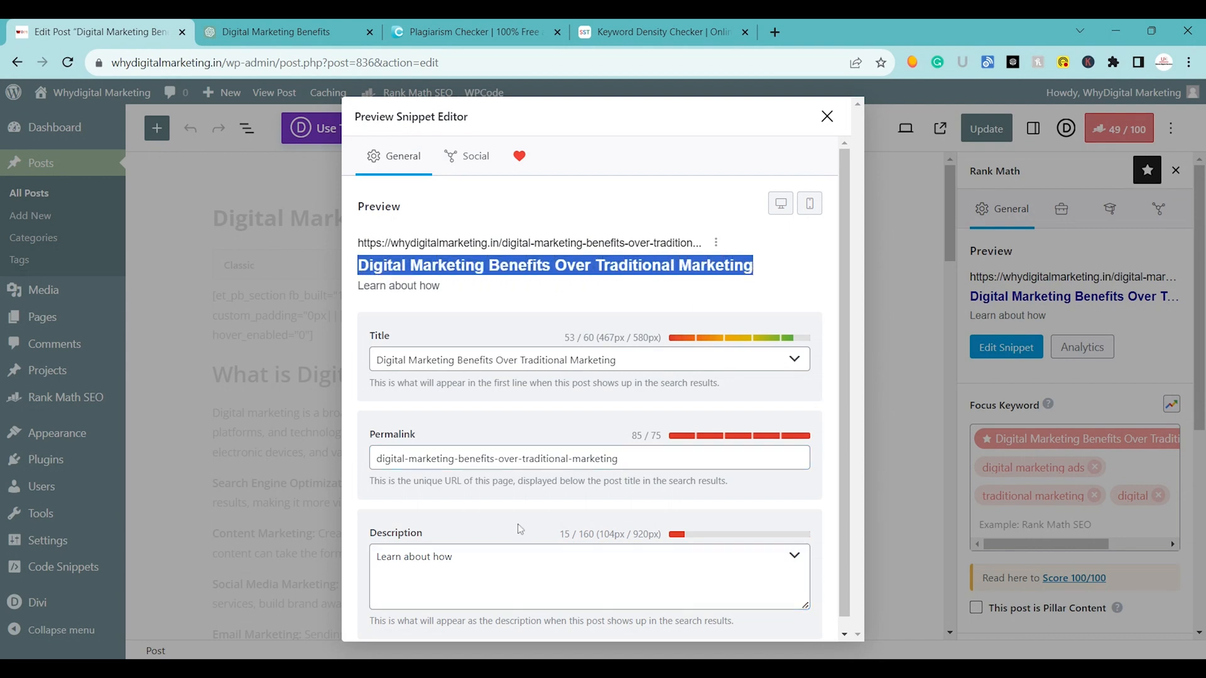
click(484, 560)
key(ctrl+v)
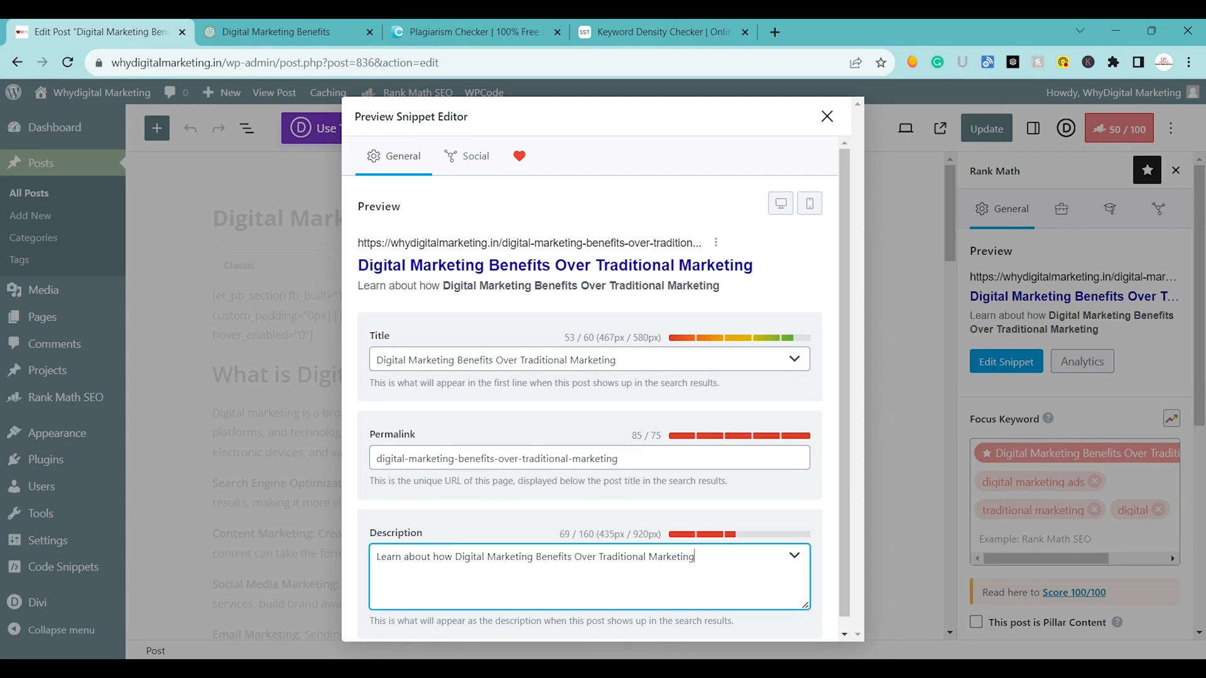
End the description's first sentence with a period and begin a second one saying this content also measures the results.
text(.)
text(This v)
key(BackSpace)
key(BackSpace)
text(content a;so m)
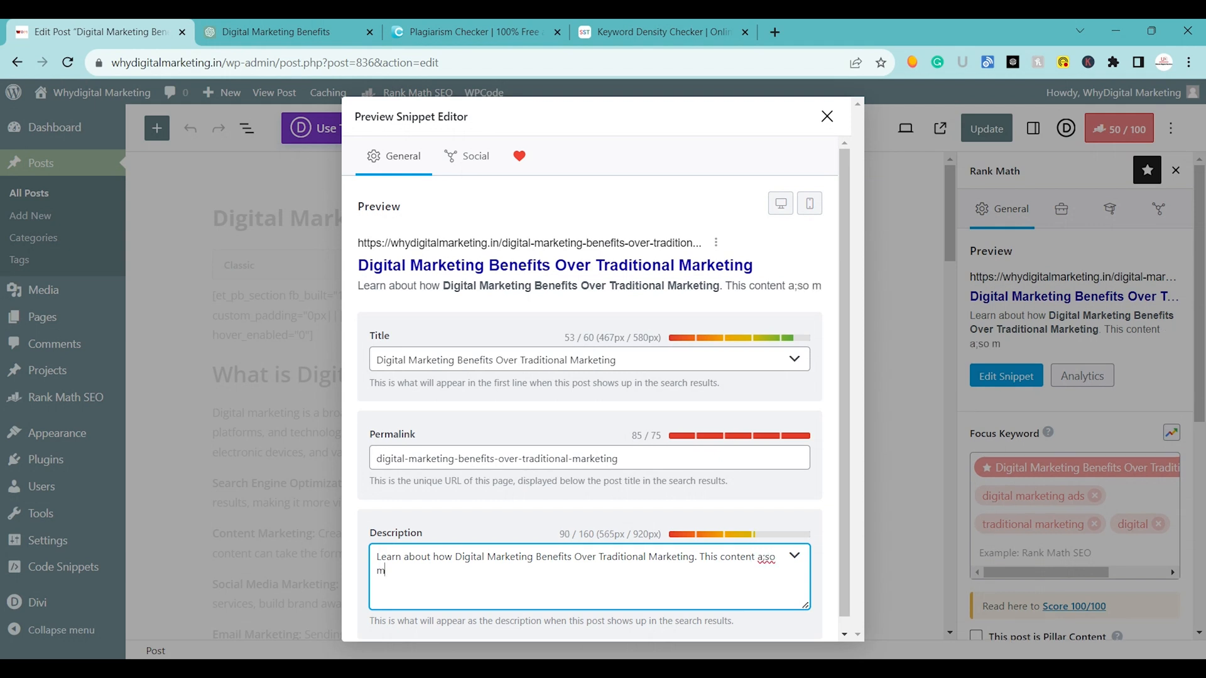
text(easers th)
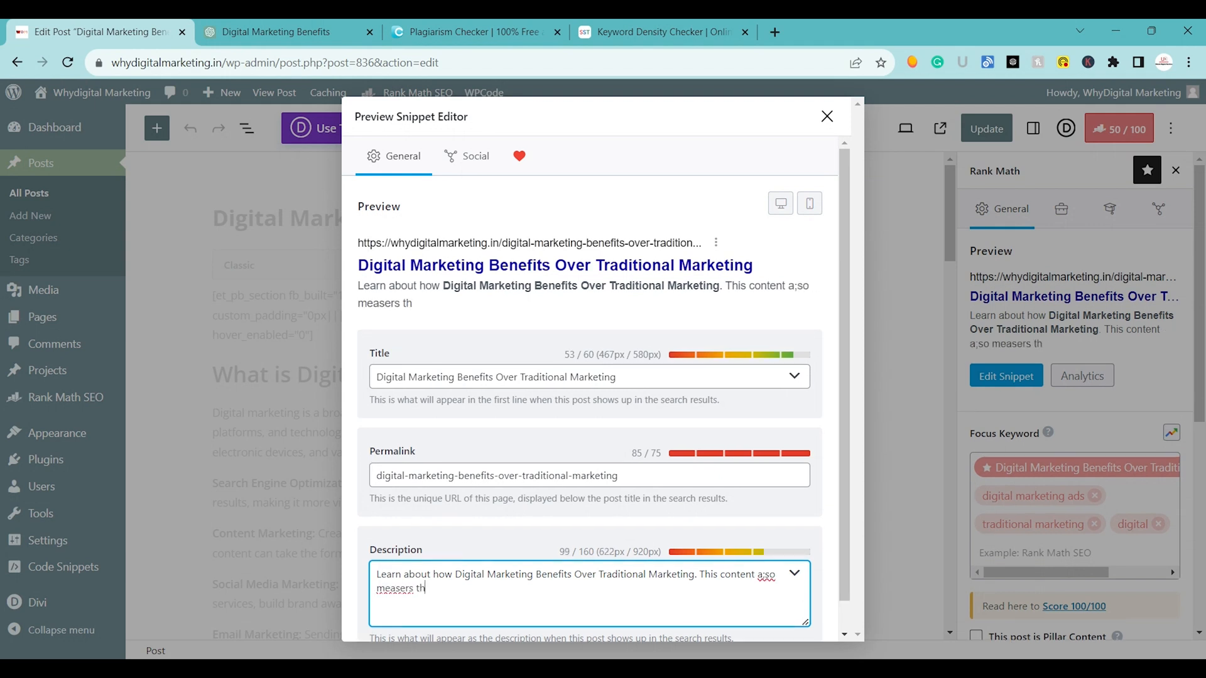
text(e results )
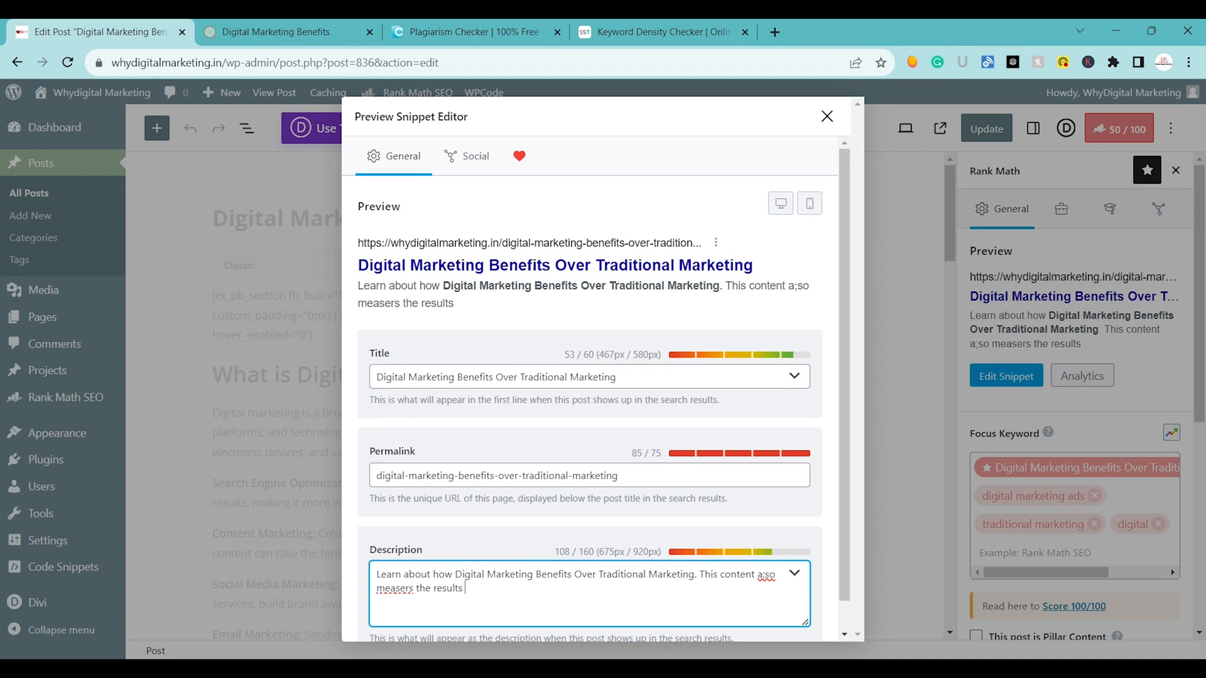
text(nased on digital;)
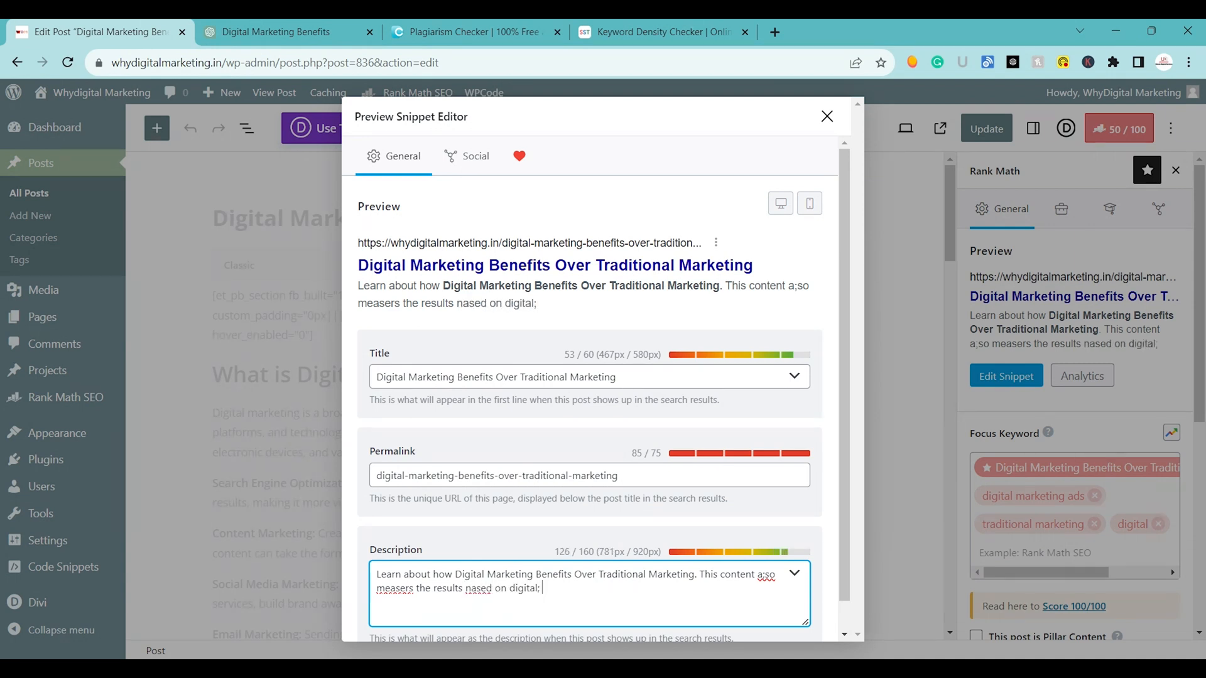
Complete the description's second sentence by saying the results are based on digital marketing vs traditional marketing.
key(BackSpace)
key(BackSpace)
text(marke)
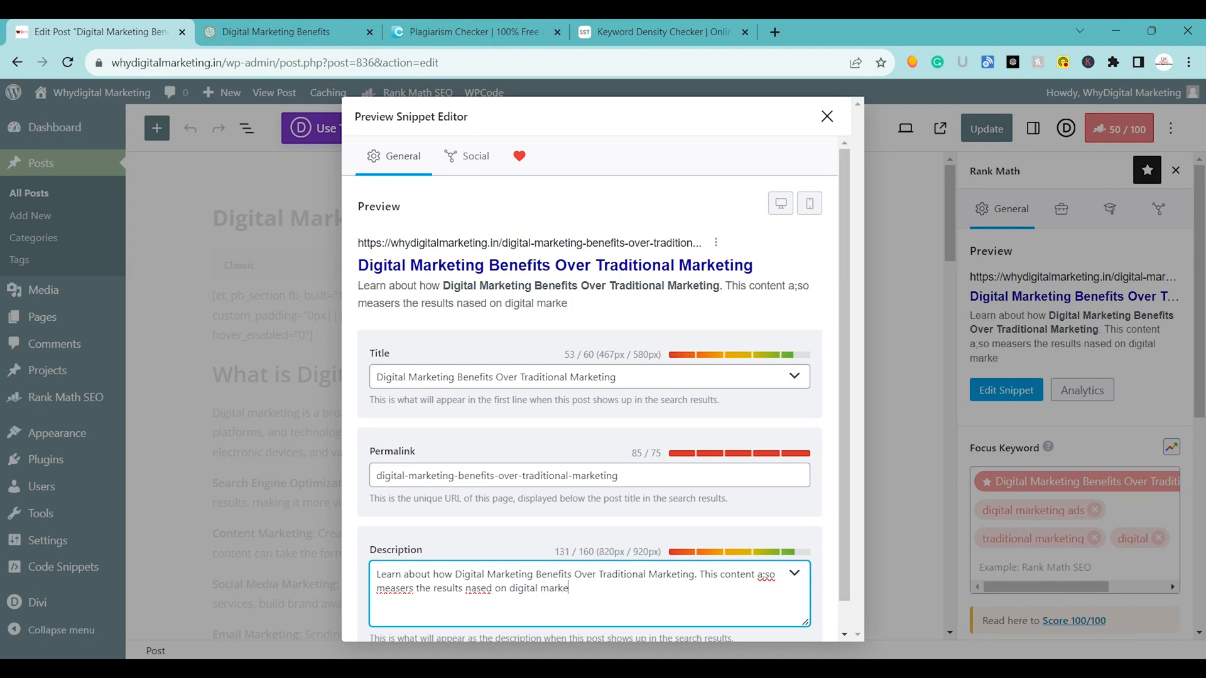
text(ting vs tra)
text(ditio)
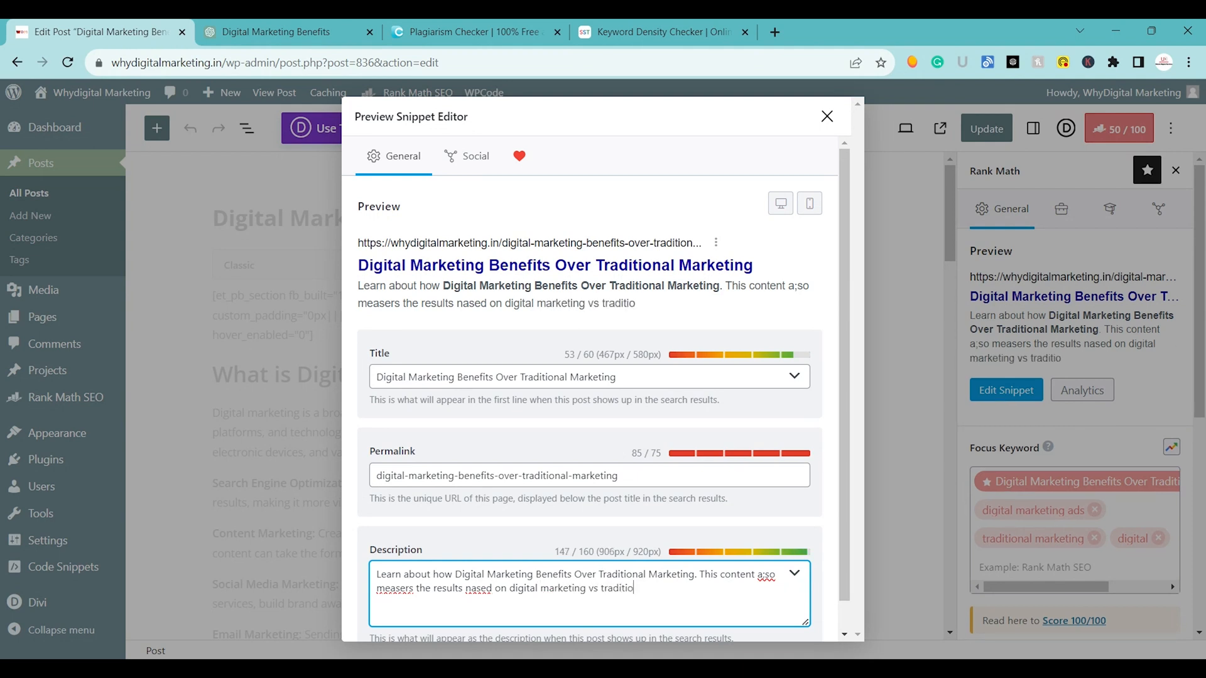
text(nal marketing)
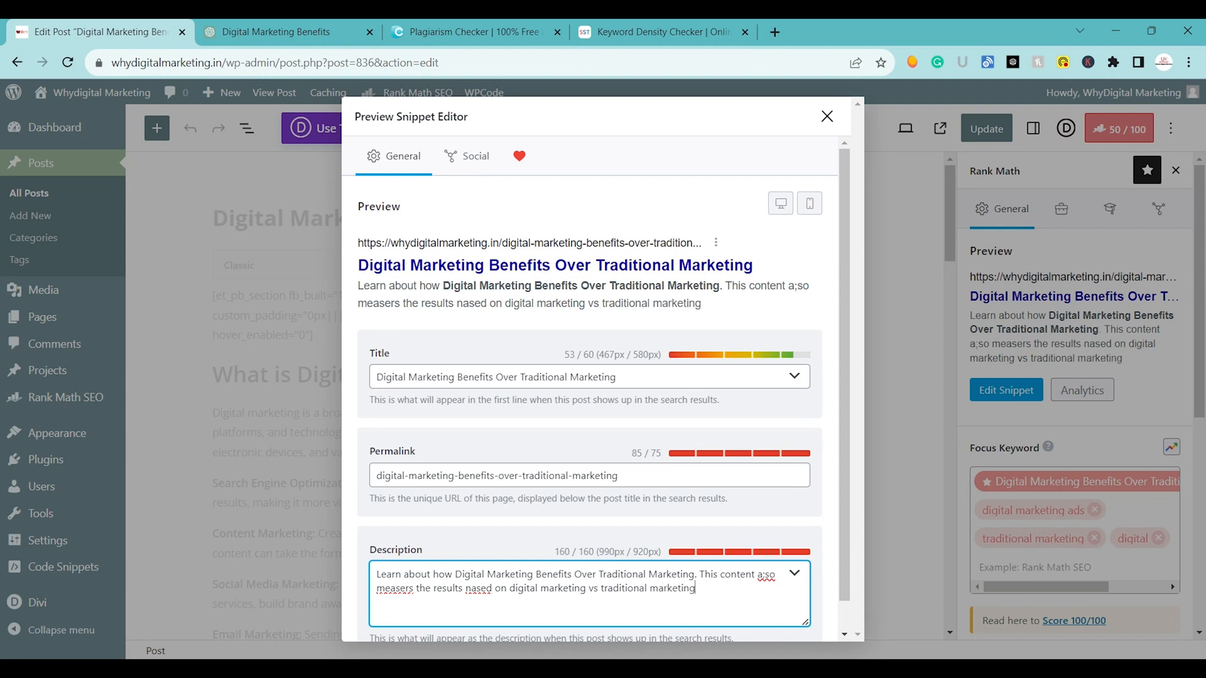
Correct the misspelled words in the description to "also" and "based", and delete the misspelled "measers".
key(BackSpace)
text(l)
double_click(402, 589)
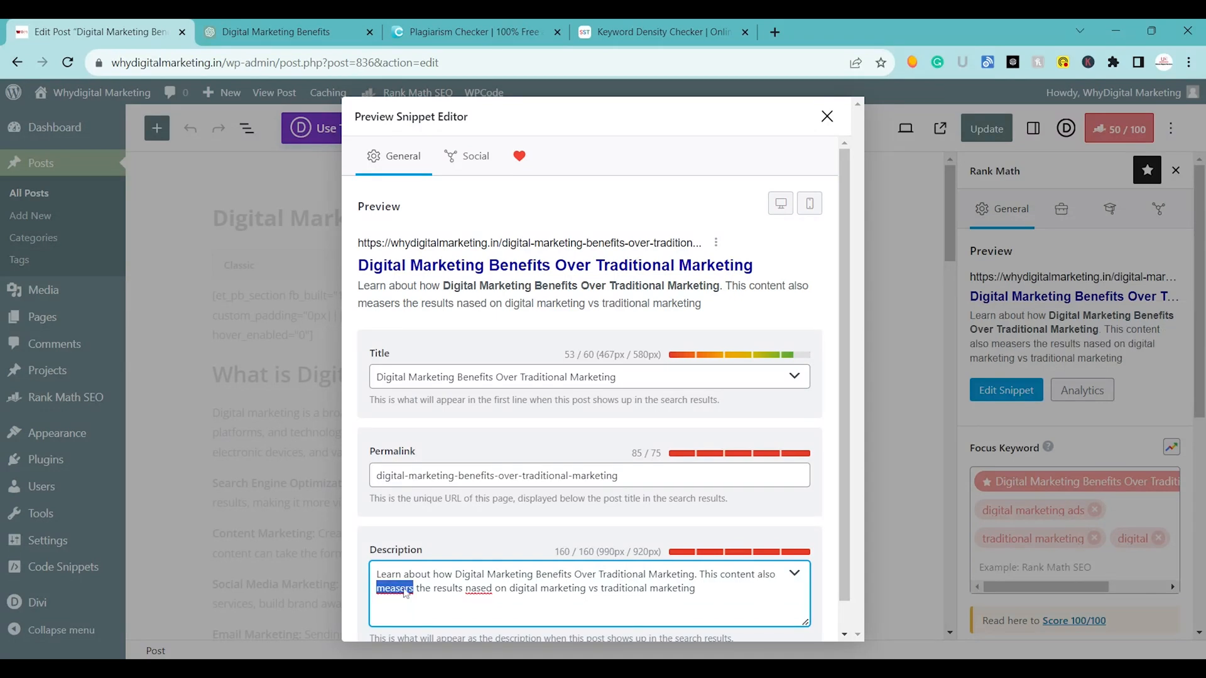
key(BackSpace)
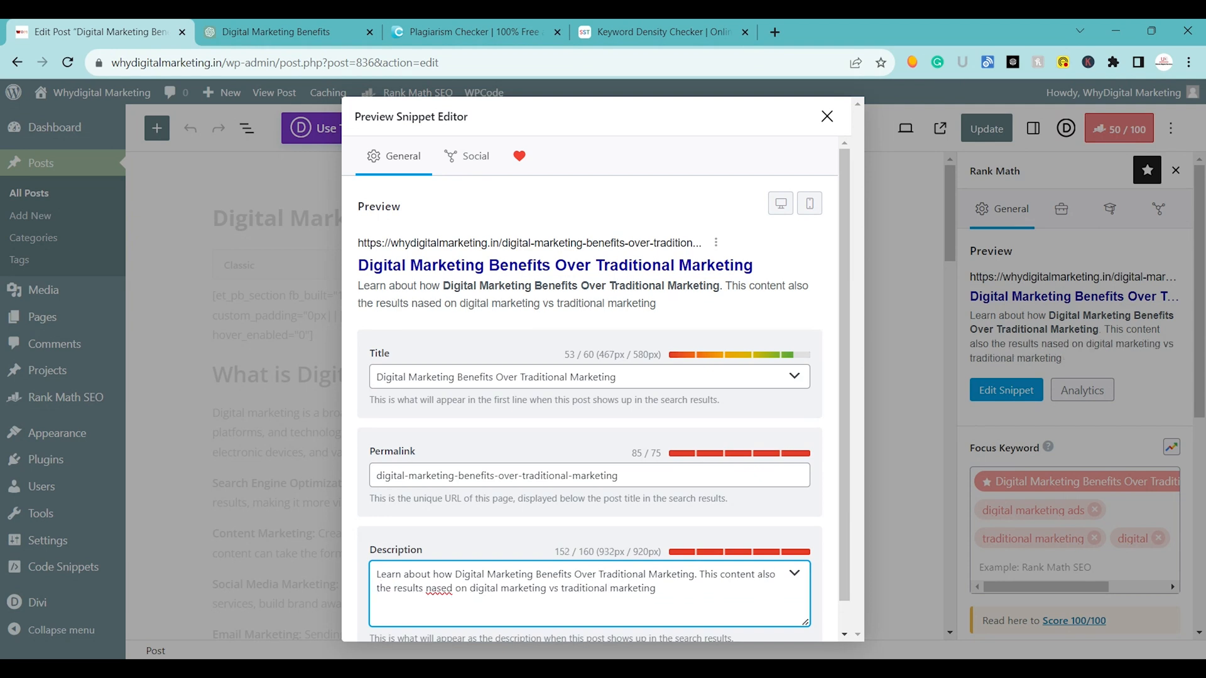
key(BackSpace)
text(b)
Insert "measure" before "the results" in the description, then close the snippet editor and update the post.
click(783, 577)
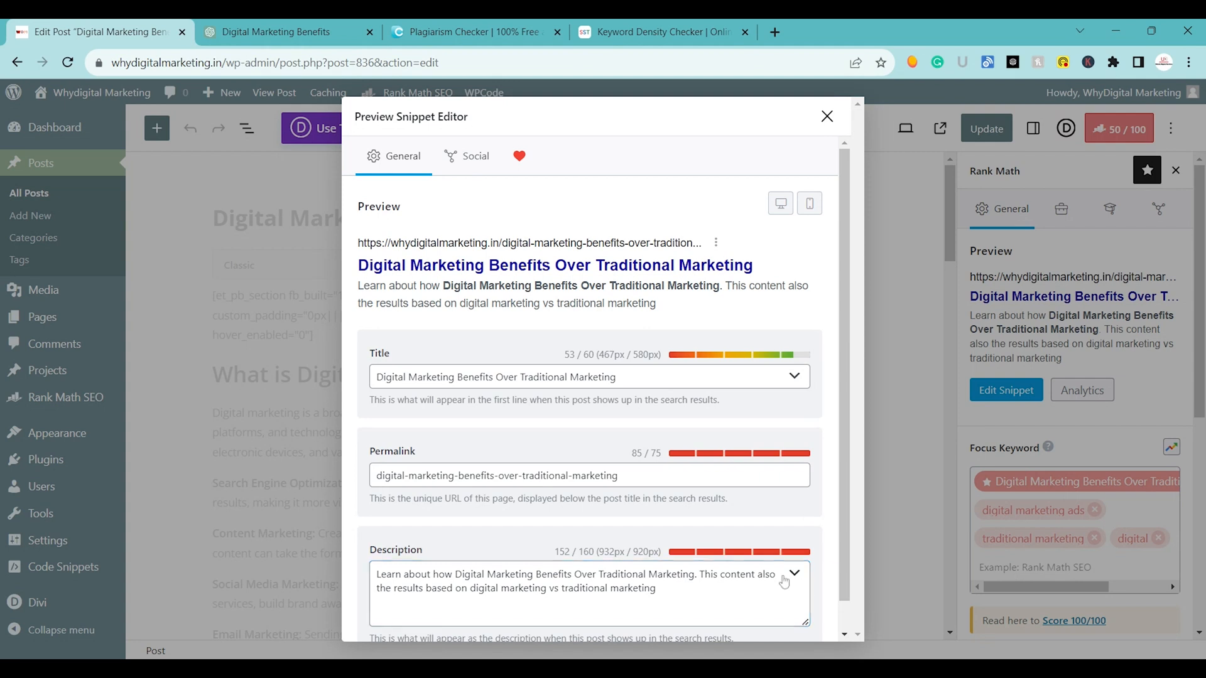
click(655, 589)
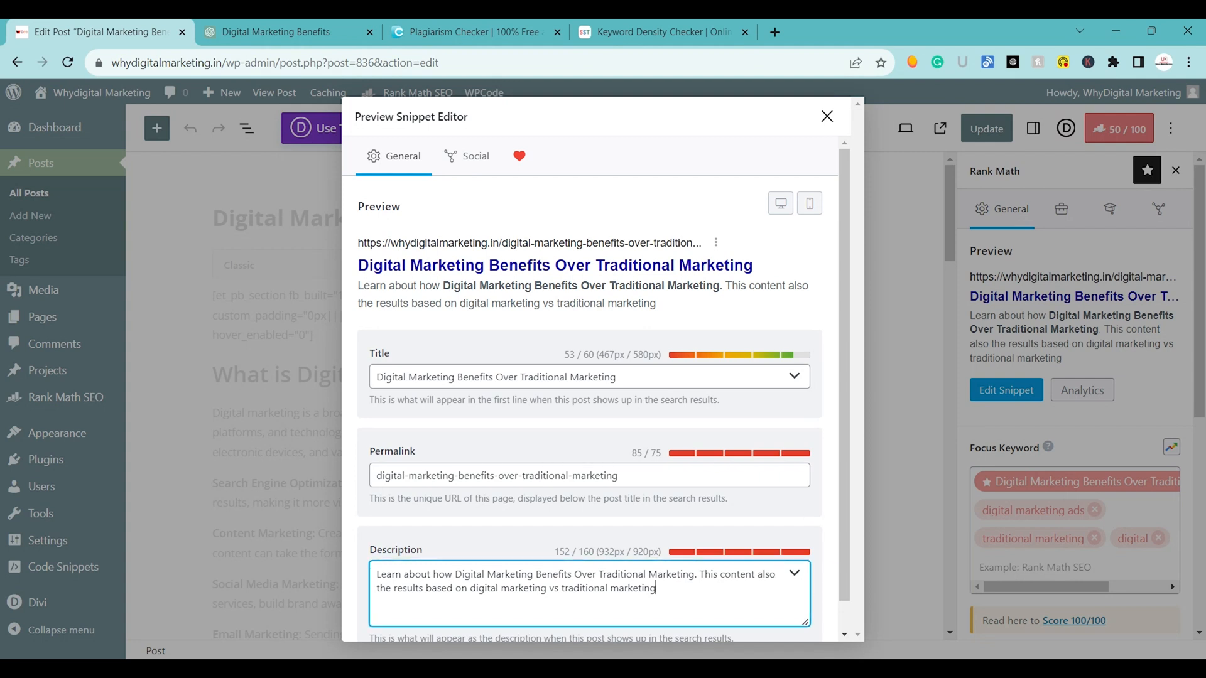
text(help)
key(BackSpace)
key(BackSpace)
key(BackSpace)
key(BackSpace)
text(measu)
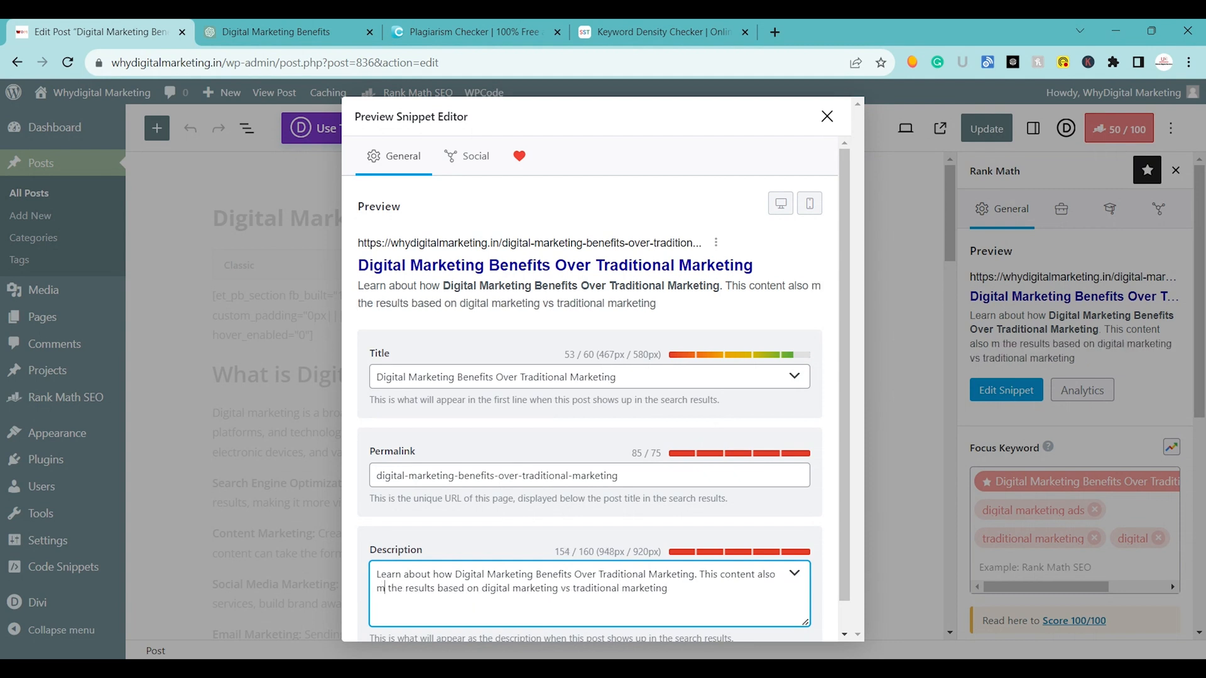
text(re)
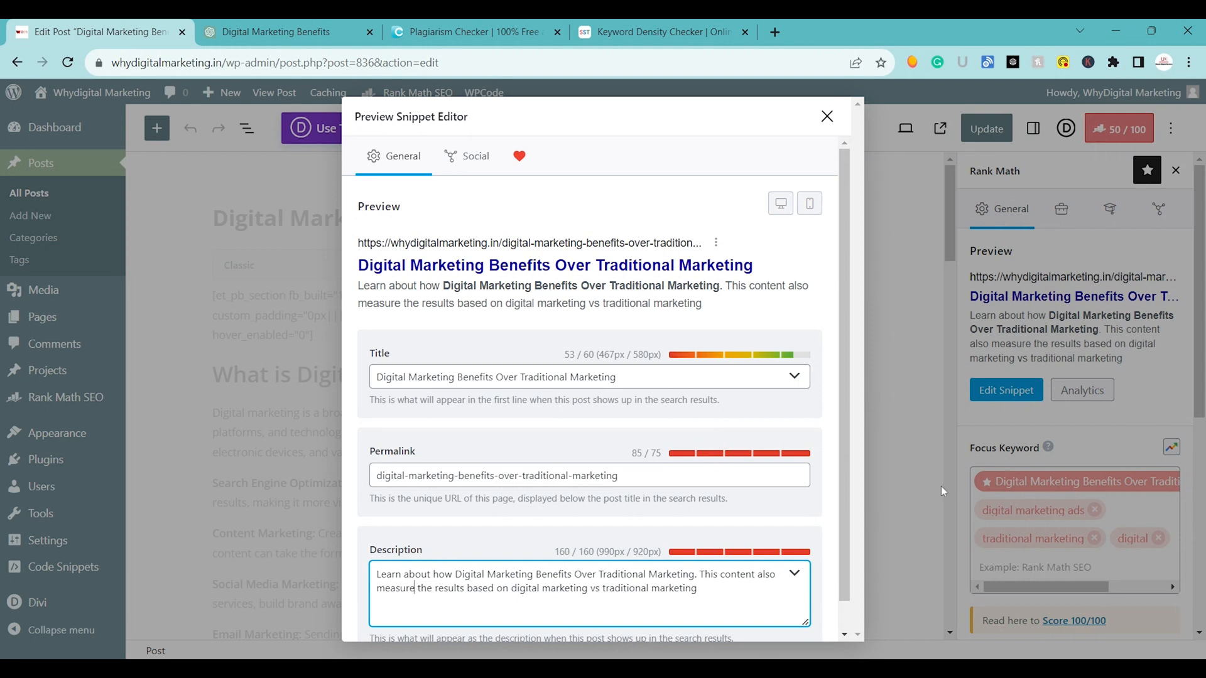
click(827, 116)
click(987, 128)
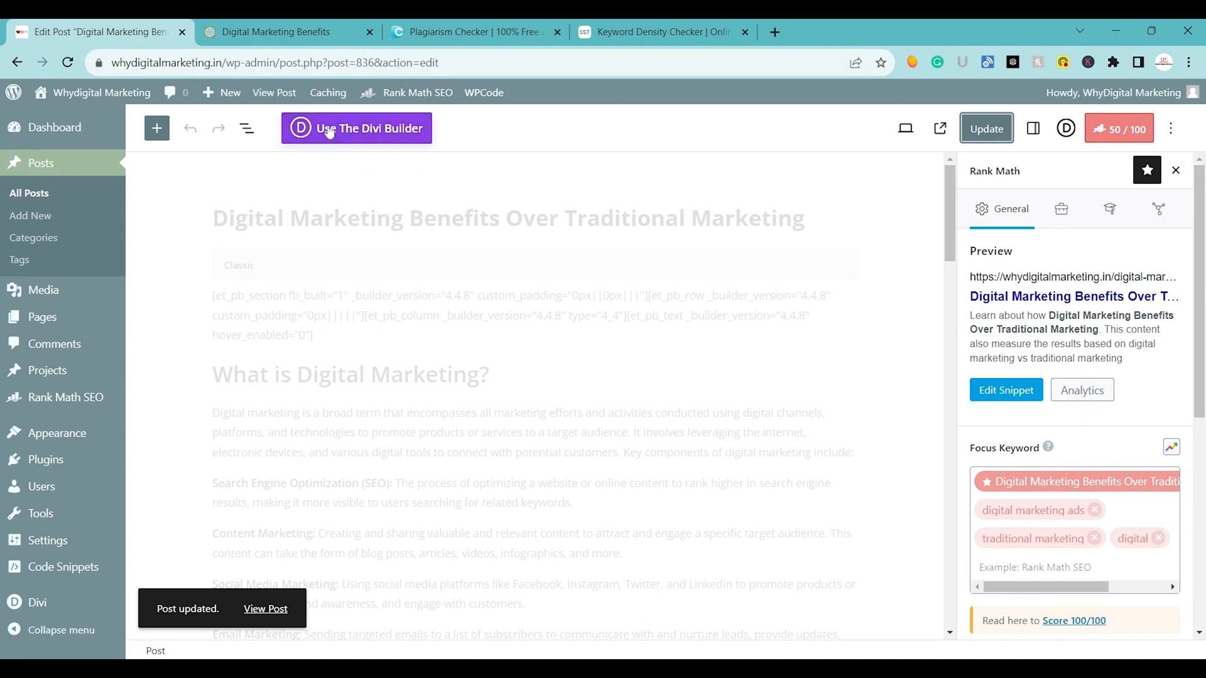
View the published post in a separate tab and close the Digital Marketing Benefits, Plagiarism Checker and Keyword Density Checker tabs.
click(294, 96)
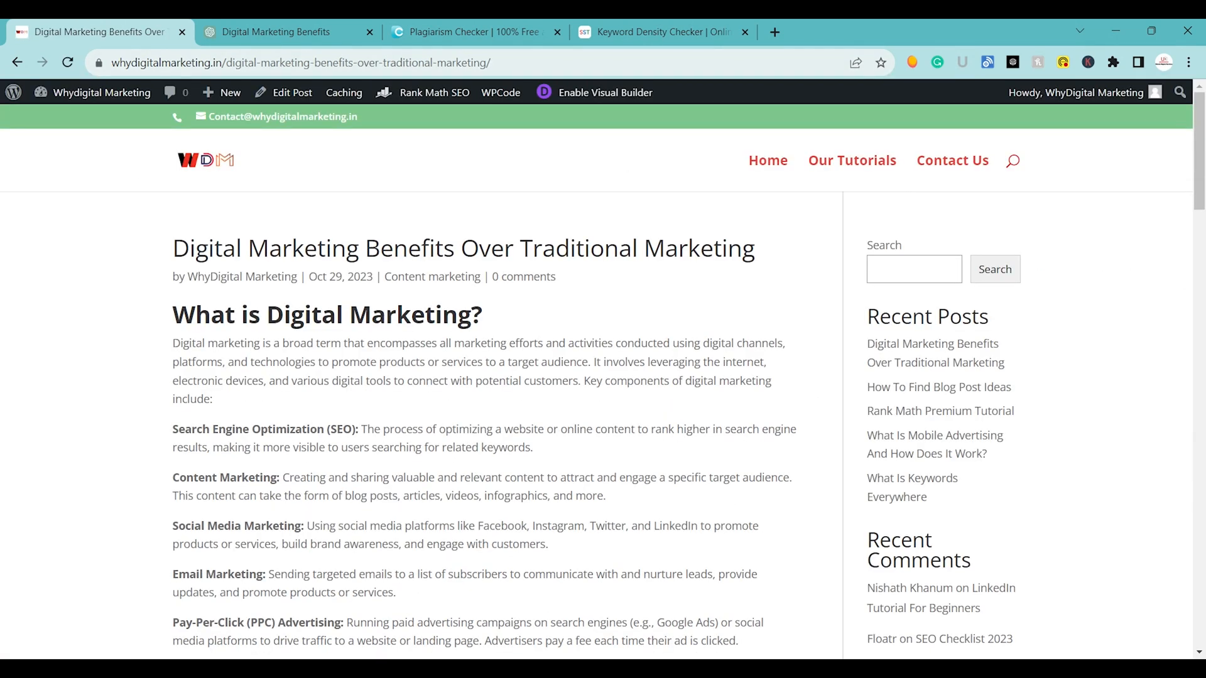
click(299, 102)
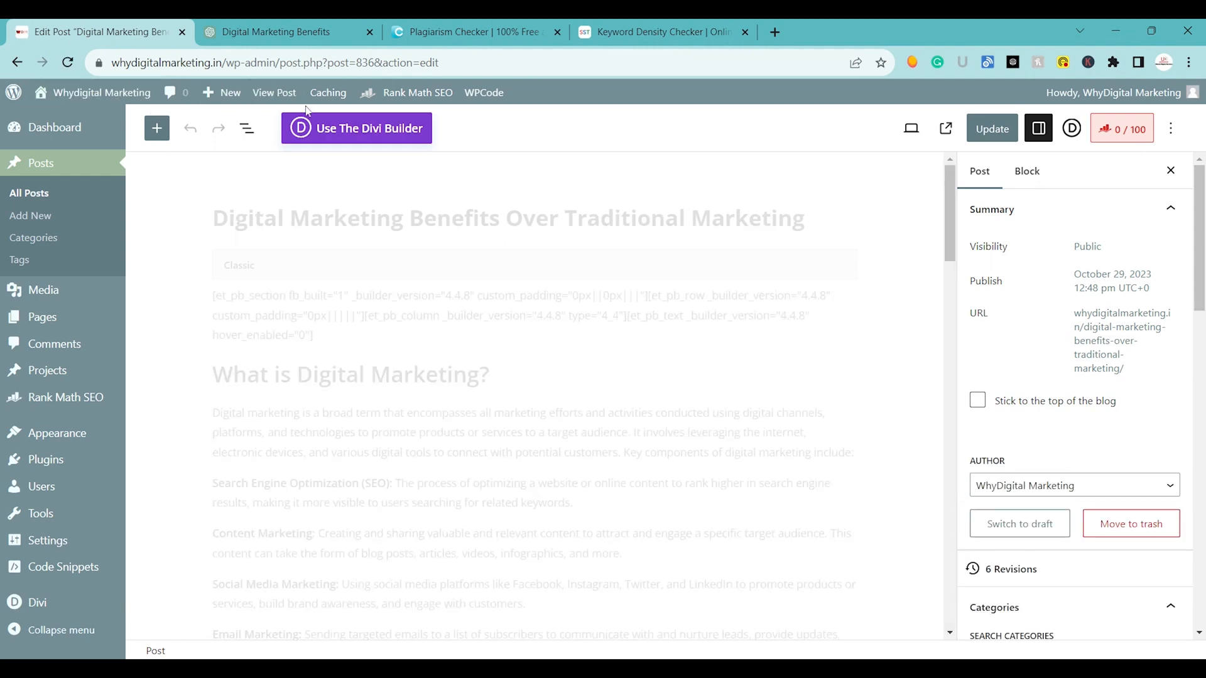
middle_click(276, 99)
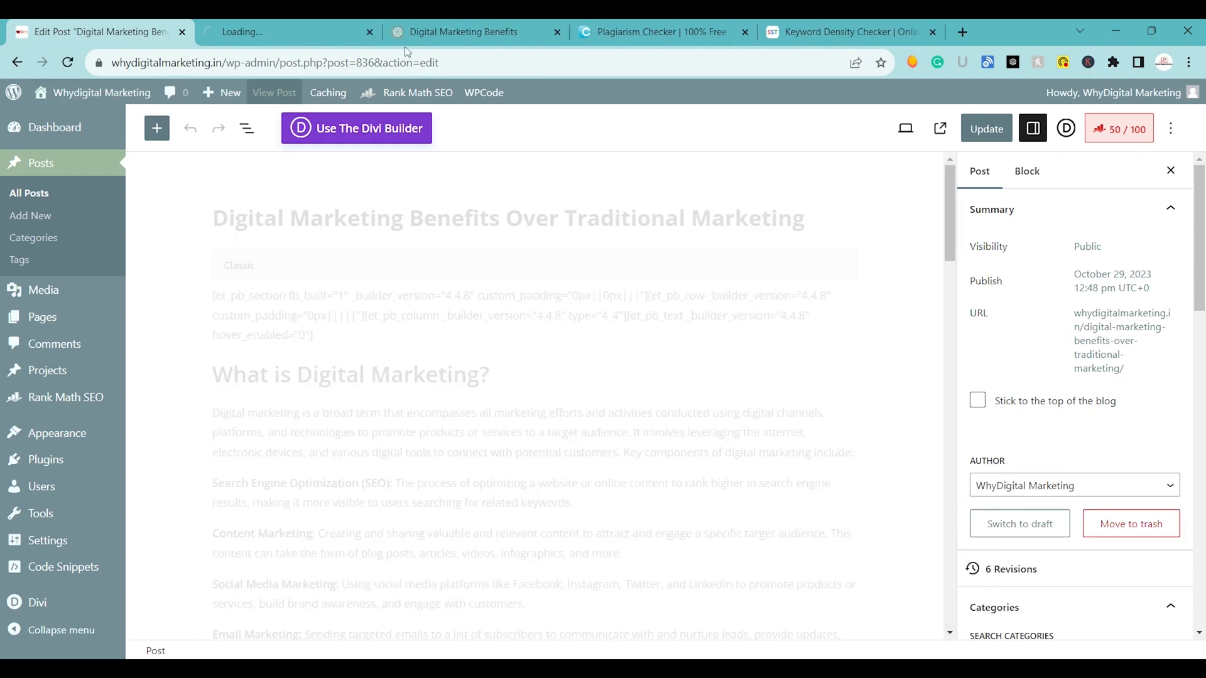
click(557, 37)
click(556, 37)
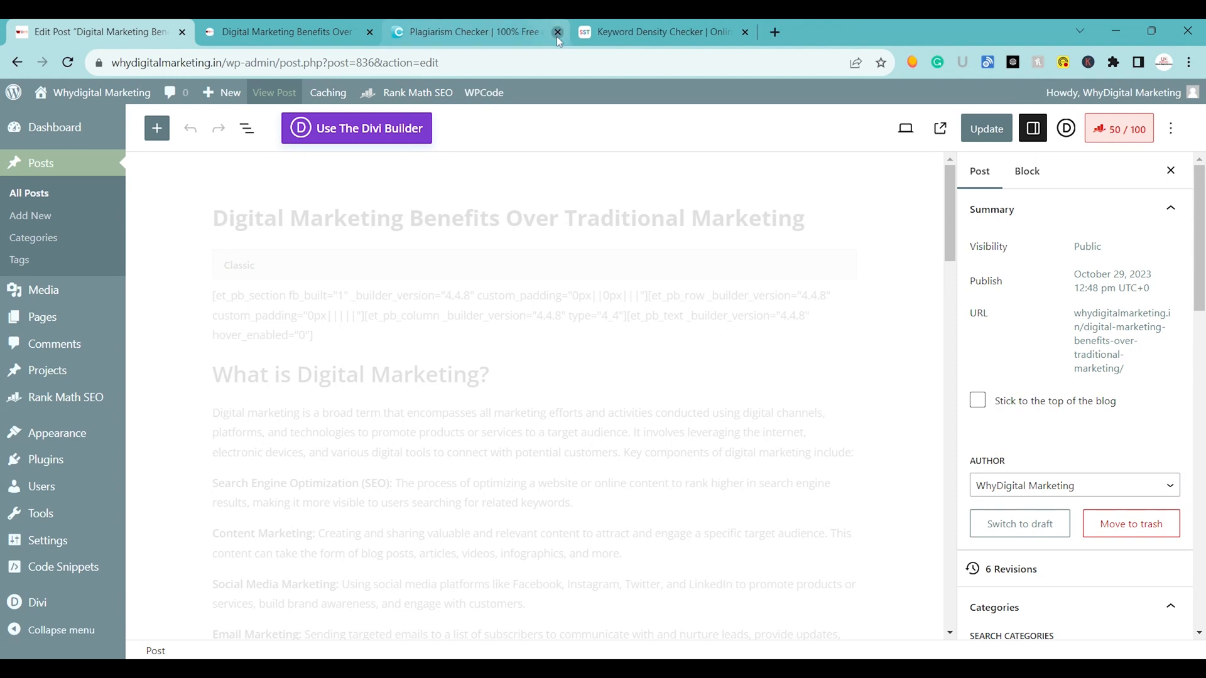
click(556, 36)
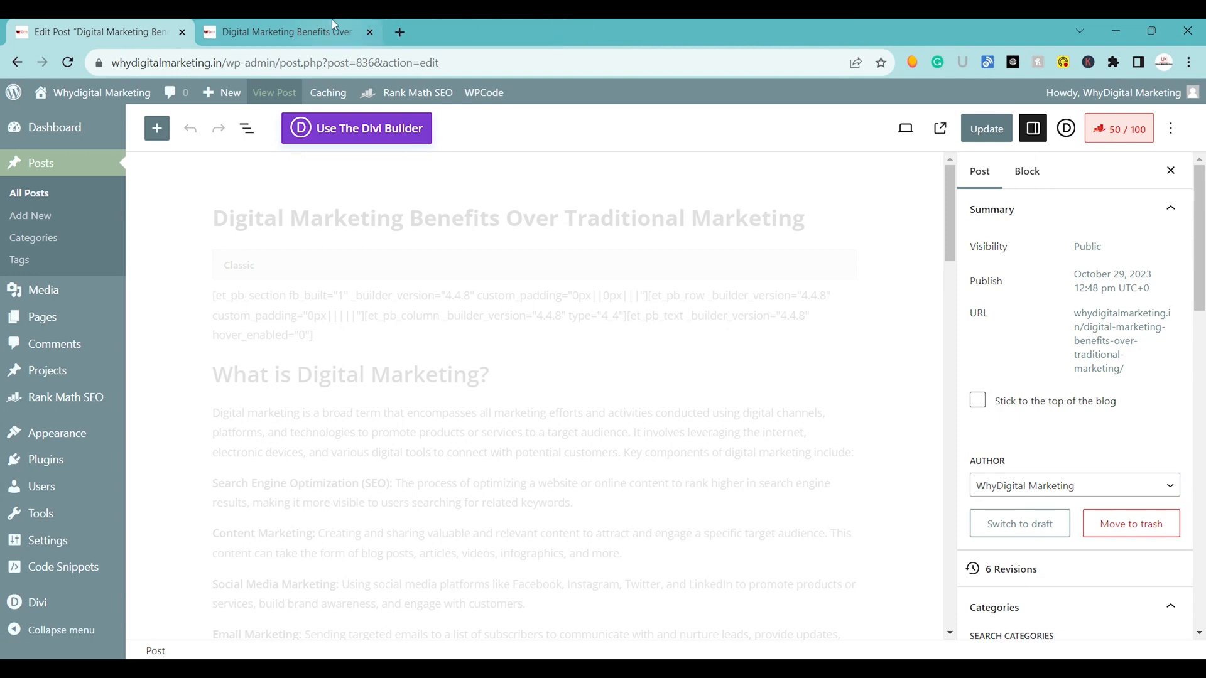
click(286, 32)
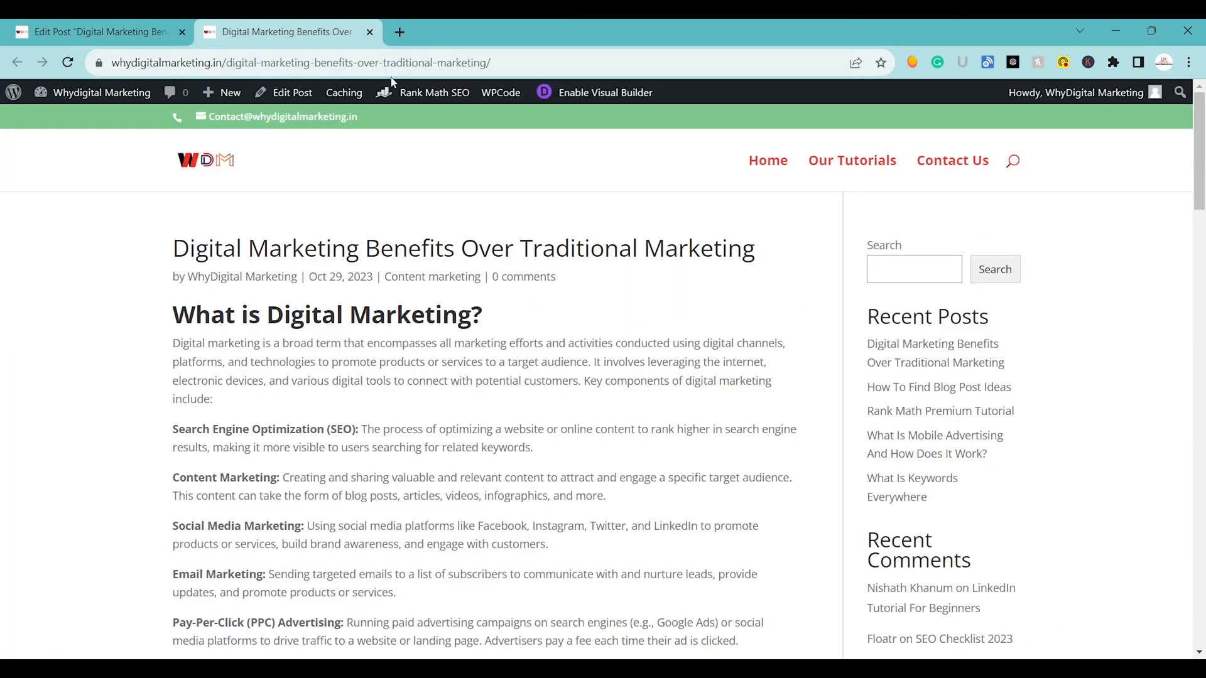
Return to the post editor, change the permalink to "digital-marketing-vs-traditional-marketing" and update the post.
click(110, 34)
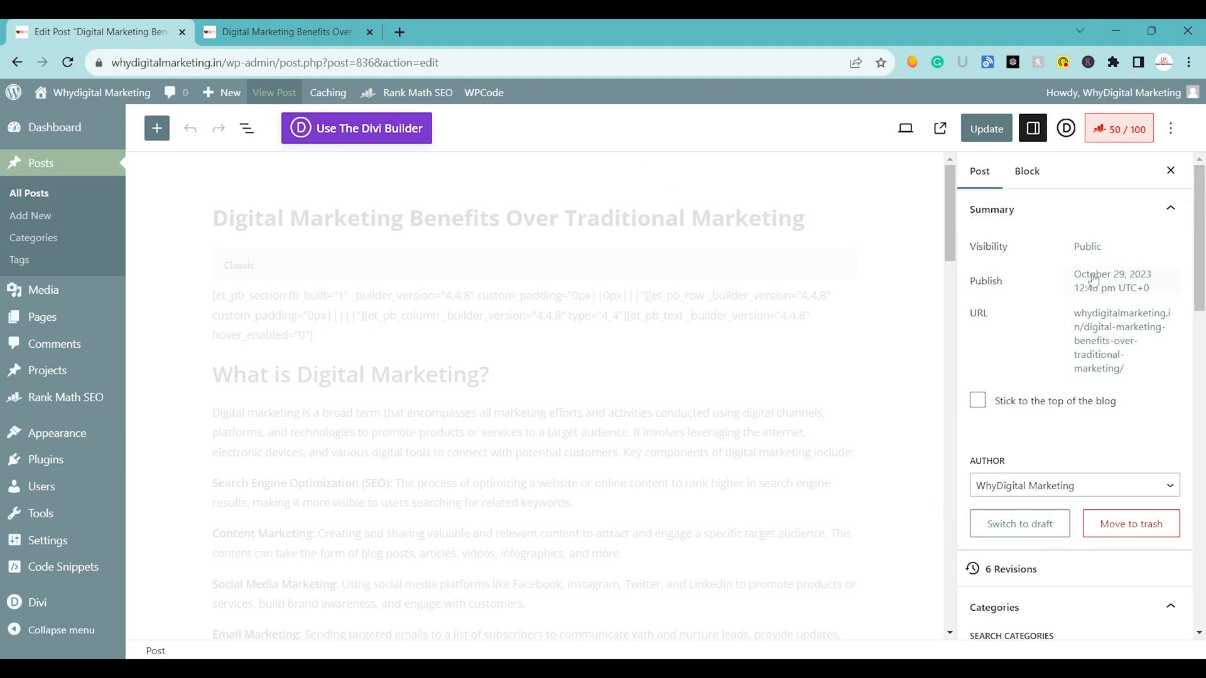
click(1091, 334)
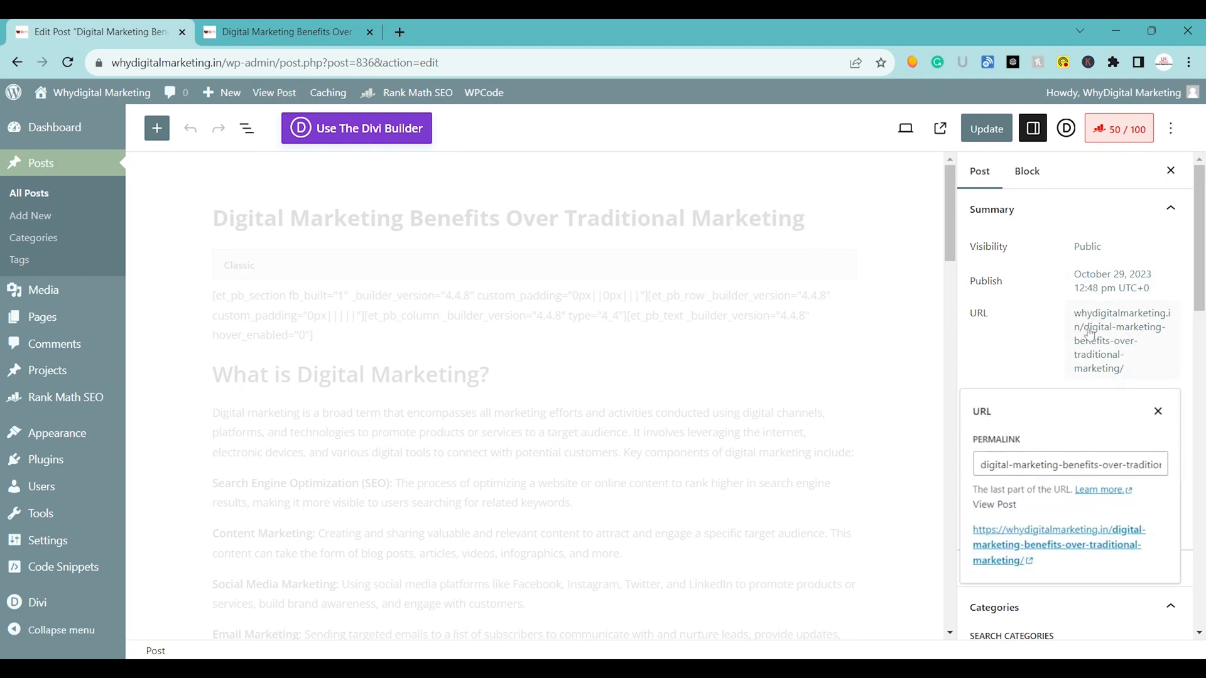
click(1047, 465)
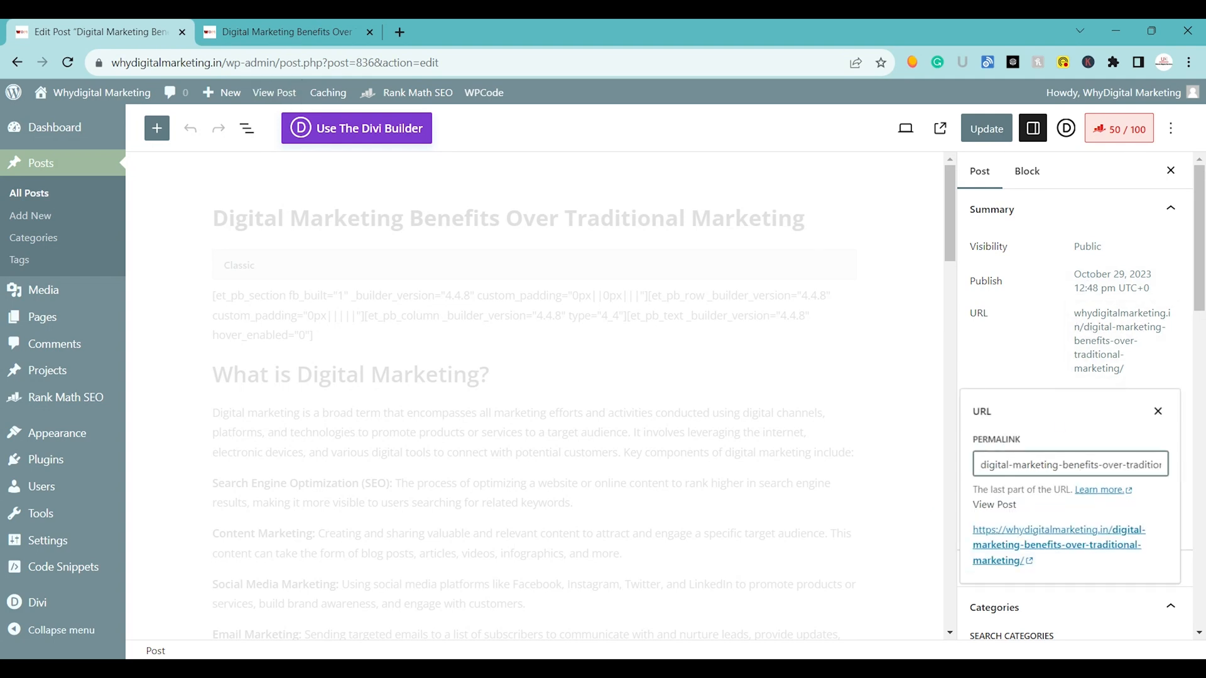
key(ctrl+a)
key(BackSpace)
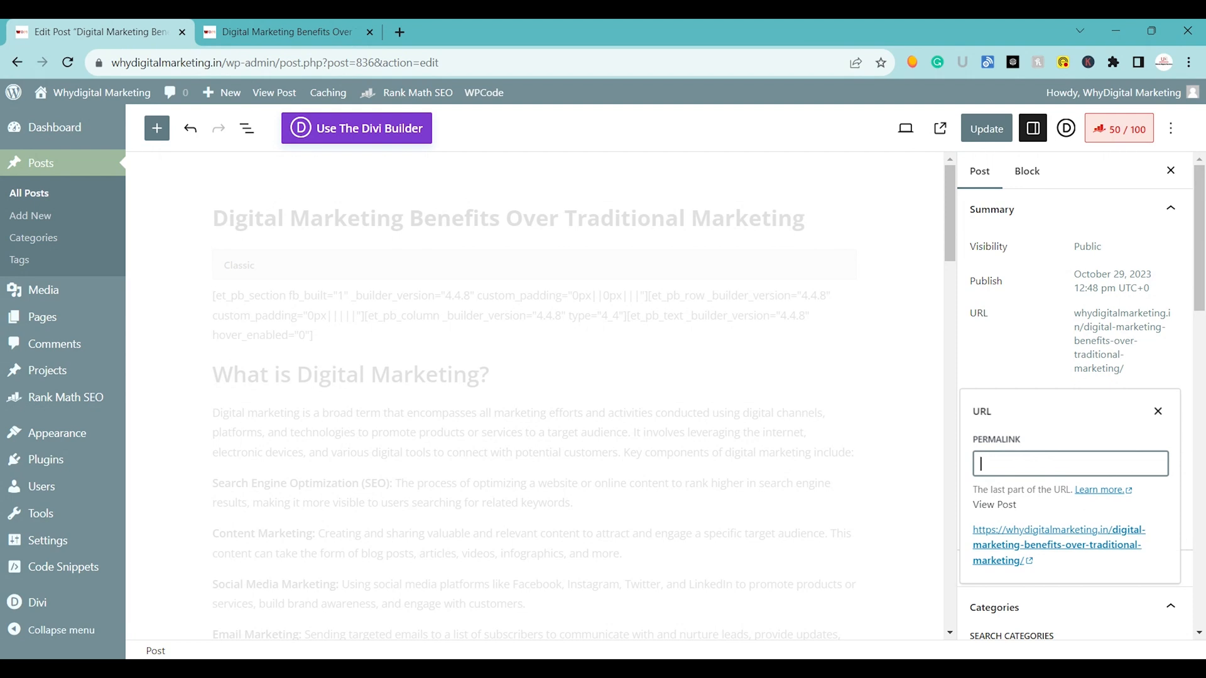
text(digital)
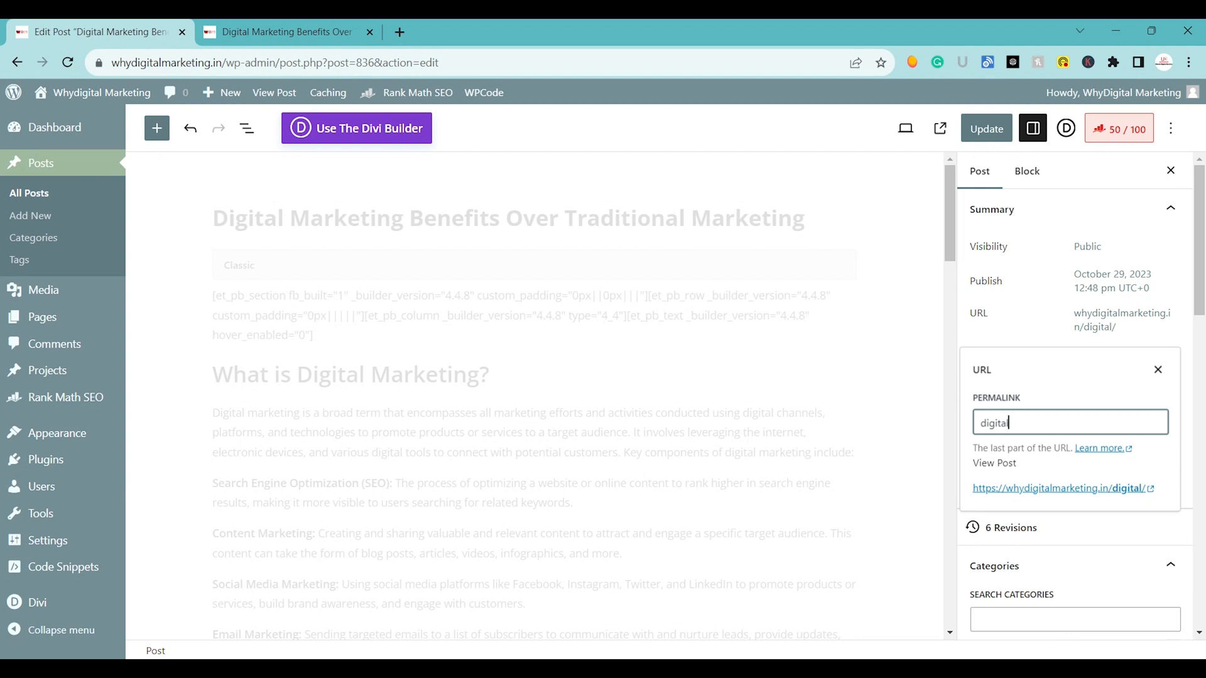
text(-marketing-vs-tradit)
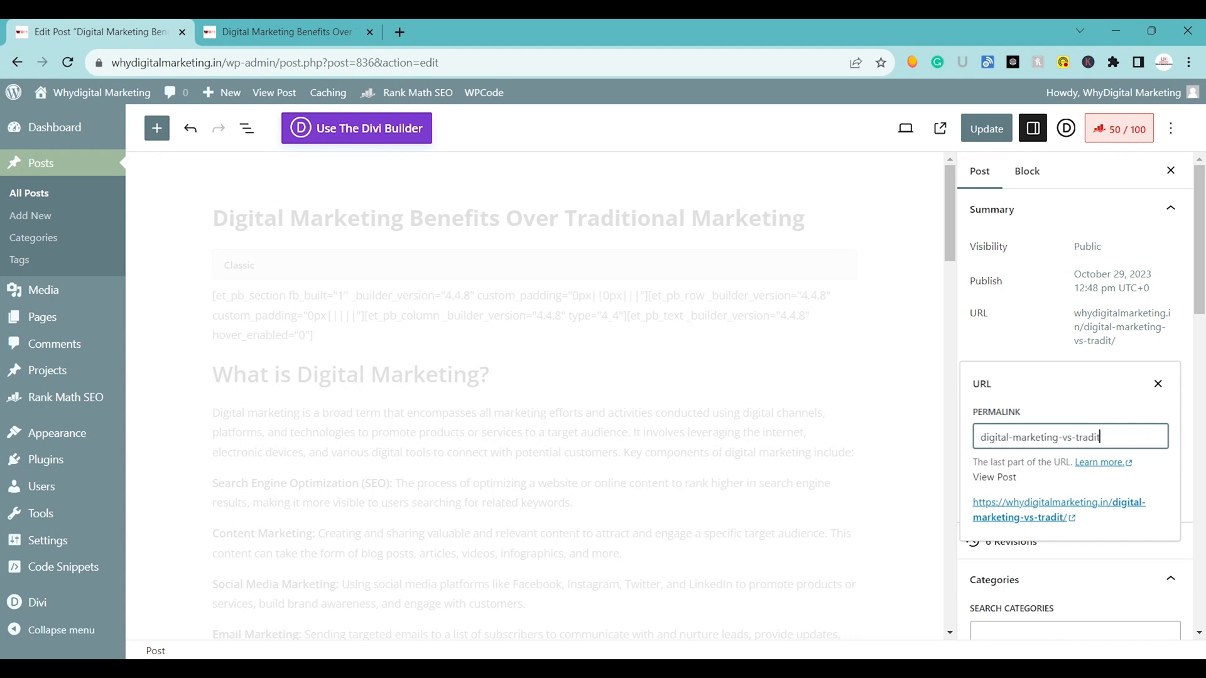
text(ional-mark)
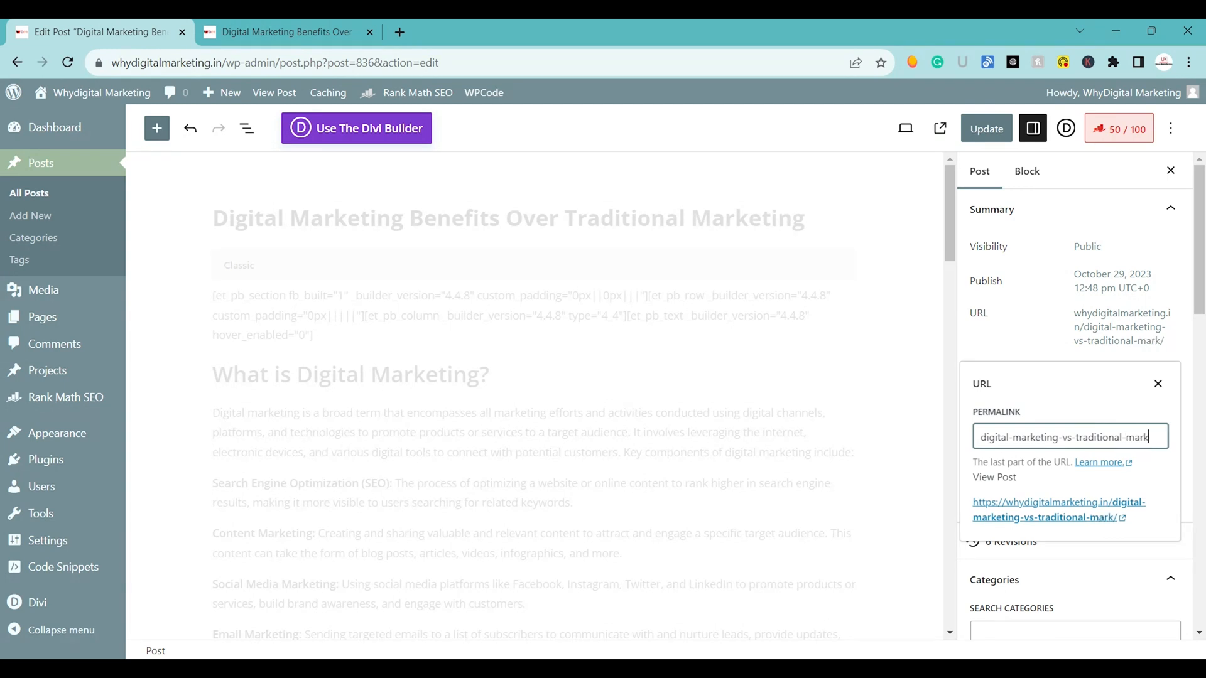
text(eting)
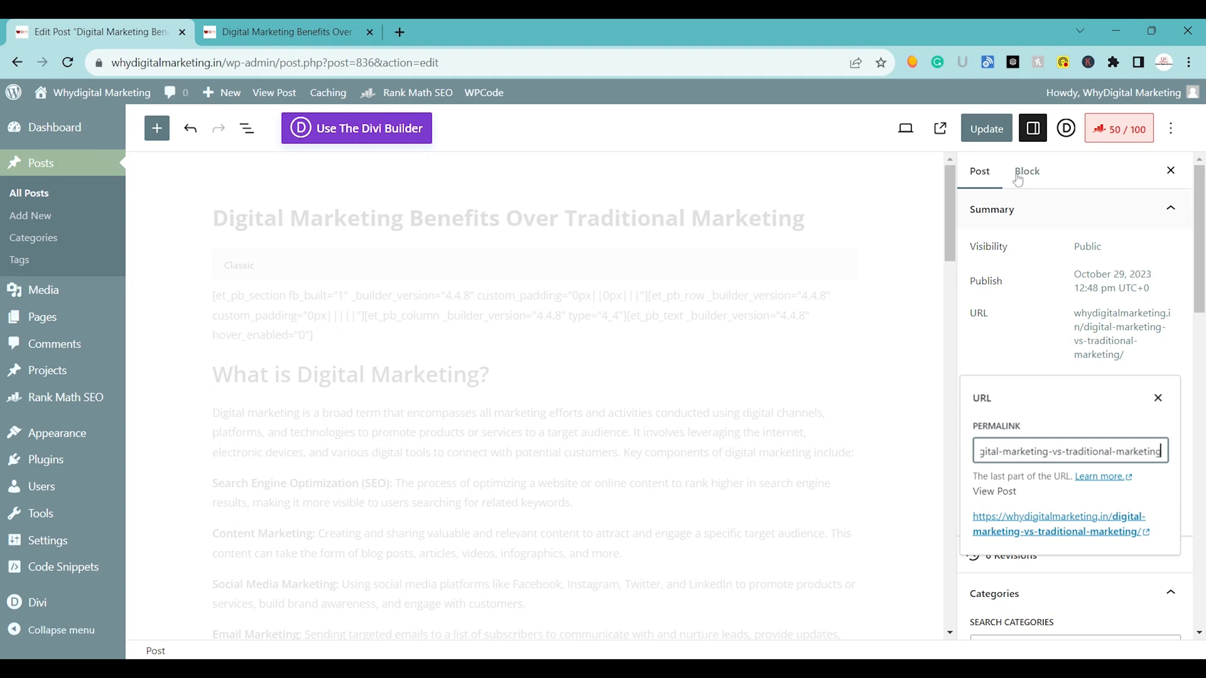
click(987, 128)
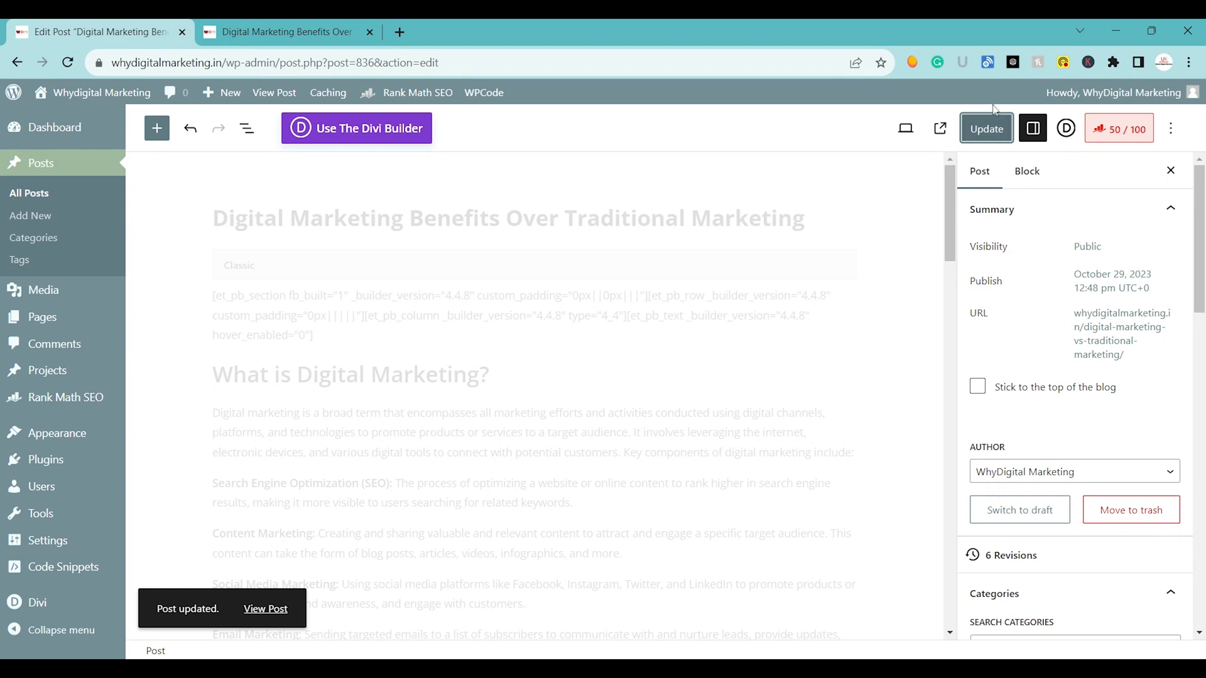
Update the post, reload its published page to check the changed permalink, and return to the post editor.
click(992, 122)
click(357, 28)
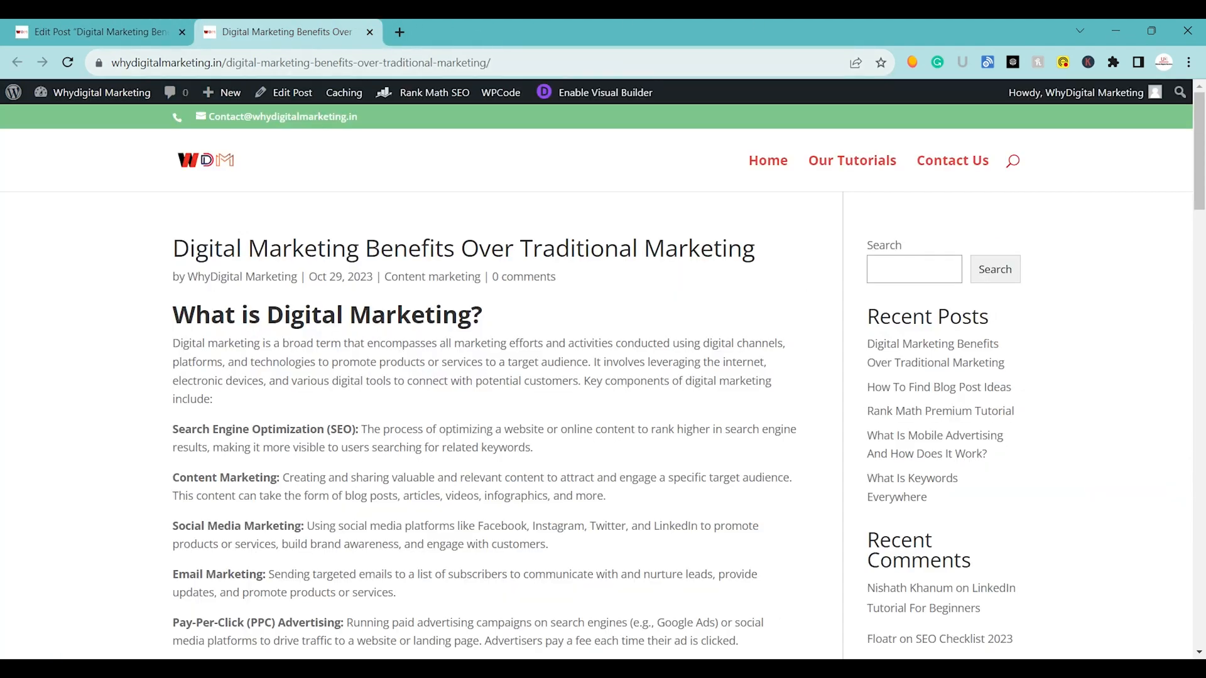
click(67, 62)
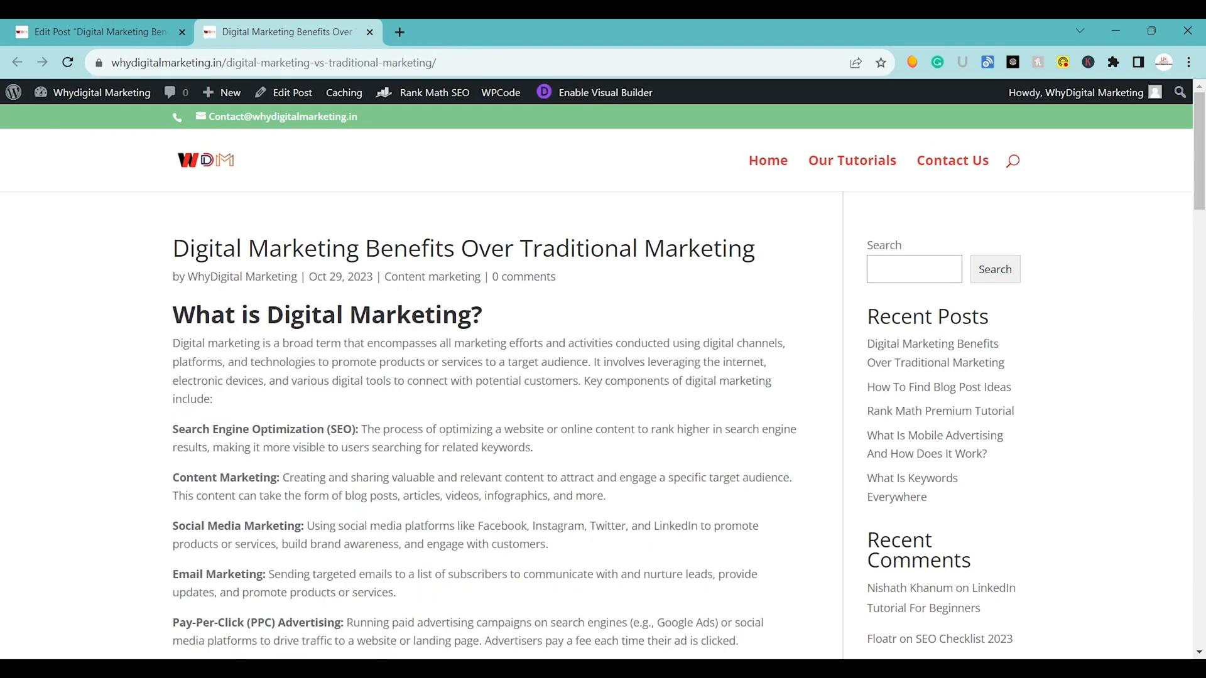
click(65, 26)
key(ctrl+s)
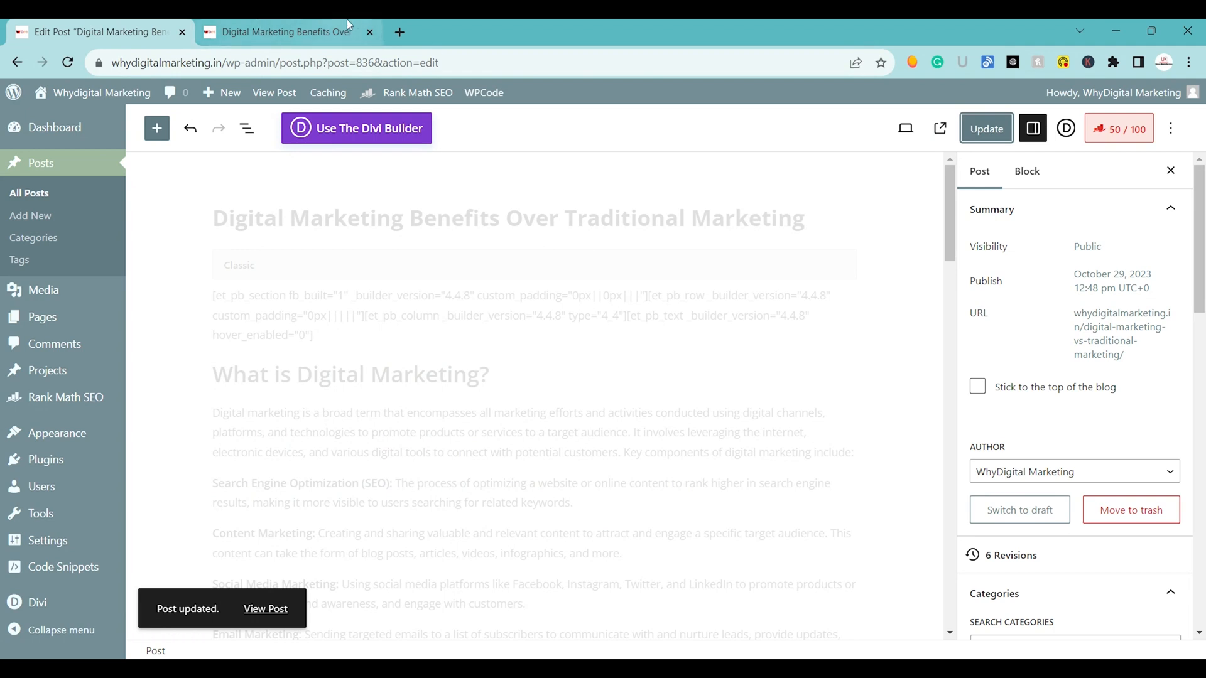
Open Google Search Console in a new tab and switch to the whydigitalmarketing.in property.
click(402, 30)
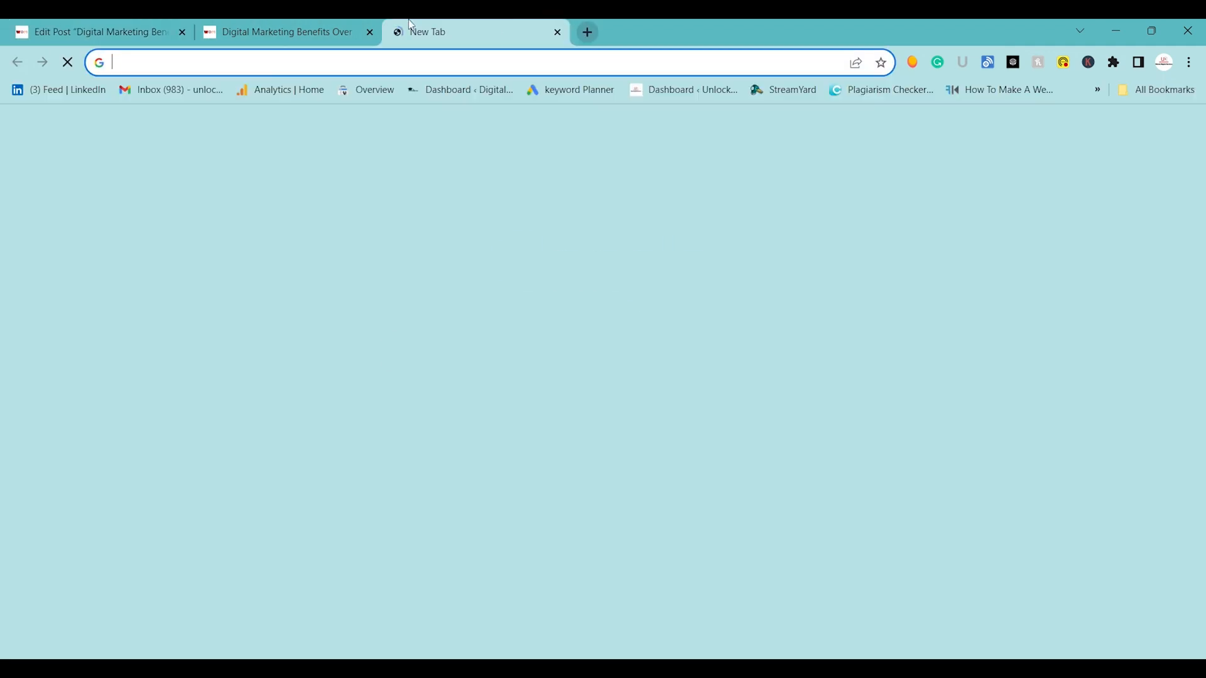
click(366, 90)
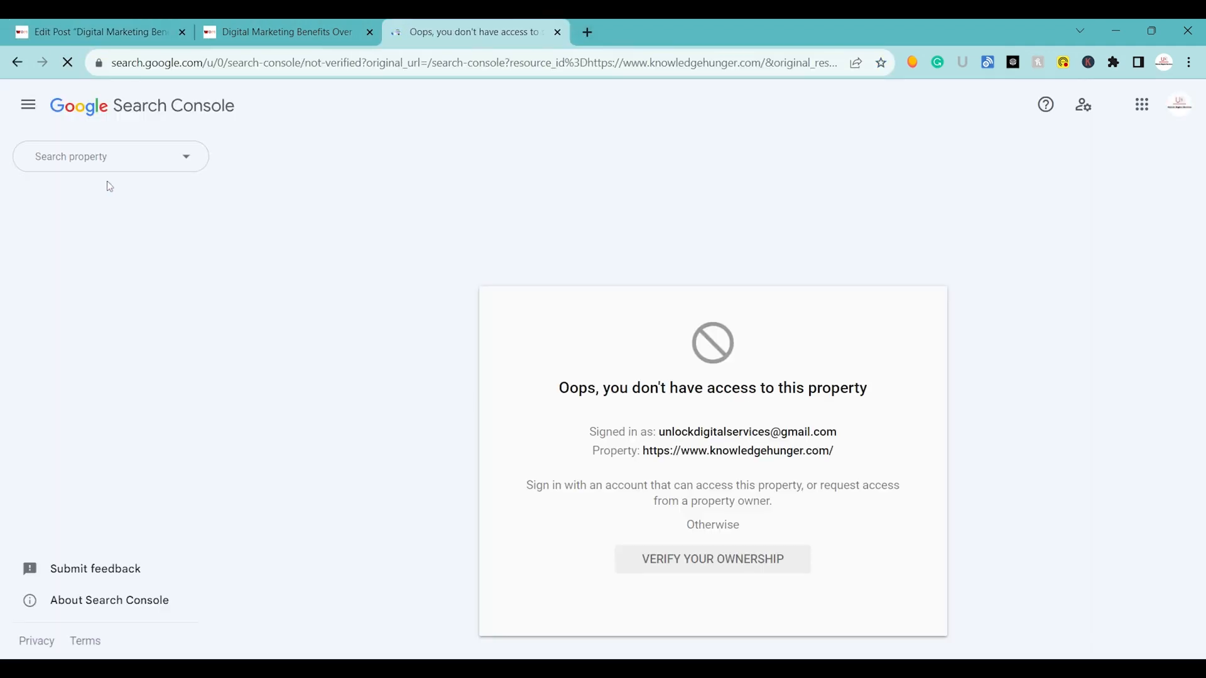
click(104, 157)
click(98, 292)
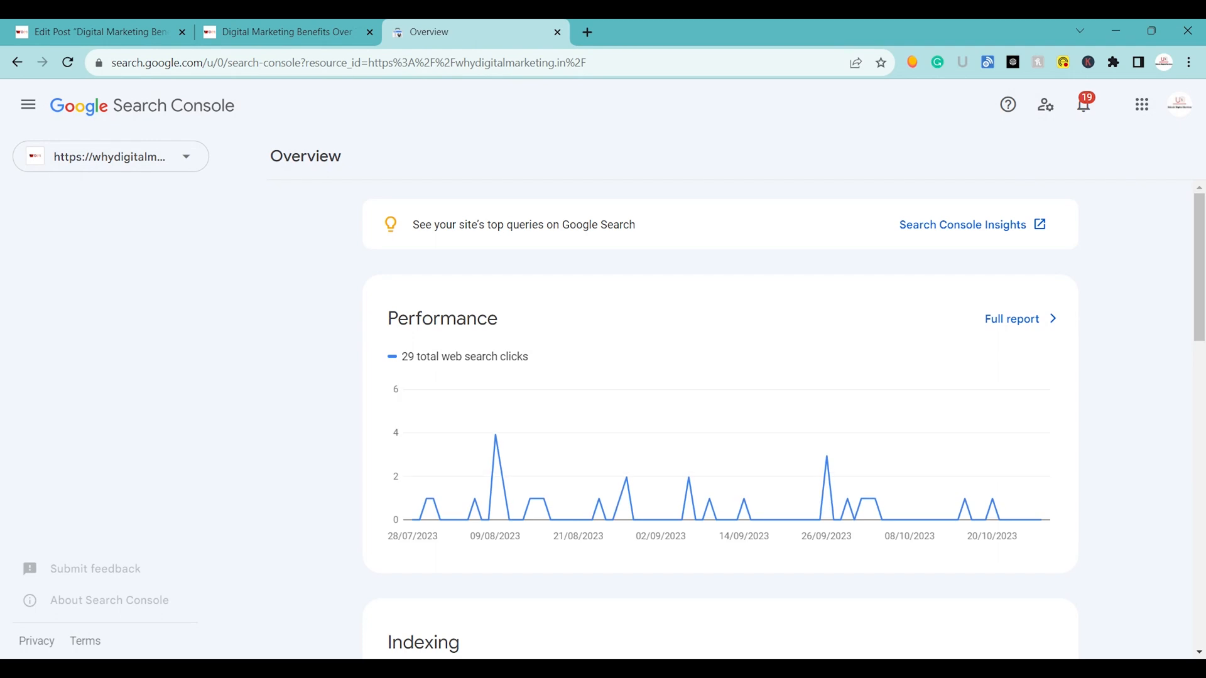
Copy the published post's URL and inspect it in Search Console.
click(282, 31)
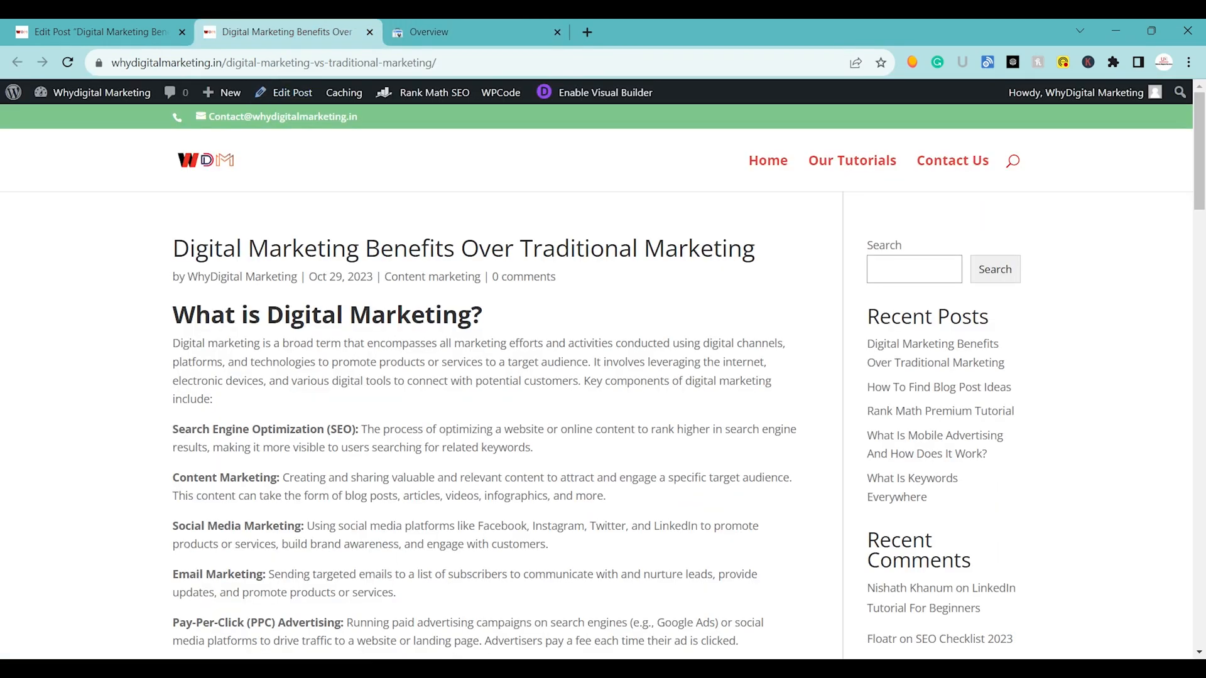
click(264, 66)
key(ctrl+c)
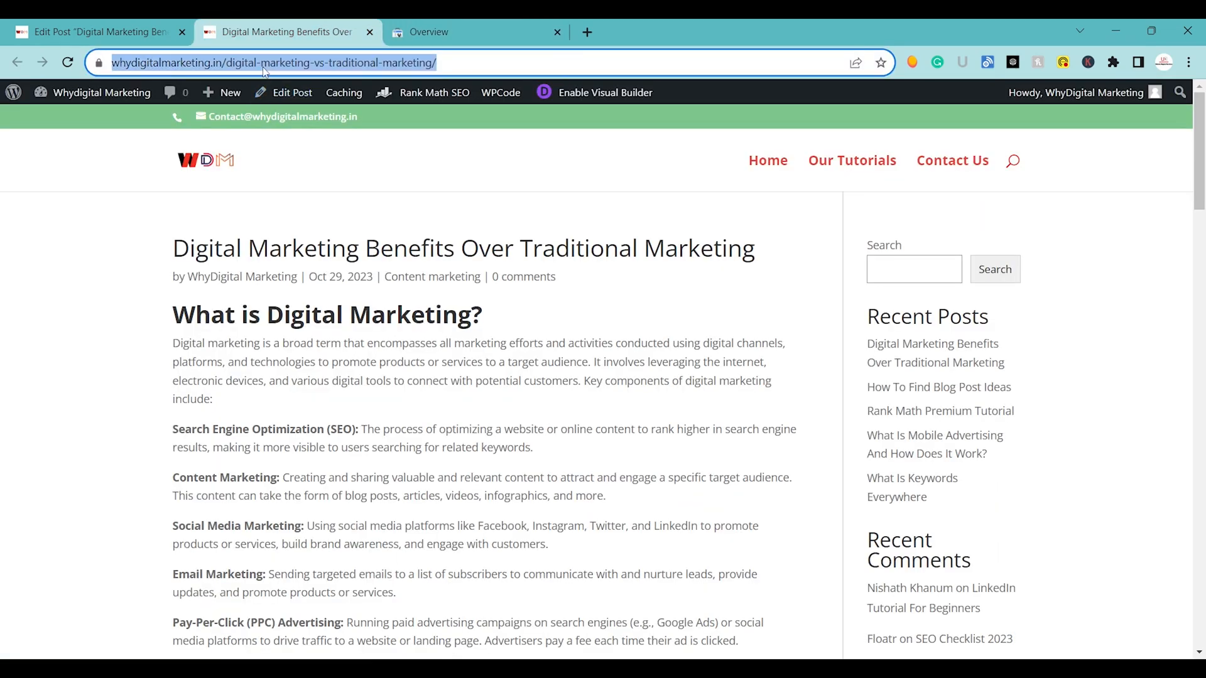
click(416, 26)
click(445, 93)
key(ctrl+v)
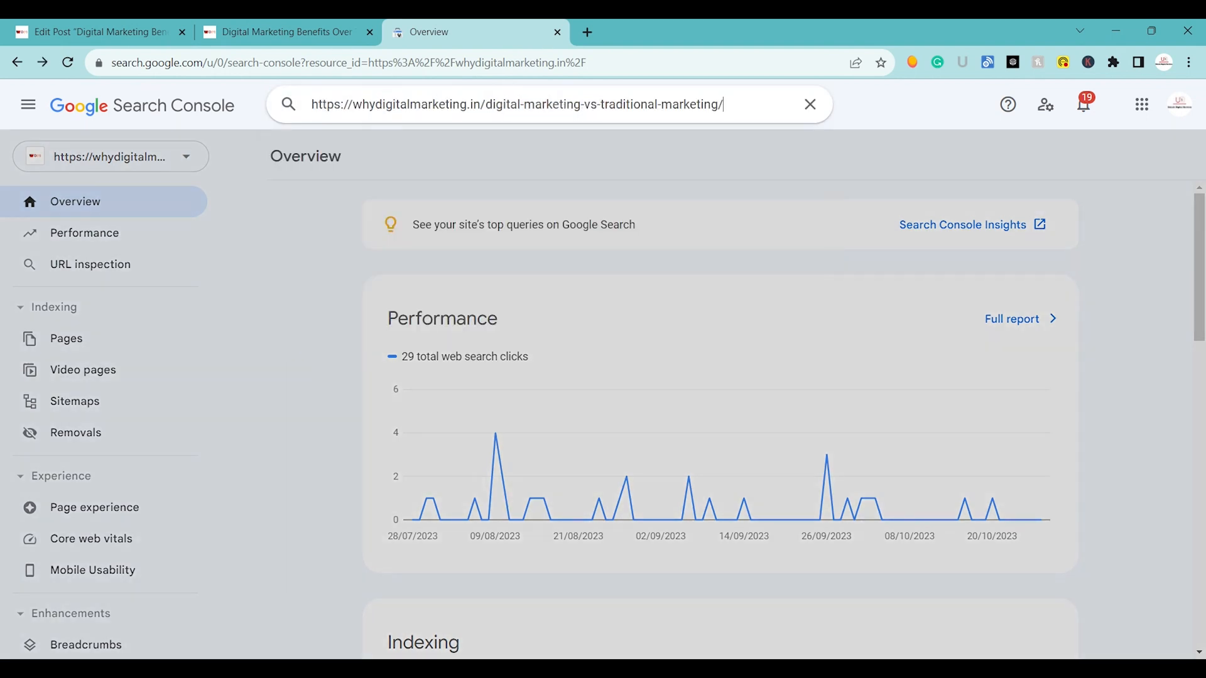
key(Return)
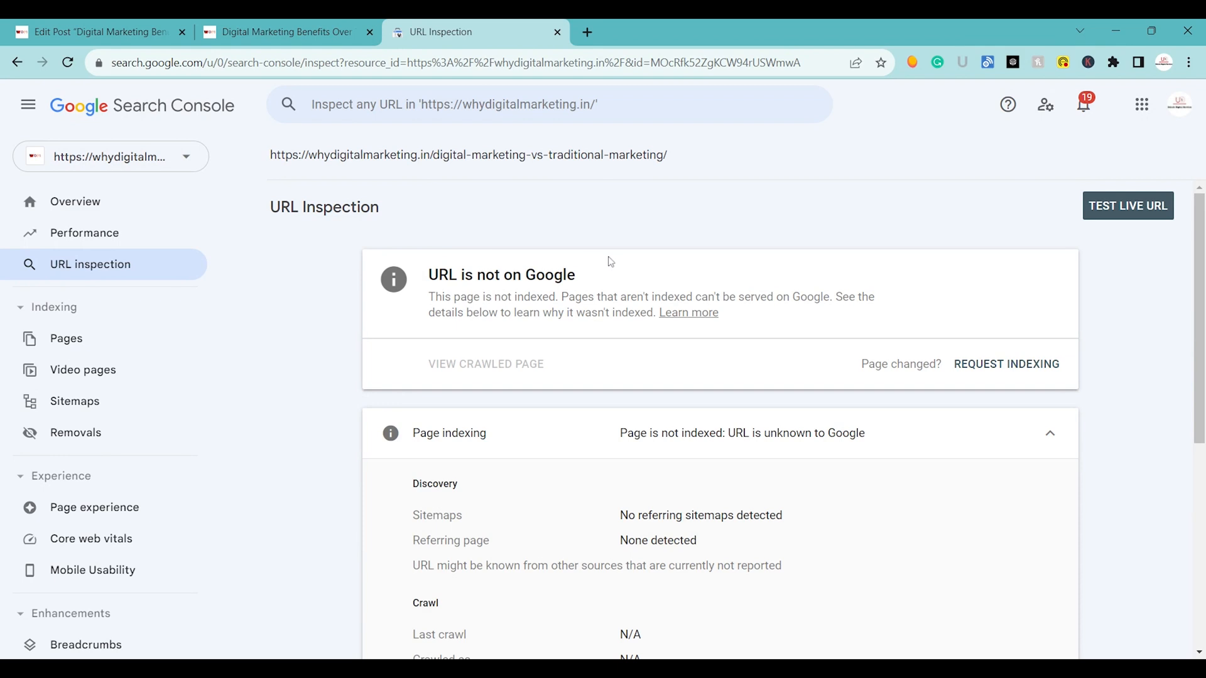
Test the post's live URL, request its indexing and dismiss the confirmation.
click(1127, 213)
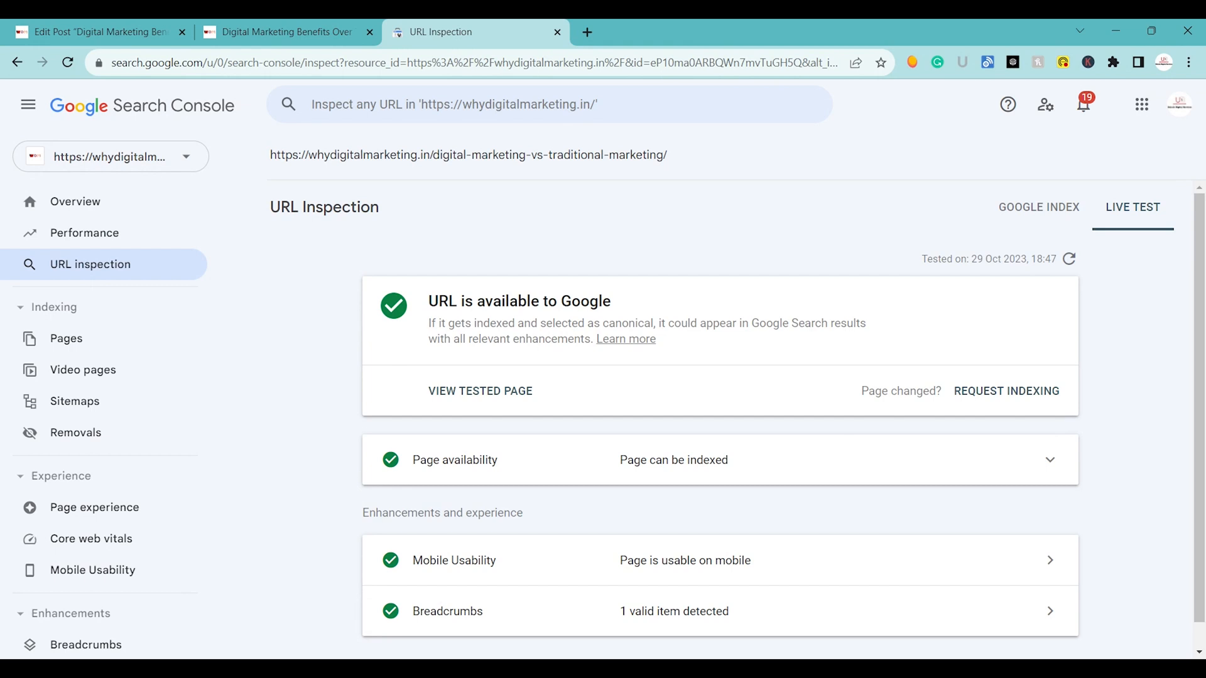
click(1035, 392)
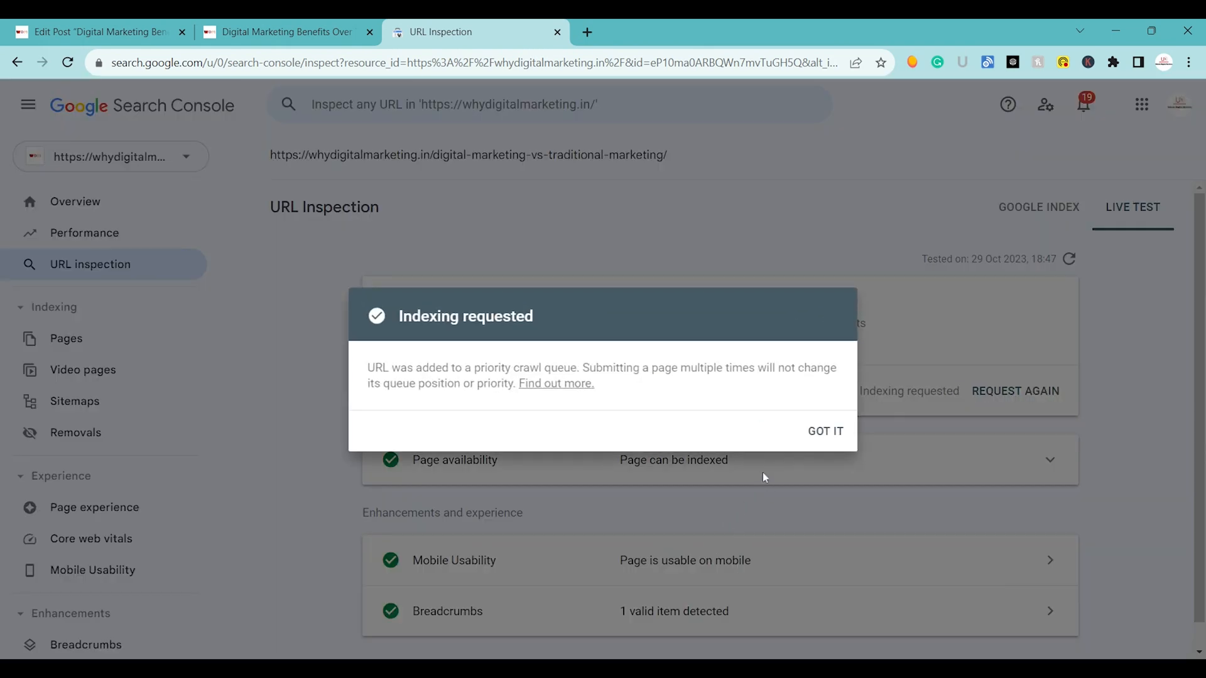
click(805, 443)
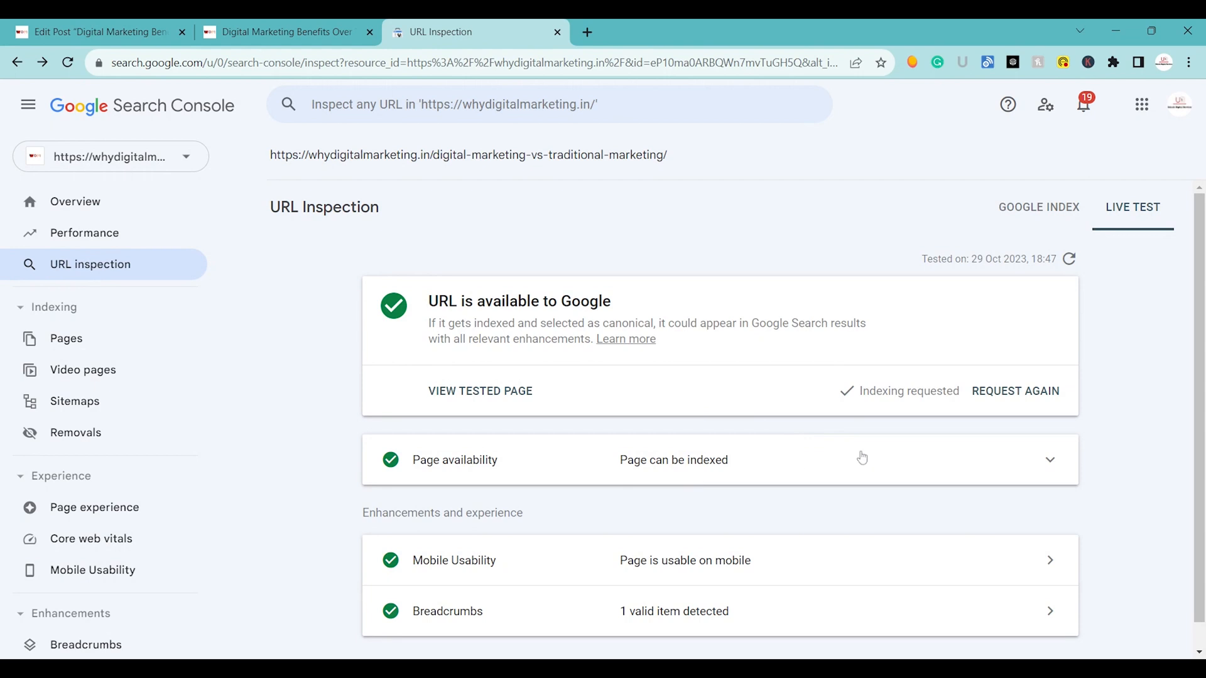
Expand the page availability details, request indexing of the URL again and dismiss the confirmation.
click(862, 458)
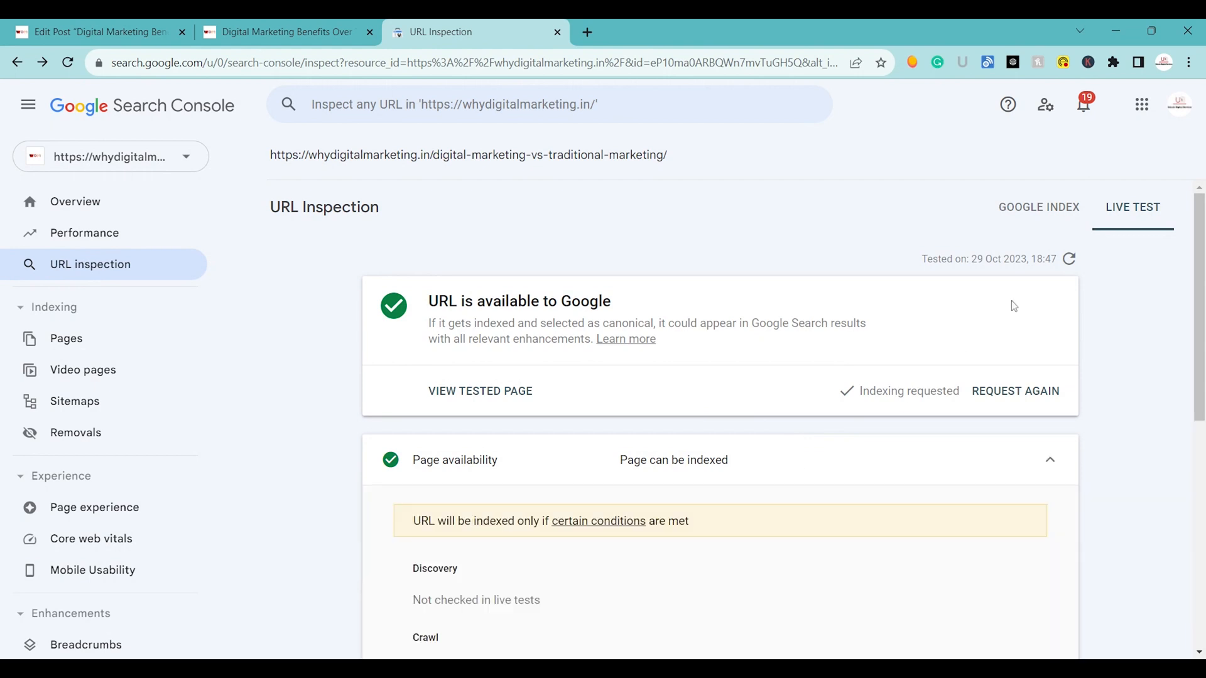
click(1014, 392)
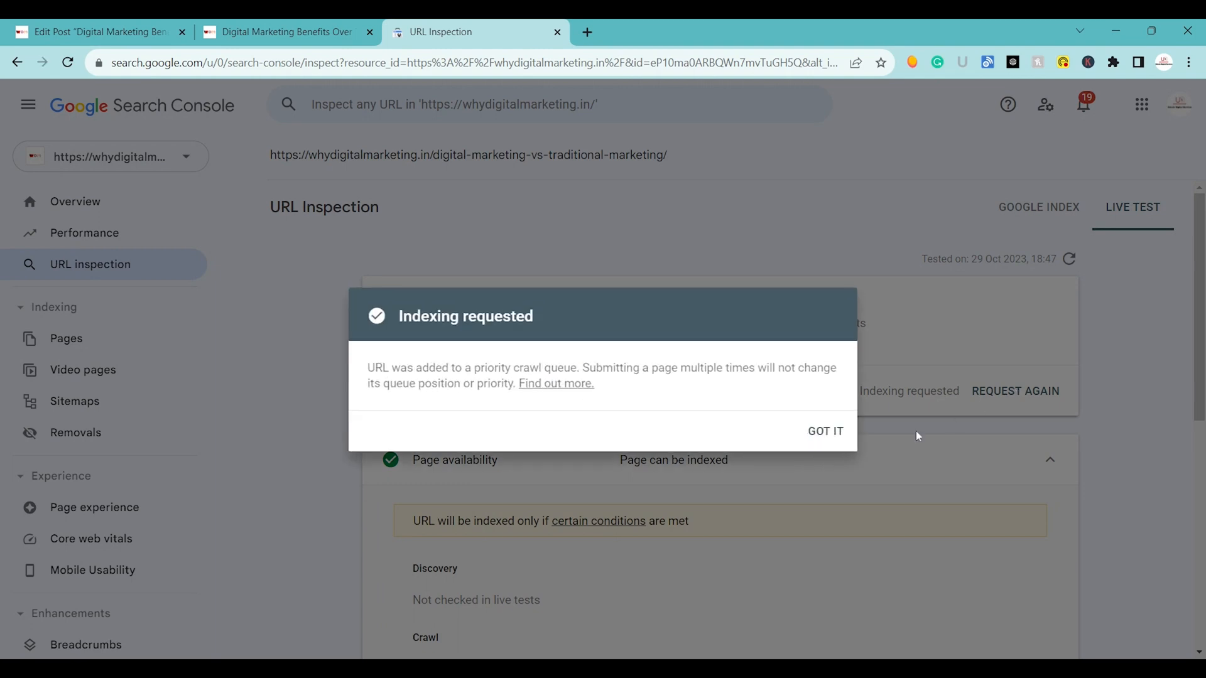
click(823, 432)
Return to the published post, reload it and review its digital and traditional marketing sections.
click(287, 28)
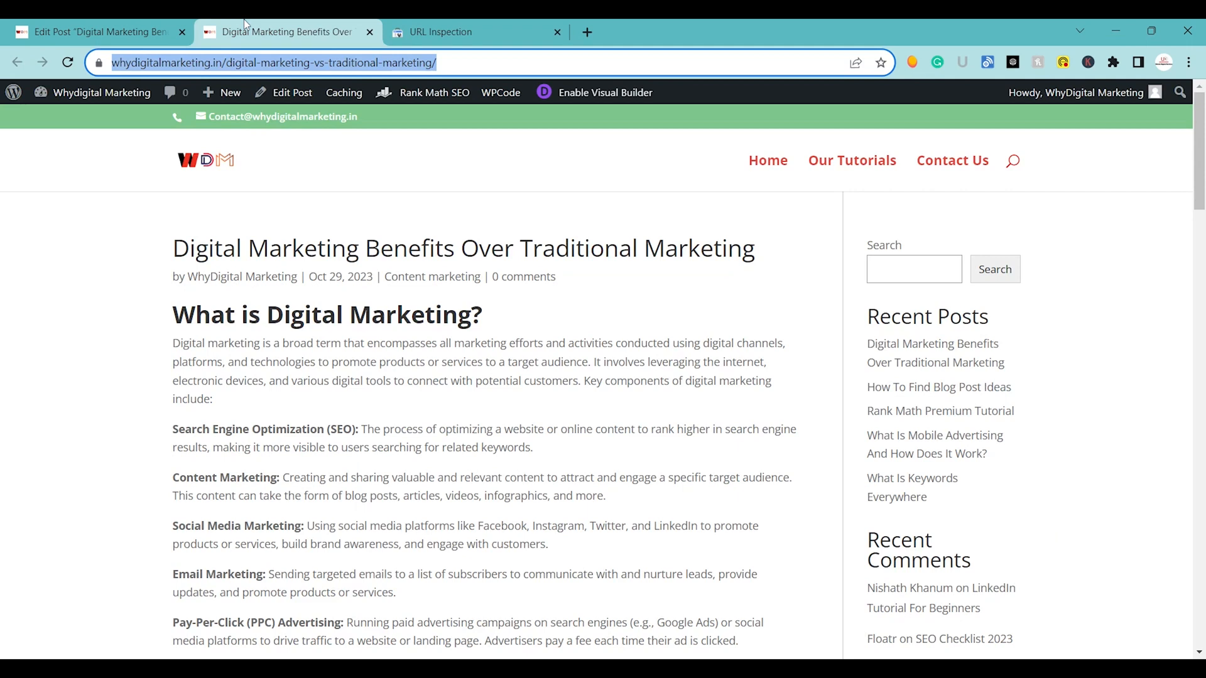
click(68, 62)
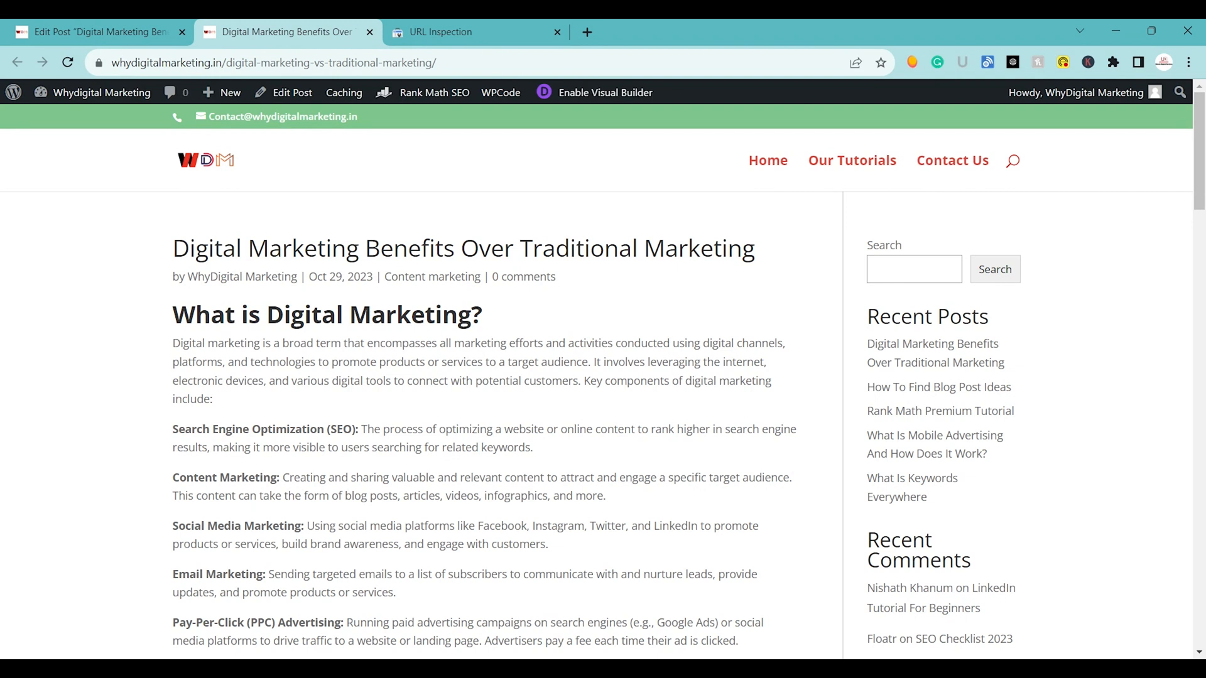
scroll(252, 416, down, 10)
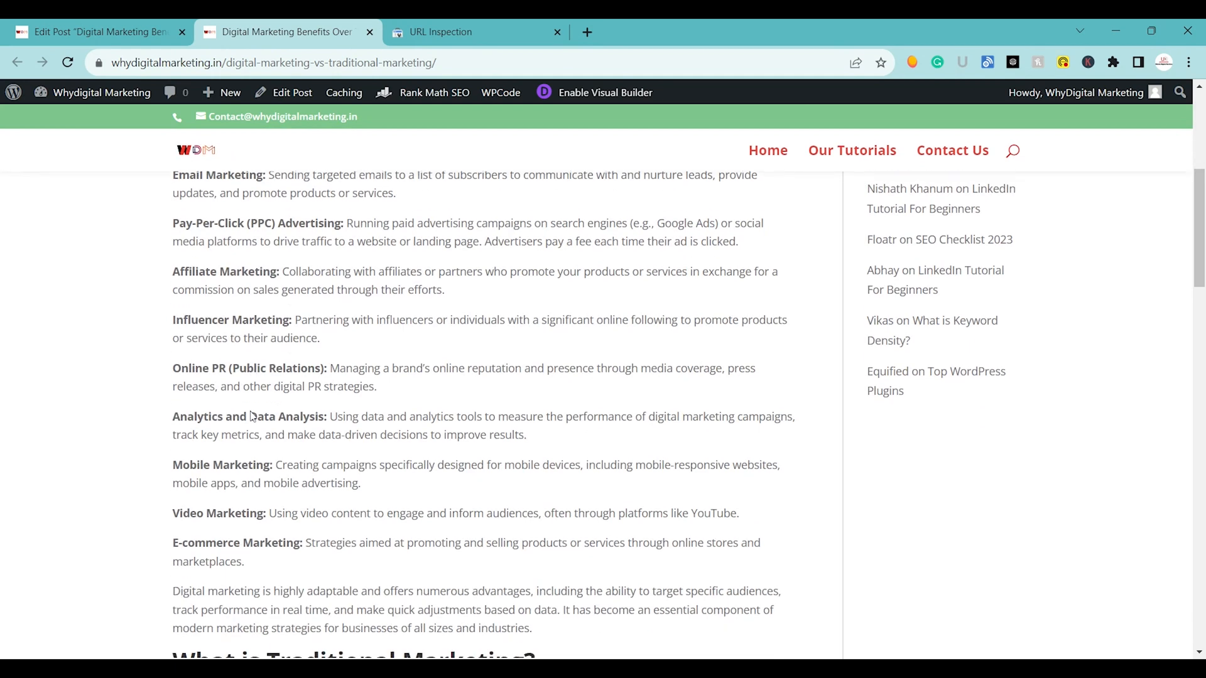
scroll(252, 416, down, 3)
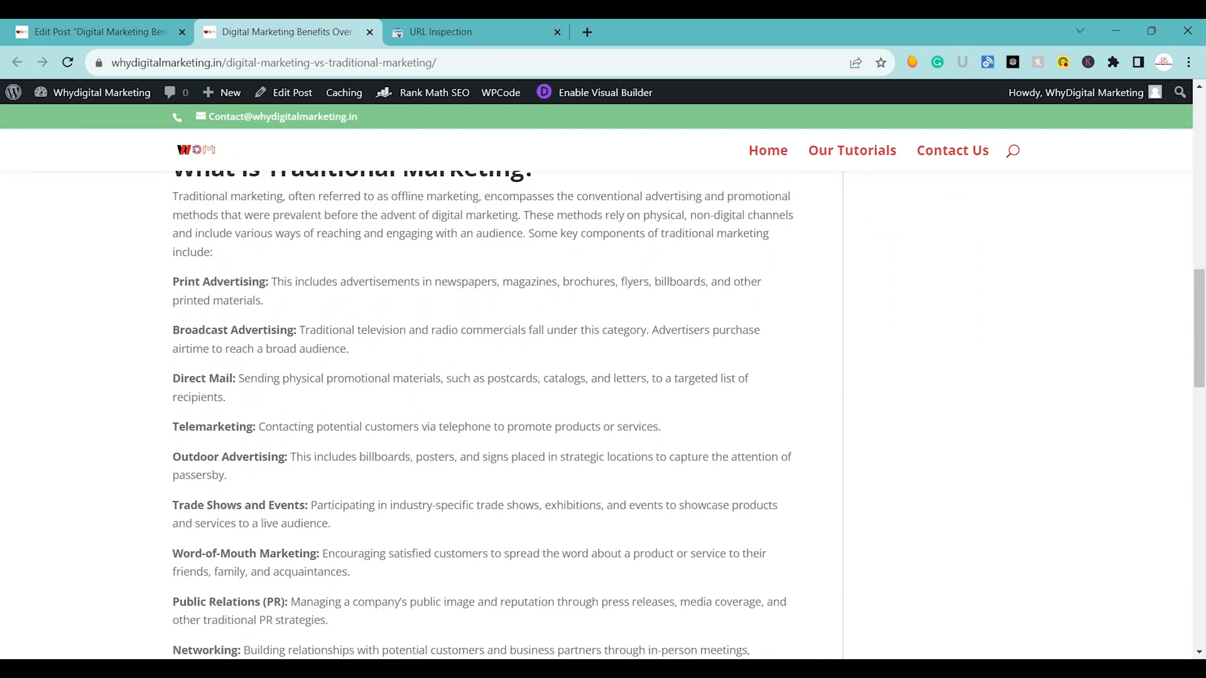
scroll(483, 415, up, 3)
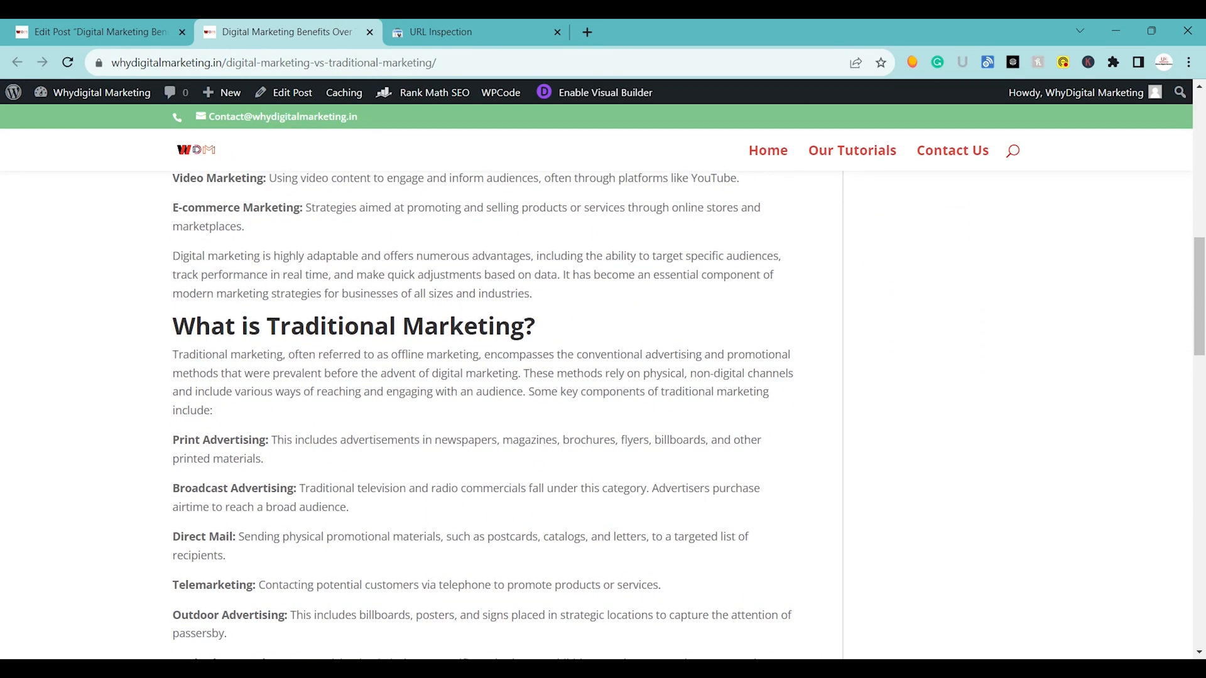